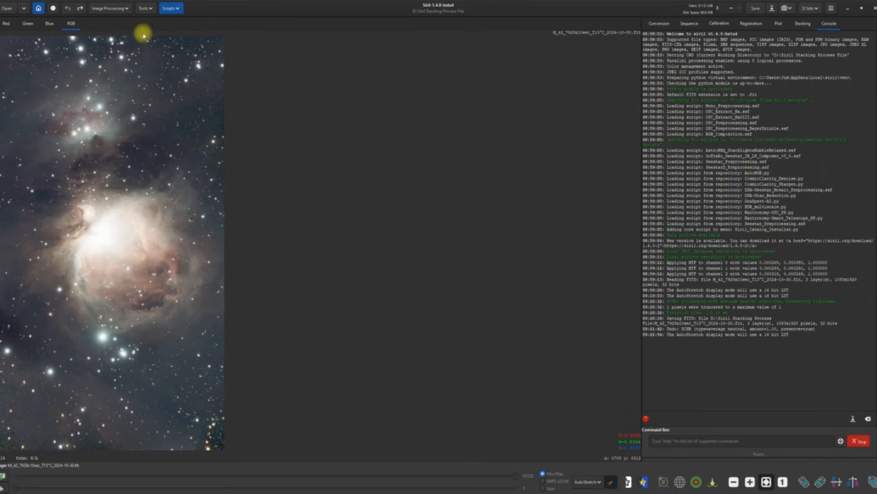
# Step: Apply Remove Green Noise (SCNR) with Average Neutral protection, then save the image
pyautogui.click(125, 11)
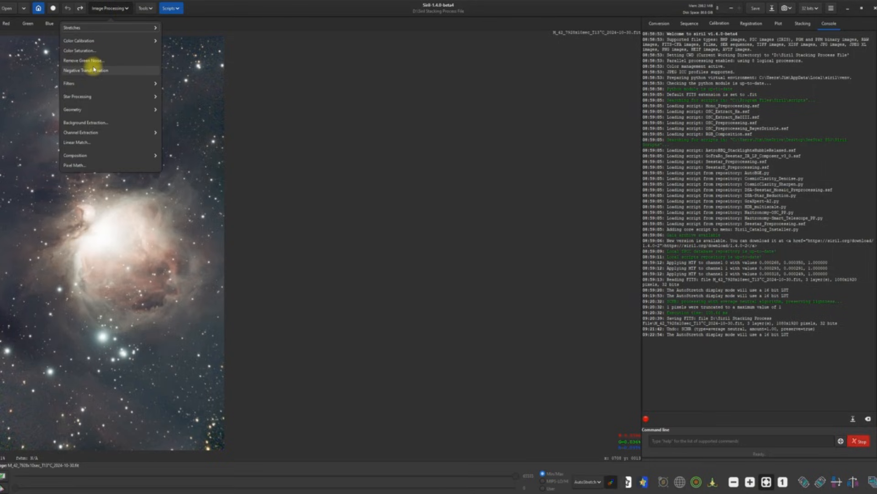
pyautogui.click(123, 61)
pyautogui.click(497, 288)
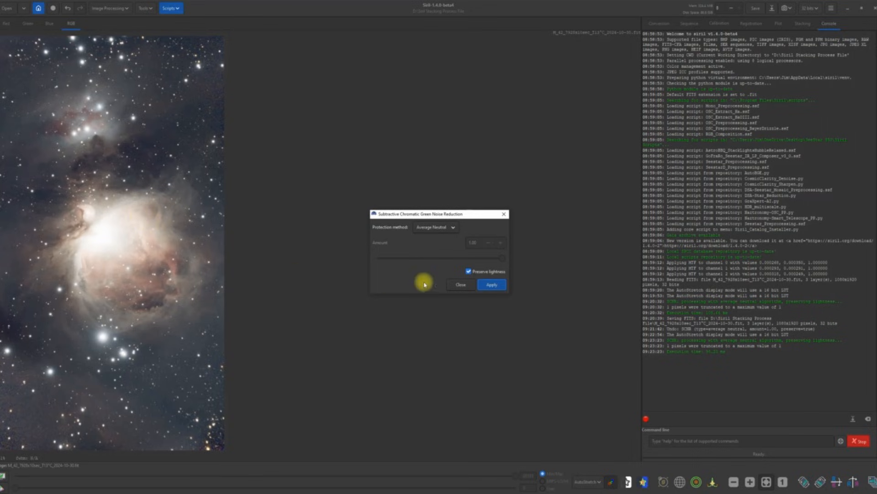
pyautogui.click(462, 286)
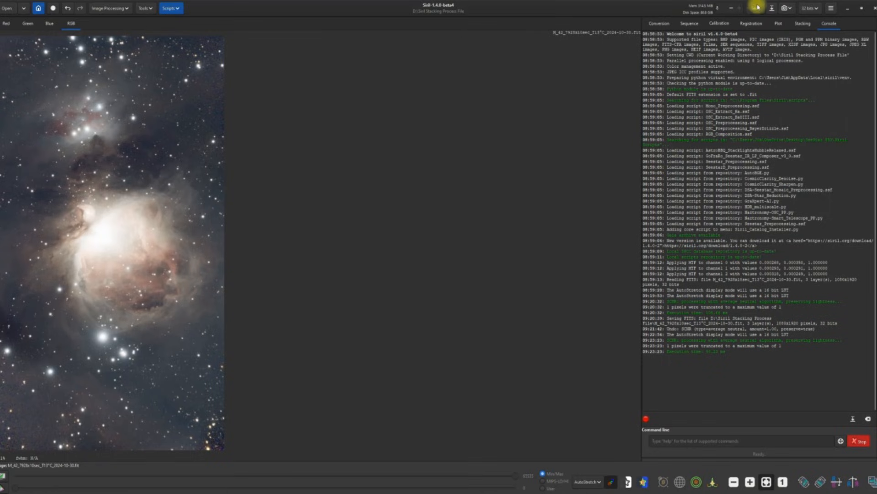
pyautogui.click(755, 9)
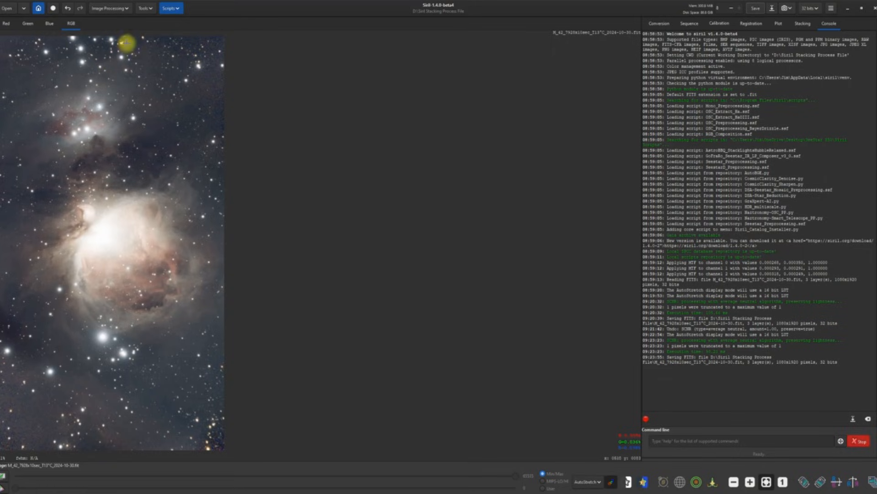
# Step: Run the Image Plate Solver on the nebula against the local Gaia DR3 catalogue
pyautogui.click(150, 9)
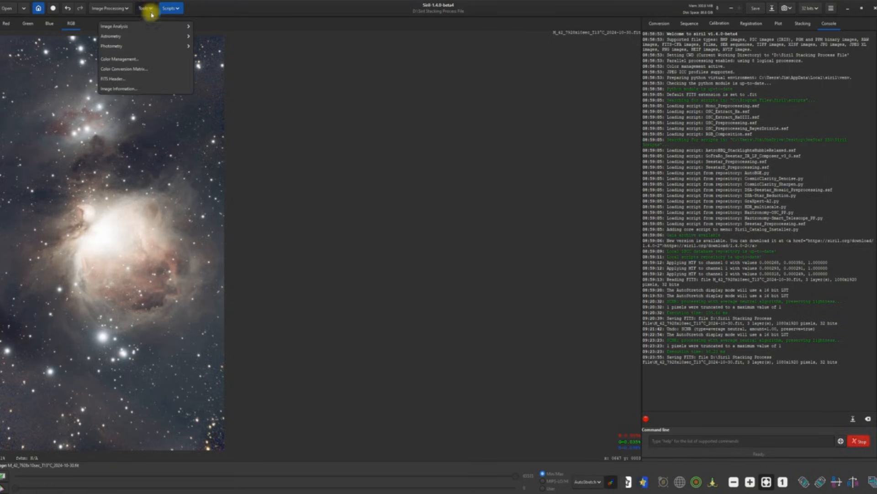
pyautogui.click(154, 36)
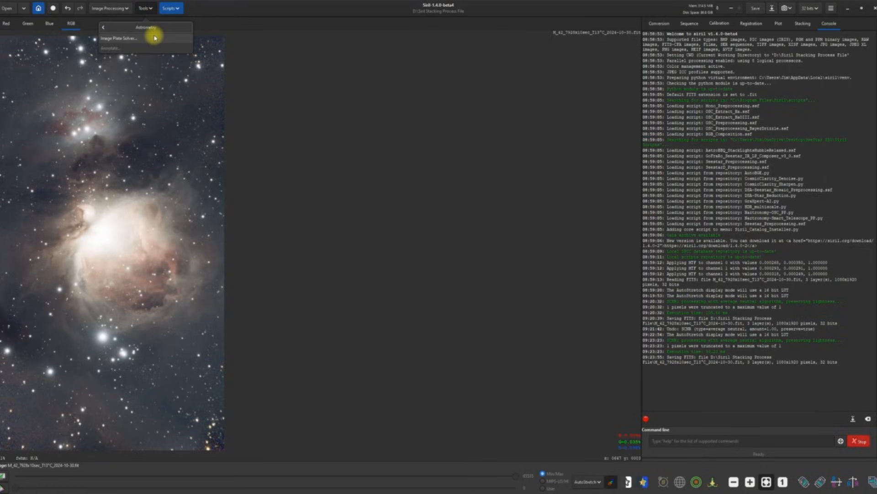
pyautogui.click(131, 42)
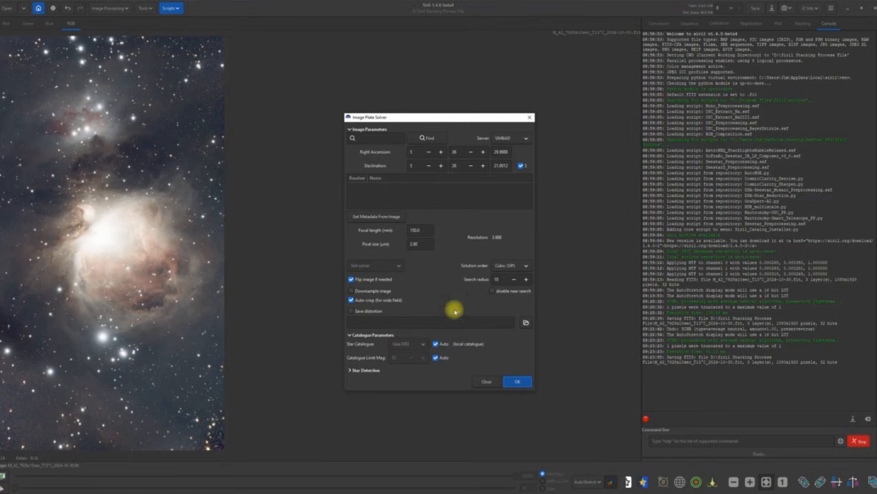
pyautogui.click(517, 383)
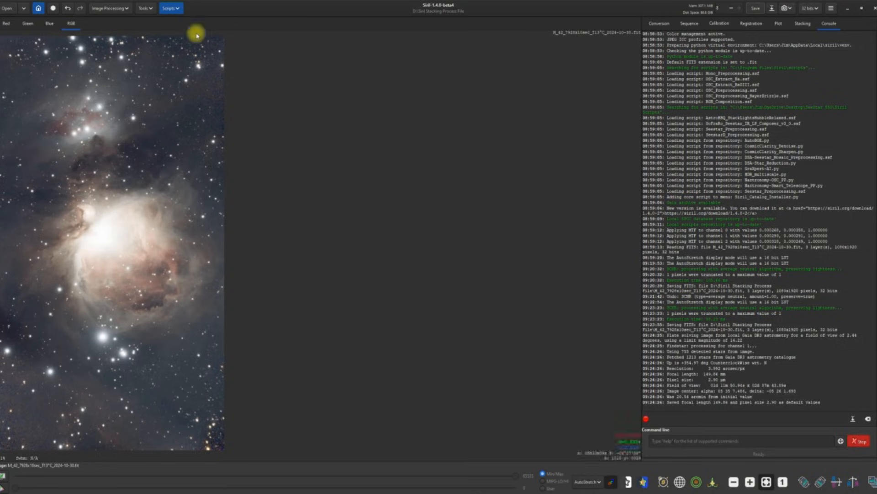
# Step: Run Spectrophotometric Color Calibration with ZWO Seestar S30 as the OSC sensor, then close the results
pyautogui.click(127, 9)
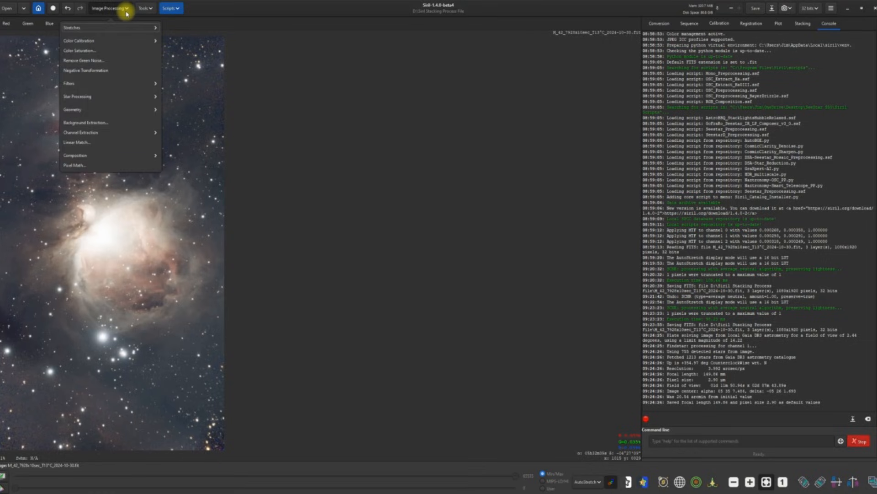
pyautogui.click(95, 42)
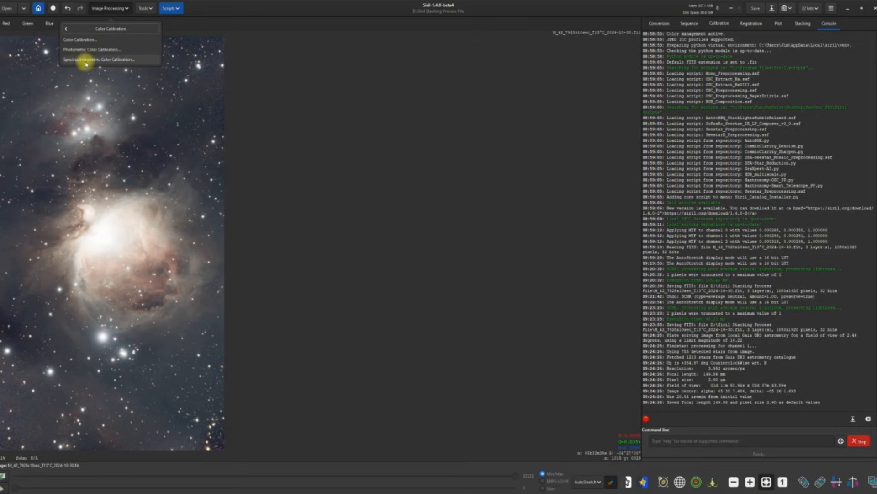
pyautogui.click(113, 64)
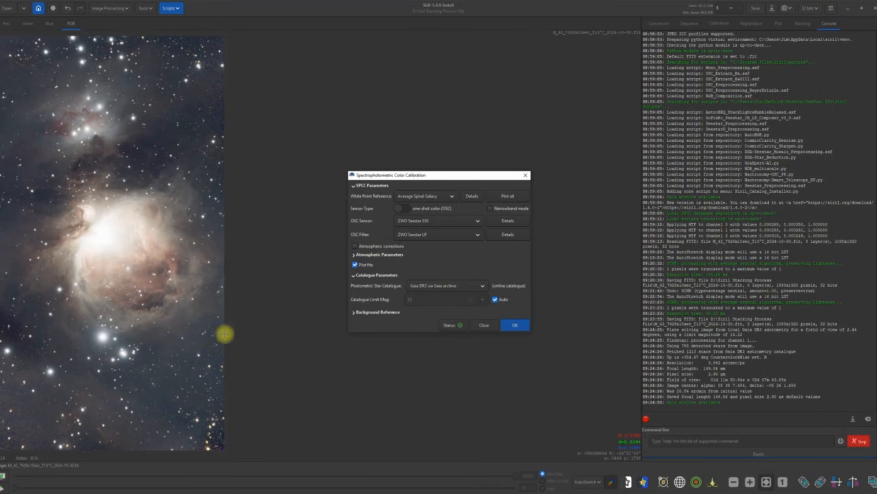
pyautogui.click(473, 222)
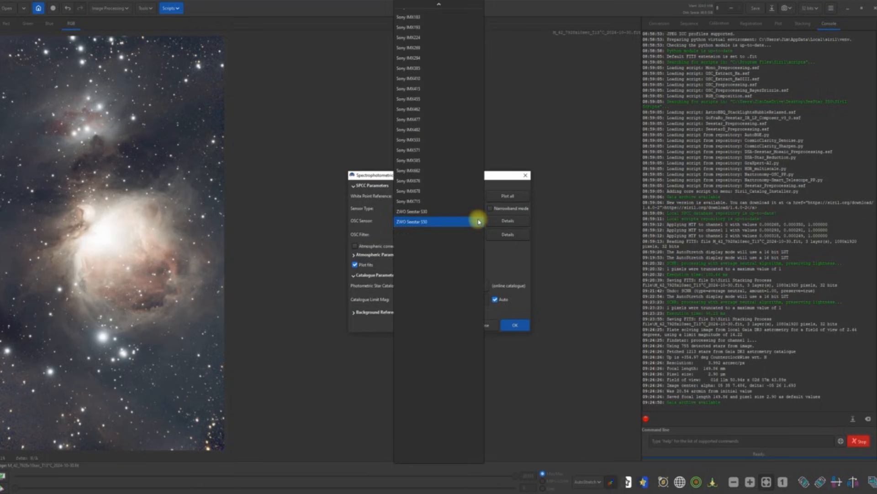
pyautogui.click(420, 212)
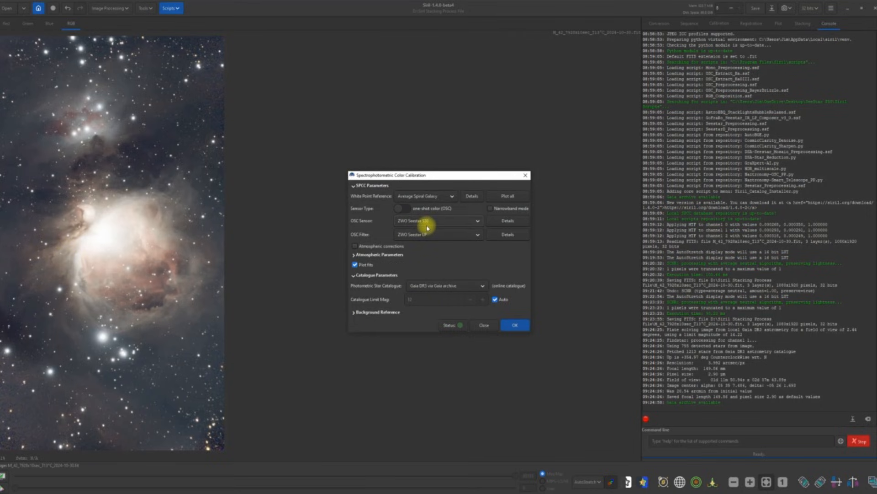
pyautogui.click(521, 328)
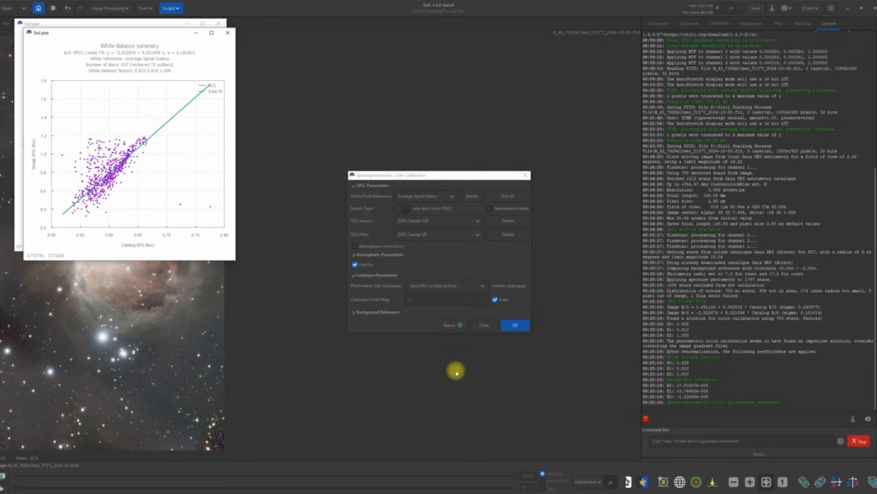
pyautogui.click(487, 326)
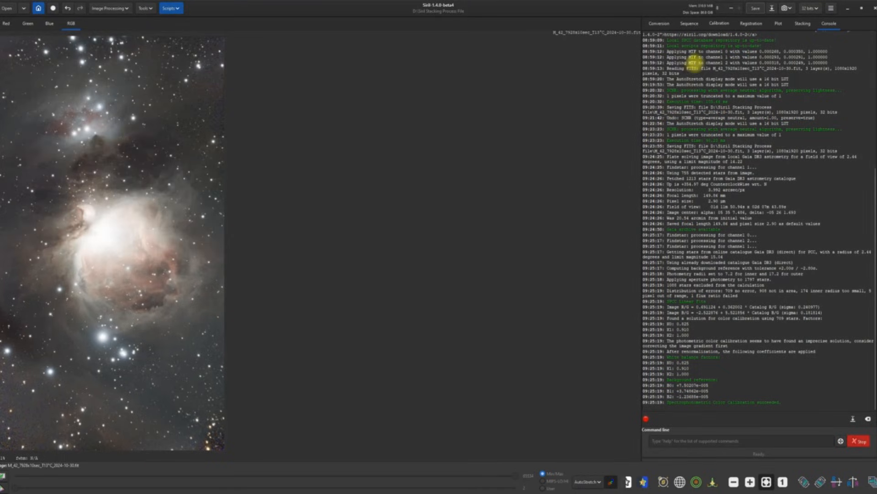
# Step: Save, undo and redo the SPCC result to compare, and save the calibrated image again
pyautogui.click(756, 10)
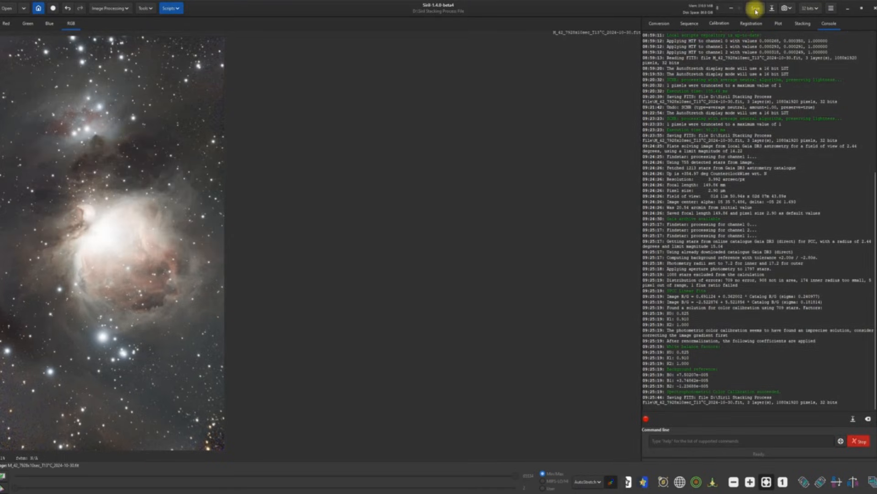
pyautogui.click(68, 10)
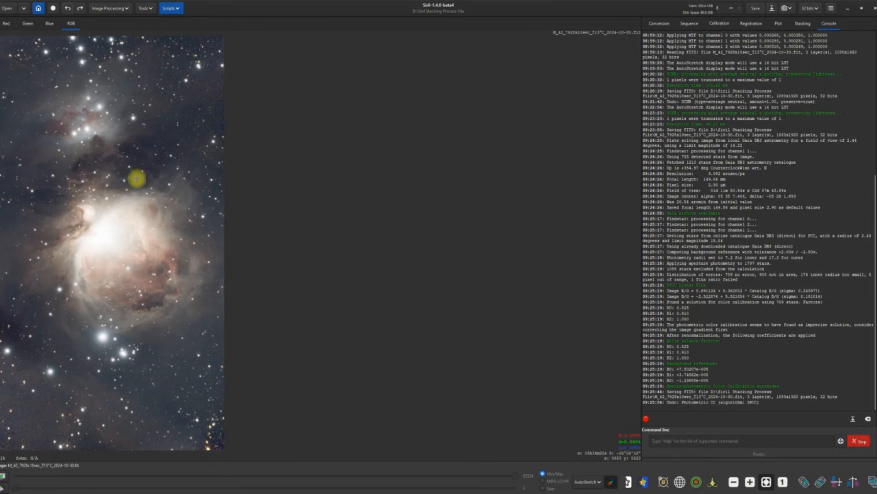
pyautogui.click(80, 10)
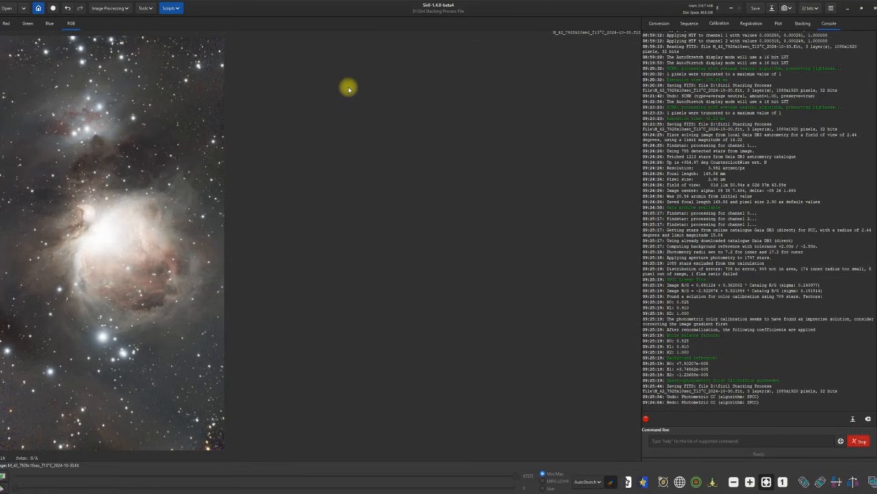
pyautogui.click(756, 10)
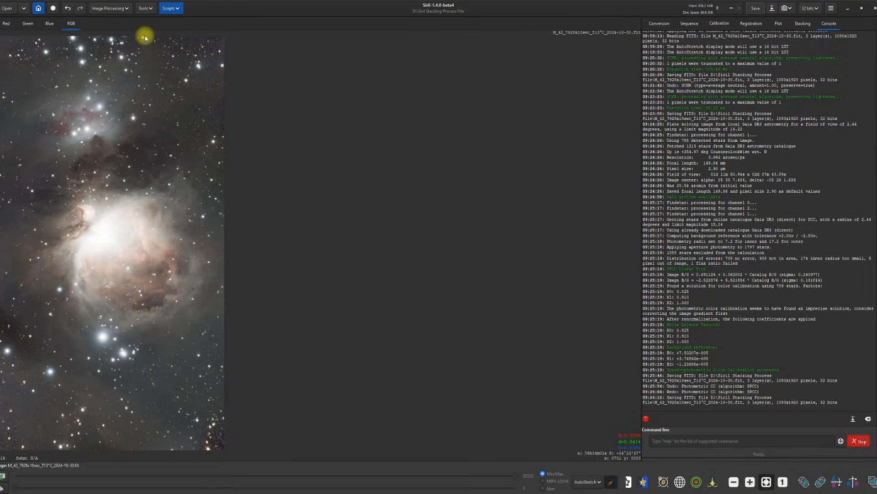
pyautogui.click(129, 10)
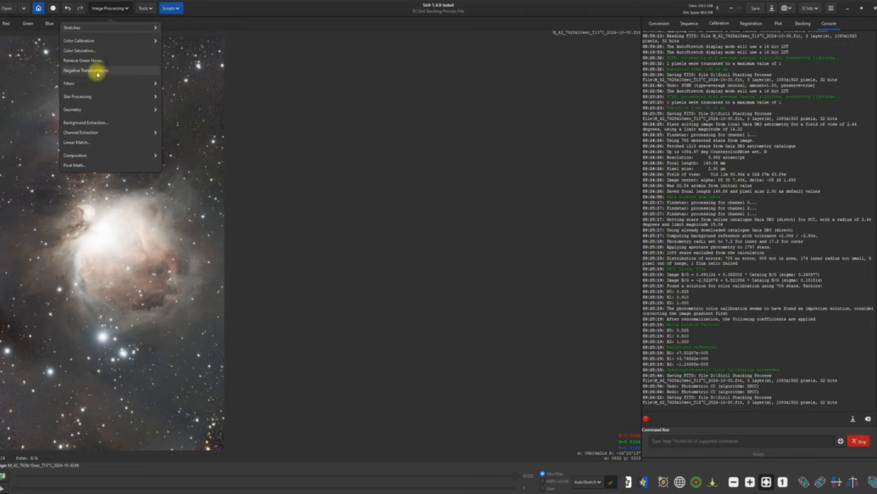
# Step: Run StarNet Star Removal on the nebula and save the starless result
pyautogui.click(85, 97)
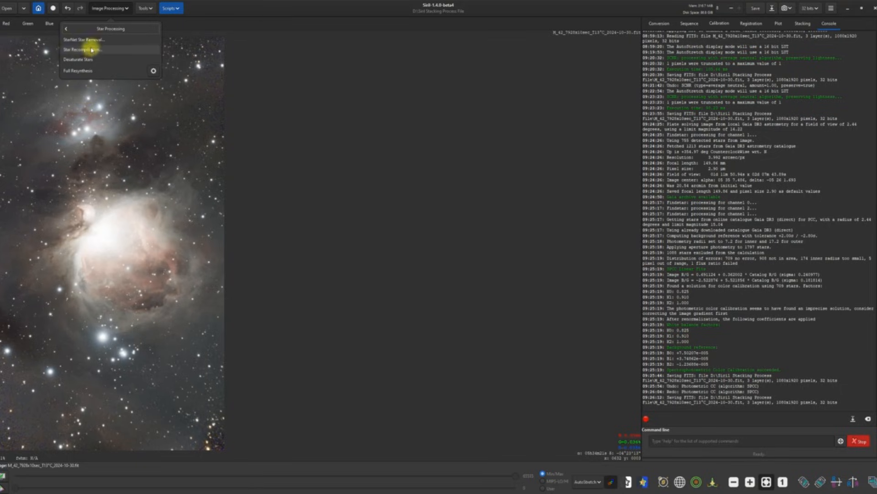
pyautogui.click(91, 40)
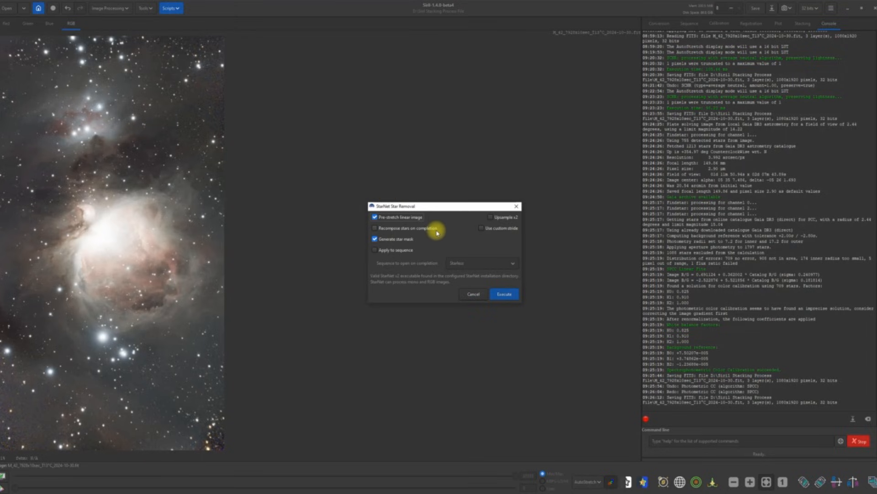
pyautogui.click(504, 295)
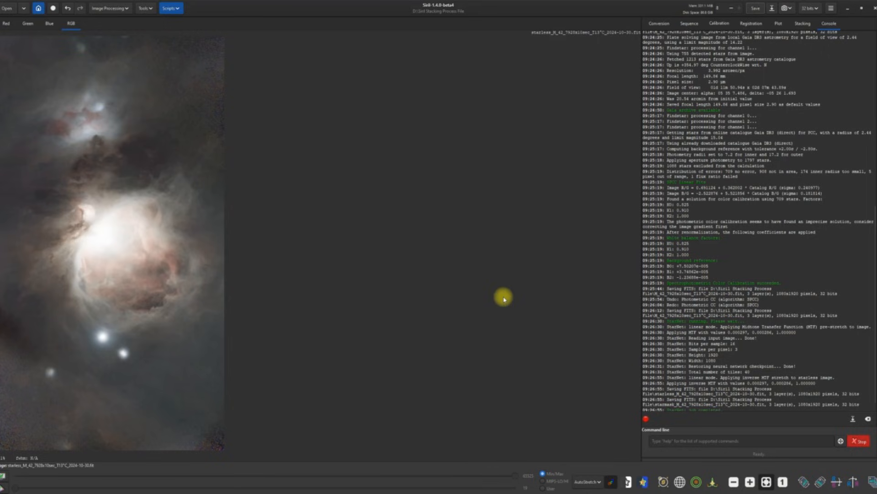
pyautogui.click(756, 9)
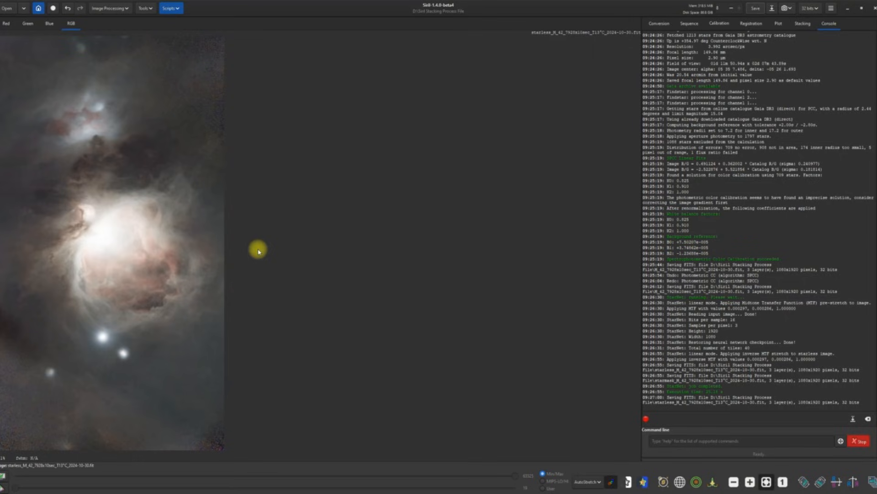
# Step: Choose TIFF as the output format and browse to Desktop > YouTube Work > Tiff Holder
pyautogui.click(773, 8)
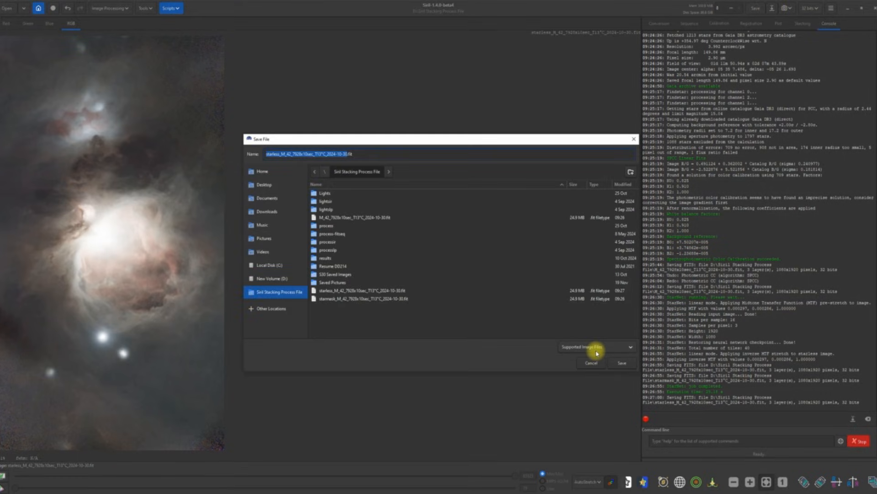
pyautogui.click(630, 348)
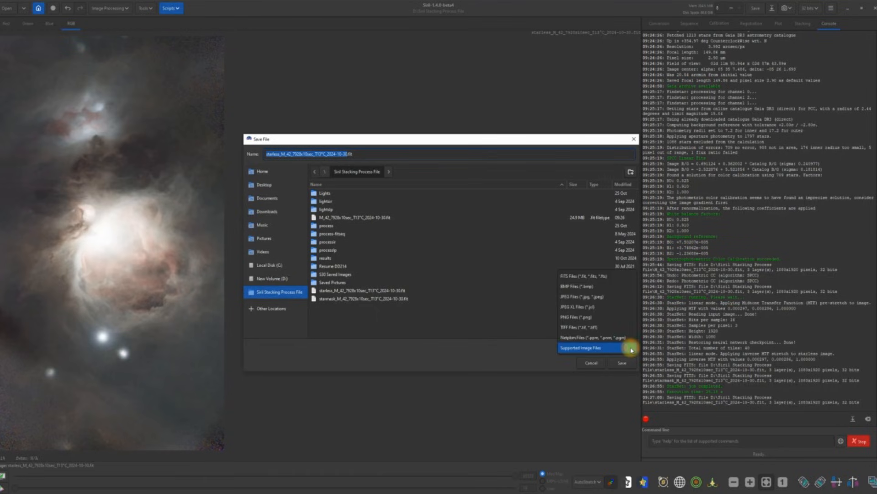
pyautogui.click(582, 327)
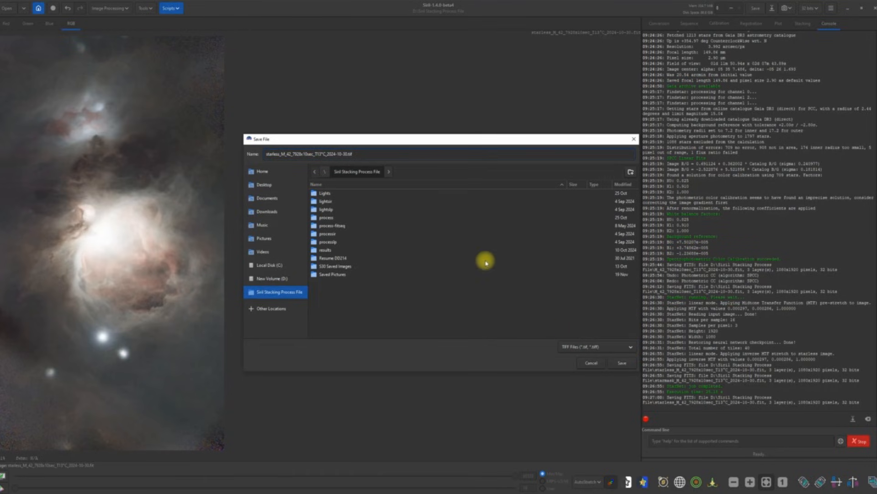
pyautogui.click(264, 185)
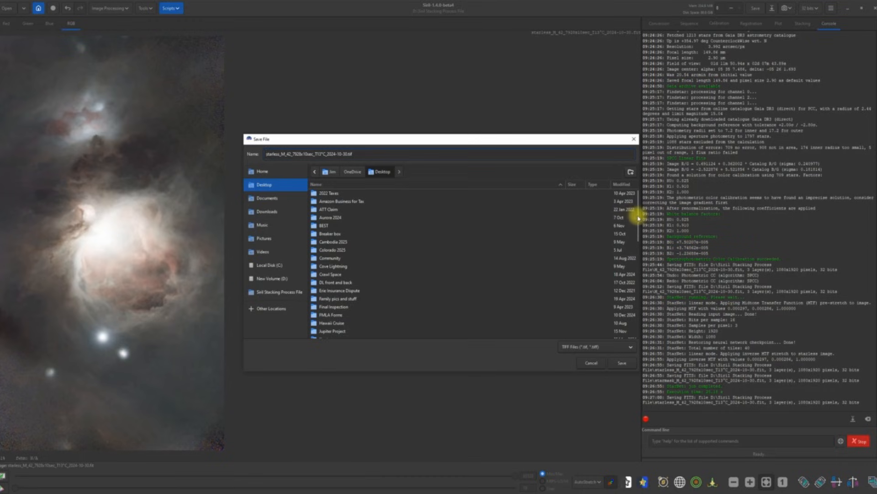
pyautogui.moveTo(638, 218); pyautogui.dragTo(639, 333)
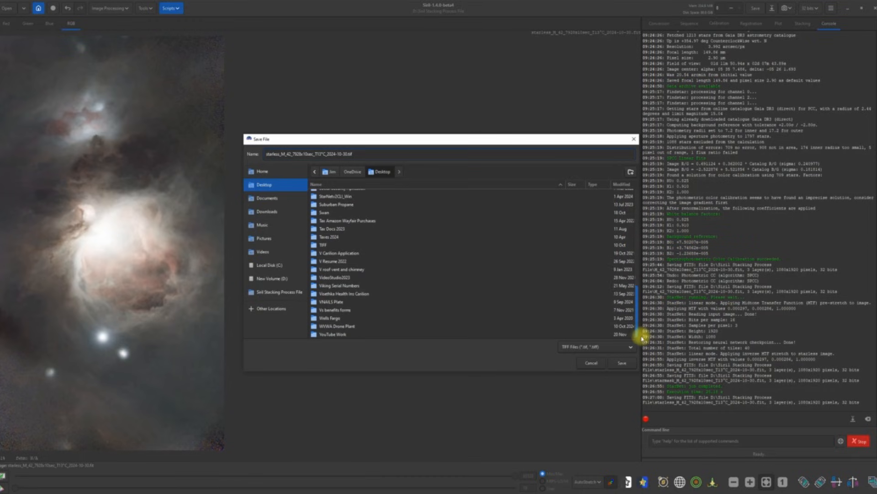
pyautogui.doubleClick(336, 335)
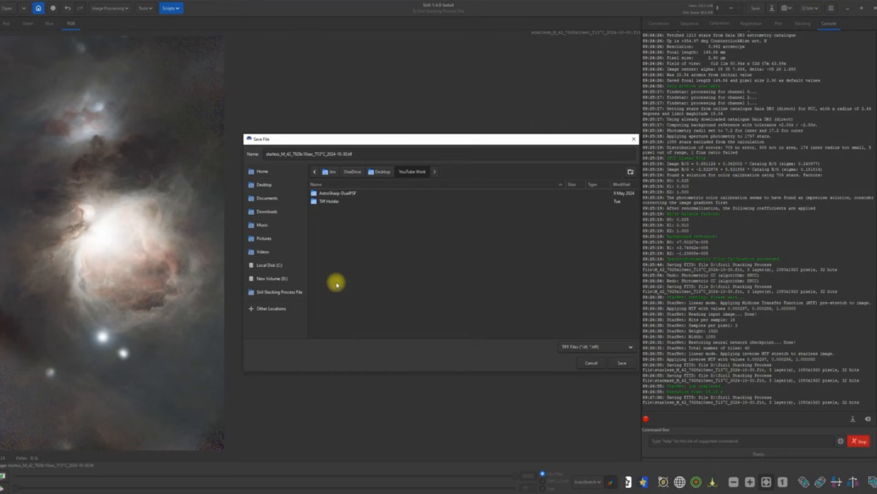
pyautogui.doubleClick(327, 202)
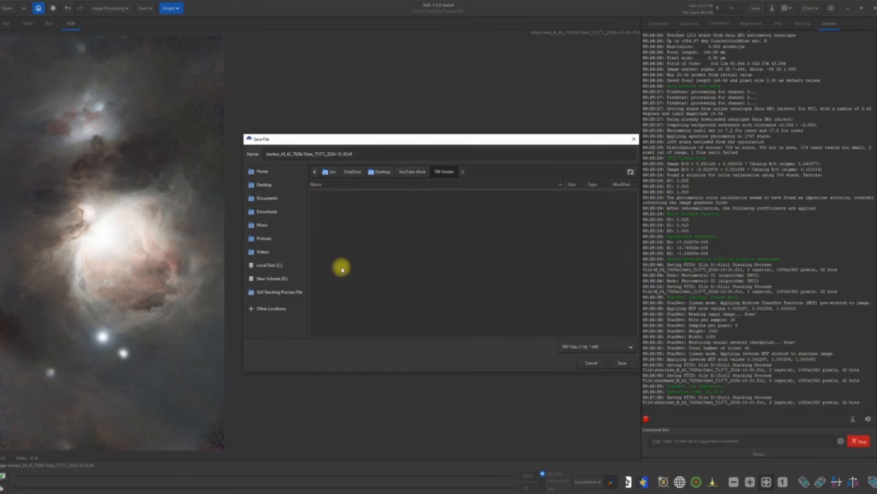
# Step: Save as a 32-bit floating point TIFF, accepting the non-linear viewer warning
pyautogui.click(622, 362)
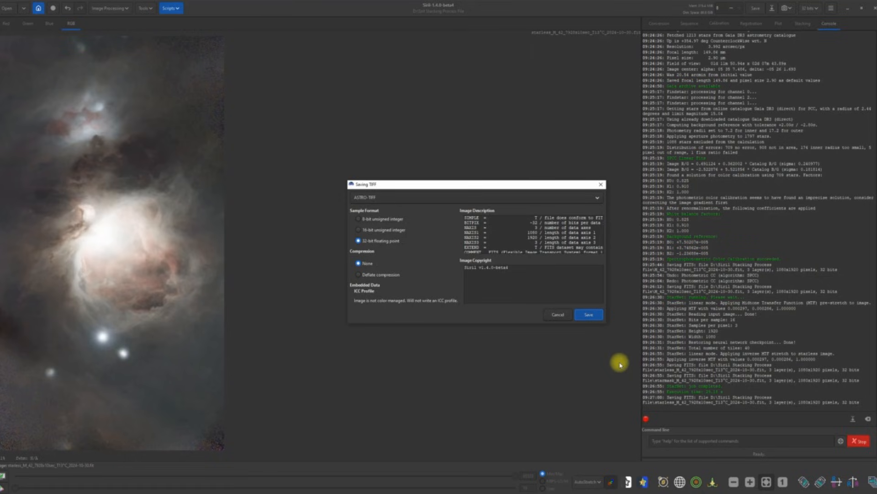
pyautogui.click(588, 313)
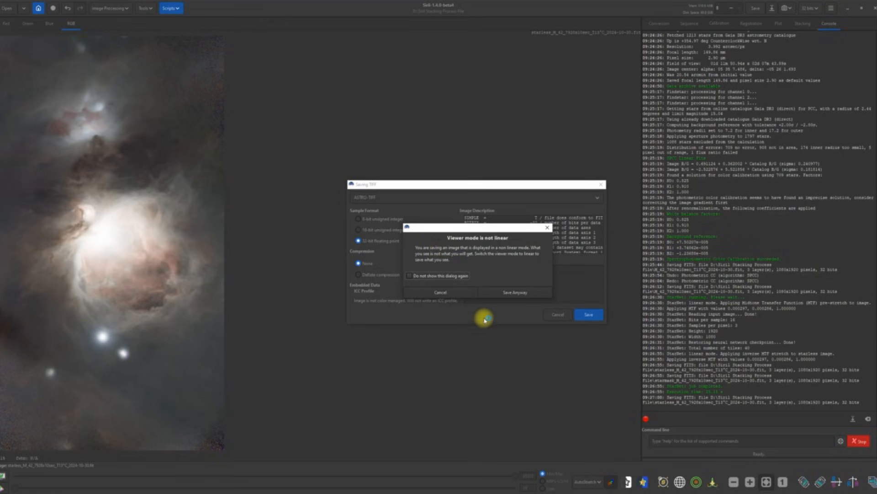
pyautogui.click(501, 292)
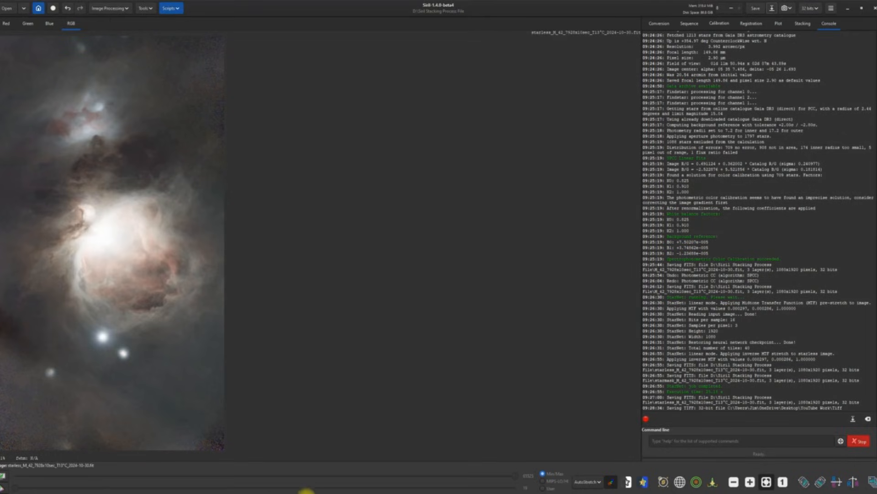
pyautogui.click(308, 493)
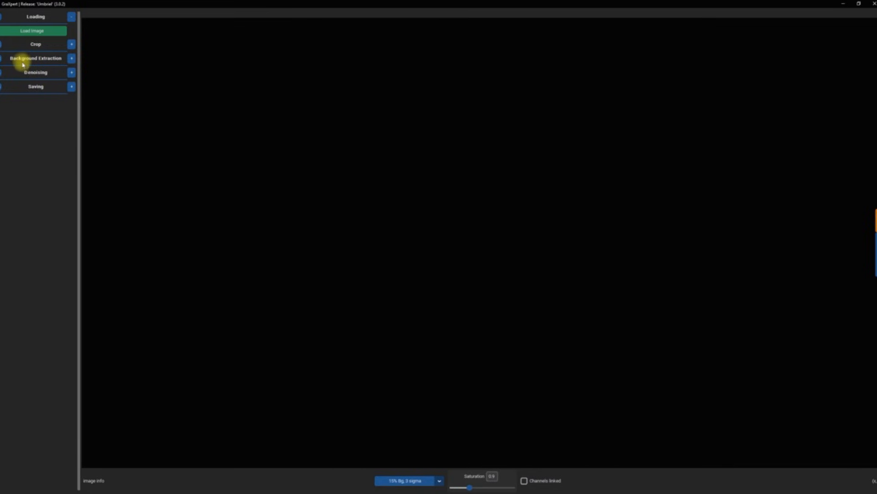
# Step: Load the starless M42 TIFF from the Tiff Holder folder into GraXpert
pyautogui.click(30, 36)
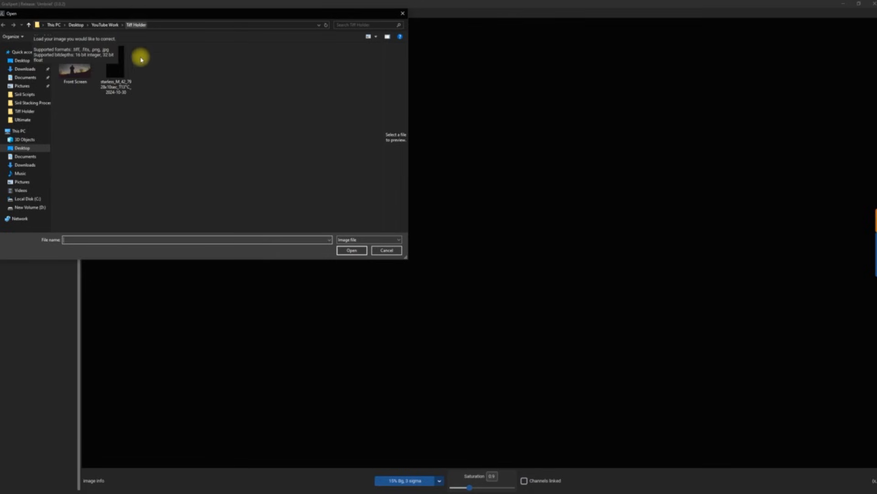
pyautogui.doubleClick(115, 78)
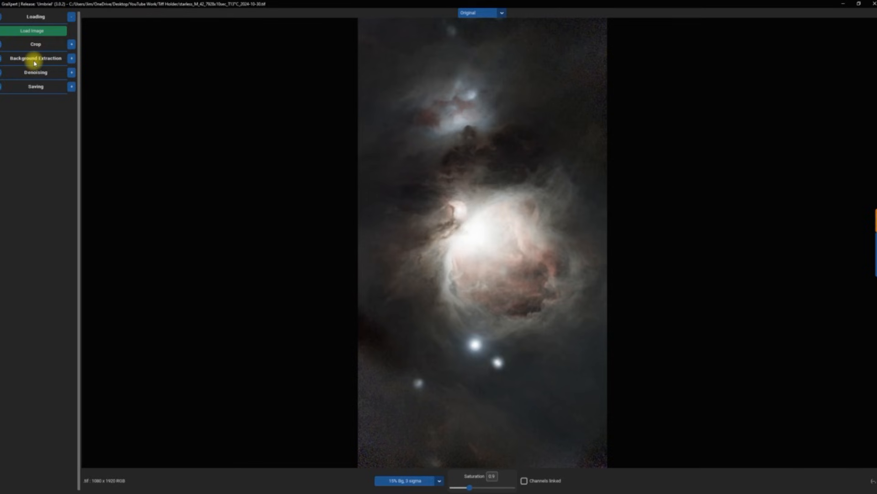
pyautogui.click(73, 60)
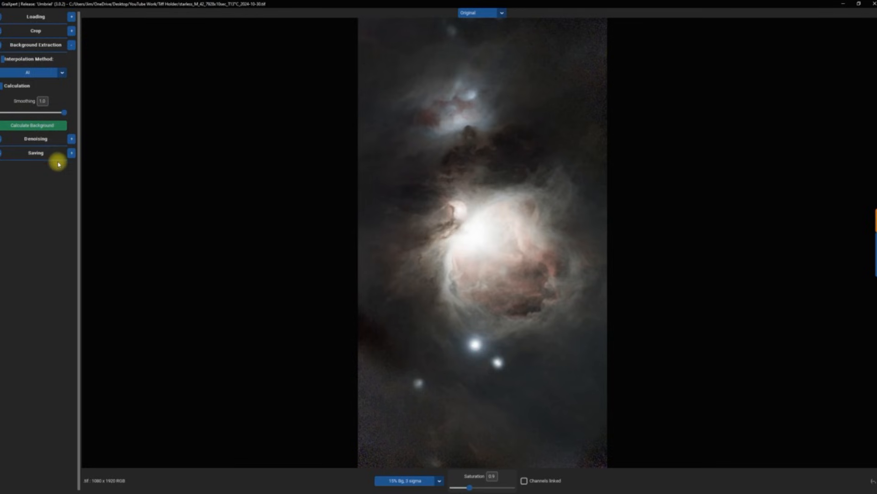
# Step: Calculate the AI background, inspect the Background view, then return to Gradient-Corrected
pyautogui.click(39, 127)
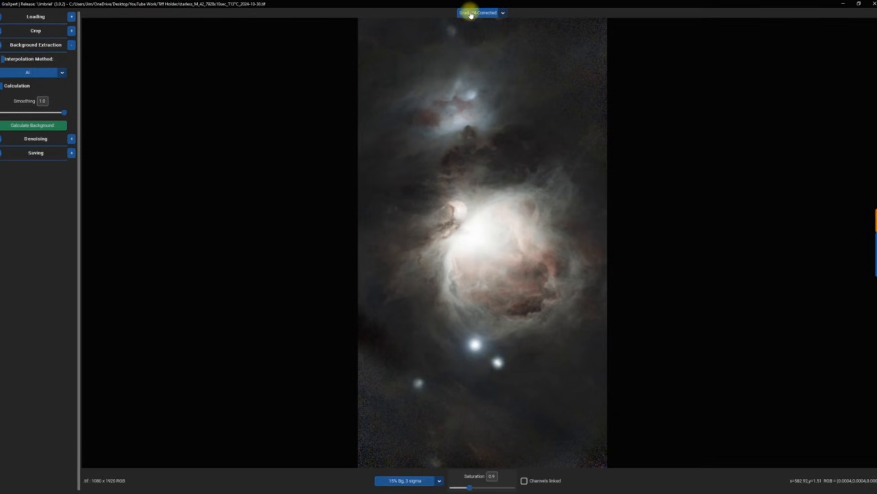
pyautogui.click(504, 14)
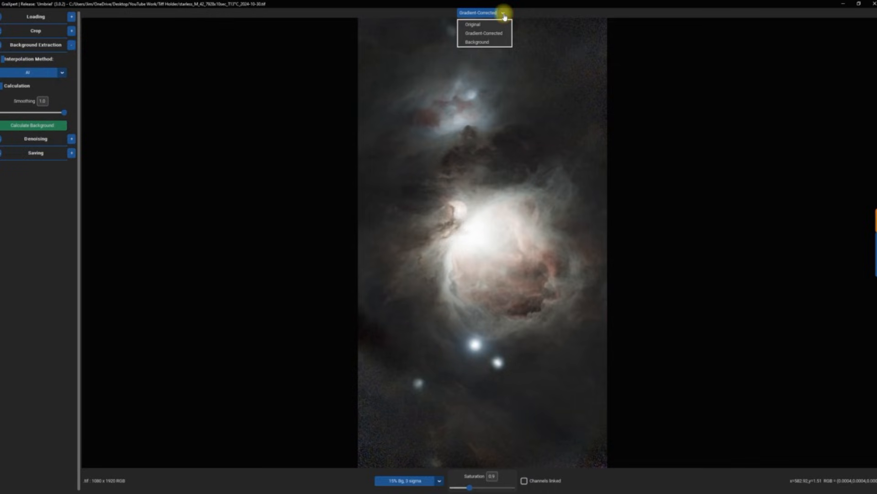
pyautogui.click(487, 46)
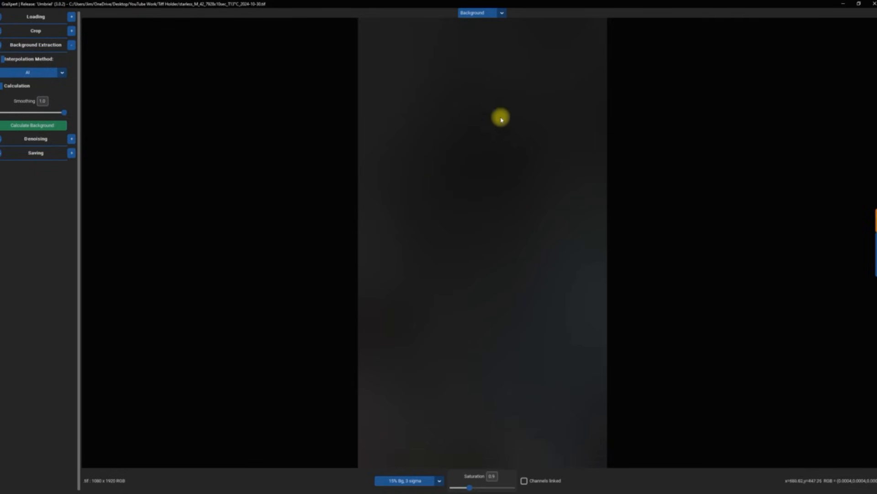
pyautogui.click(502, 12)
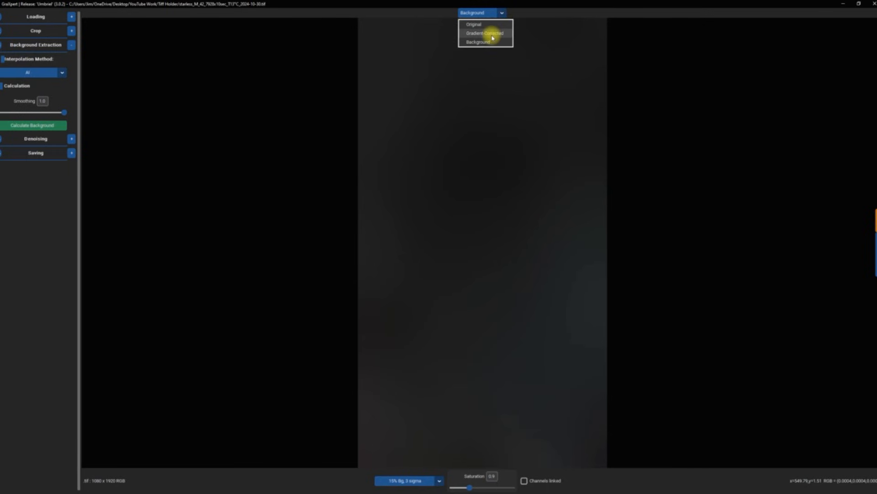
pyautogui.click(489, 33)
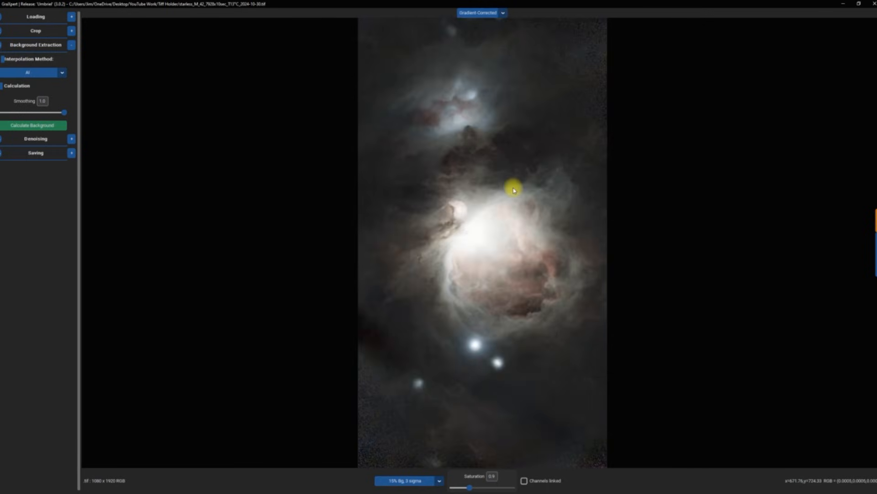
pyautogui.click(72, 139)
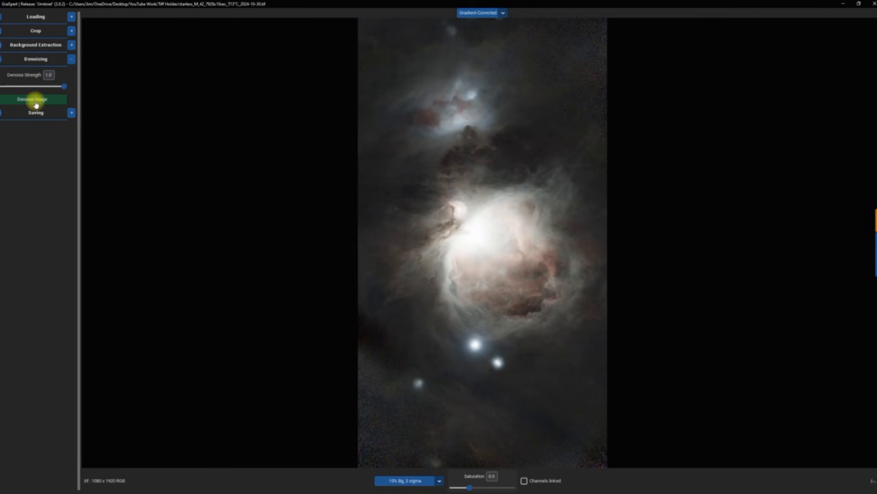
# Step: Denoise the image with Denoise Strength left at 1.0
pyautogui.click(36, 103)
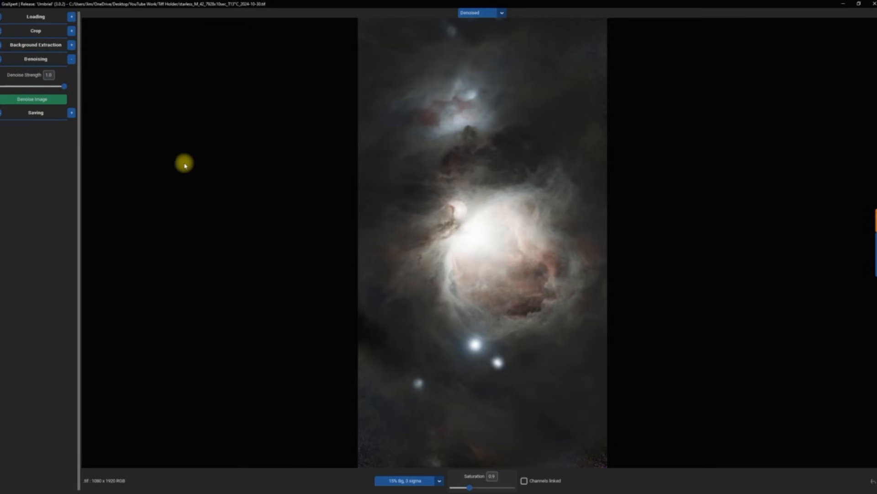
pyautogui.click(71, 117)
# Step: Save the processed TIFF into Tiff Holder, close GraXpert and bring up GIMP
pyautogui.click(43, 102)
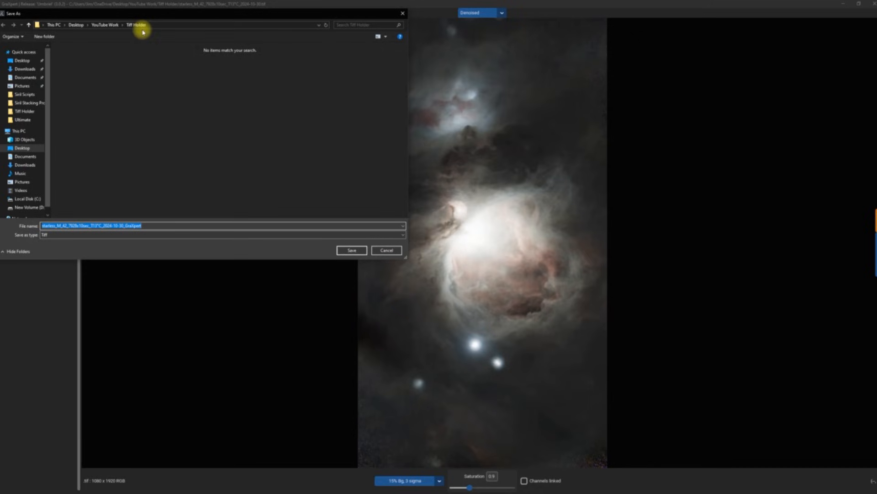
pyautogui.click(351, 250)
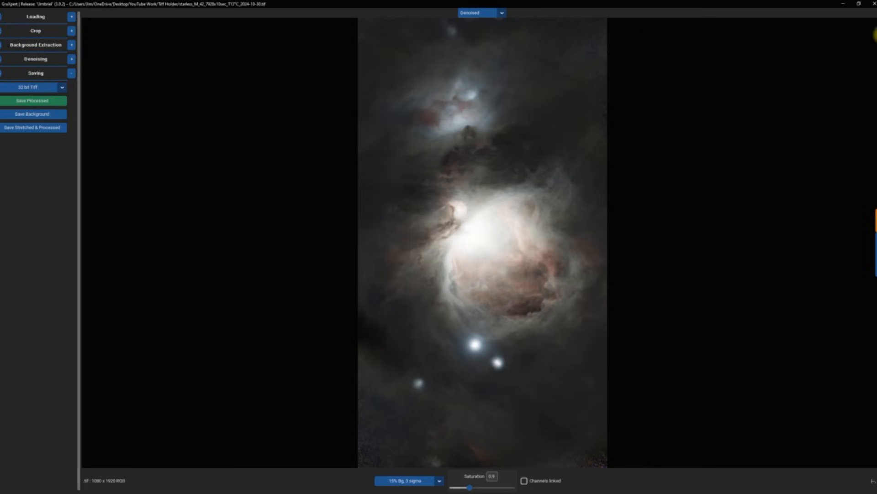
pyautogui.click(872, 9)
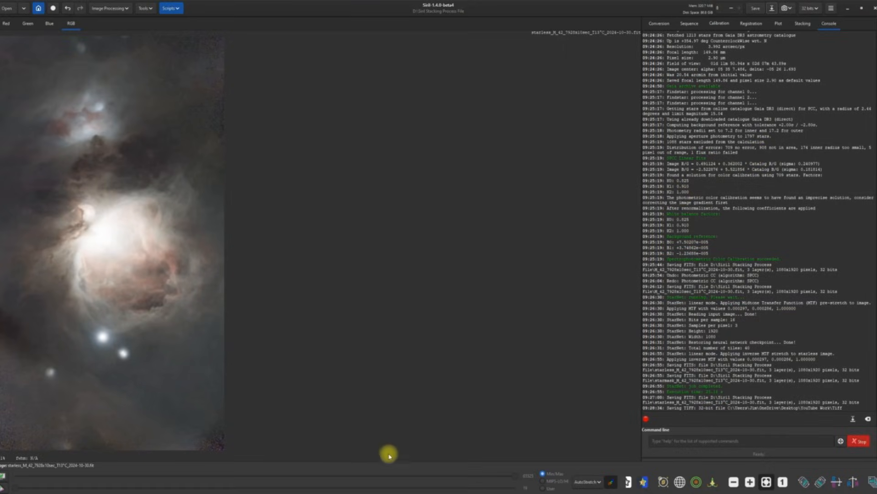
pyautogui.click(396, 493)
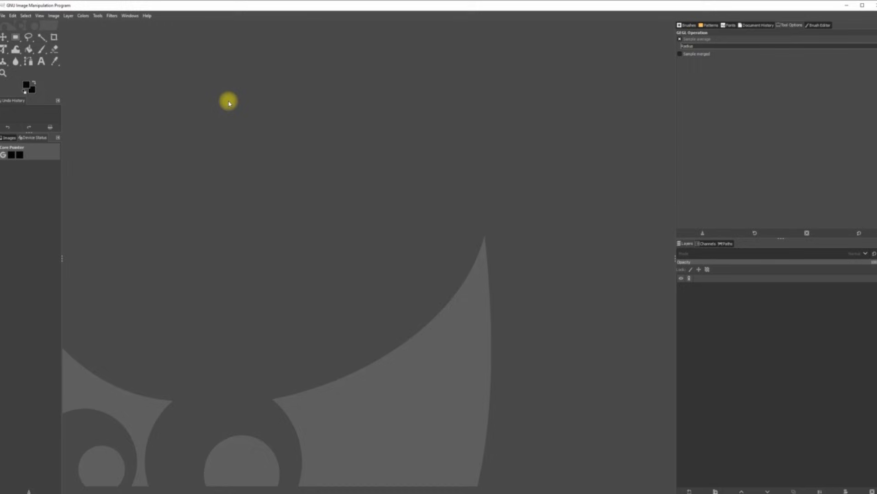
pyautogui.click(3, 17)
# Step: Open the GraXpert-processed Orion TIFF from Desktop > YouTube Work > Tiff Holder in GIMP
pyautogui.click(11, 44)
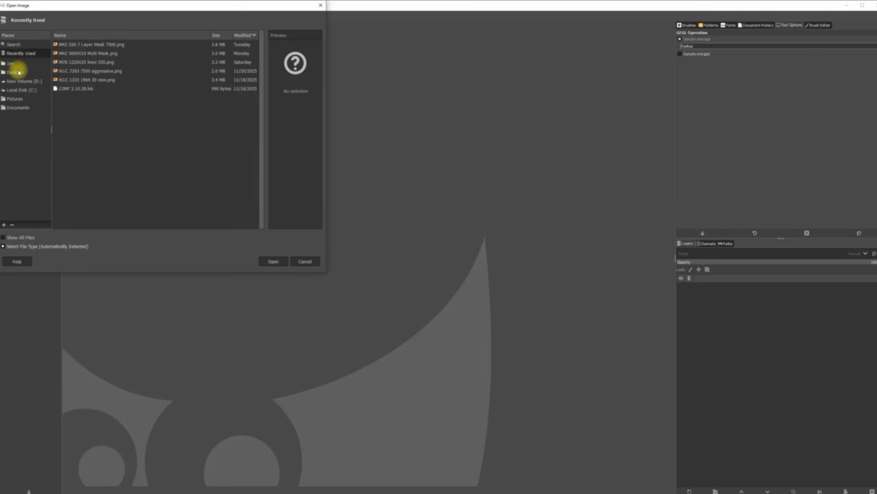
pyautogui.click(15, 72)
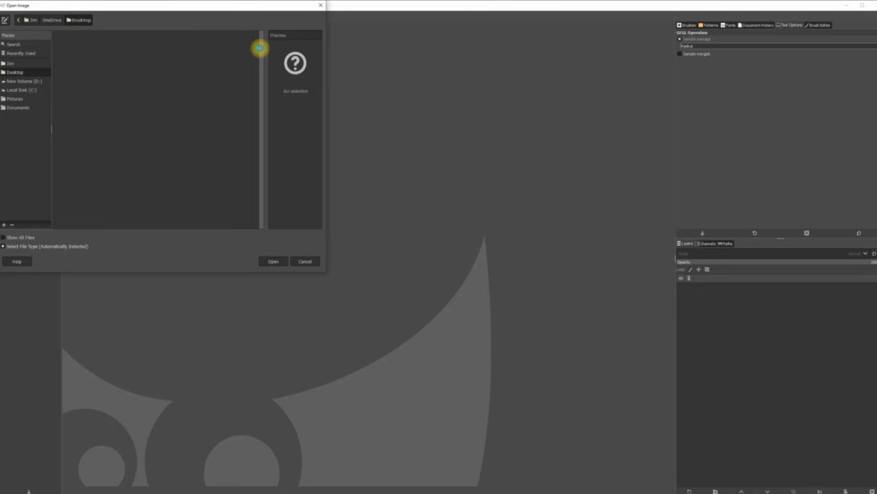
pyautogui.scroll(-10, 182, 110)
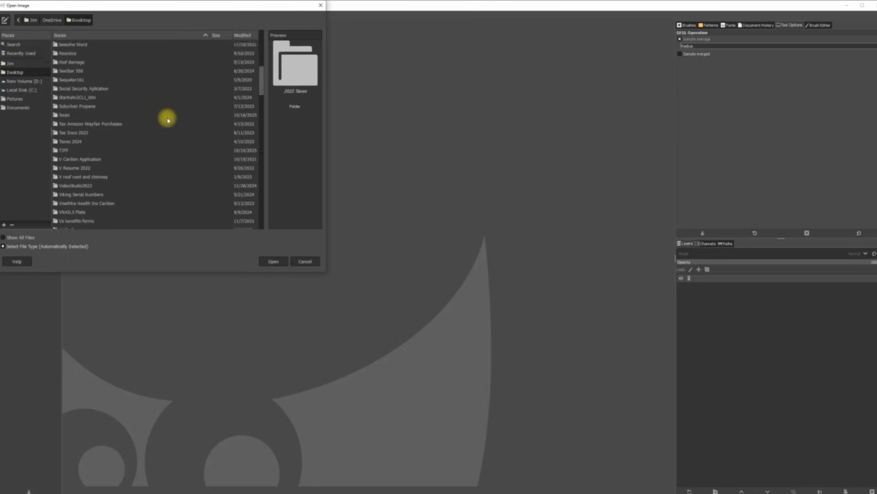
pyautogui.scroll(-2, 168, 119)
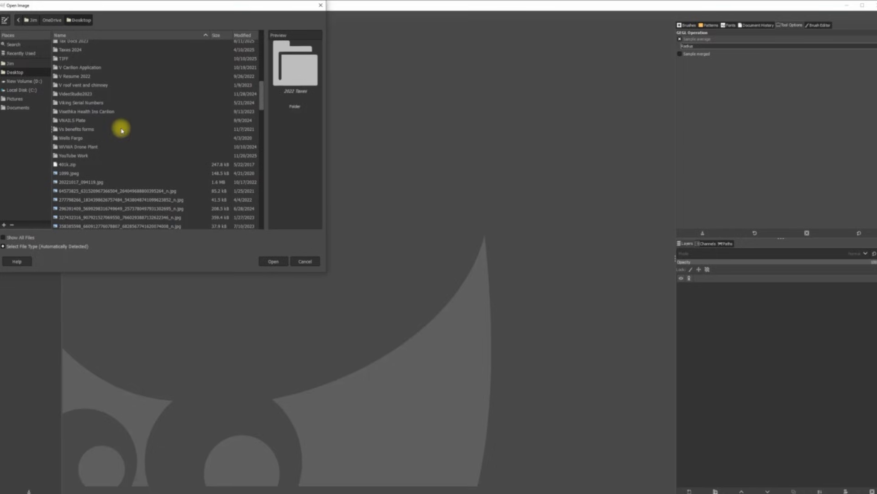
pyautogui.doubleClick(80, 155)
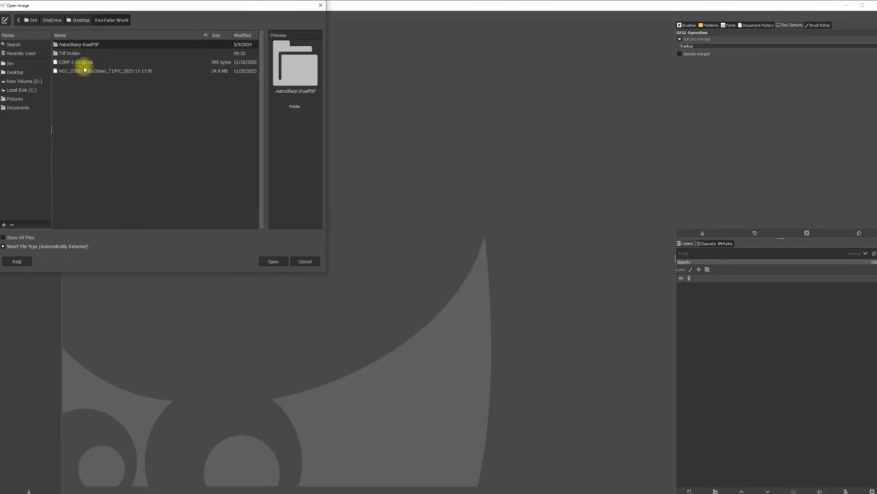
pyautogui.doubleClick(66, 53)
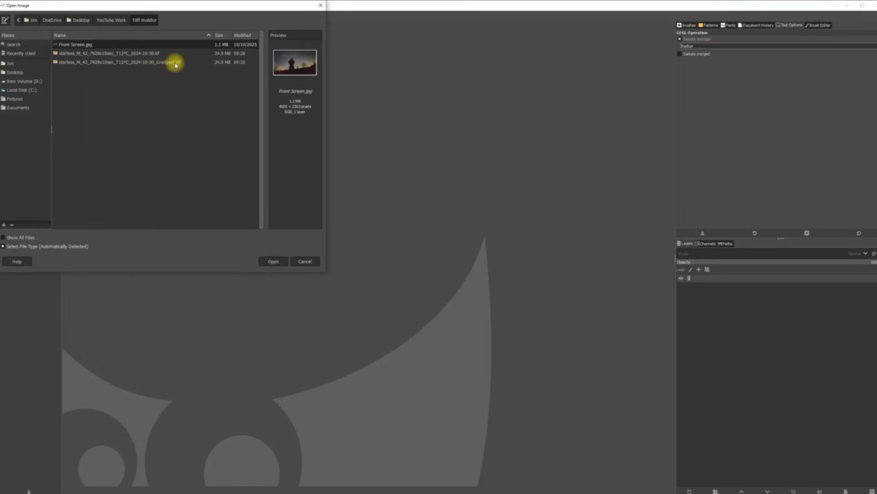
pyautogui.click(134, 62)
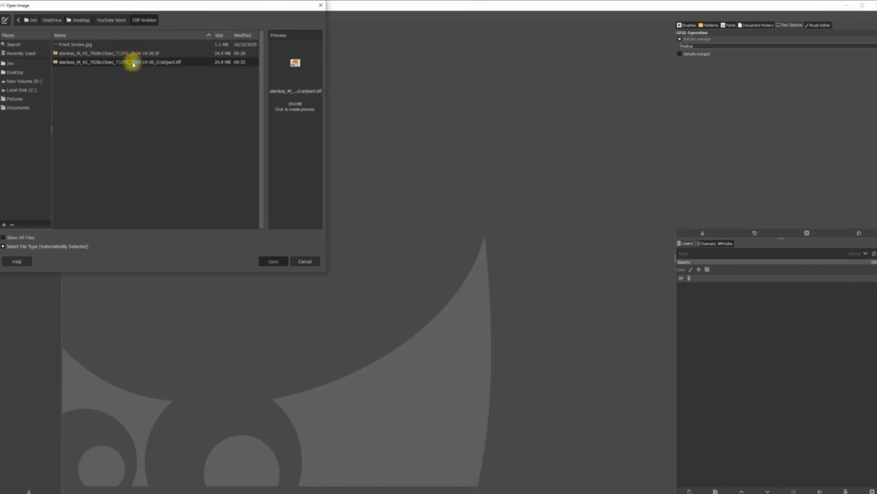
pyautogui.doubleClick(132, 63)
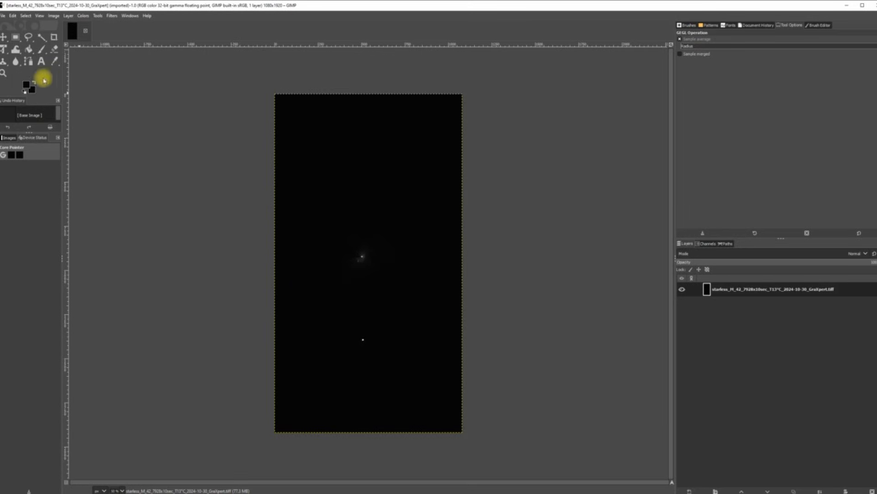
# Step: Export the image as Flexible Image Transport System into D:\Siril Stacking Process File, then close GIMP
pyautogui.click(2, 18)
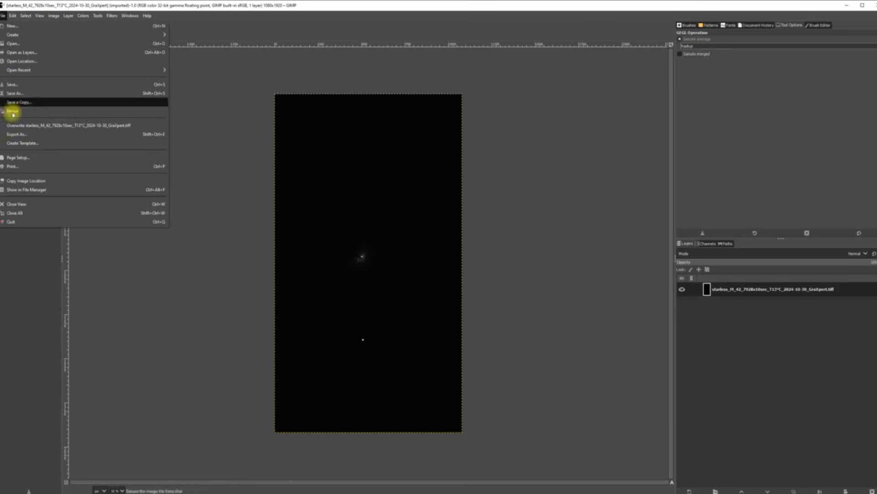
pyautogui.click(19, 135)
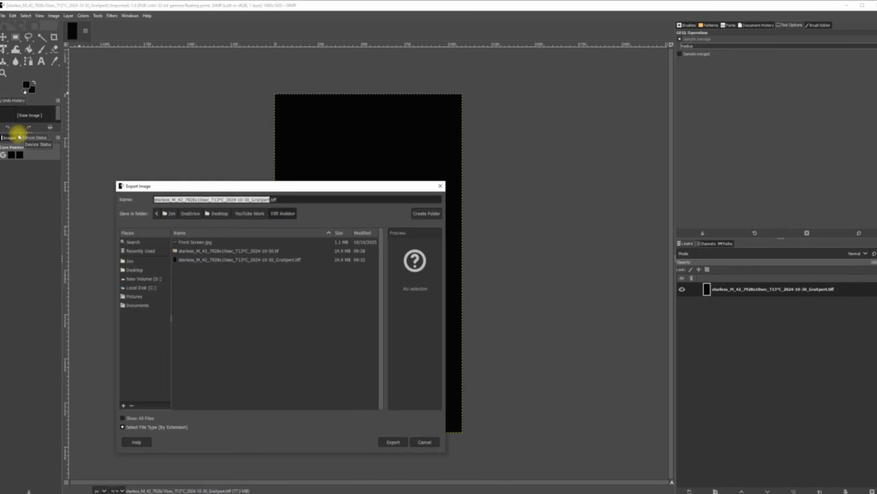
pyautogui.click(148, 427)
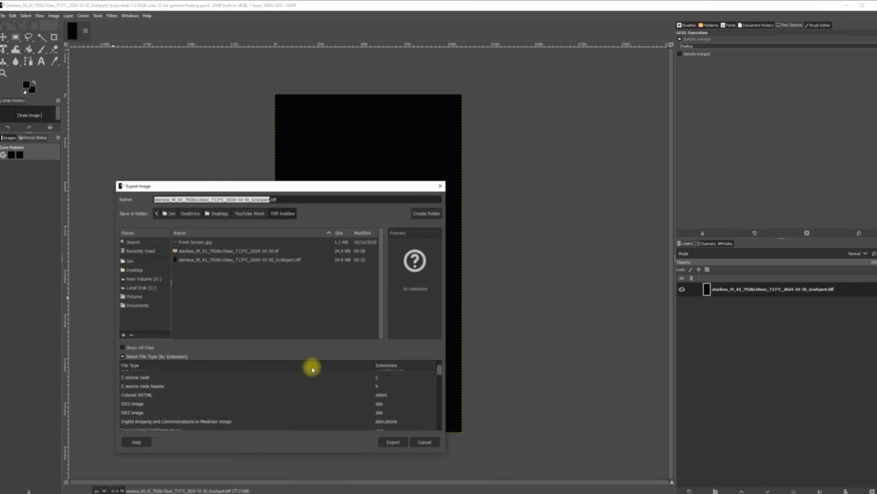
pyautogui.scroll(-1, 235, 399)
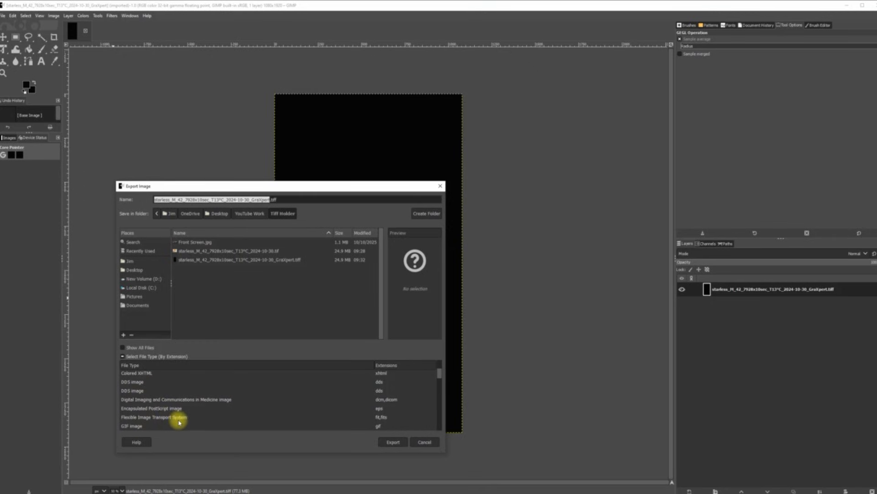
pyautogui.click(153, 417)
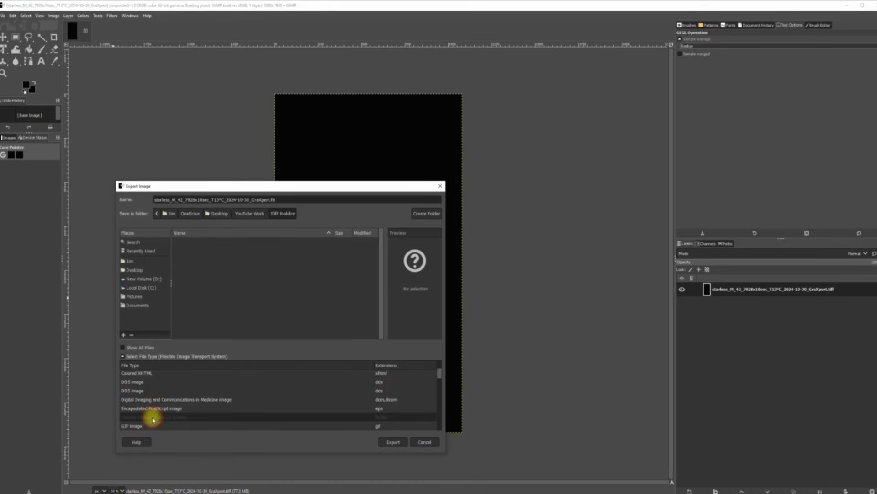
pyautogui.click(146, 280)
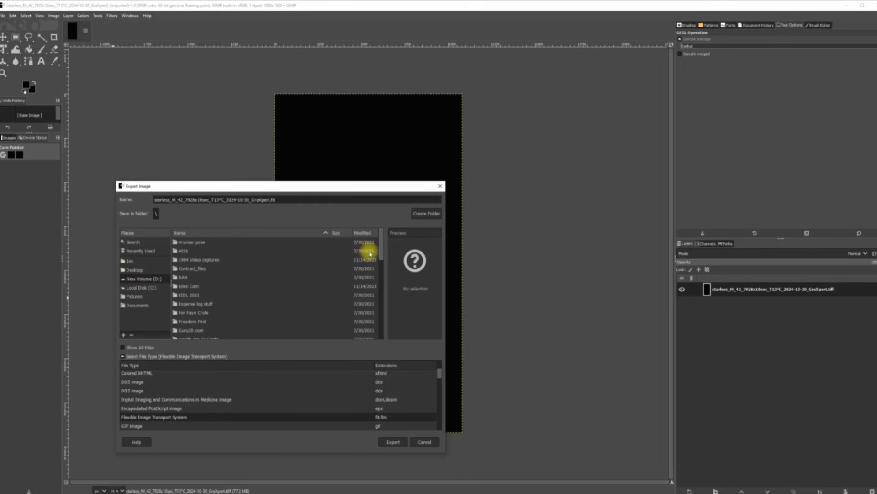
pyautogui.moveTo(381, 248); pyautogui.dragTo(383, 300)
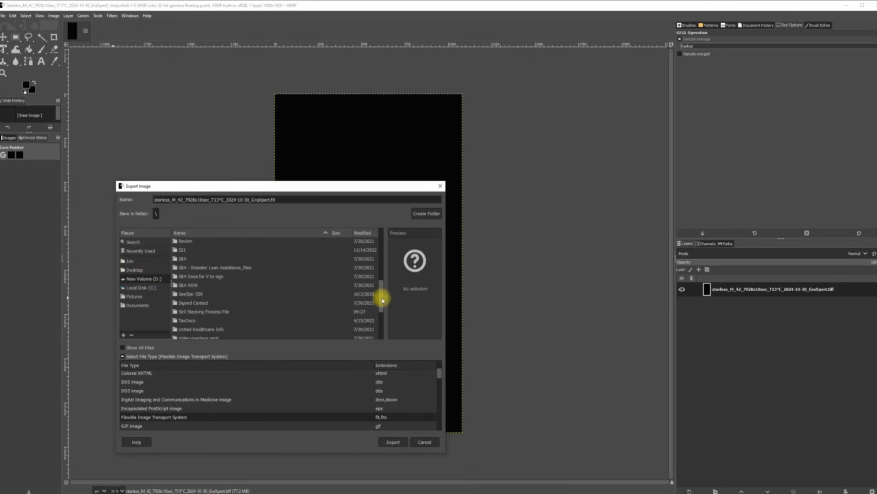
pyautogui.doubleClick(221, 308)
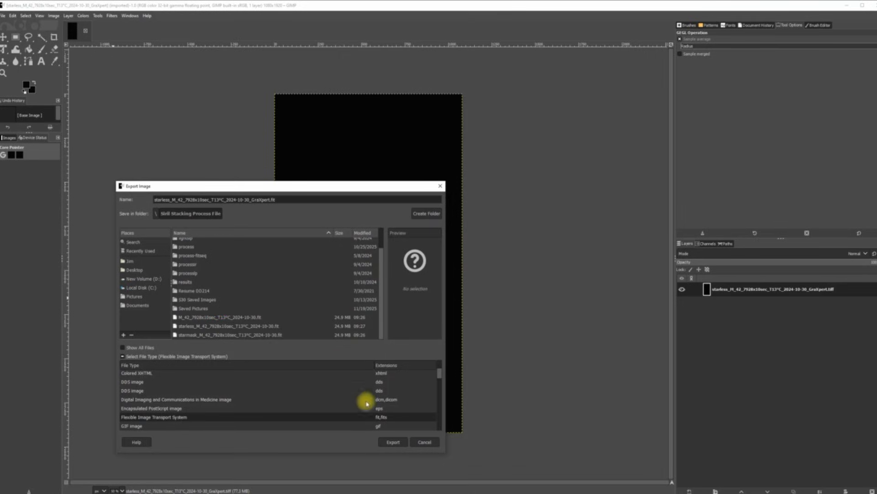
pyautogui.click(395, 442)
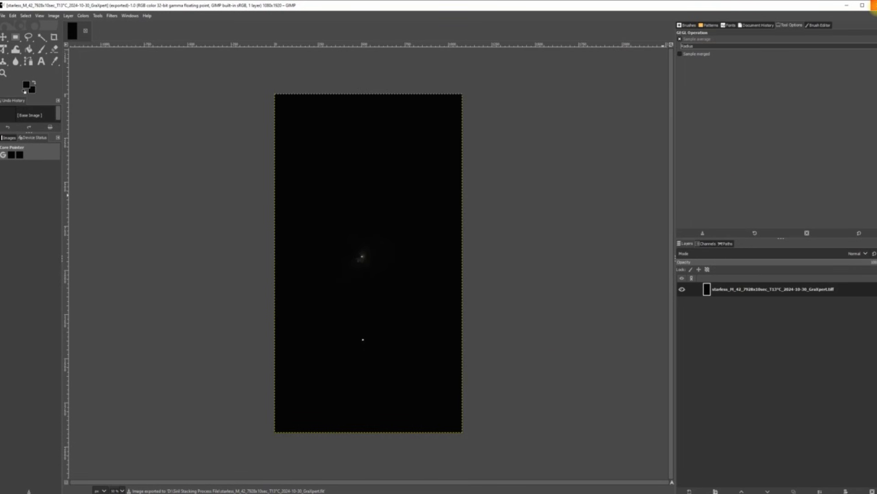
pyautogui.click(874, 6)
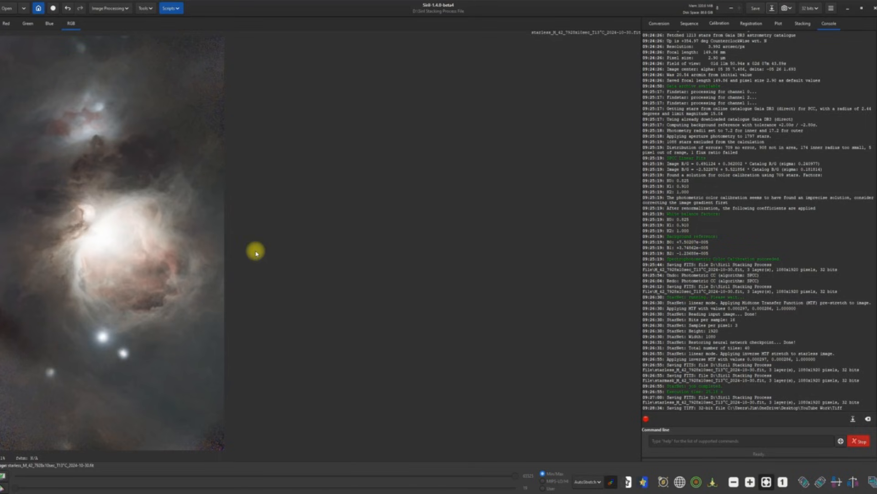
# Step: Load the starless GraXpert .fit file in Siril and switch the display from AutoStretch to Linear
pyautogui.click(9, 9)
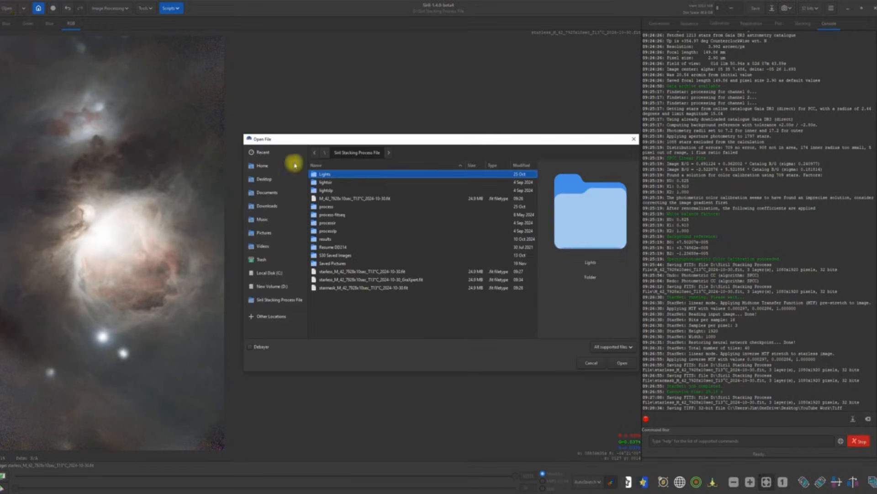
pyautogui.doubleClick(417, 280)
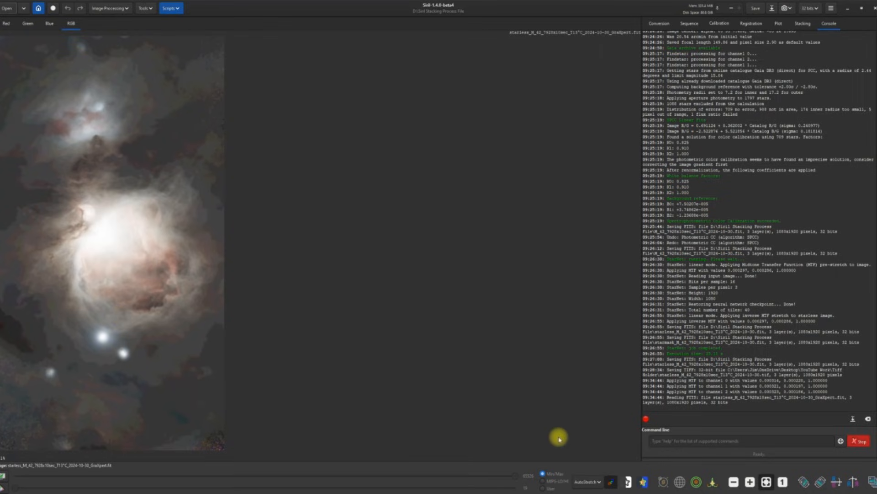
pyautogui.click(598, 483)
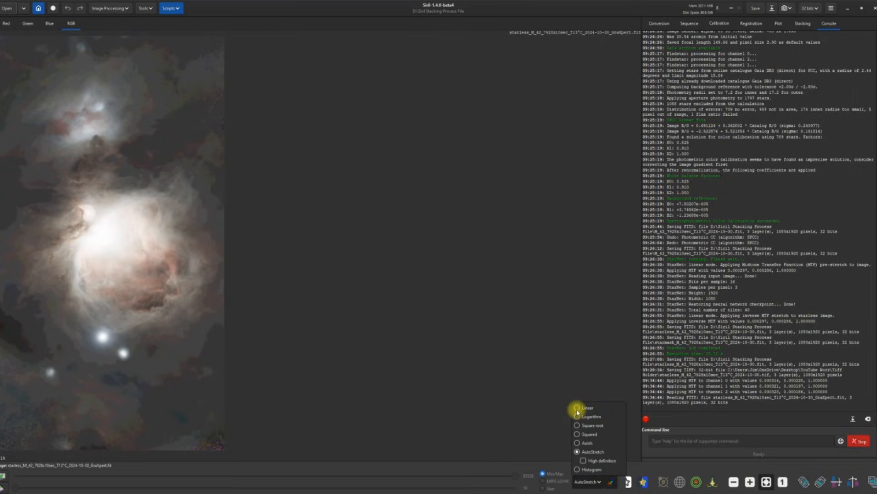
pyautogui.click(577, 408)
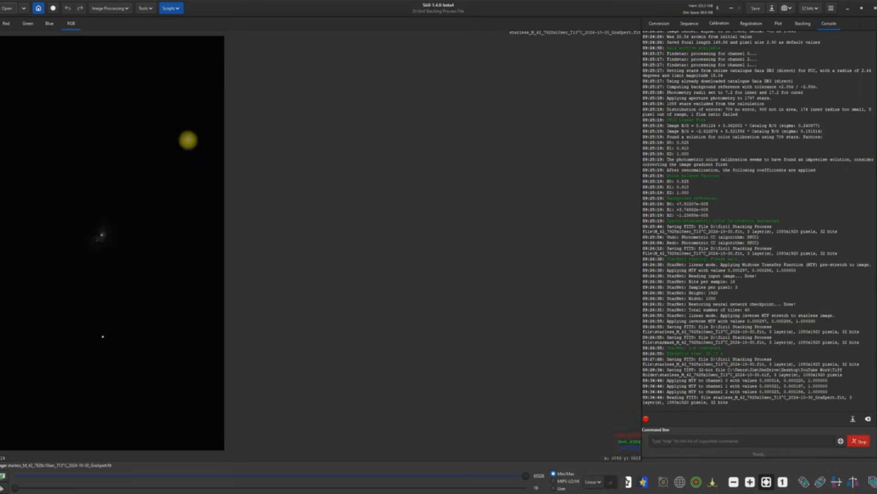
# Step: Open the Generalised Hyperbolic Stretch with the Human weighted luminance colour model
pyautogui.click(128, 9)
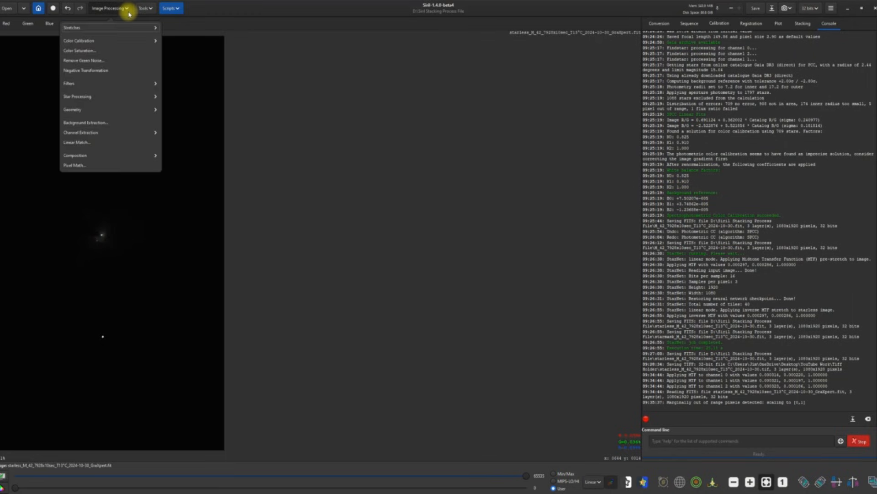
pyautogui.click(98, 28)
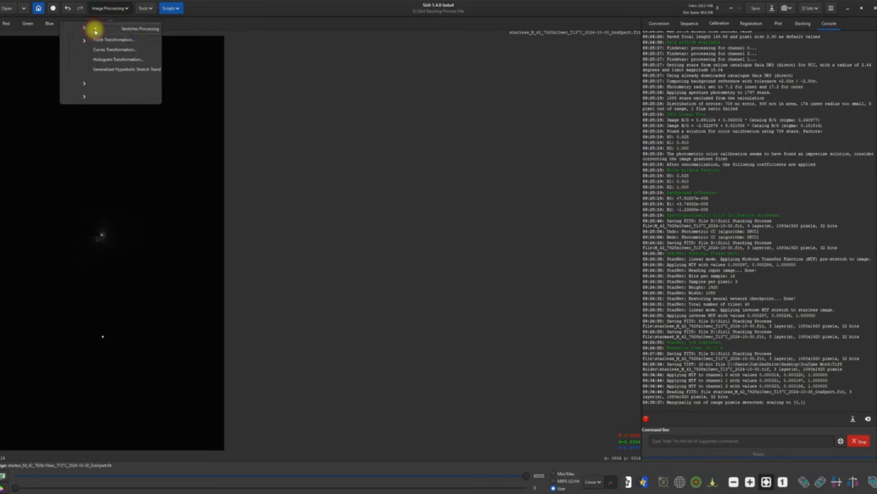
pyautogui.click(96, 70)
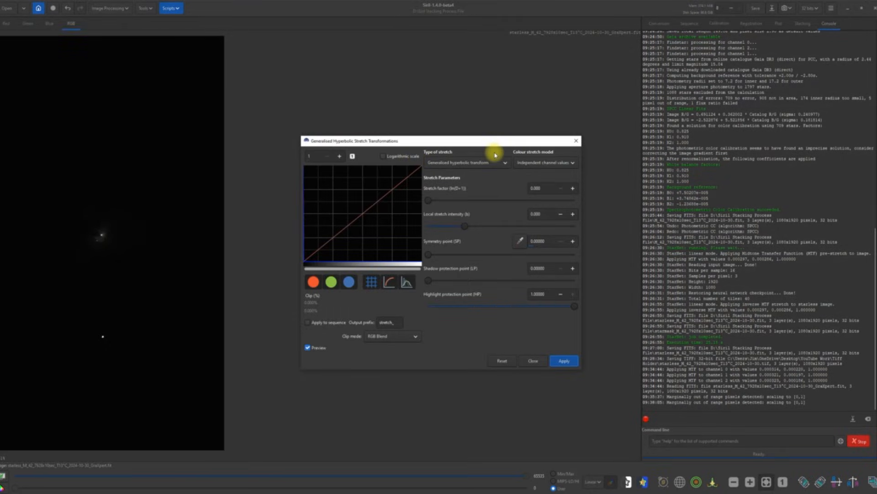
pyautogui.click(570, 162)
pyautogui.click(561, 173)
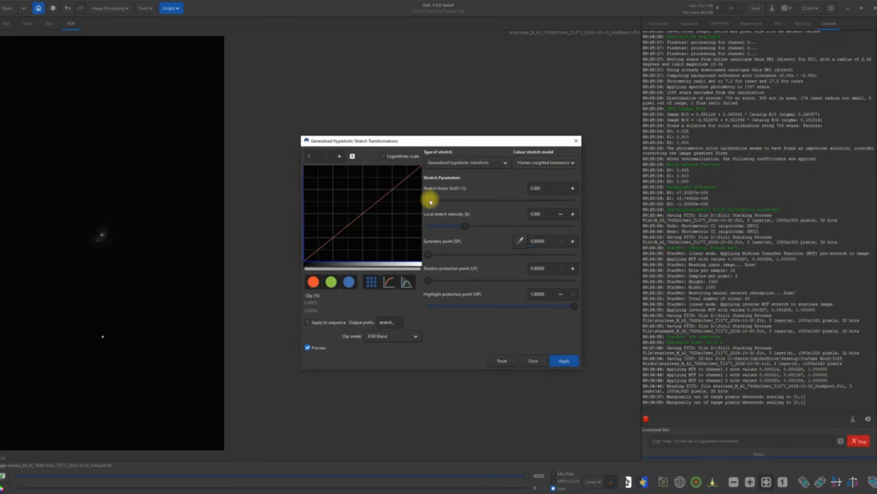
# Step: Apply a stretch factor of 2.029, close the stretch tool and save the FITS file
pyautogui.moveTo(430, 201); pyautogui.dragTo(453, 205)
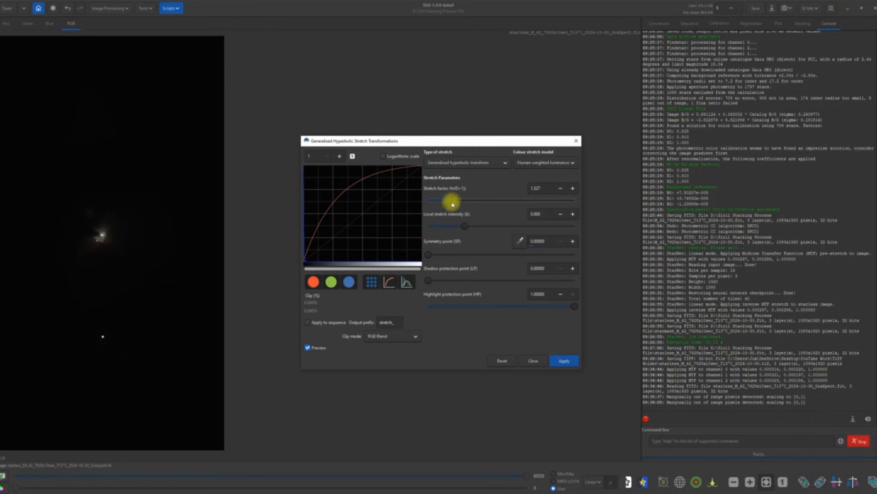
pyautogui.moveTo(452, 204); pyautogui.dragTo(456, 203)
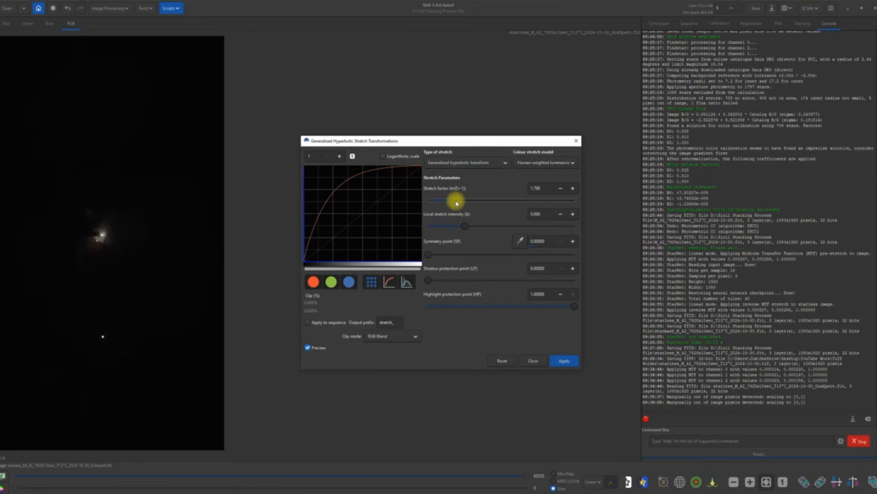
pyautogui.moveTo(456, 204); pyautogui.dragTo(462, 201)
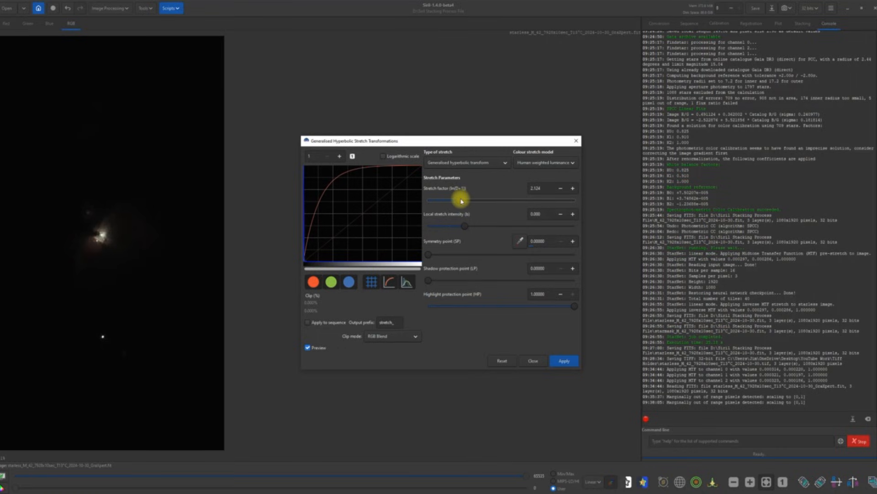
pyautogui.moveTo(462, 201); pyautogui.dragTo(460, 202)
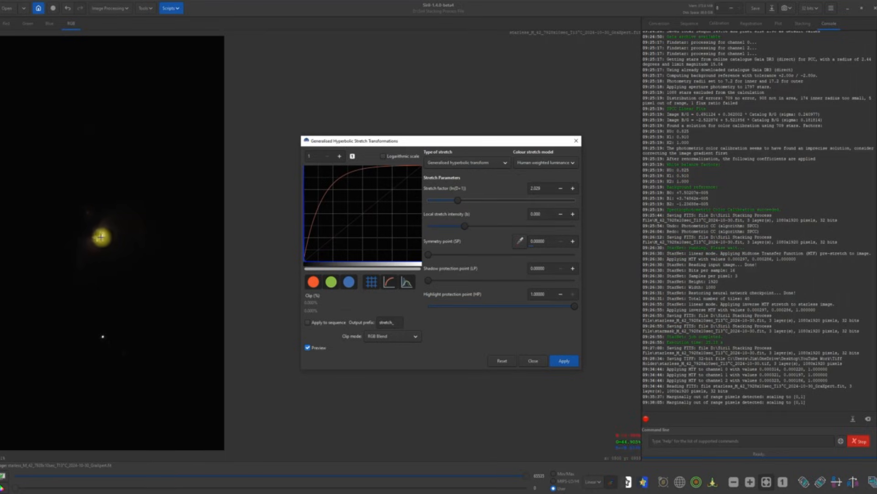
pyautogui.click(566, 361)
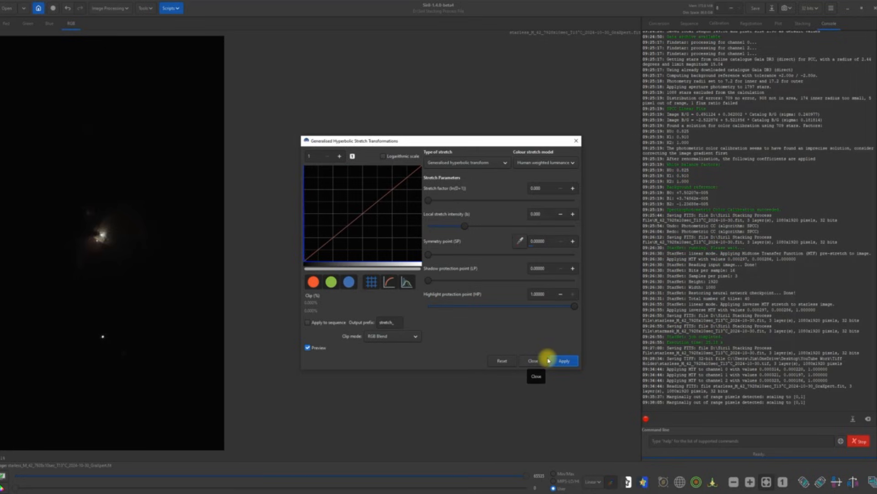
pyautogui.click(534, 361)
pyautogui.click(755, 10)
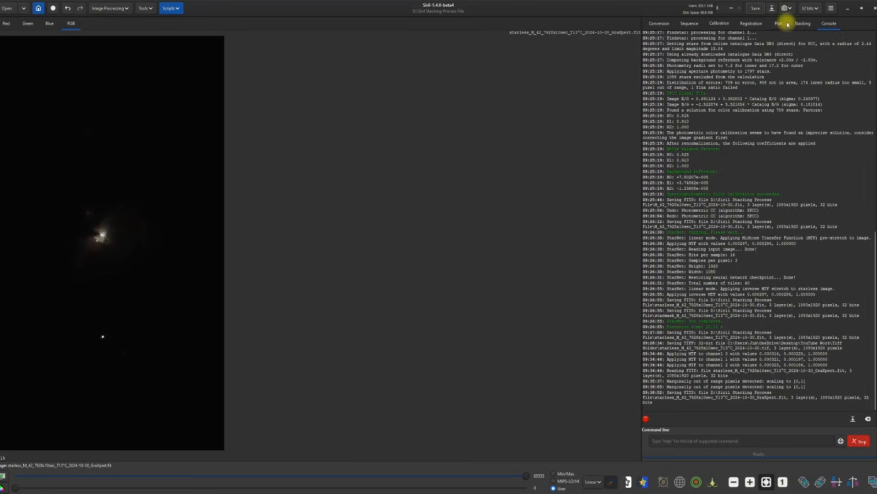
# Step: Start saving a copy as a TIFF file named 'Layer 1'
pyautogui.click(772, 8)
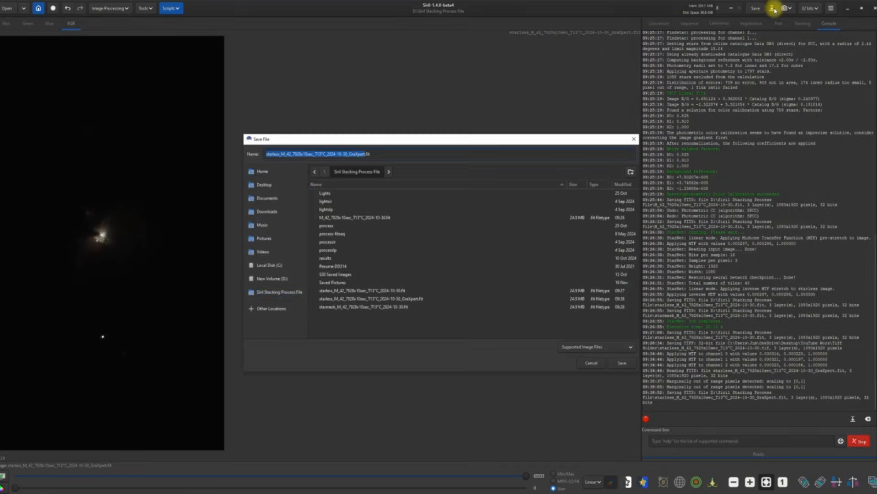
pyautogui.click(633, 345)
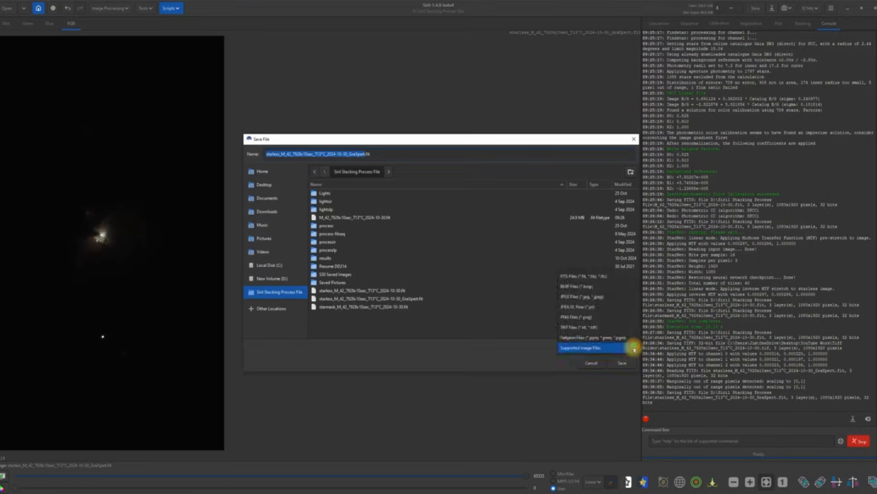
pyautogui.click(588, 330)
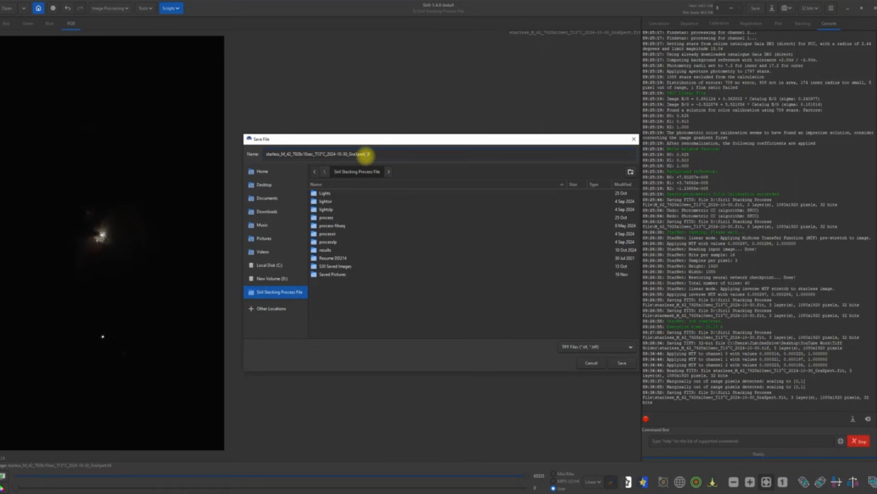
pyautogui.moveTo(365, 154); pyautogui.dragTo(251, 155)
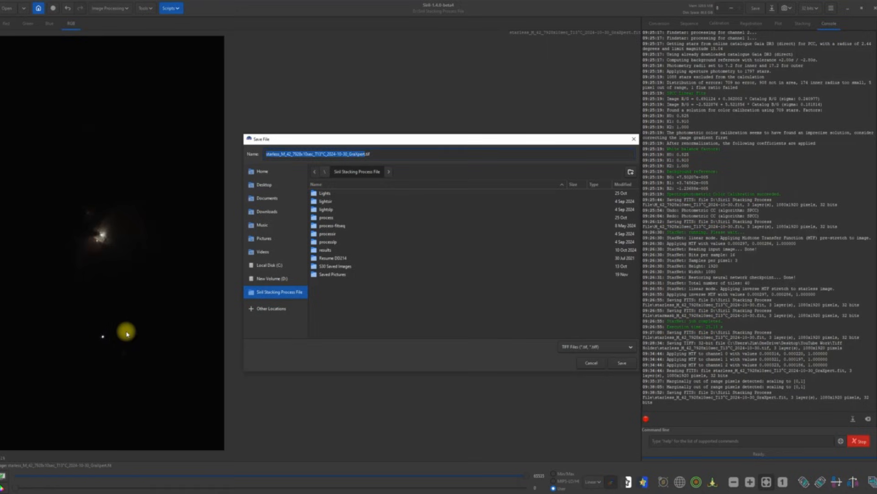
pyautogui.write('Lay')
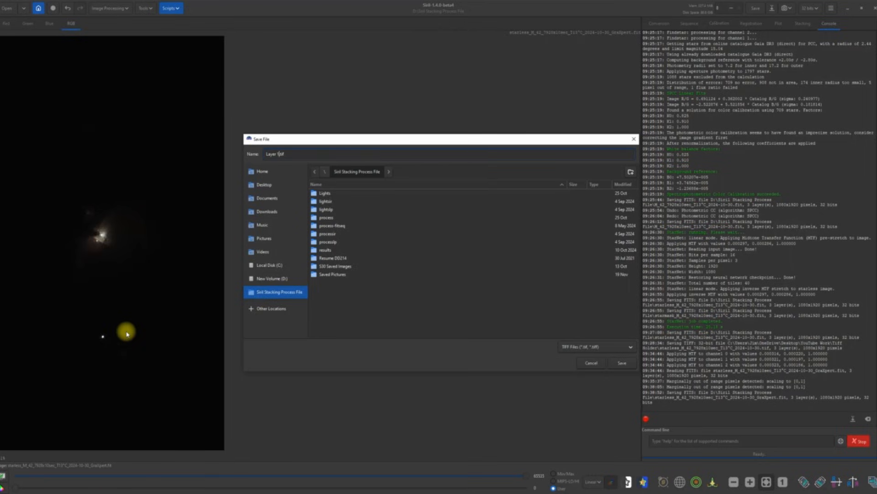
pyautogui.write('er 1')
# Step: Save Layer 1.tif as a 32-bit floating point TIFF in Desktop > YouTube Work > Tiff Holder
pyautogui.click(259, 185)
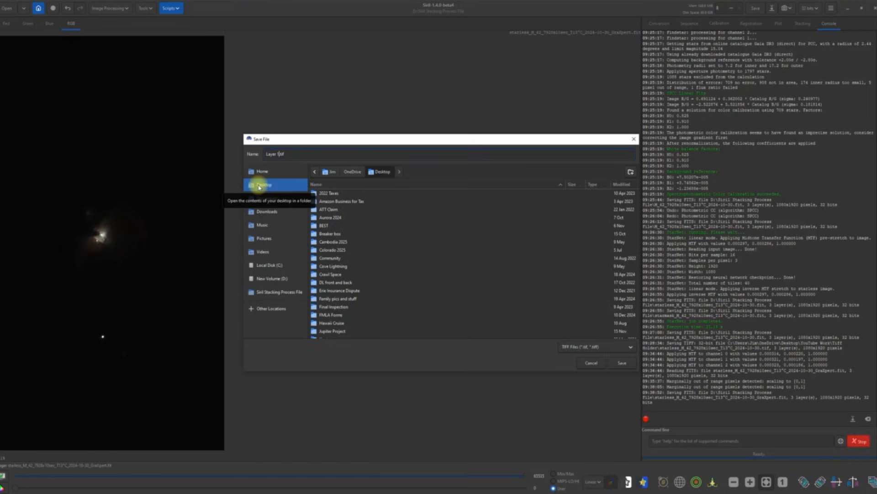
pyautogui.scroll(-10, 459, 256)
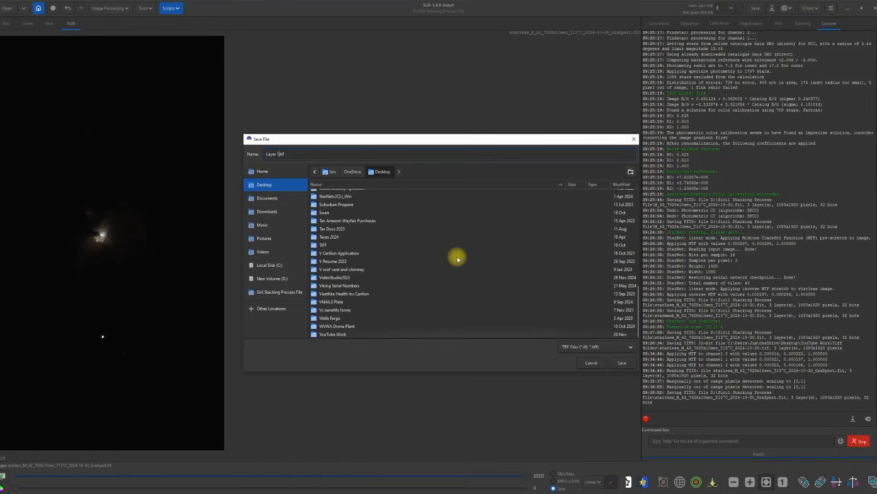
pyautogui.doubleClick(341, 334)
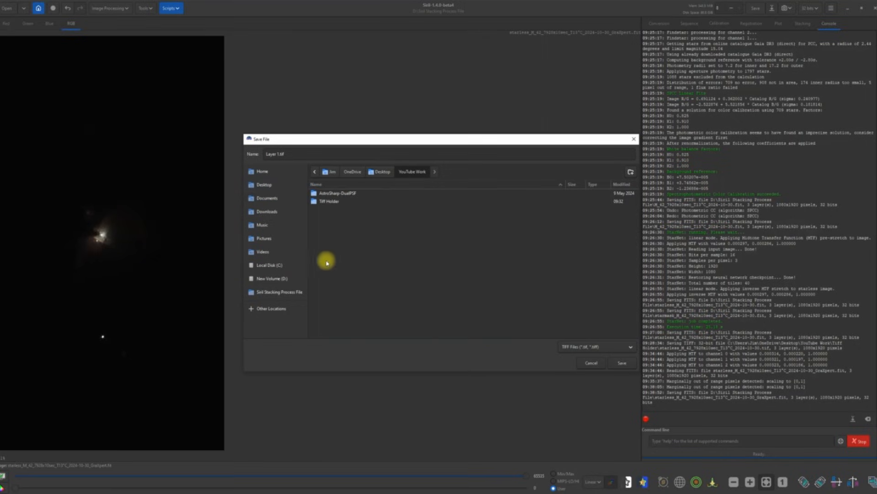
pyautogui.doubleClick(325, 201)
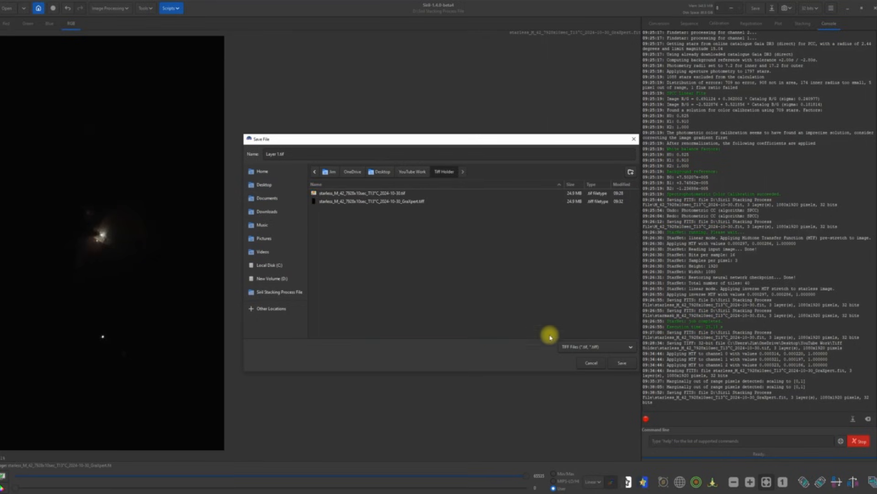
pyautogui.click(620, 362)
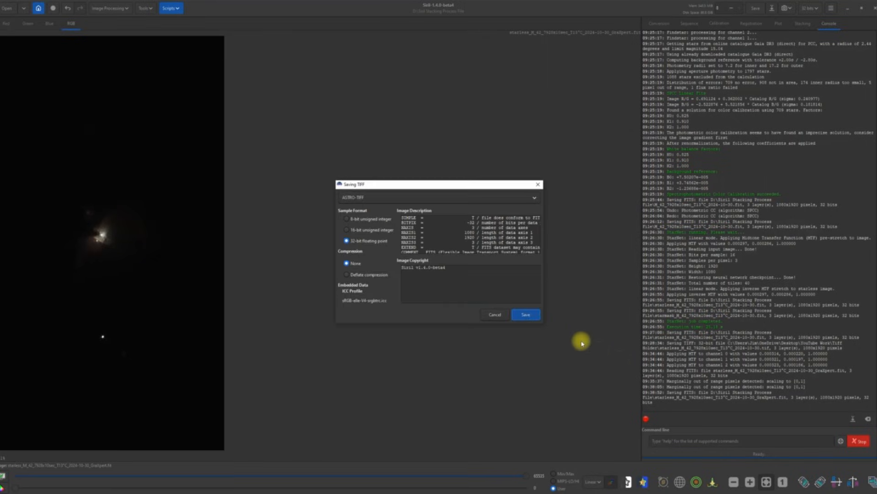
pyautogui.click(521, 314)
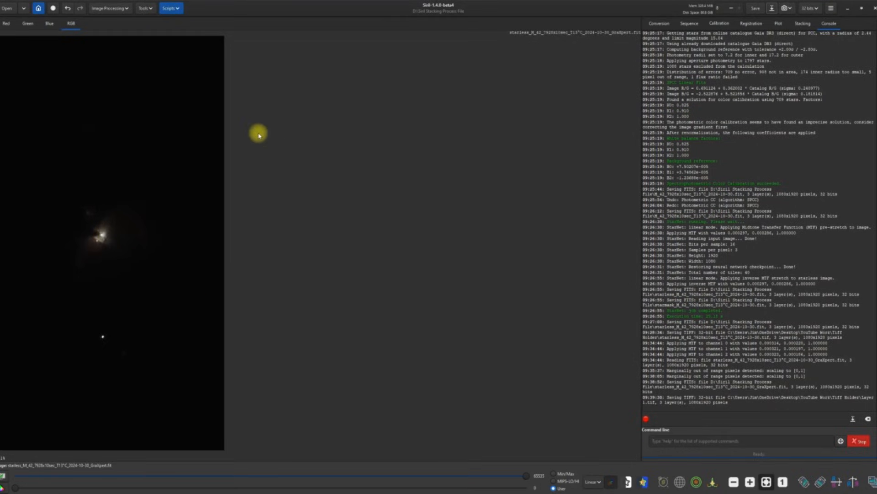
pyautogui.click(122, 8)
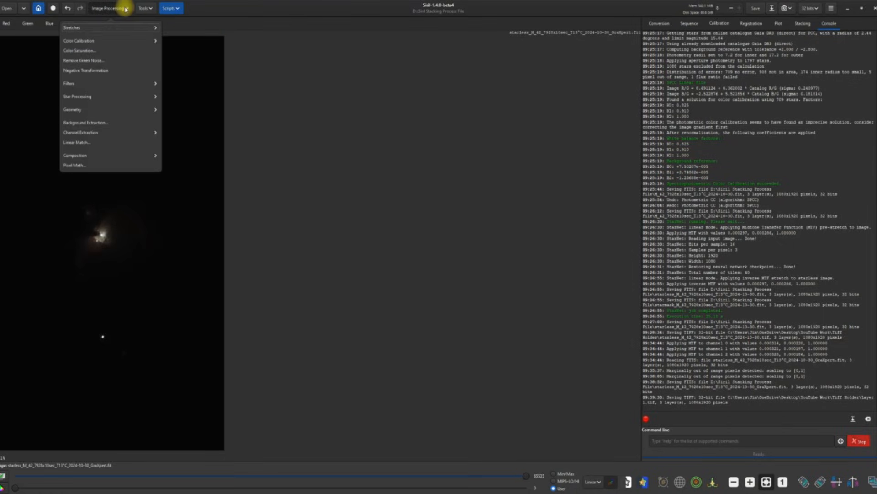
# Step: Apply a first generalised hyperbolic stretch using Human weighted luminance
pyautogui.click(104, 29)
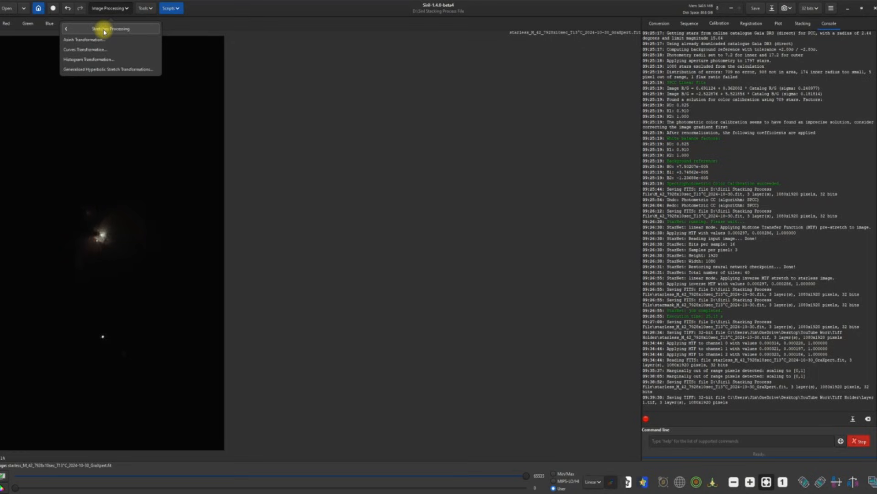
pyautogui.click(108, 71)
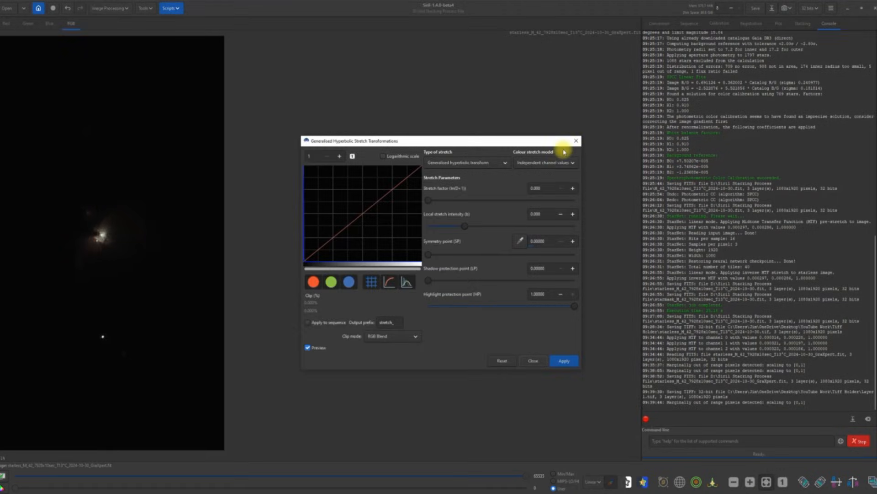
pyautogui.click(572, 164)
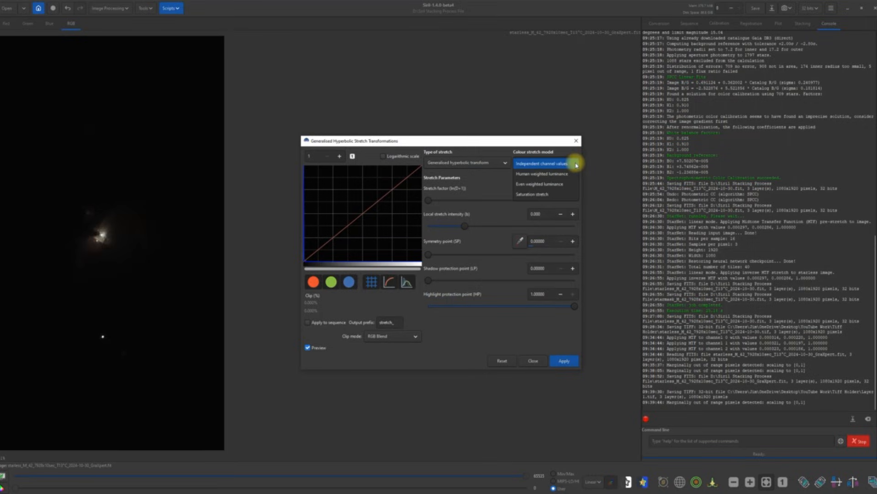
pyautogui.click(557, 176)
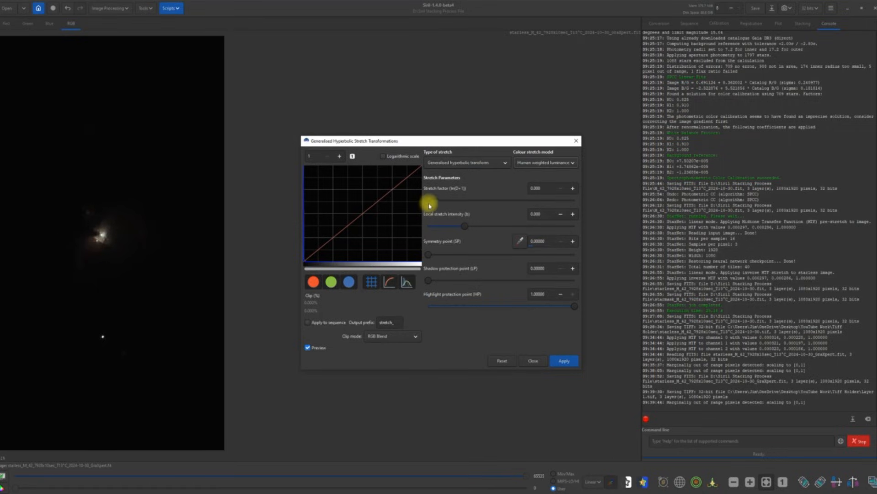
pyautogui.moveTo(430, 201); pyautogui.dragTo(446, 200)
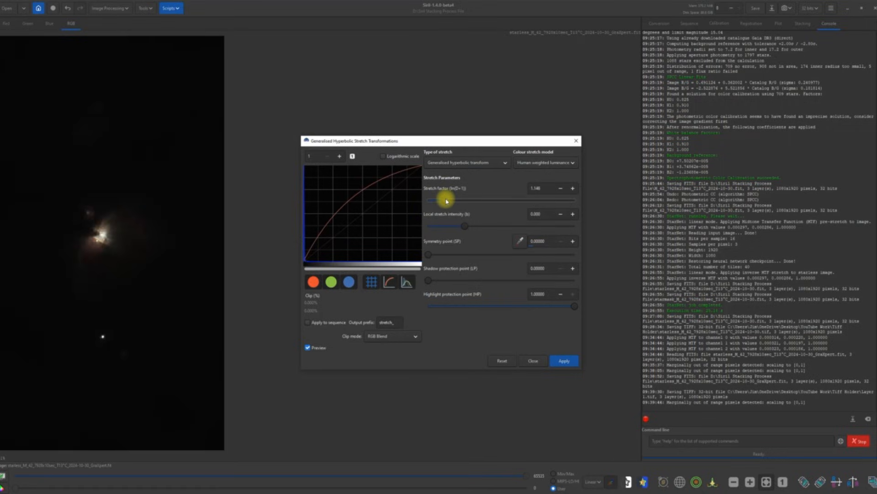
pyautogui.click(564, 361)
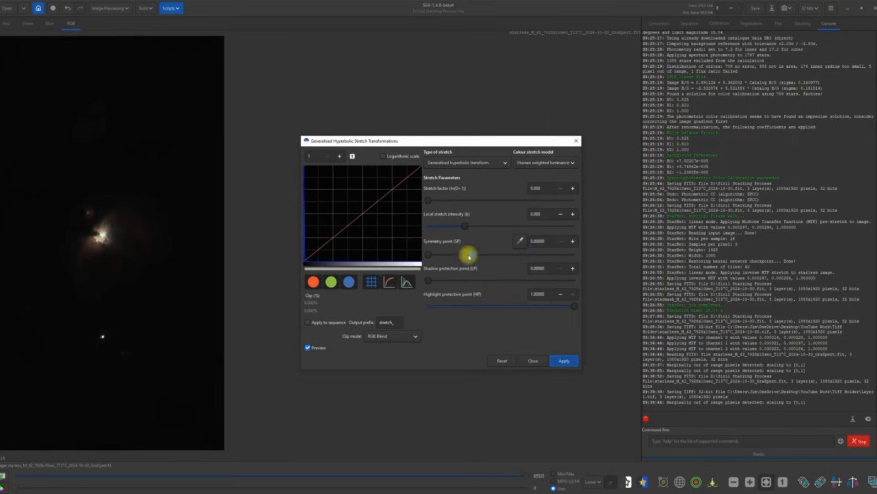
# Step: Apply a second, gentler hyperbolic stretch with stretch factor 1.193
pyautogui.moveTo(428, 202); pyautogui.dragTo(439, 202)
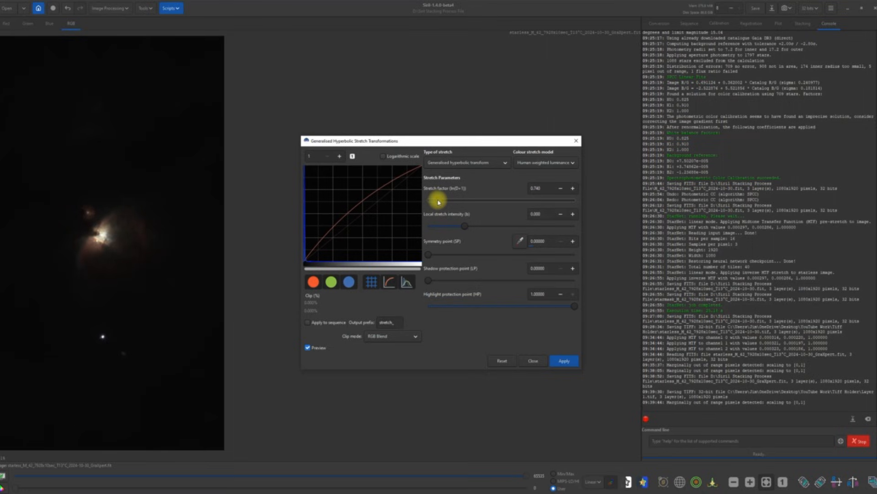
pyautogui.moveTo(439, 202); pyautogui.dragTo(445, 198)
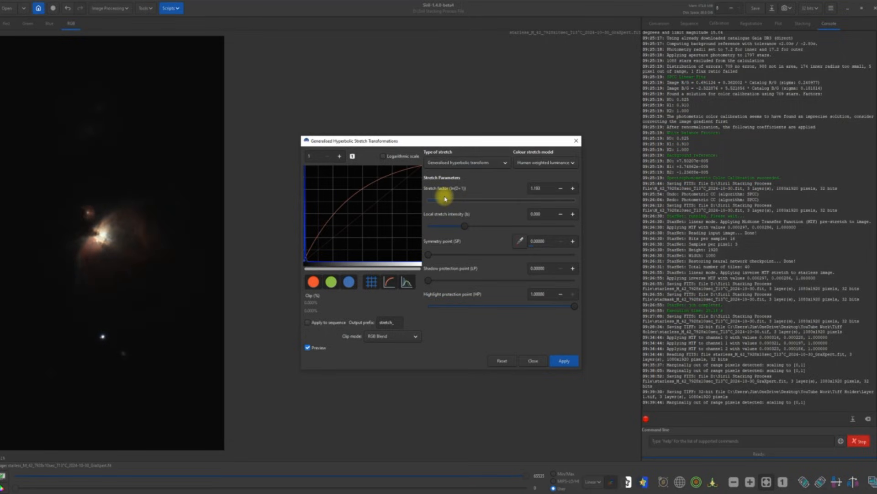
pyautogui.click(558, 361)
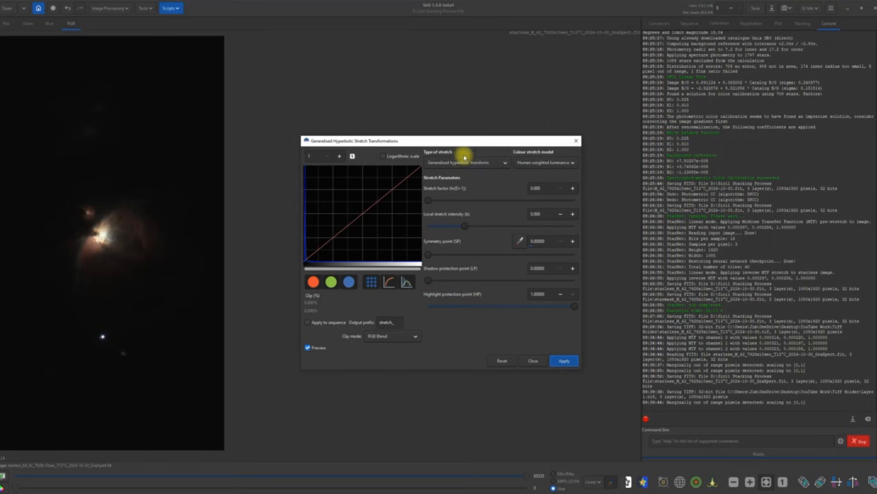
# Step: Switch to Linear stretch (BP shift) and raise the black point in small increments
pyautogui.click(505, 162)
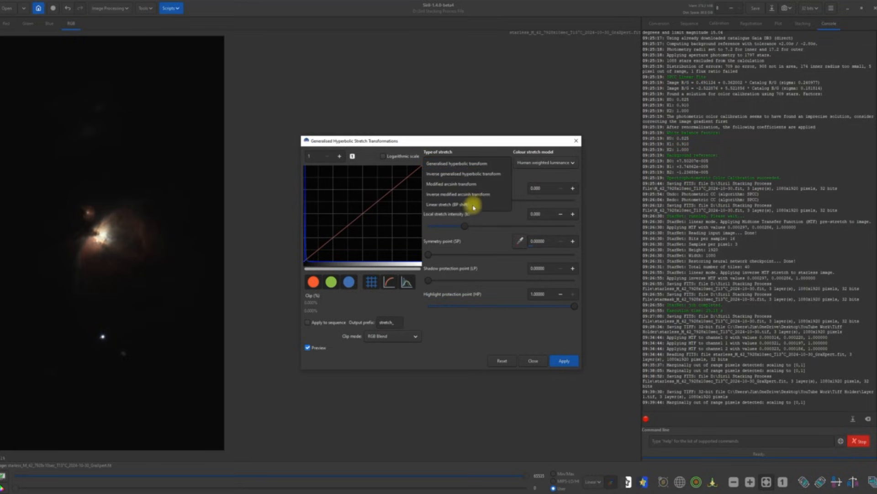
pyautogui.click(461, 206)
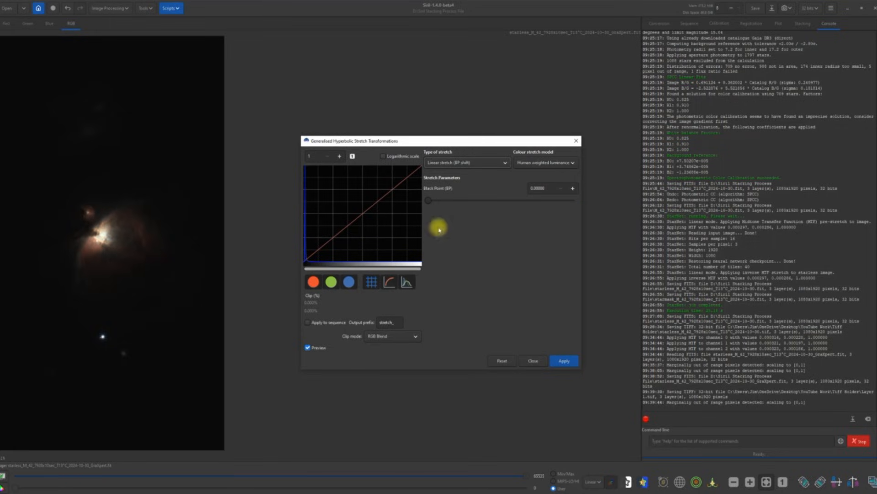
pyautogui.click(574, 188)
pyautogui.click(574, 188)
pyautogui.click(574, 188)
pyautogui.click(574, 188)
pyautogui.click(574, 188)
pyautogui.click(574, 187)
pyautogui.click(574, 188)
pyautogui.click(574, 187)
pyautogui.click(574, 188)
pyautogui.click(574, 188)
pyautogui.click(574, 188)
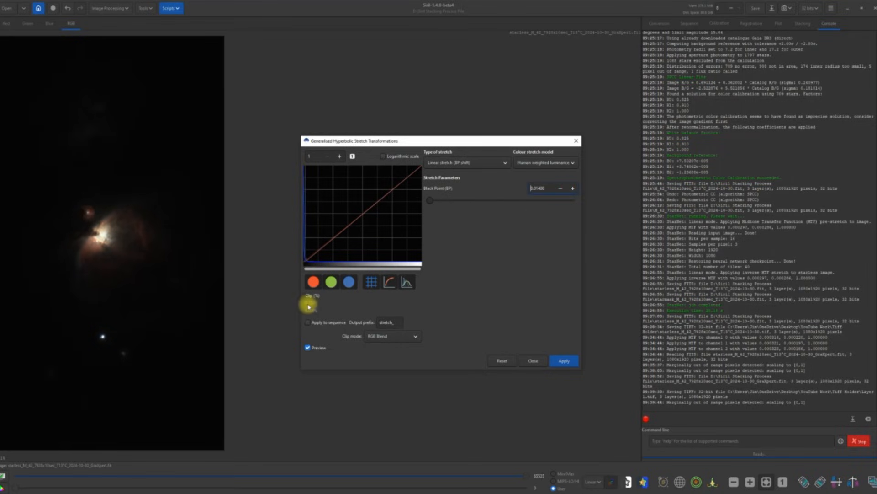
# Step: Settle the black point at about 0.013, apply it and close the stretch tool
pyautogui.click(562, 192)
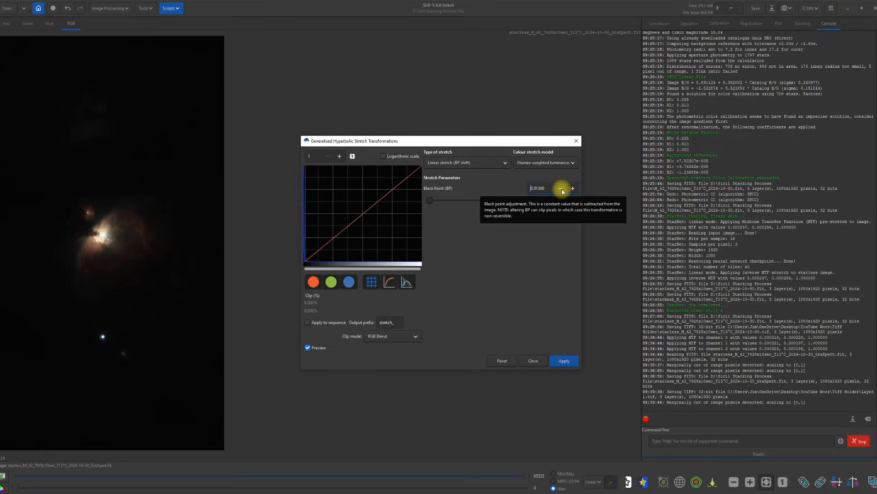
pyautogui.click(559, 362)
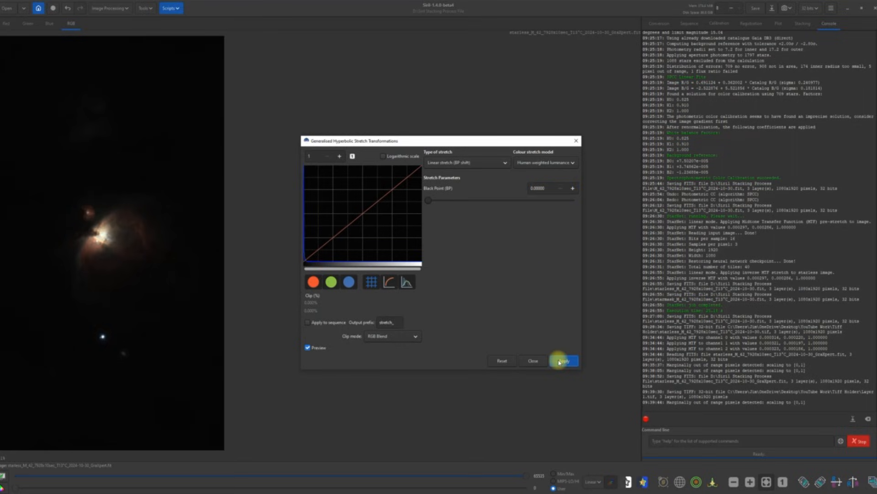
pyautogui.click(534, 361)
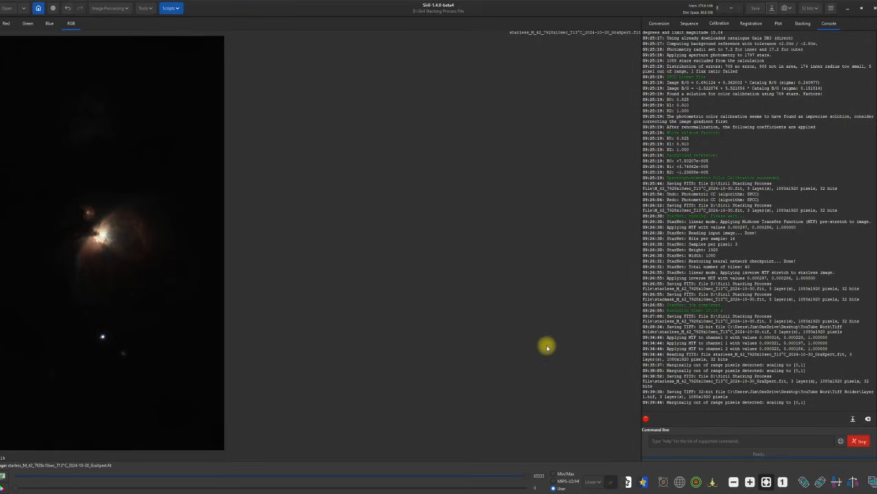
# Step: Save the working FITS, then start a TIFF copy named 'Layer 2'
pyautogui.click(754, 11)
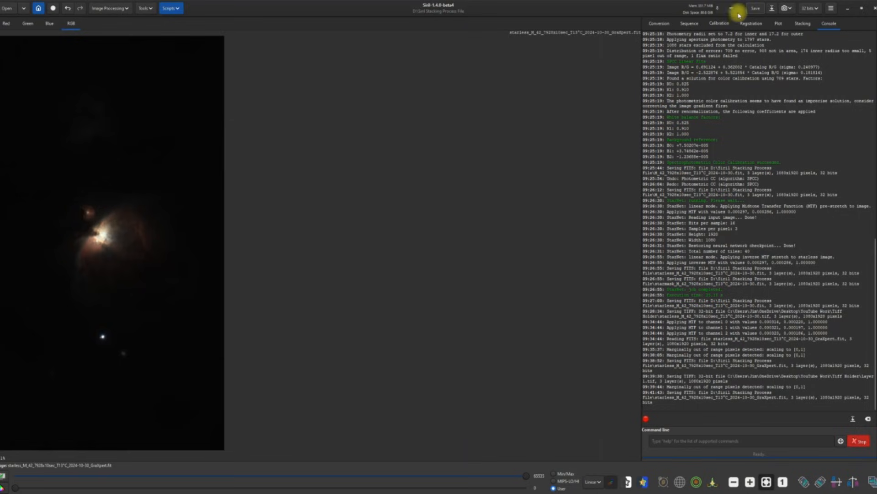
pyautogui.click(772, 9)
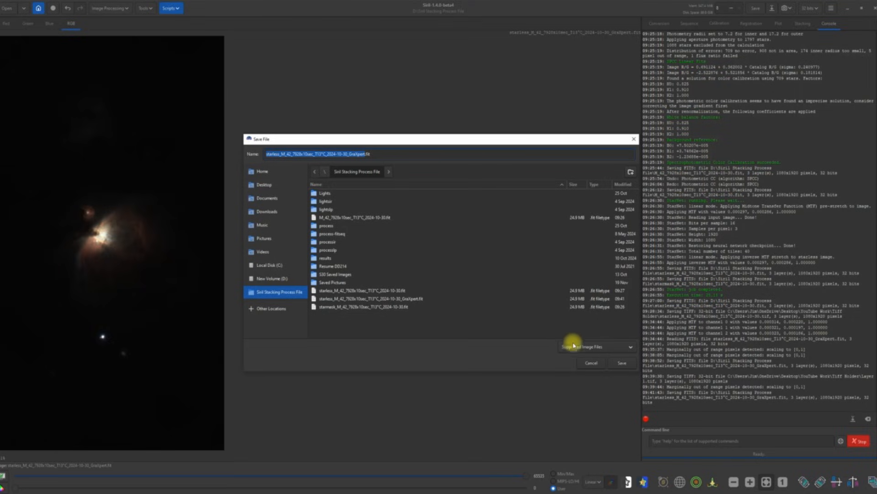
pyautogui.click(626, 346)
pyautogui.click(592, 329)
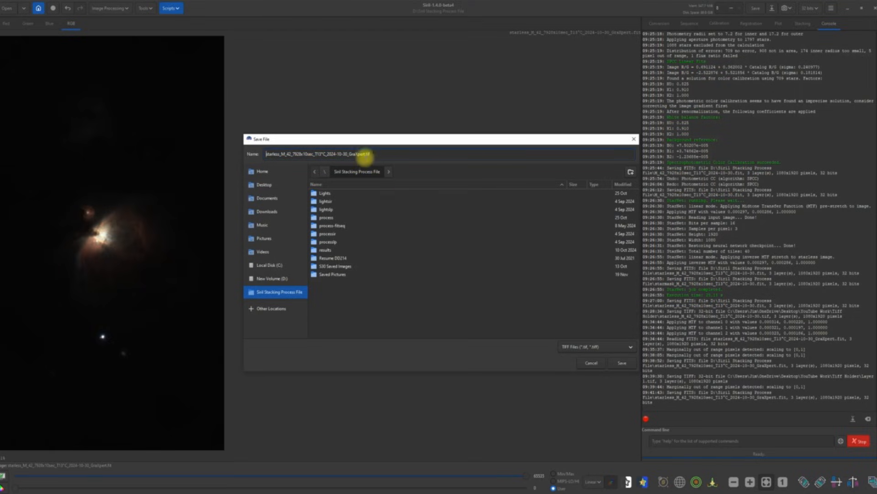
pyautogui.moveTo(362, 154); pyautogui.dragTo(264, 155)
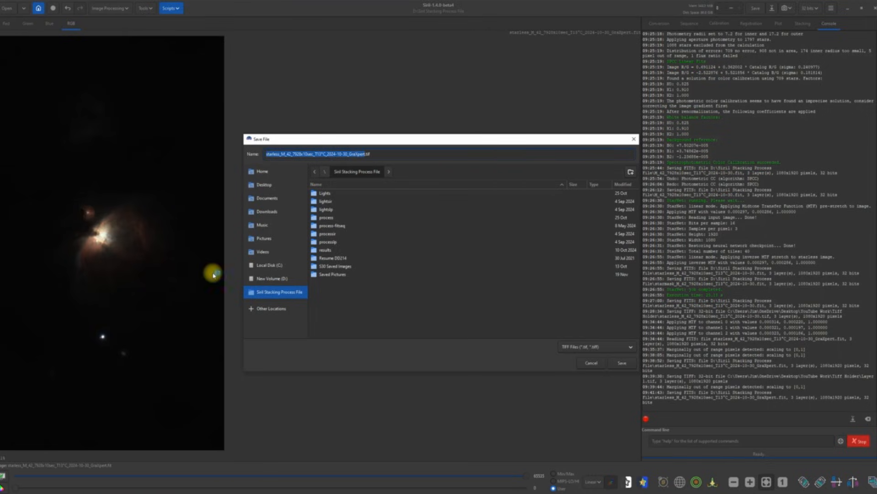
pyautogui.write('Layer 2')
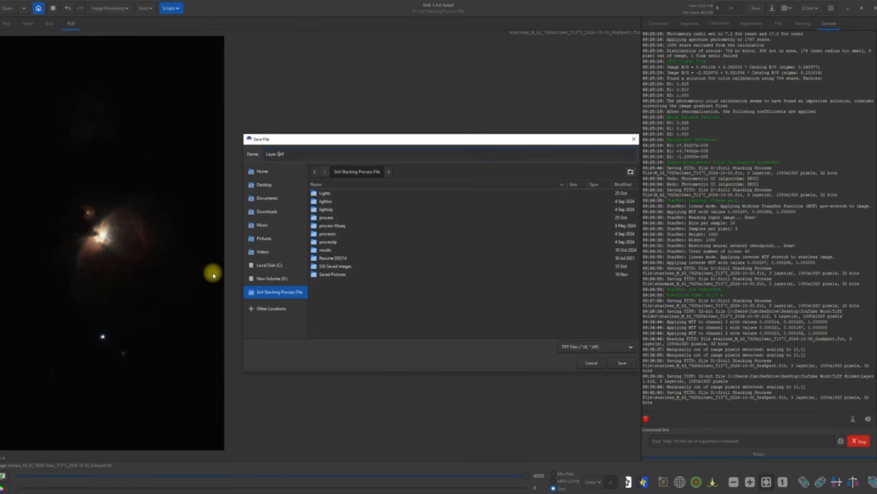
# Step: Save Layer 2.tif as a TIFF in Desktop > YouTube Work > Tiff Holder
pyautogui.click(265, 187)
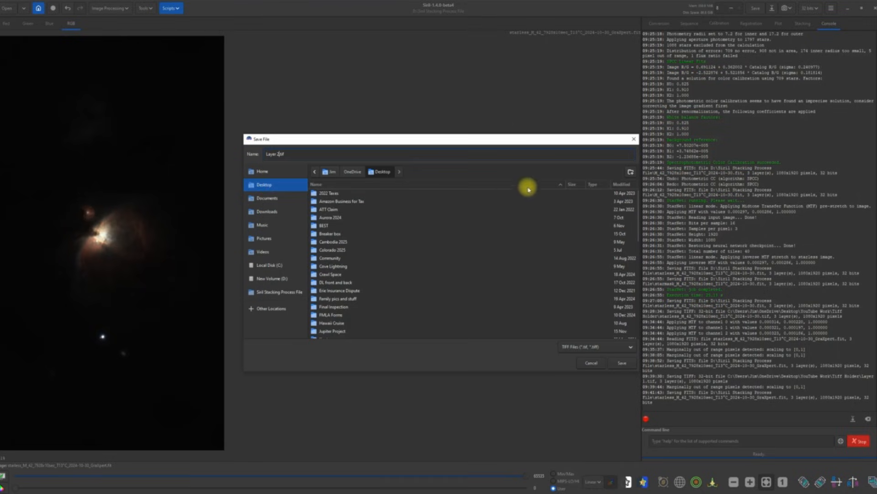
pyautogui.scroll(-5, 454, 273)
pyautogui.scroll(-5, 454, 273)
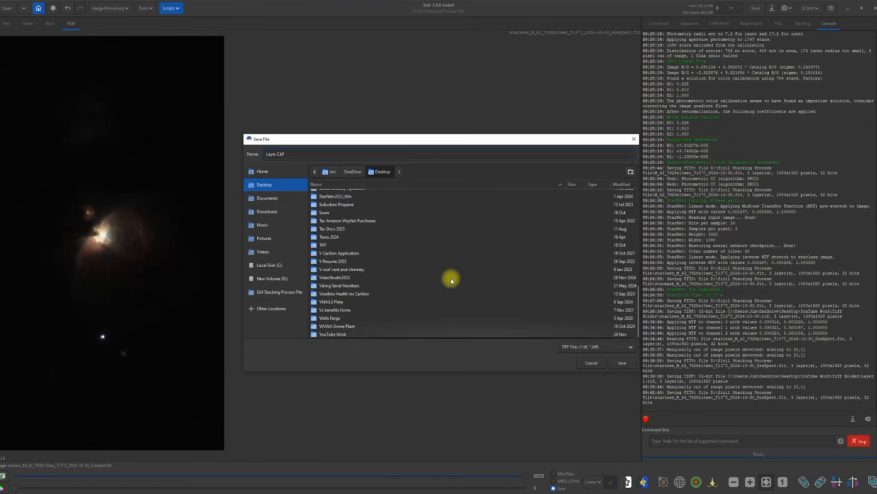
pyautogui.doubleClick(343, 338)
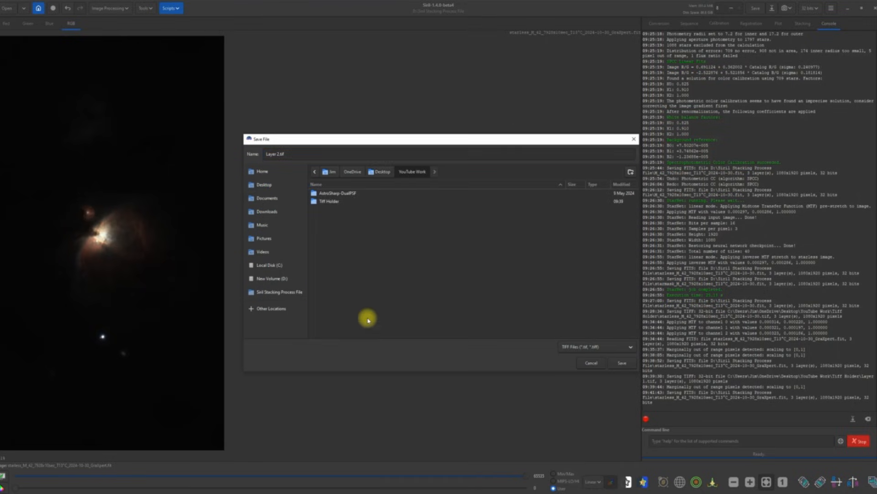
pyautogui.doubleClick(327, 202)
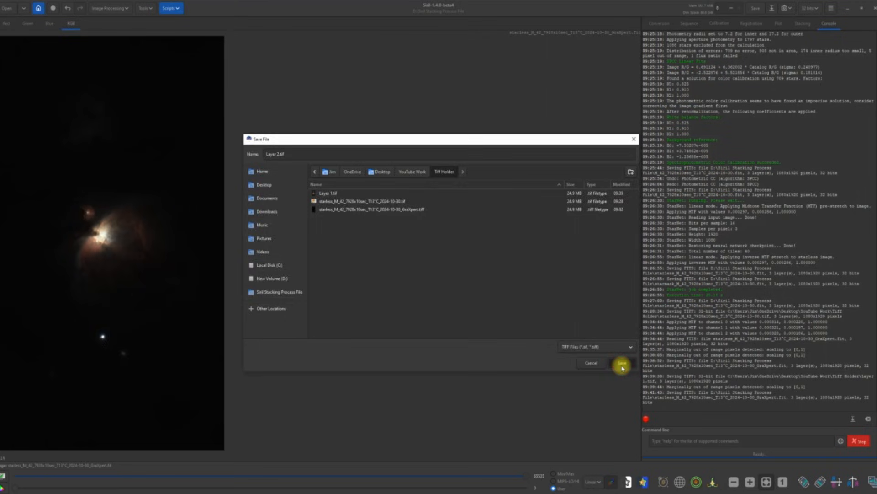
pyautogui.click(622, 365)
pyautogui.click(526, 315)
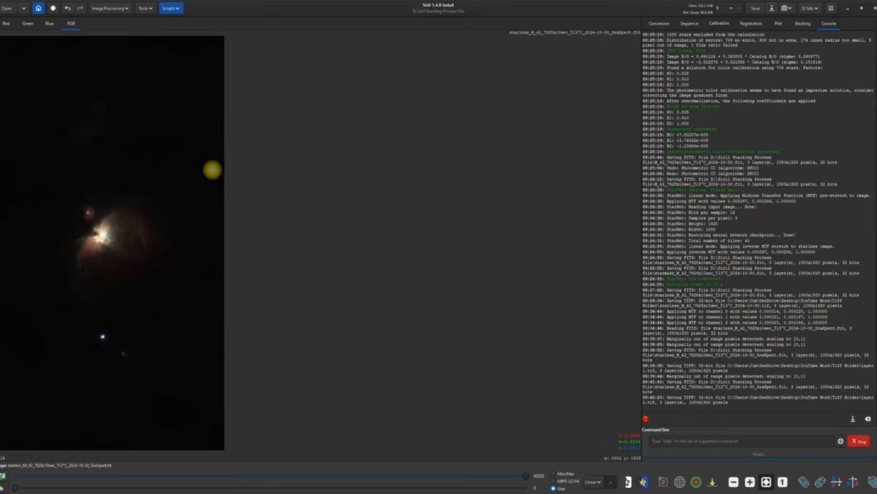
# Step: Open the Generalised Hyperbolic Stretch and choose the Human weighted luminance colour model
pyautogui.click(128, 12)
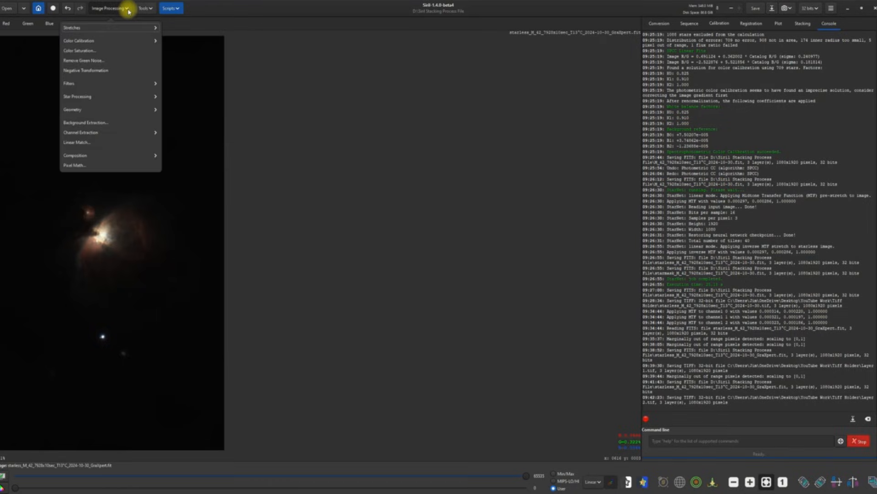
pyautogui.click(119, 28)
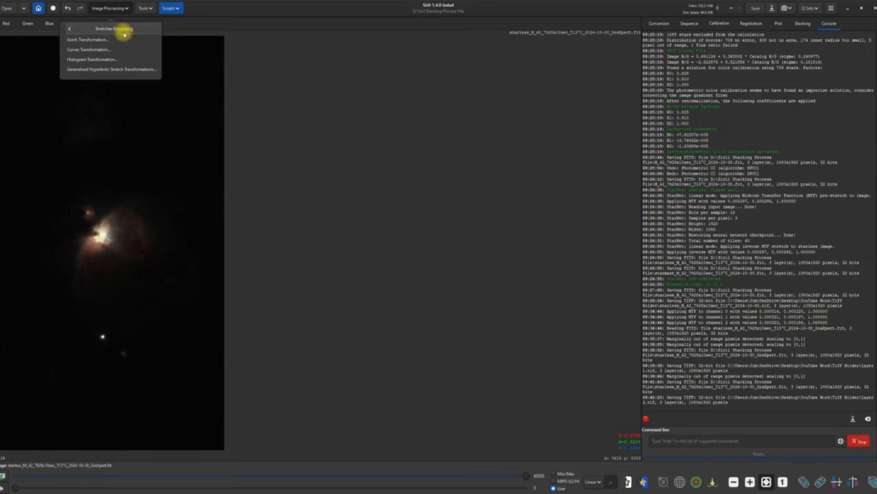
pyautogui.click(92, 69)
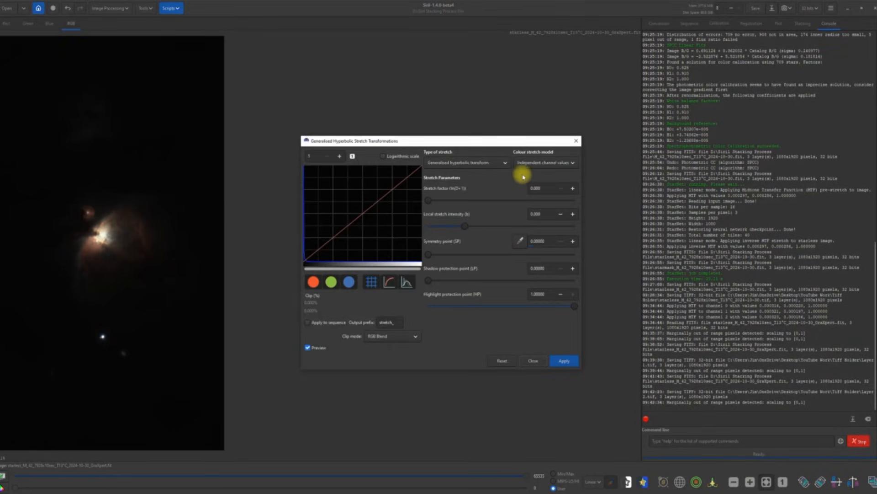
pyautogui.click(572, 163)
pyautogui.click(562, 174)
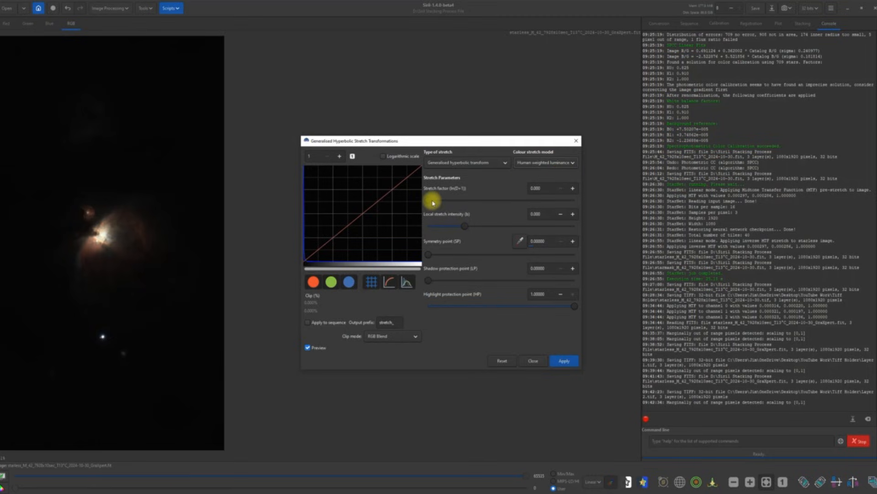
# Step: Tune the stretch factor to about 1.67 and apply it to the nebula
pyautogui.moveTo(430, 202); pyautogui.dragTo(452, 201)
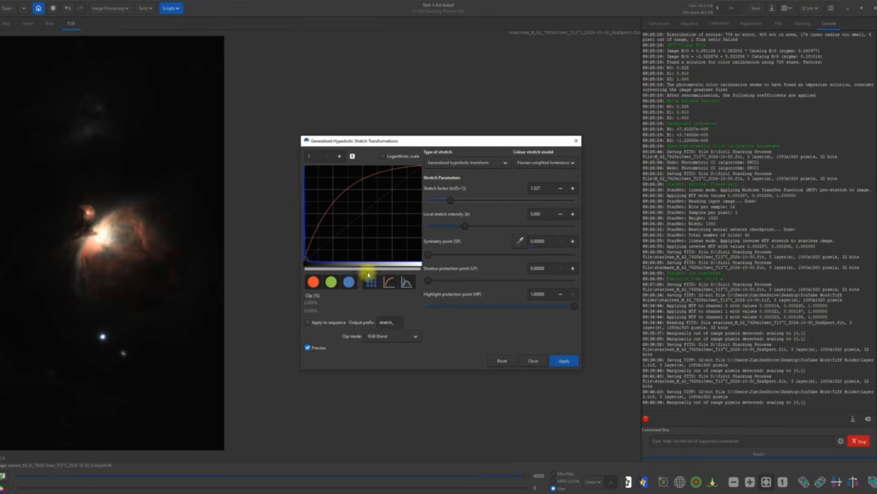
pyautogui.moveTo(451, 203)
pyautogui.mouseDown()
pyautogui.moveTo(443, 202)
pyautogui.moveTo(453, 204)
pyautogui.mouseUp()
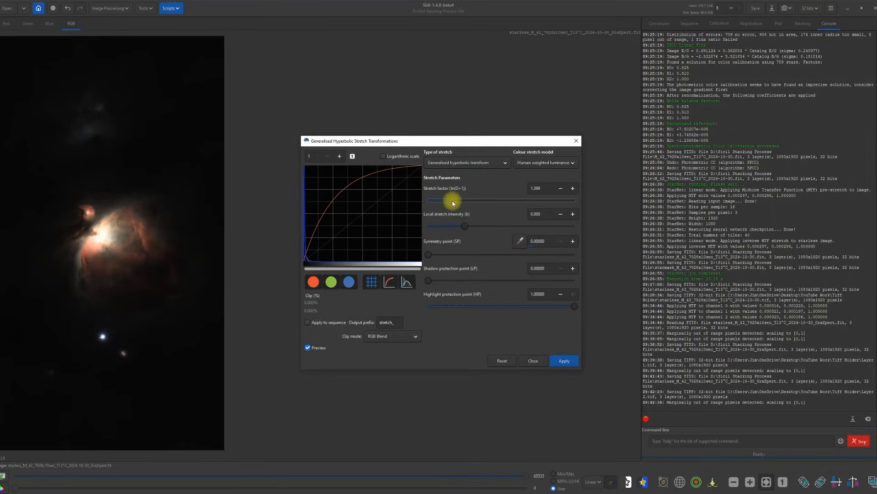
pyautogui.moveTo(454, 201); pyautogui.dragTo(455, 201)
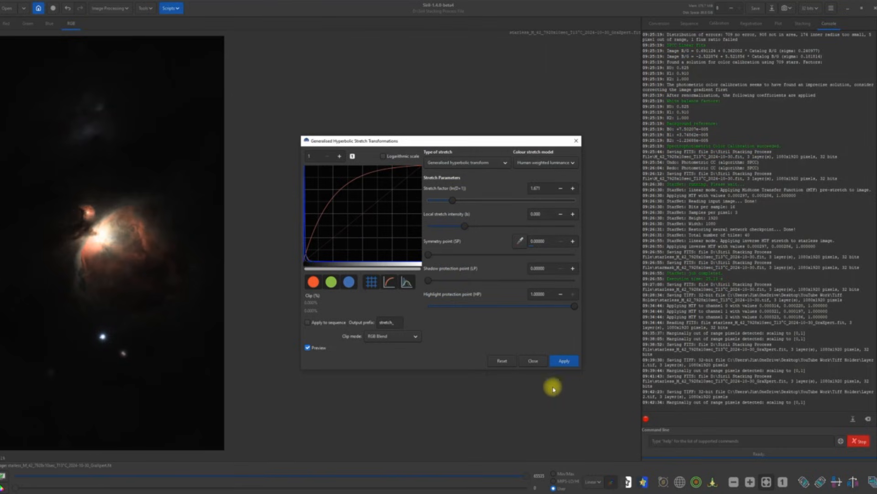
pyautogui.click(559, 360)
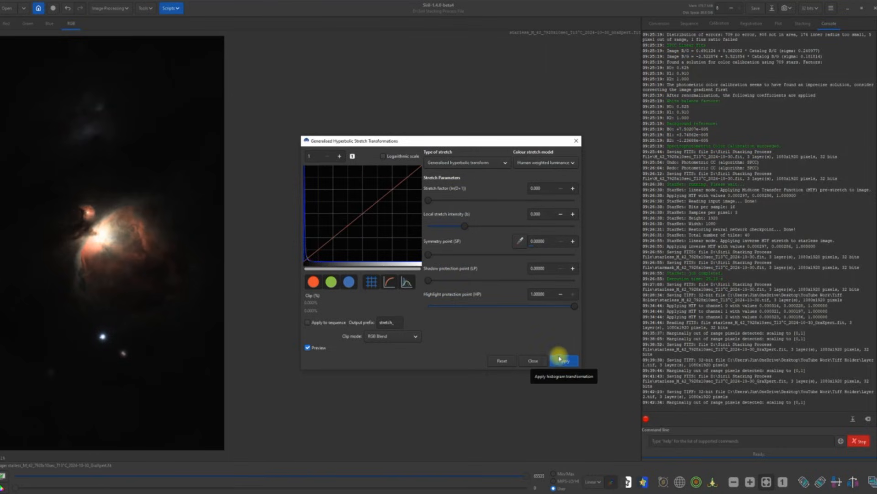
# Step: Apply a Linear stretch (BP shift) with Black Point 0.00100 and close the dialog
pyautogui.click(505, 163)
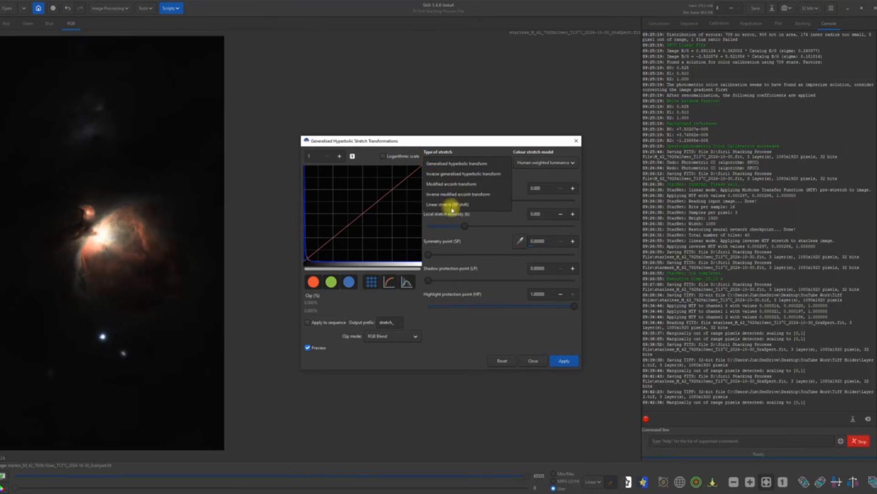
pyautogui.click(435, 204)
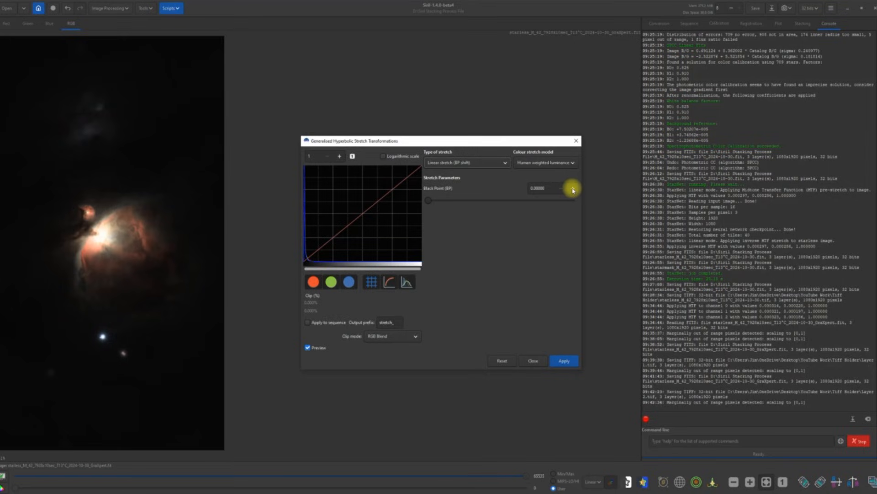
pyautogui.click(573, 189)
pyautogui.click(573, 189)
pyautogui.click(560, 188)
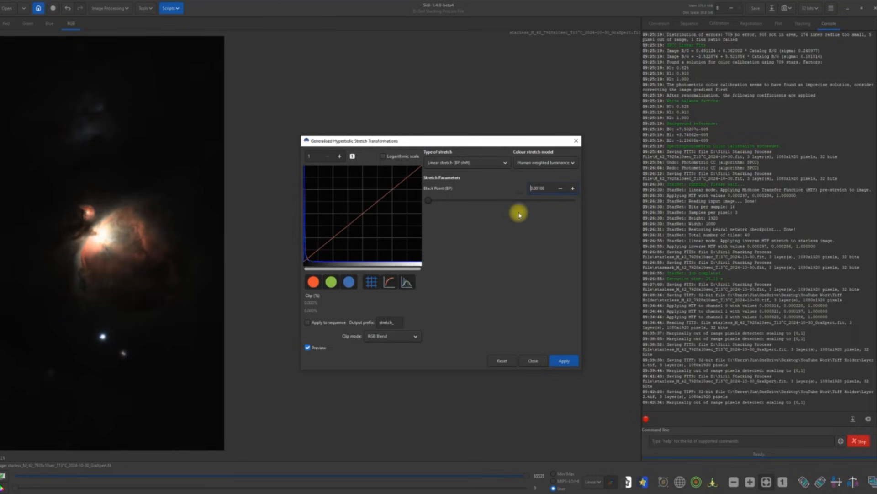
pyautogui.click(565, 362)
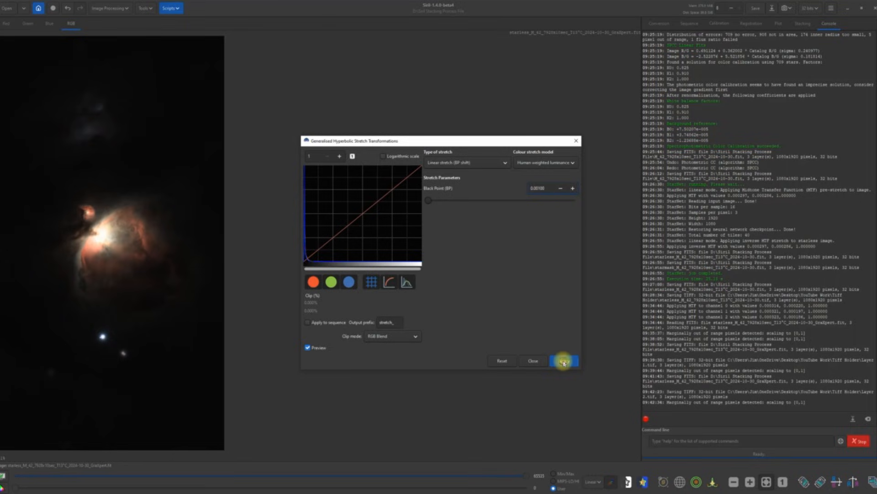
pyautogui.click(534, 361)
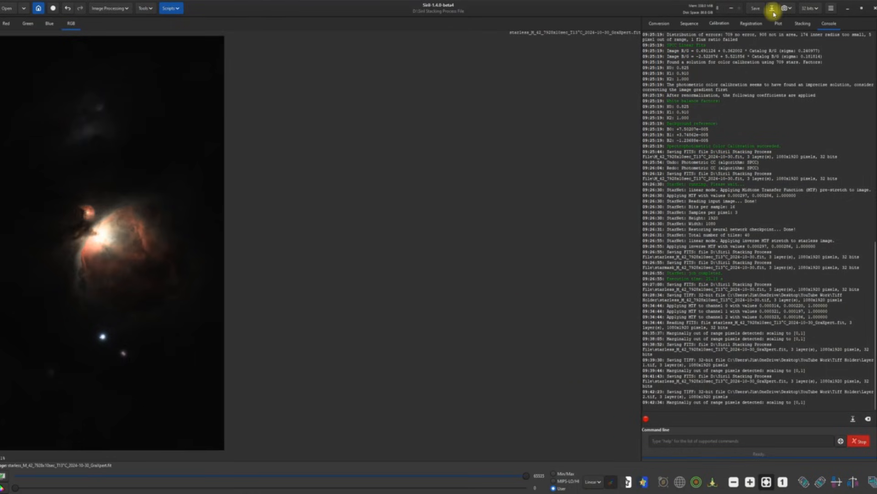
# Step: Save the working image, then choose TIFF format and name the export Layer 3
pyautogui.click(758, 8)
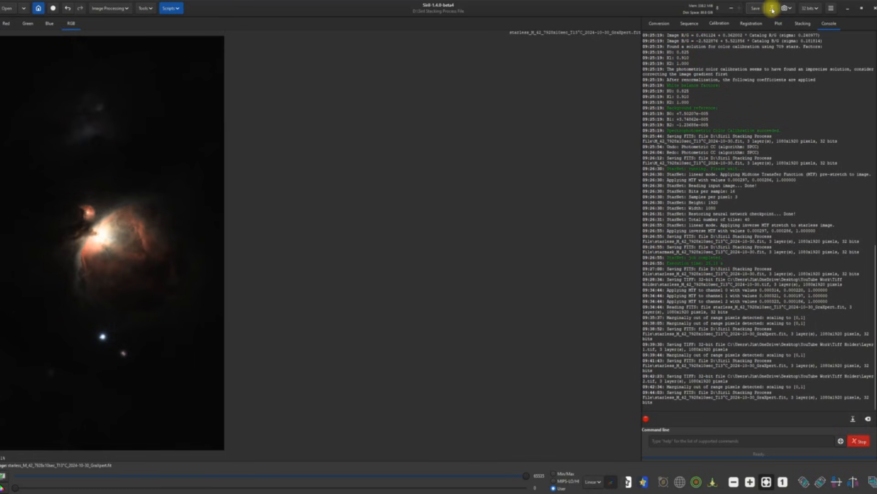
pyautogui.click(771, 8)
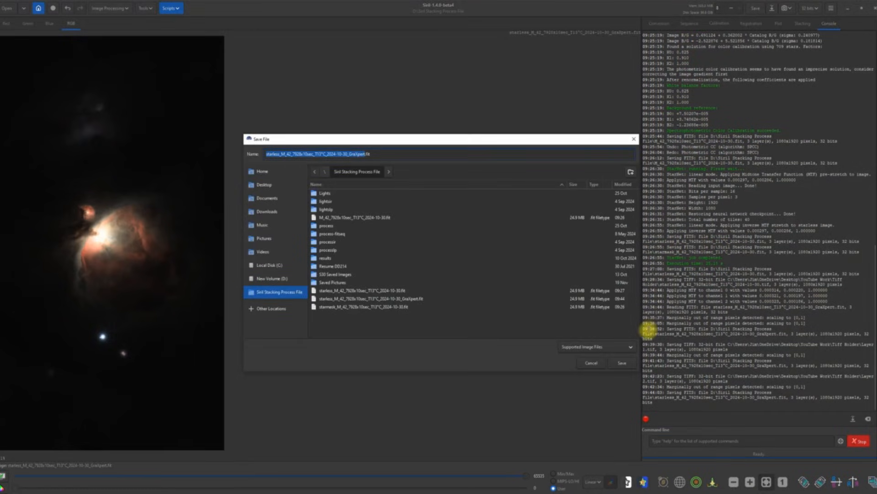
pyautogui.click(636, 350)
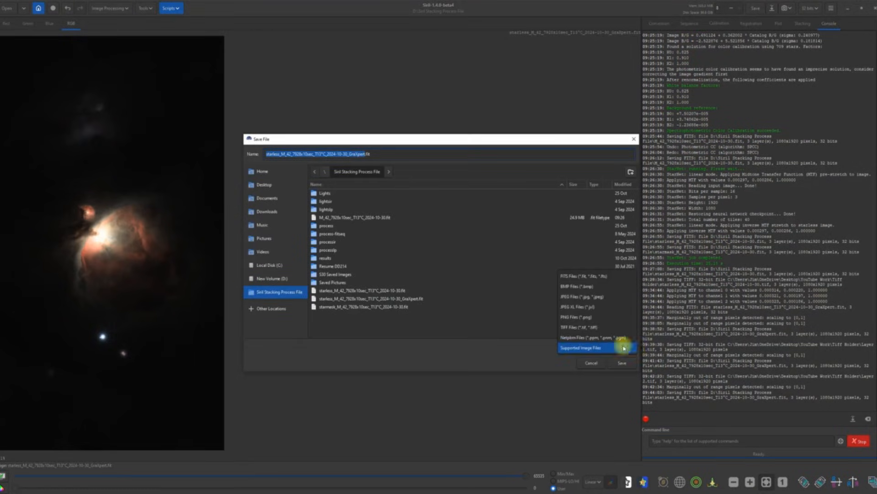
pyautogui.click(568, 333)
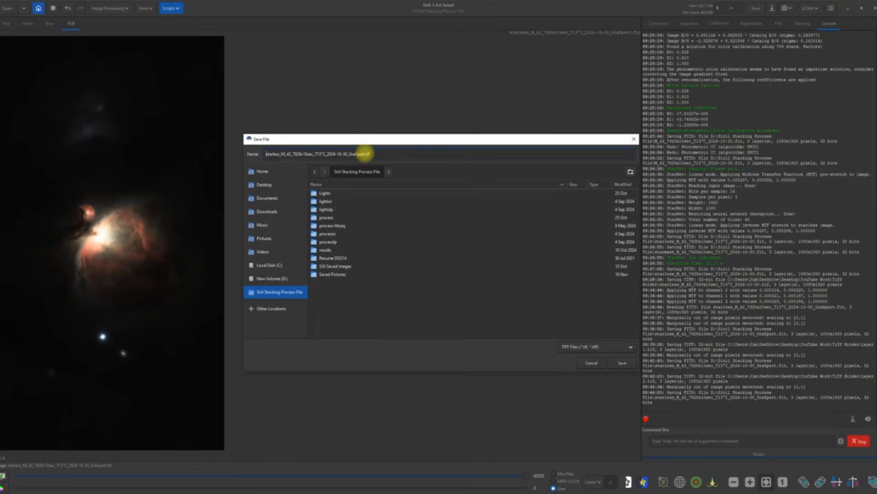
pyautogui.moveTo(365, 153); pyautogui.dragTo(260, 154)
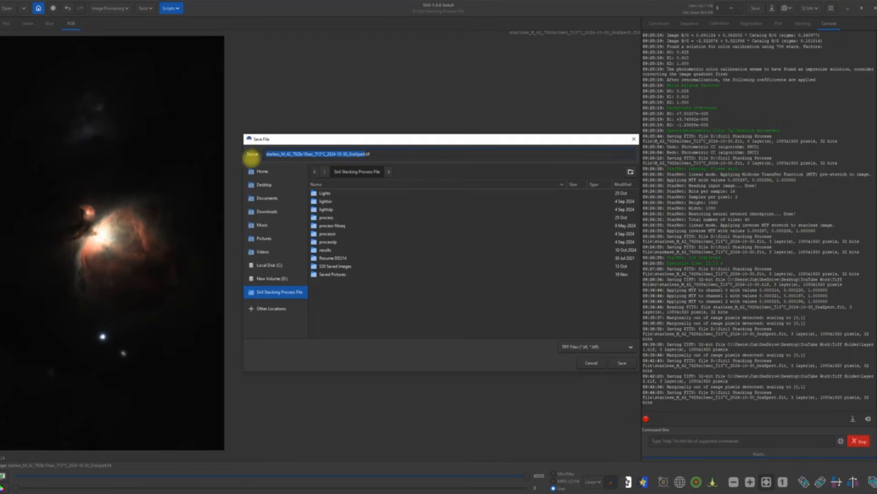
pyautogui.write('Layer 3')
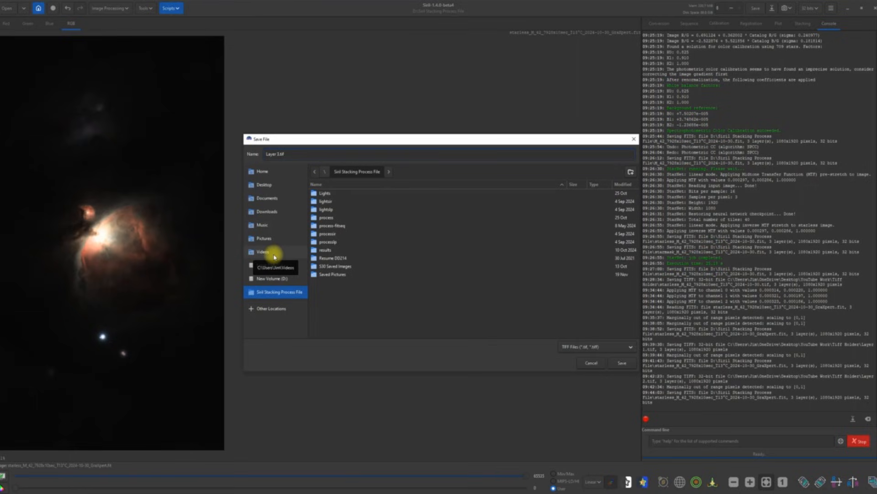
# Step: Save Layer 3.tif as a 32-bit TIFF in Desktop > YouTube Work > Tiff Holder
pyautogui.click(280, 185)
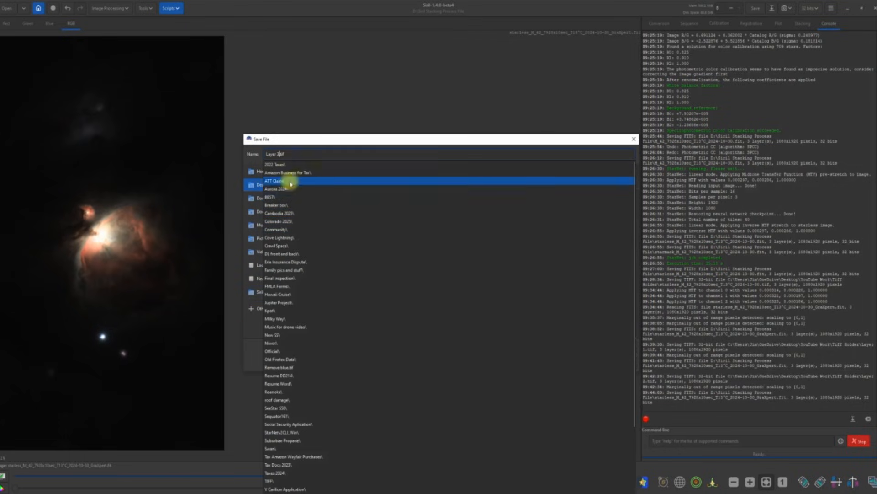
pyautogui.click(256, 185)
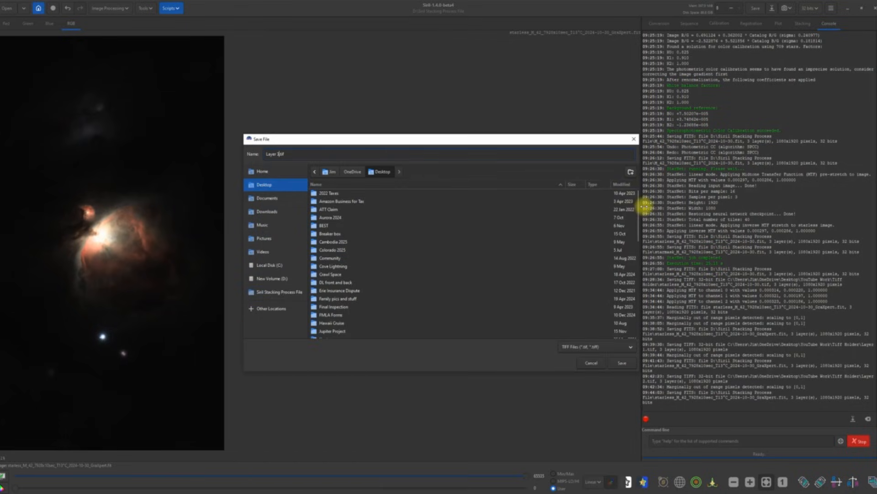
pyautogui.moveTo(638, 218); pyautogui.dragTo(631, 329)
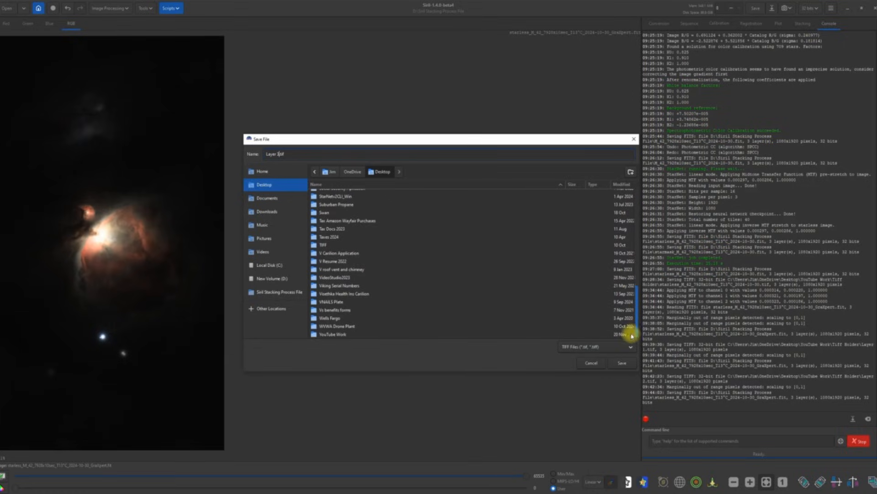
pyautogui.doubleClick(315, 336)
pyautogui.click(326, 203)
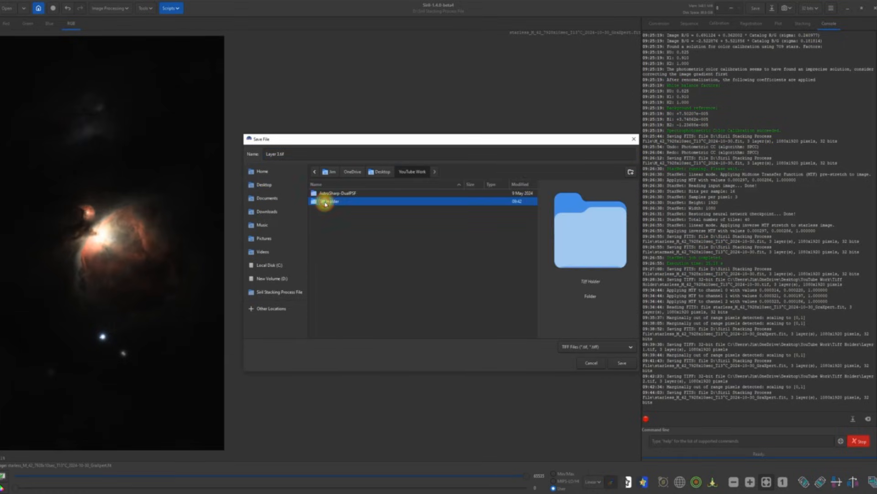
pyautogui.doubleClick(325, 203)
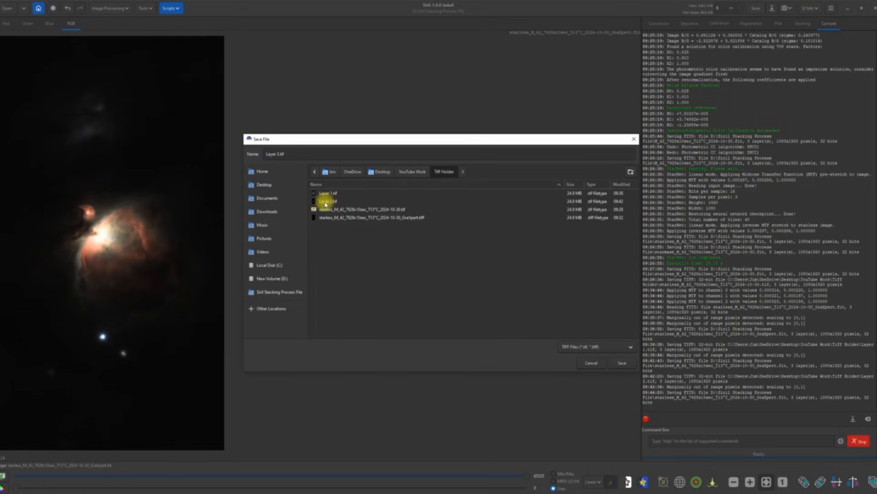
pyautogui.click(621, 363)
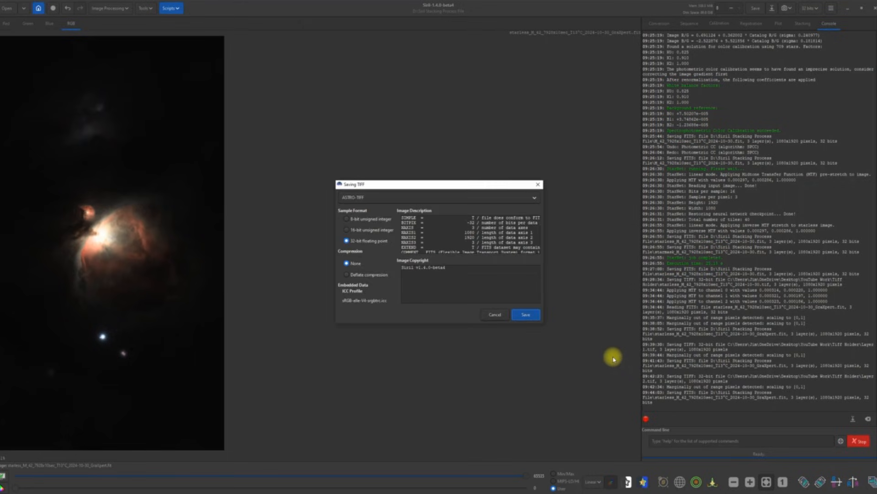
pyautogui.click(526, 314)
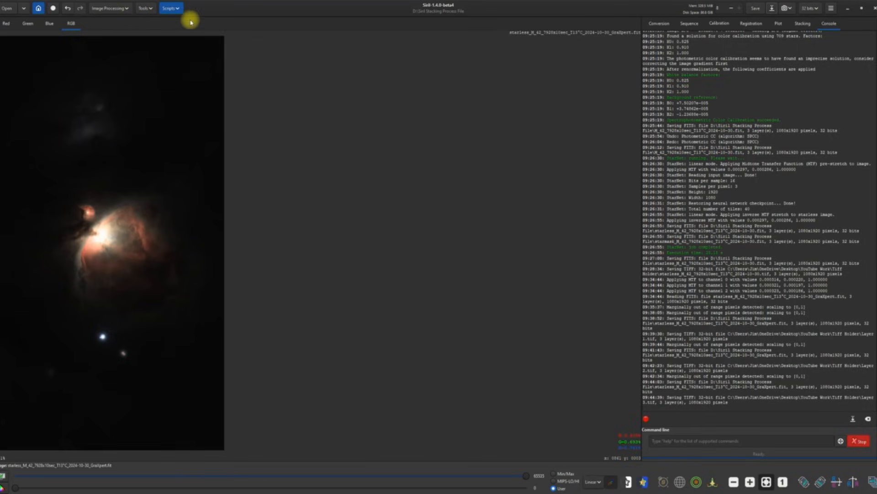
# Step: Apply a generalised hyperbolic stretch using human weighted luminance to brighten the nebula
pyautogui.click(120, 10)
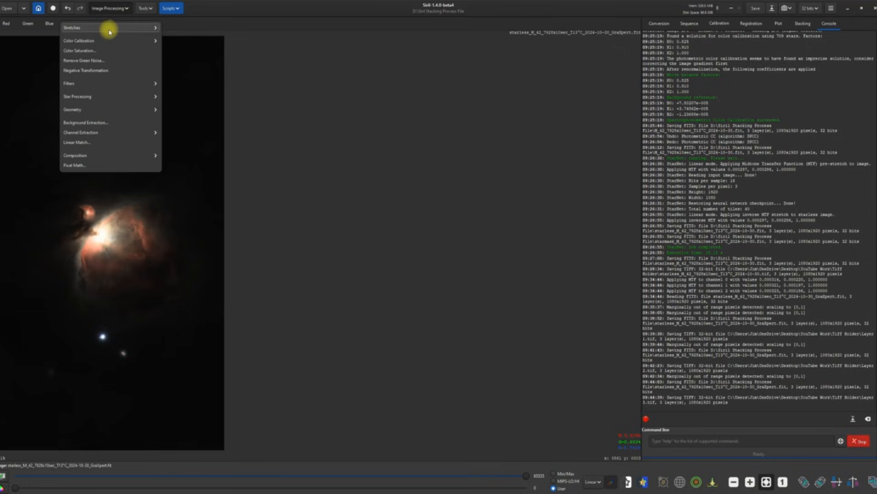
pyautogui.click(99, 30)
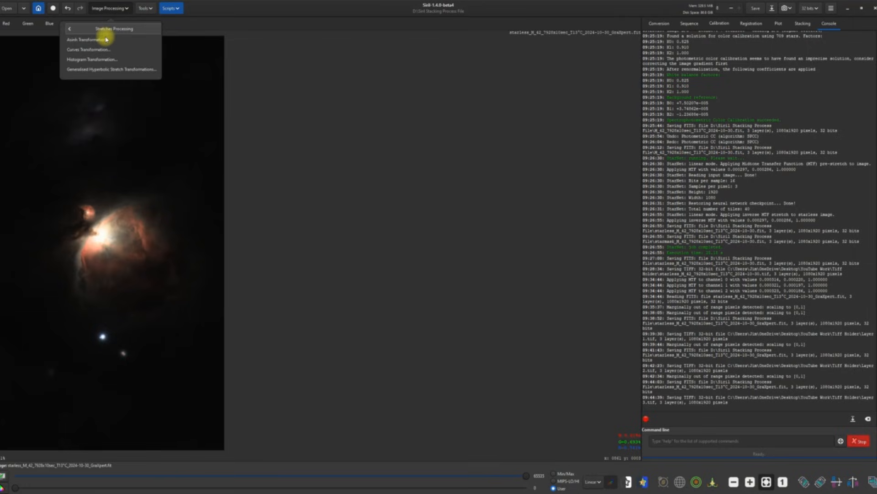
pyautogui.click(95, 69)
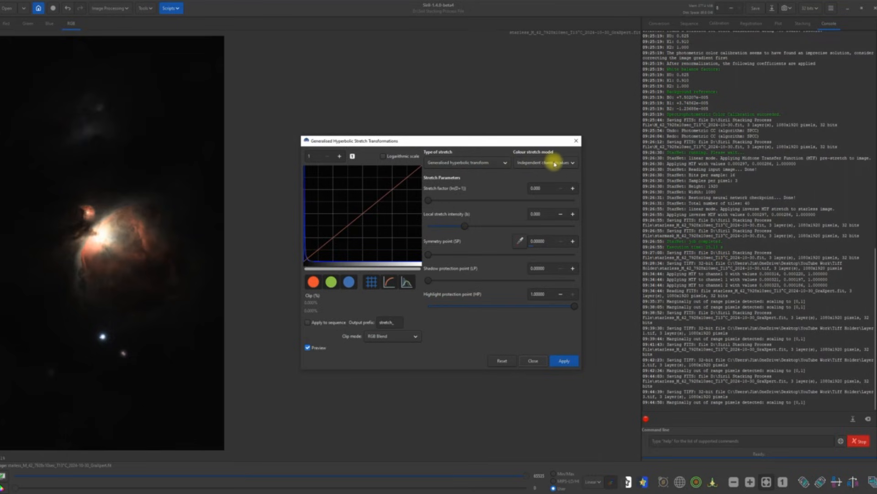
pyautogui.click(574, 164)
pyautogui.click(553, 172)
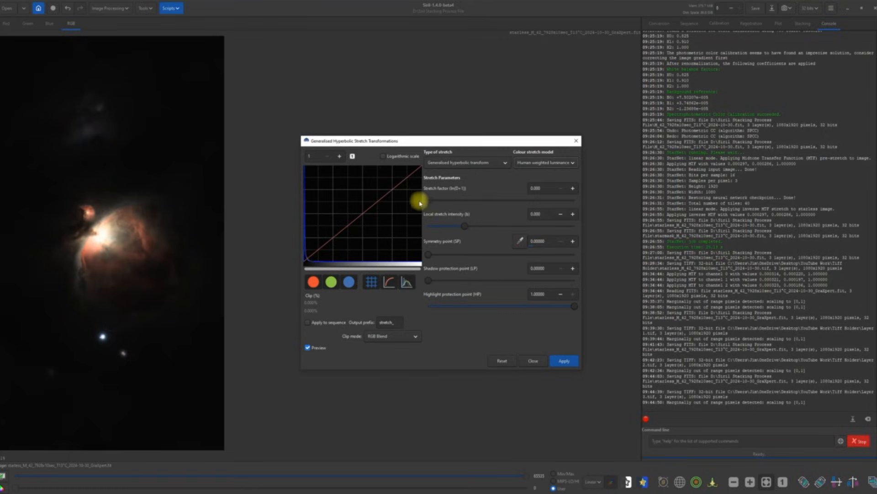
pyautogui.moveTo(428, 202); pyautogui.dragTo(447, 202)
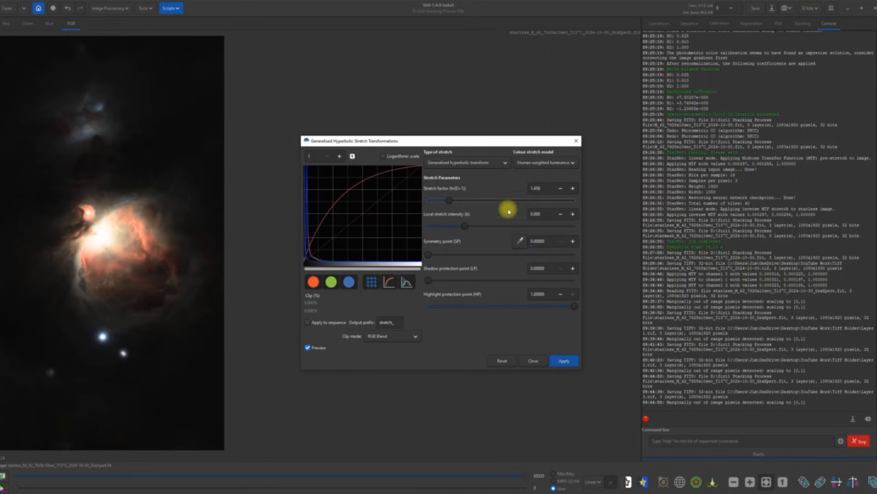
pyautogui.click(564, 360)
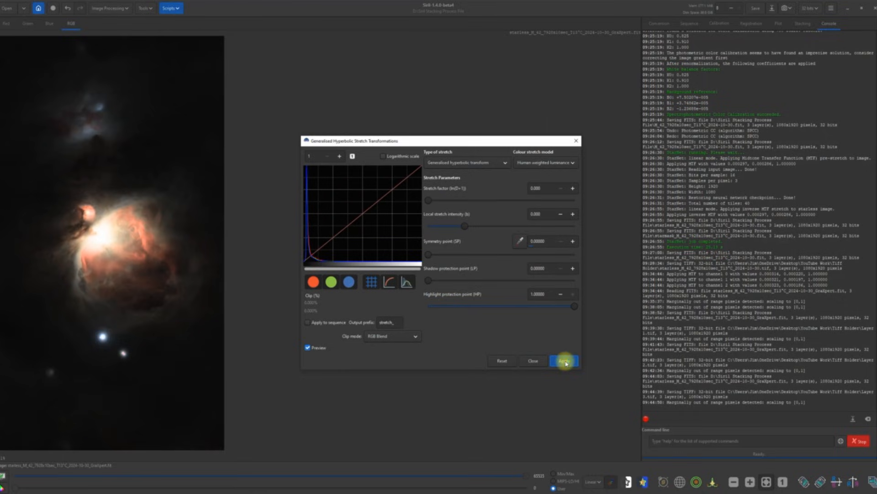
# Step: Set a linear black-point shift of 0.002, then close the stretch dialog
pyautogui.click(505, 163)
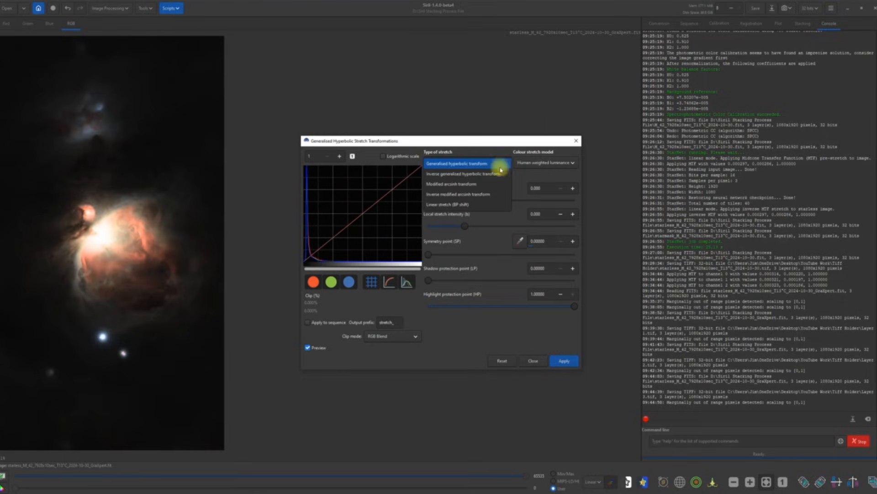
pyautogui.click(476, 206)
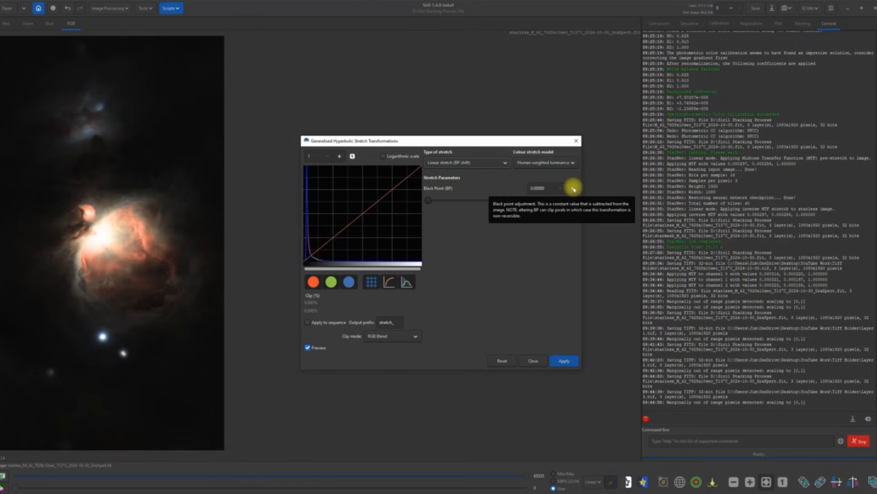
pyautogui.click(574, 188)
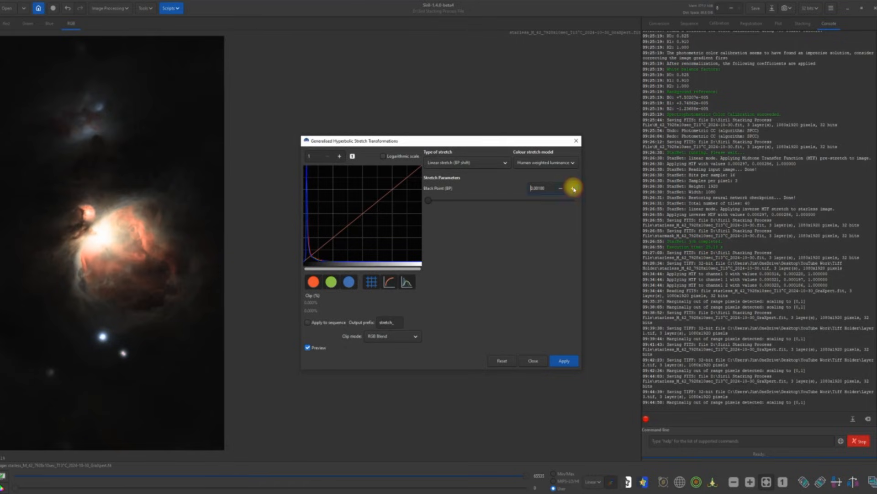
pyautogui.click(574, 188)
pyautogui.click(574, 188)
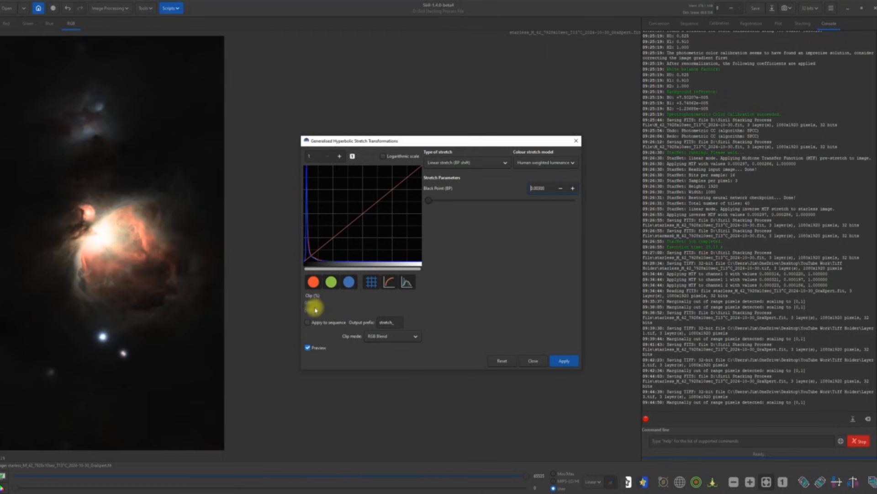
pyautogui.click(561, 189)
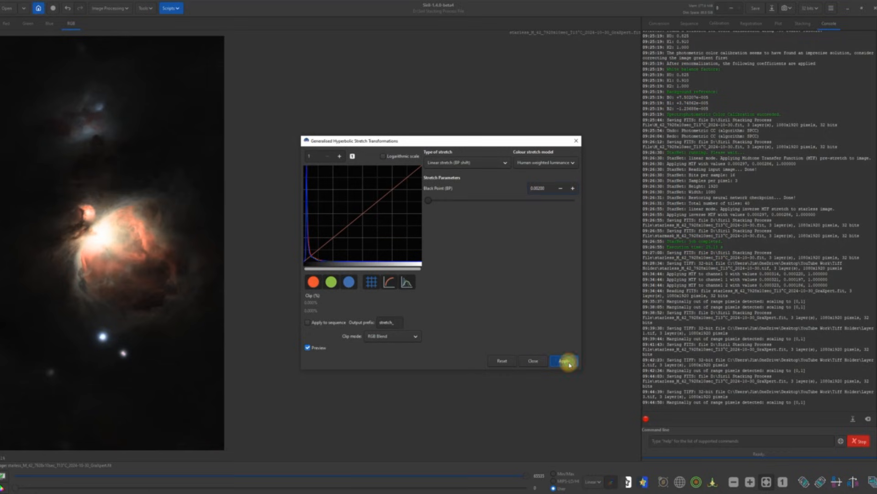
pyautogui.click(533, 361)
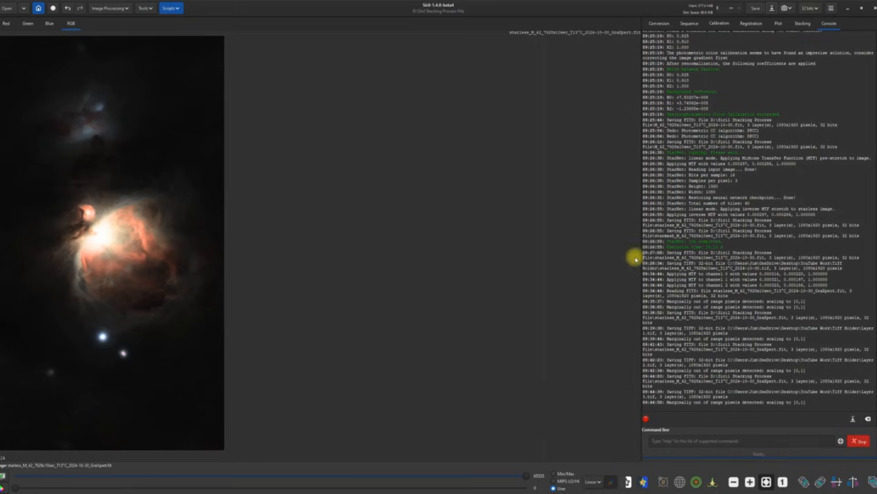
# Step: Save the working image, then choose TIFF format and name the export Layer 4
pyautogui.click(755, 8)
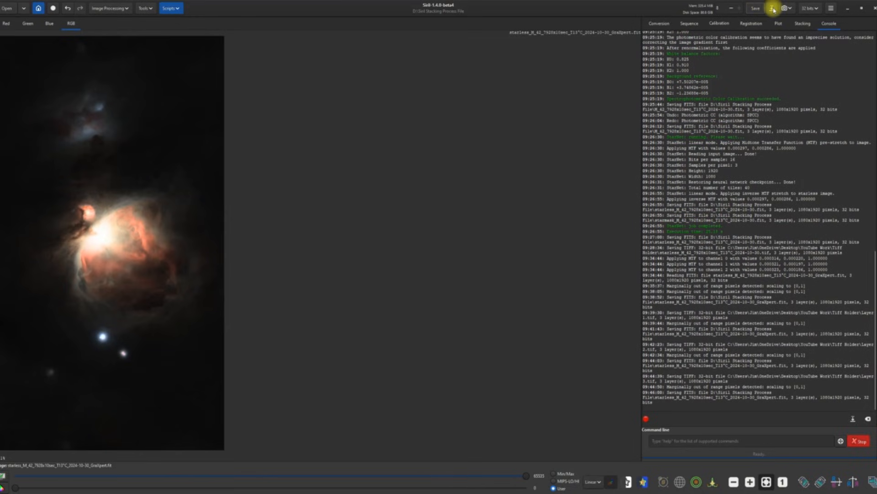
pyautogui.click(772, 8)
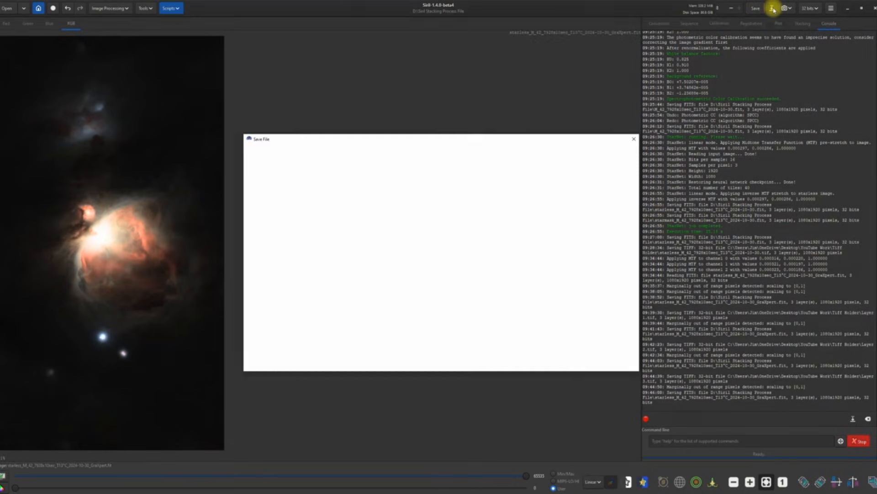
pyautogui.click(626, 345)
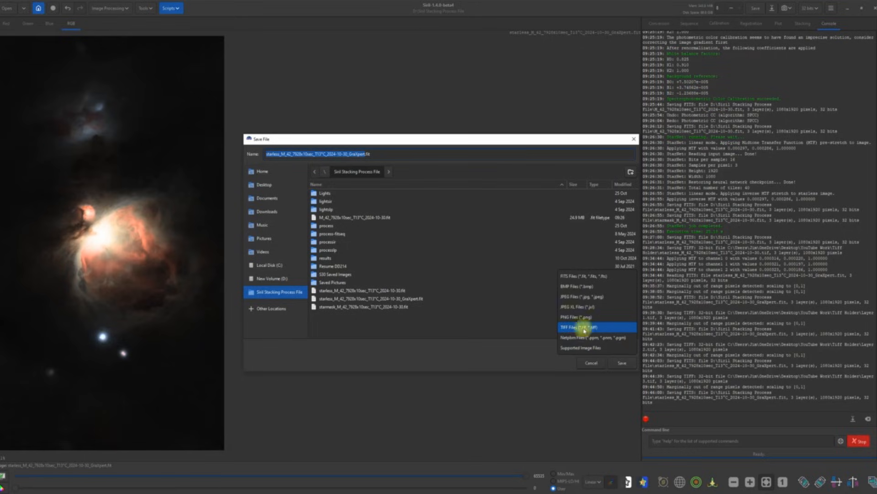
pyautogui.click(572, 327)
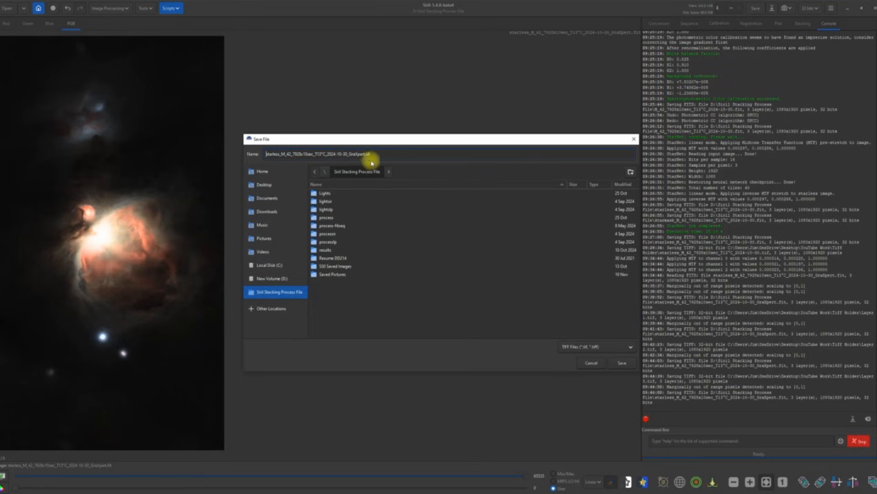
pyautogui.moveTo(366, 154); pyautogui.dragTo(256, 153)
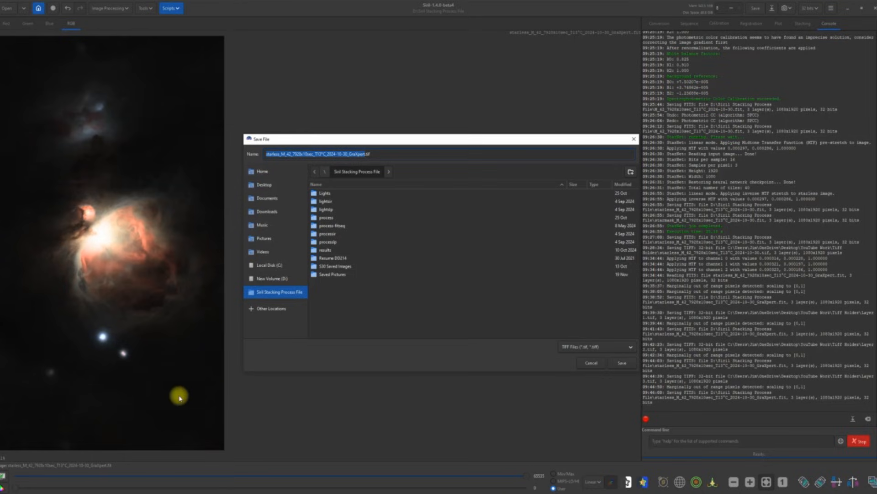
pyautogui.write('Lay')
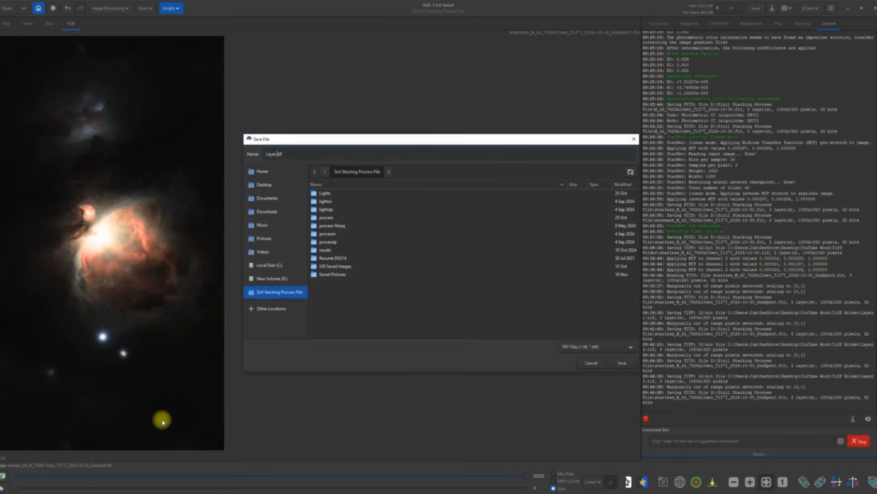
pyautogui.write('er 4')
# Step: Save Layer 4.tif as a 32-bit TIFF in Desktop > YouTube Work > Tiff Holder
pyautogui.click(263, 185)
pyautogui.click(255, 183)
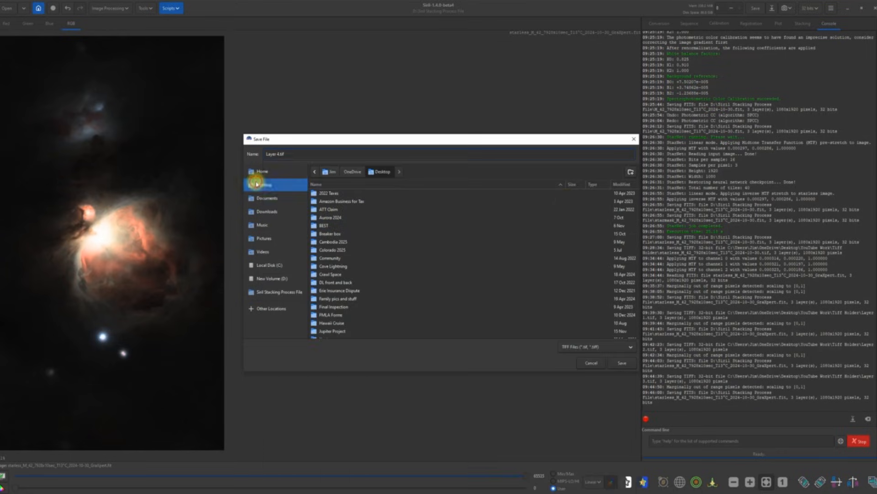
pyautogui.scroll(-10, 497, 268)
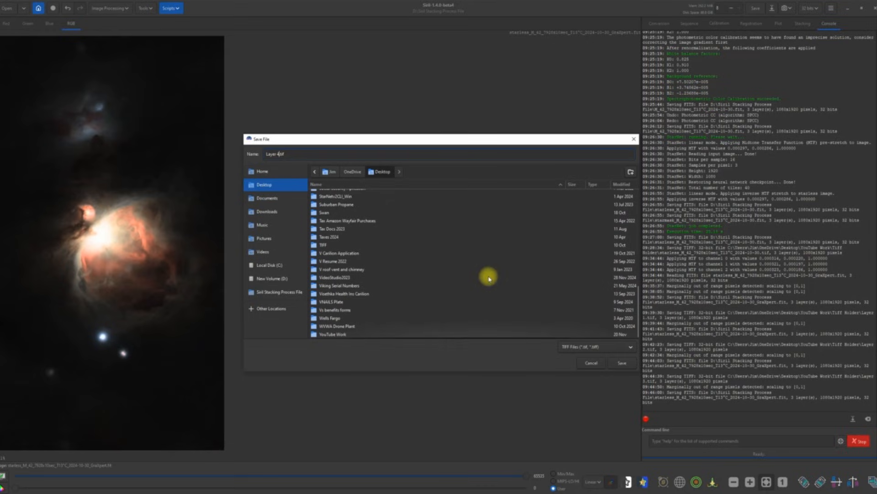
pyautogui.doubleClick(337, 334)
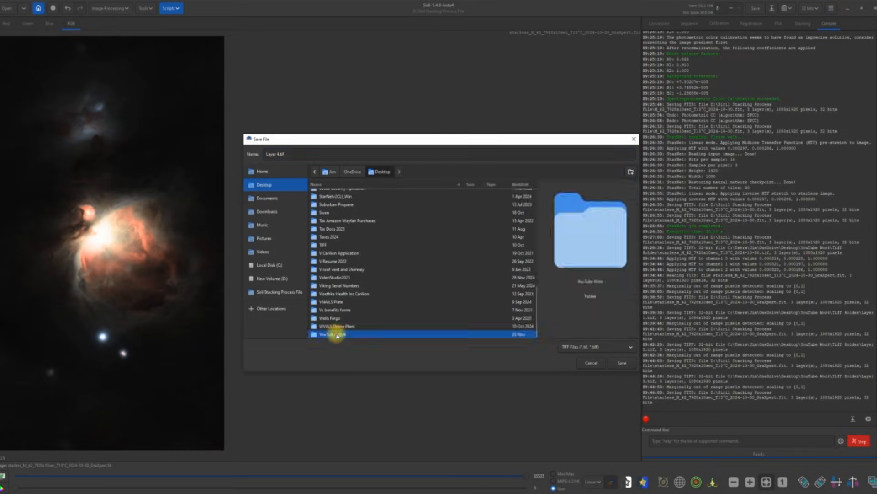
pyautogui.doubleClick(329, 201)
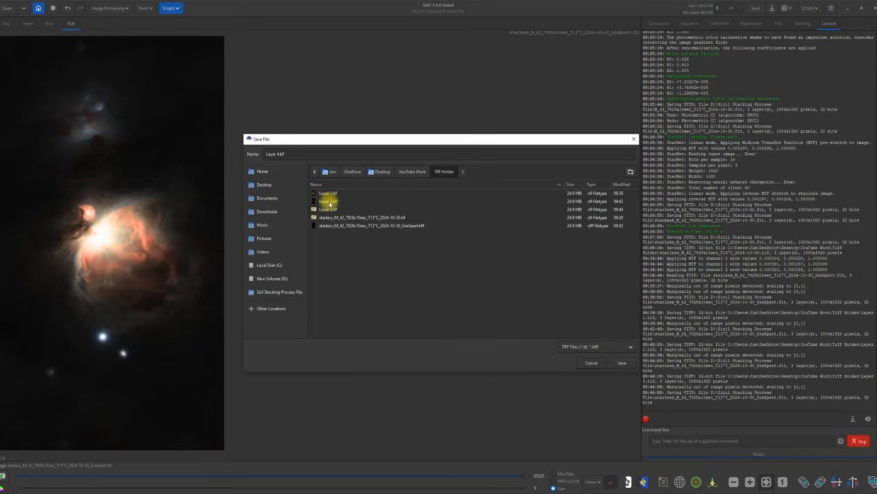
pyautogui.click(623, 364)
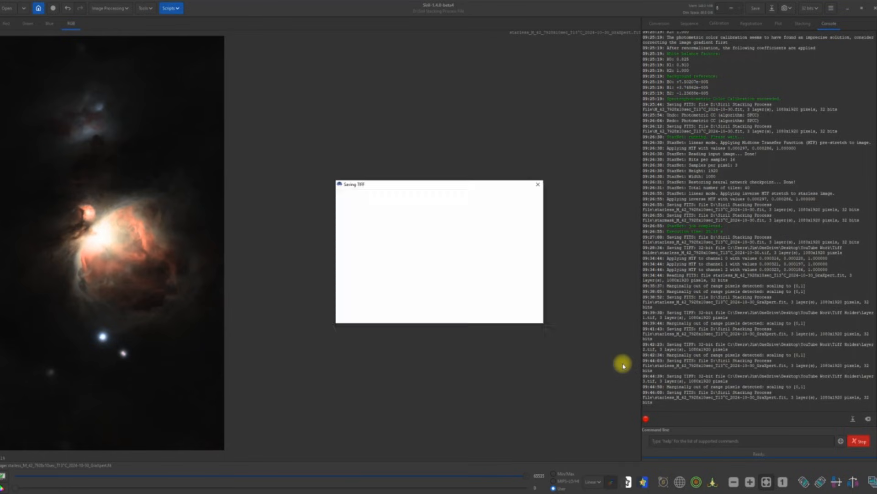
pyautogui.click(527, 315)
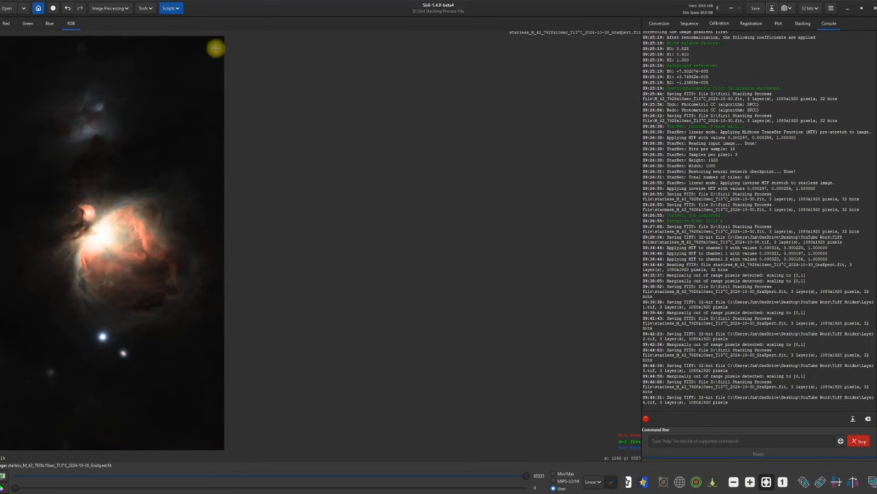
# Step: Apply a human-weighted-luminance hyperbolic stretch with stretch factor about 1.026
pyautogui.click(125, 9)
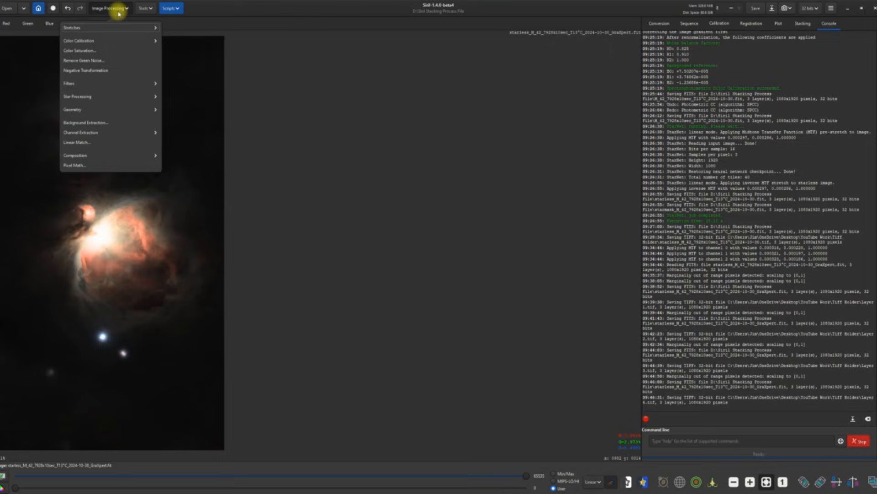
pyautogui.click(114, 27)
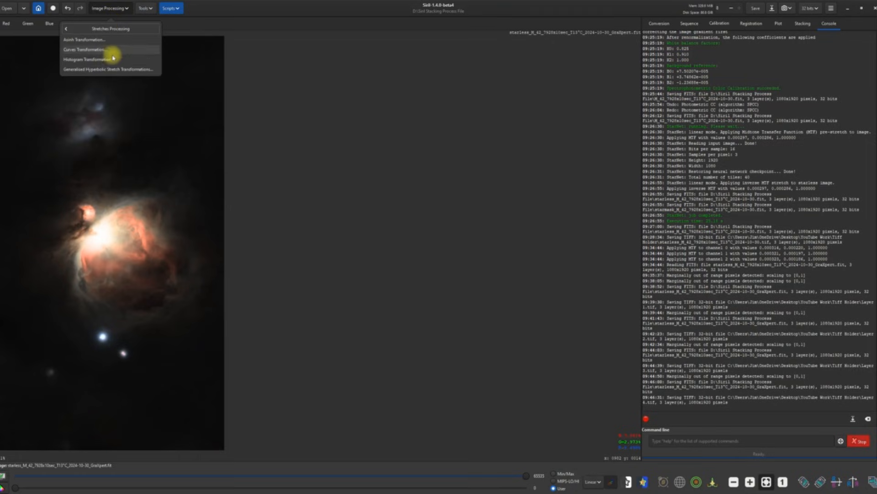
pyautogui.click(121, 70)
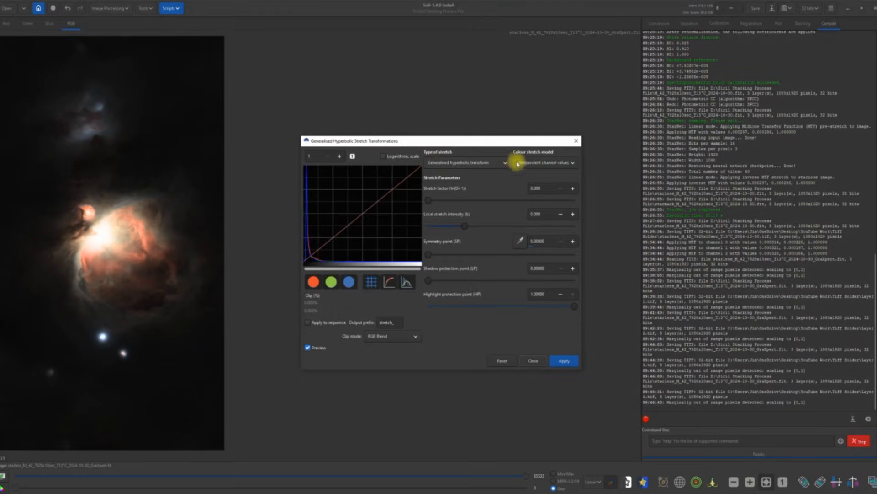
pyautogui.click(572, 163)
pyautogui.click(557, 175)
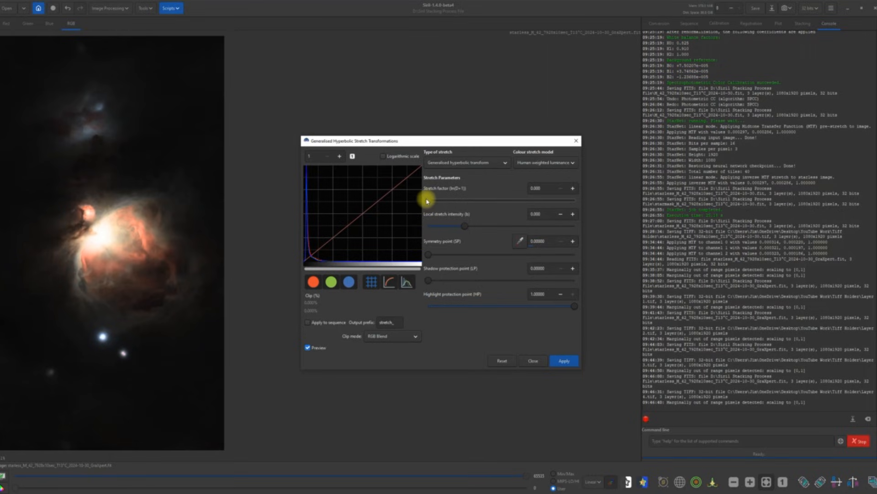
pyautogui.moveTo(429, 204); pyautogui.dragTo(450, 204)
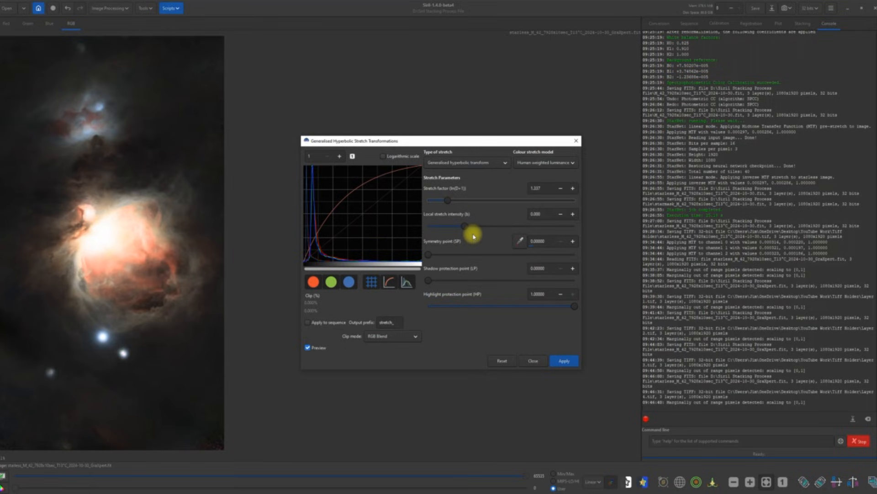
pyautogui.click(564, 359)
# Step: Raise the linear black point to 0.005, close the dialog, and resave the FITS
pyautogui.click(501, 162)
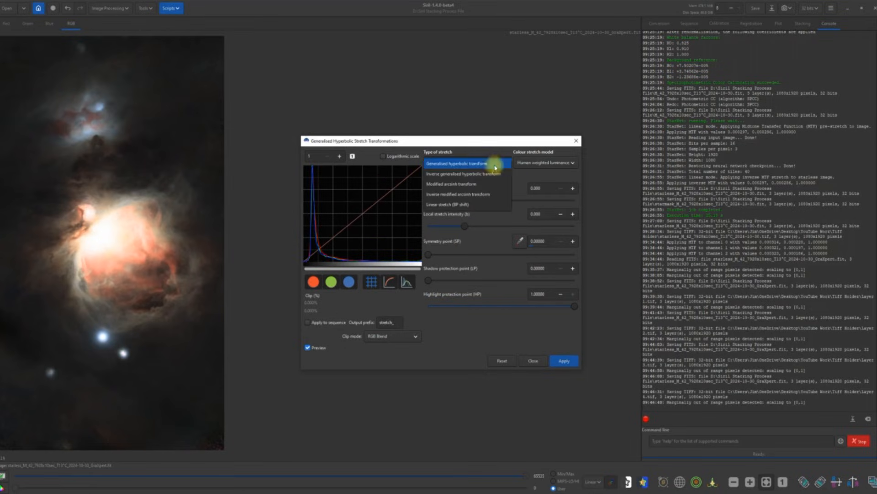
pyautogui.click(454, 208)
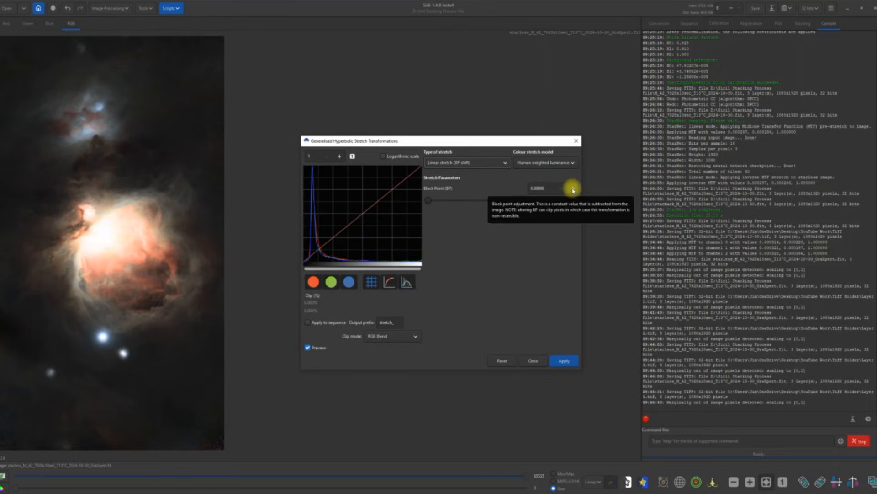
pyautogui.click(573, 189)
pyautogui.click(572, 188)
pyautogui.click(572, 189)
pyautogui.click(572, 189)
pyautogui.click(573, 189)
pyautogui.click(573, 189)
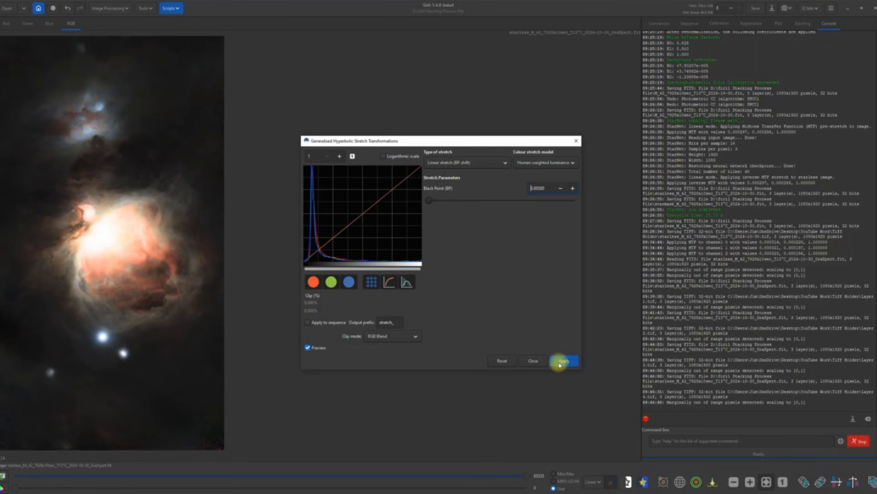
pyautogui.click(532, 360)
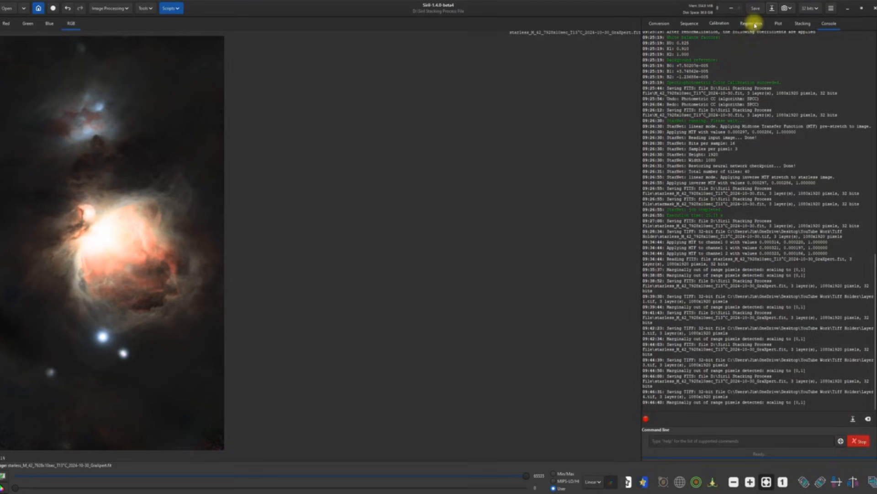
pyautogui.click(758, 8)
# Step: Choose TIFF format and name the export Layer 5
pyautogui.click(772, 9)
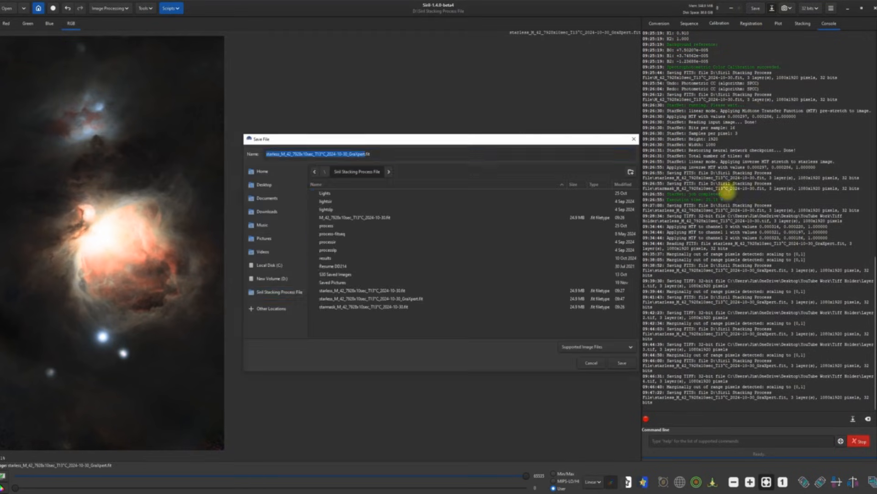
pyautogui.click(630, 347)
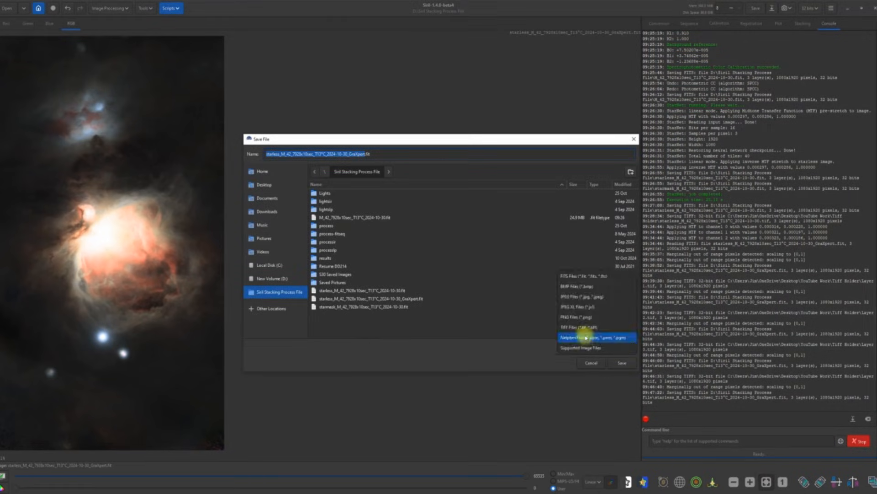
pyautogui.click(575, 332)
pyautogui.moveTo(368, 154); pyautogui.dragTo(256, 154)
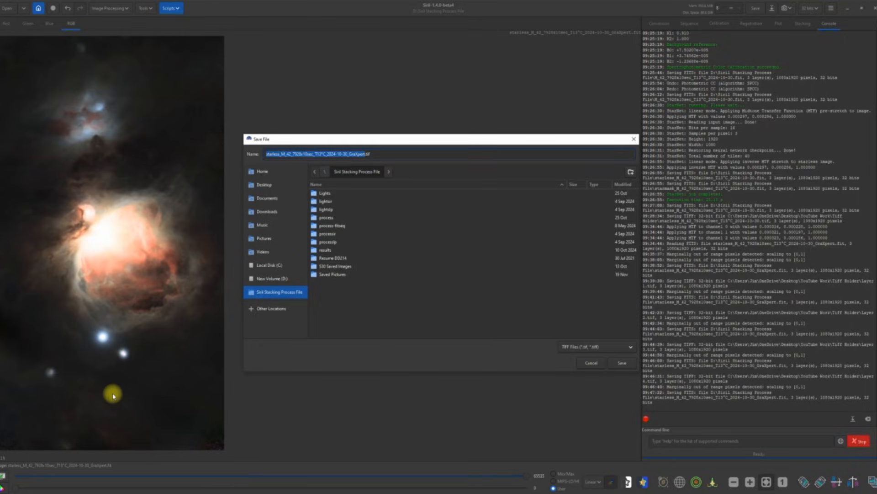
pyautogui.write('Layer 5')
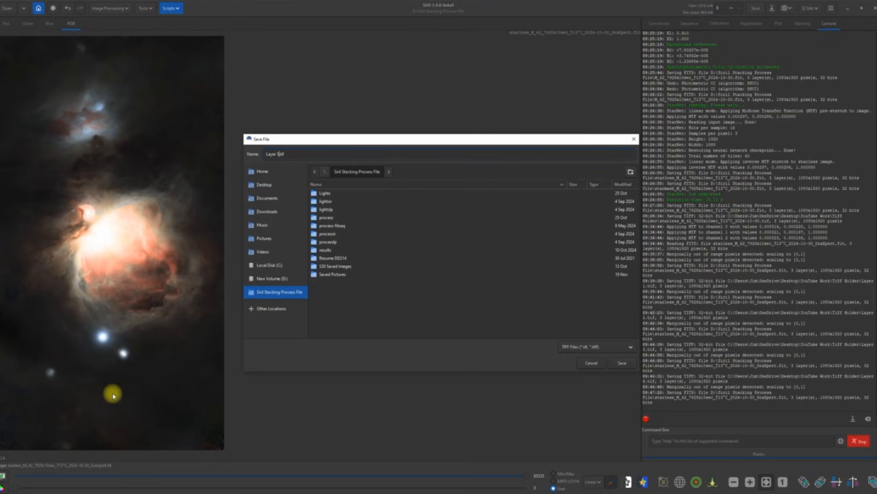
# Step: Save Layer 5.tif as a 32-bit TIFF in Desktop > YouTube Work > Tiff Holder
pyautogui.click(264, 184)
pyautogui.scroll(-15, 386, 278)
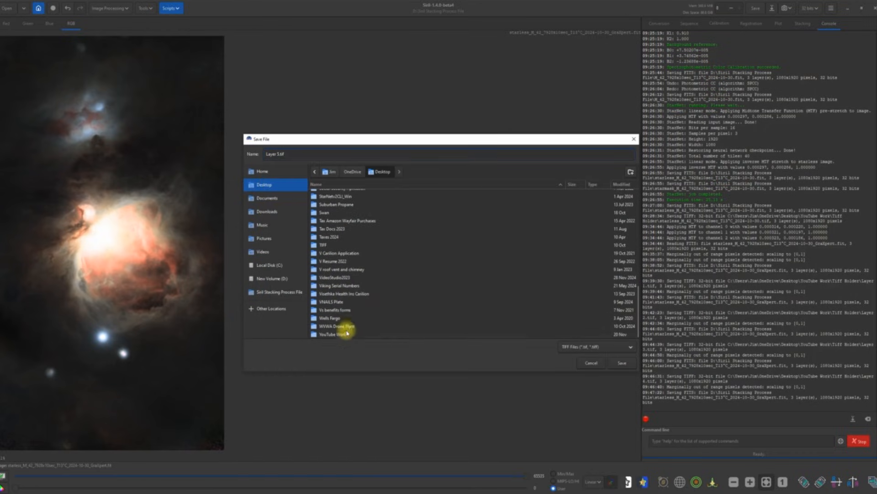
pyautogui.doubleClick(347, 332)
pyautogui.click(333, 204)
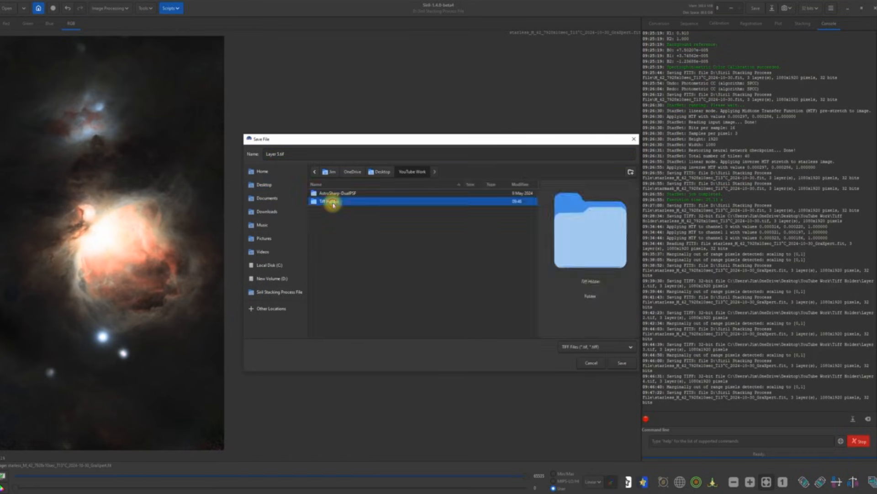
pyautogui.doubleClick(333, 205)
pyautogui.click(617, 364)
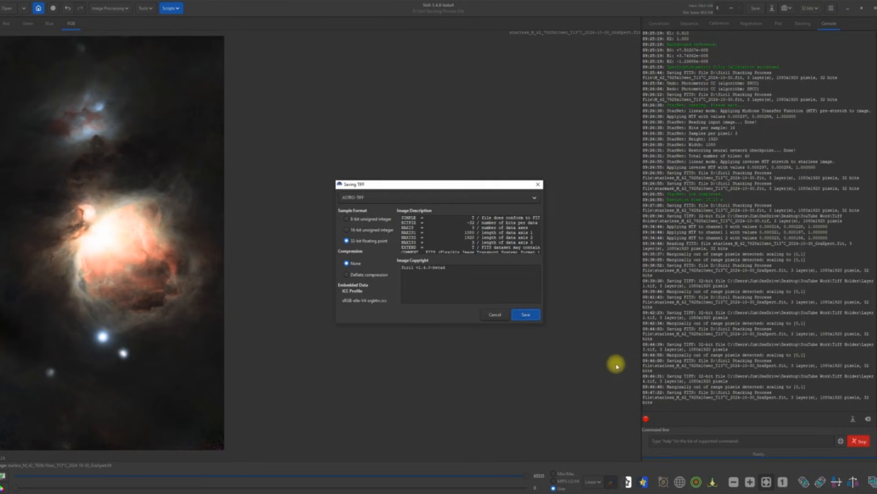
pyautogui.click(525, 315)
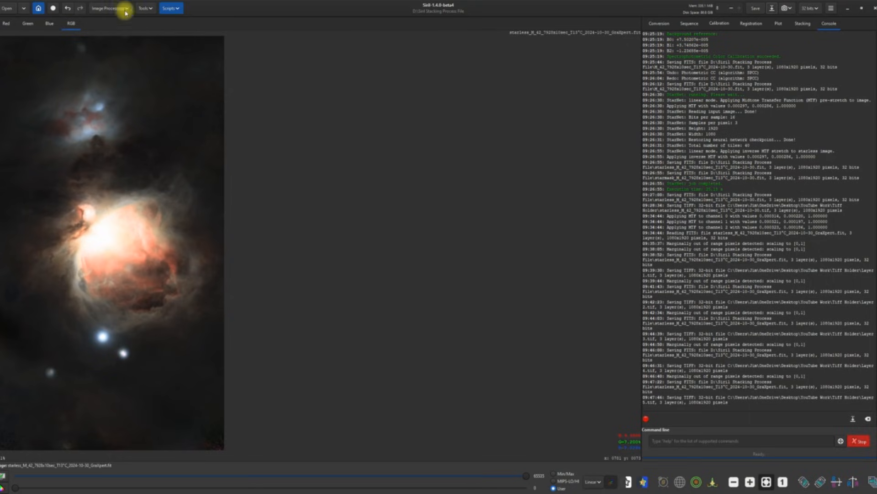
# Step: Raise the GHS stretch factor to 1.050 with human weighted luminance and apply it to the nebula
pyautogui.click(127, 9)
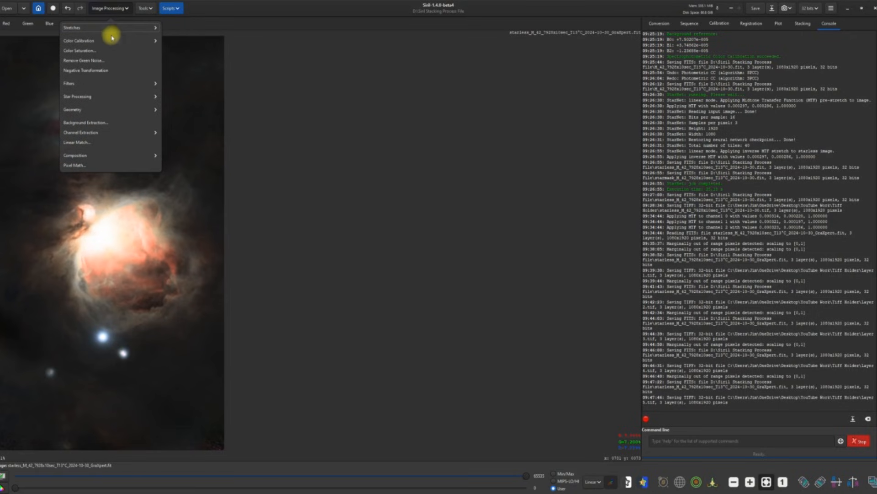
pyautogui.click(111, 27)
pyautogui.click(104, 69)
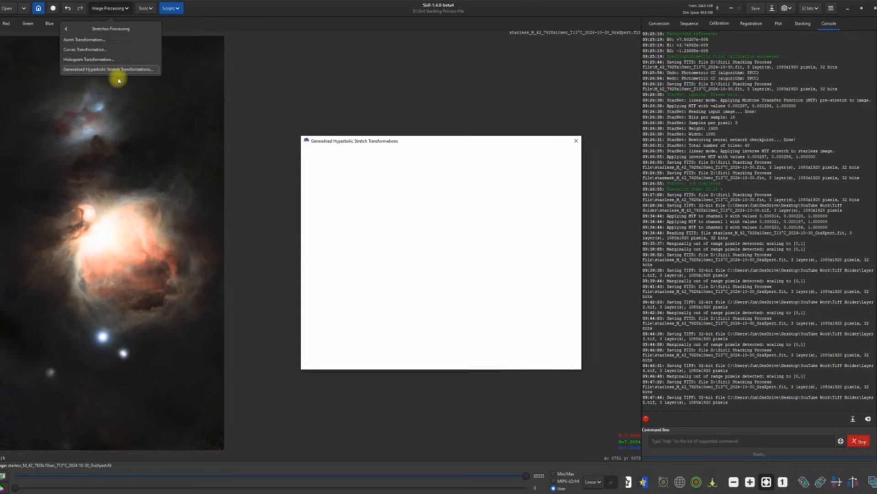
pyautogui.click(572, 162)
pyautogui.click(555, 176)
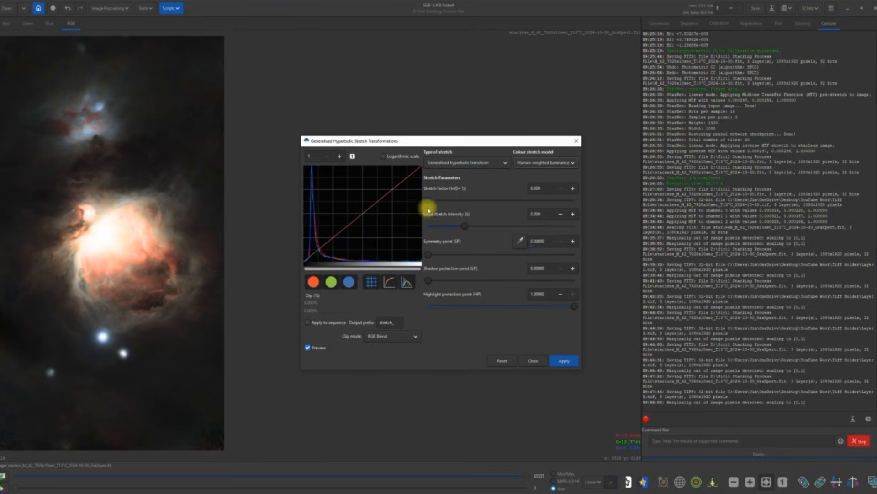
pyautogui.moveTo(427, 199); pyautogui.dragTo(444, 204)
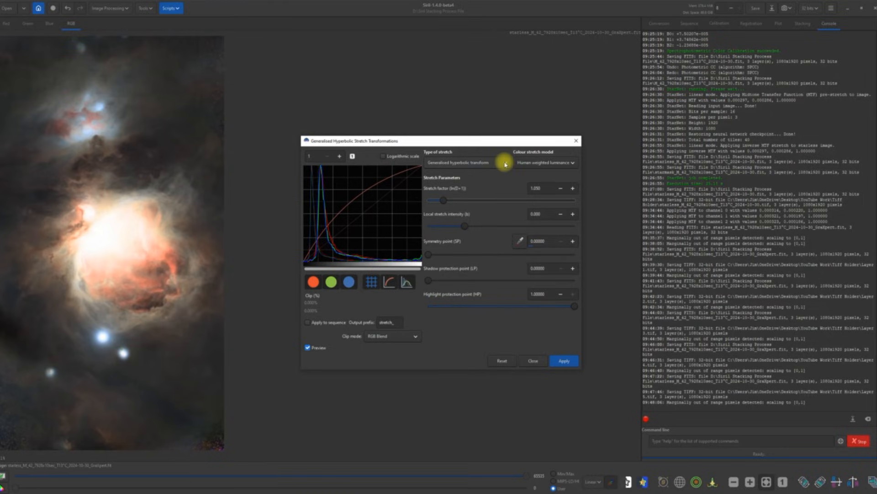
pyautogui.click(505, 164)
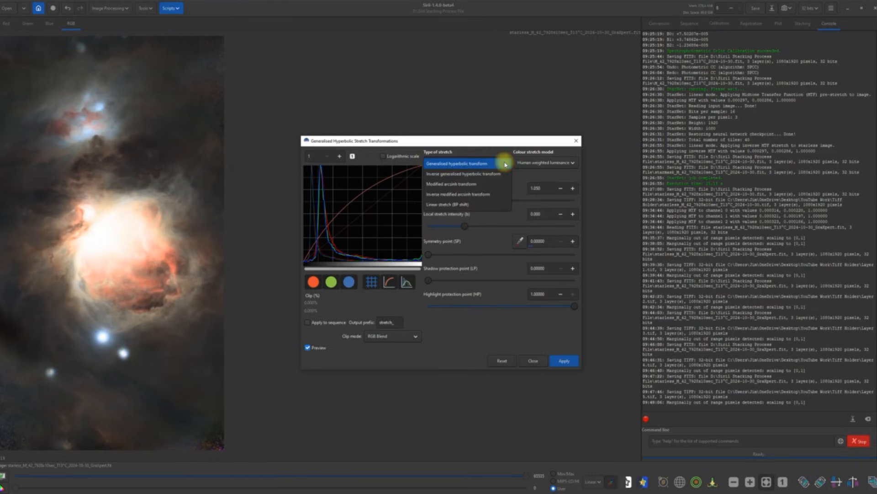
pyautogui.click(463, 205)
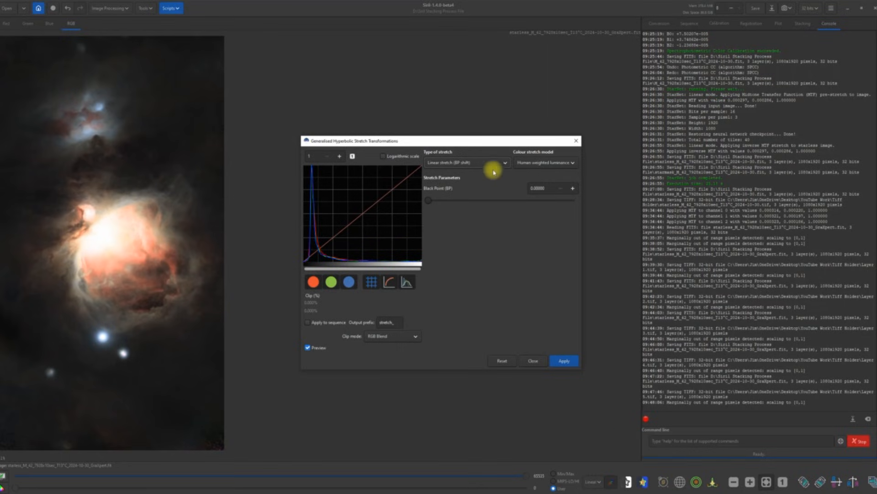
pyautogui.click(507, 163)
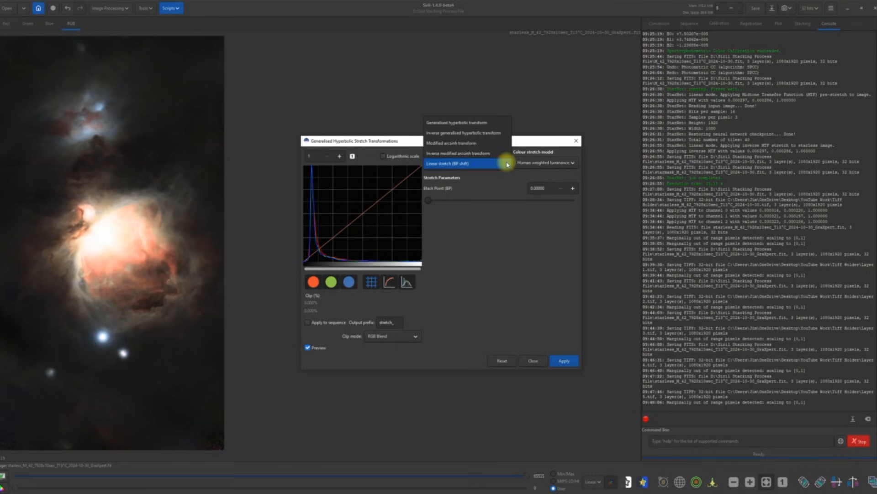
pyautogui.click(466, 122)
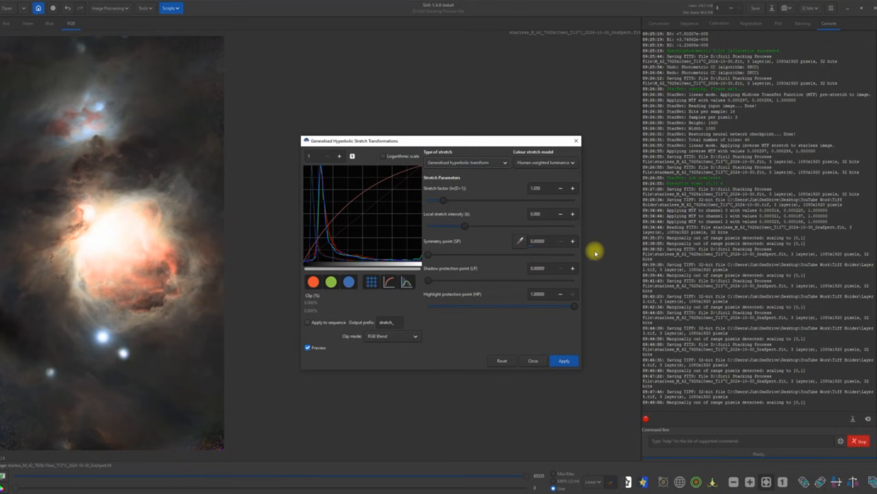
pyautogui.click(565, 360)
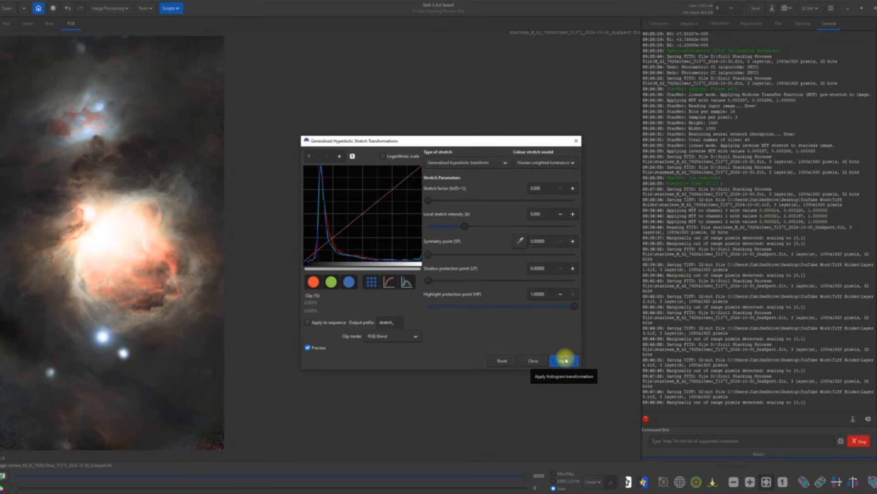
# Step: Set a linear stretch (BP shift) with Black Point 0.00500
pyautogui.click(505, 163)
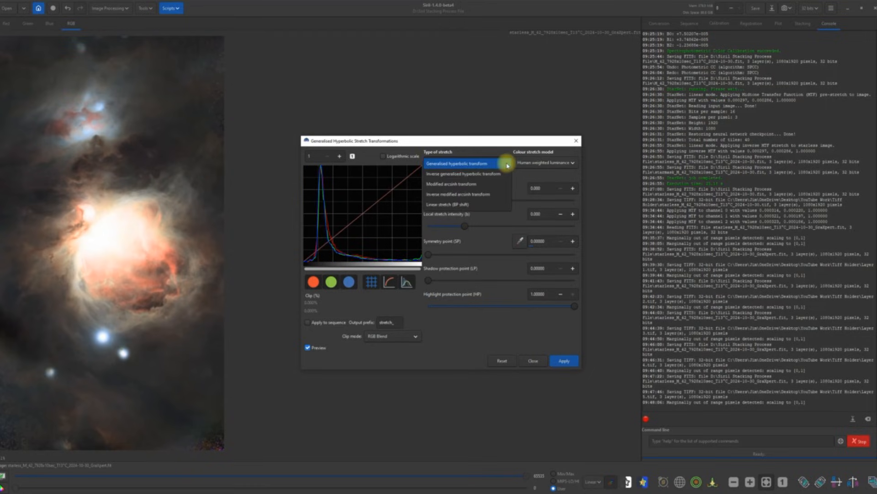
pyautogui.click(463, 206)
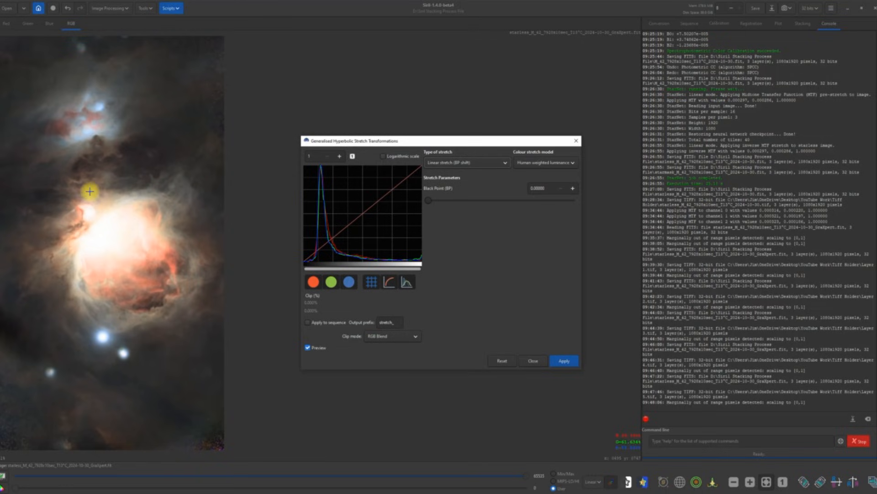
pyautogui.click(575, 190)
pyautogui.click(575, 190)
pyautogui.click(574, 189)
pyautogui.click(574, 189)
pyautogui.click(574, 188)
pyautogui.click(574, 189)
pyautogui.click(574, 189)
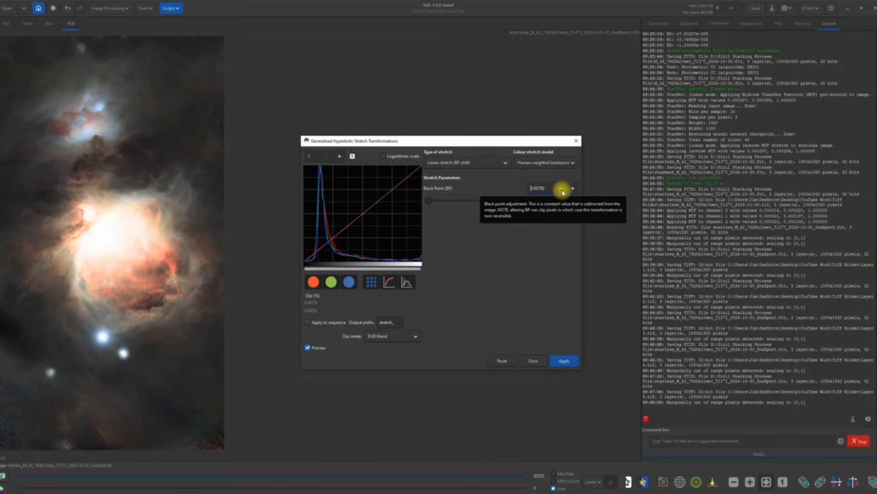
pyautogui.click(561, 188)
pyautogui.click(562, 189)
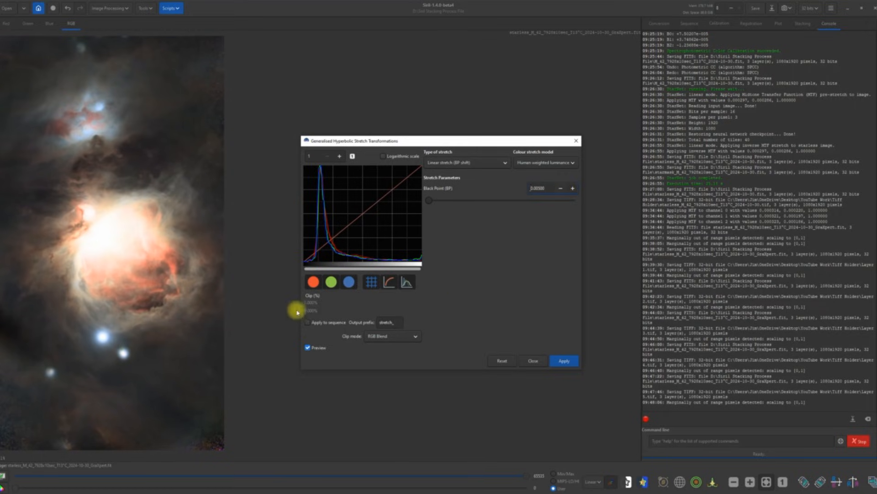
# Step: Apply the black-point shift, close the stretch tool, and resave the FITS file
pyautogui.click(565, 361)
pyautogui.click(531, 360)
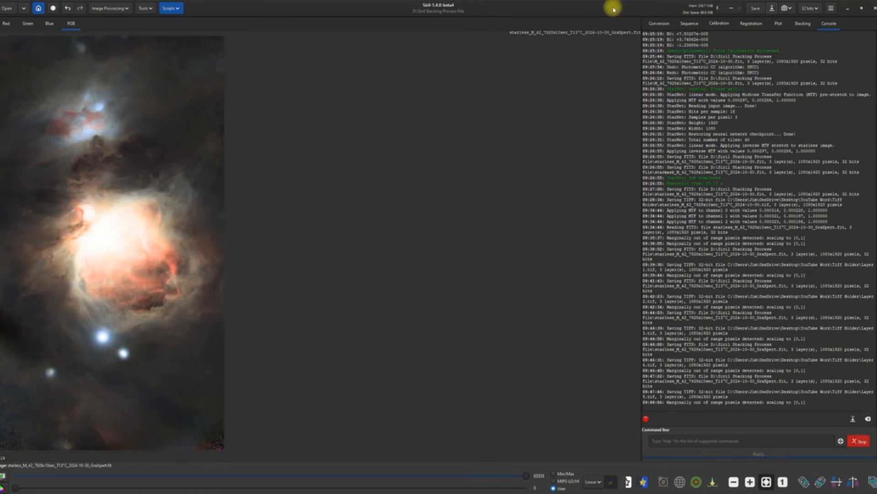
pyautogui.click(756, 8)
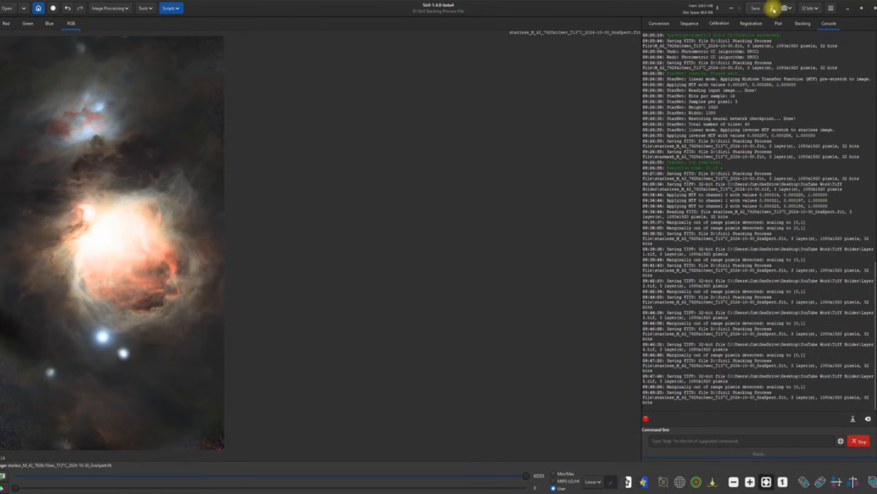
# Step: Choose TIFF format and name the export Layer 6
pyautogui.click(772, 8)
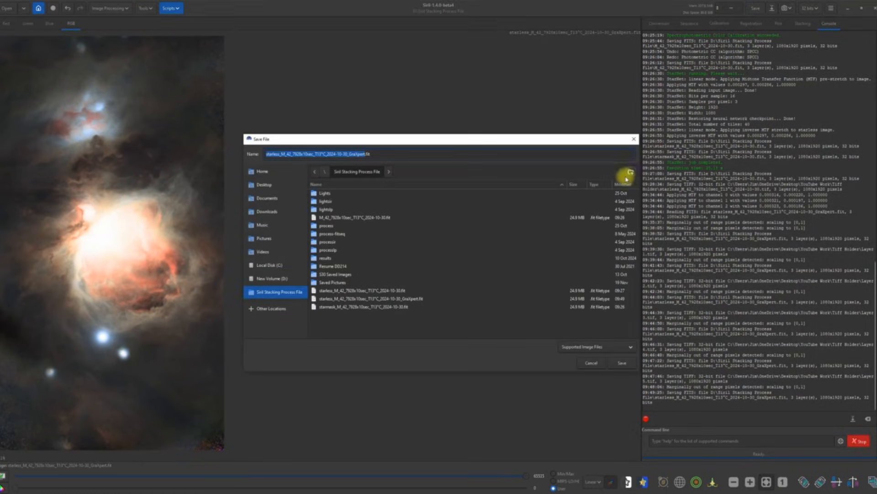
pyautogui.click(632, 347)
pyautogui.click(580, 329)
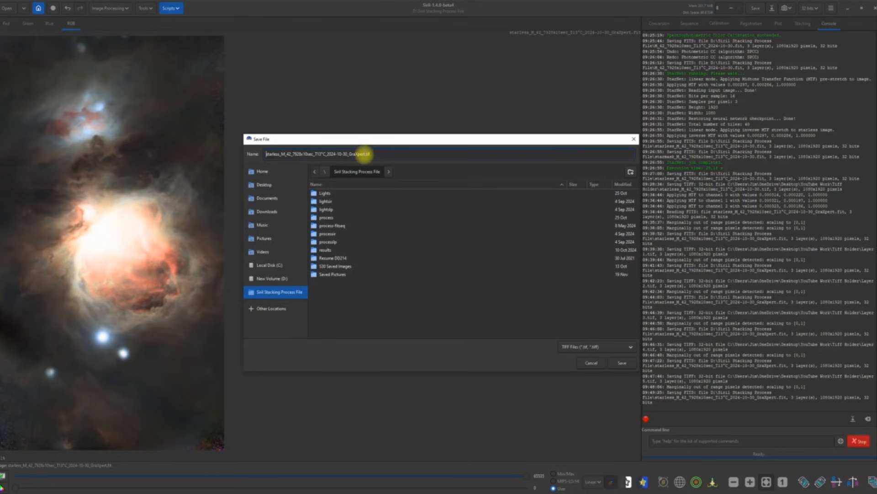
pyautogui.moveTo(365, 154); pyautogui.dragTo(260, 156)
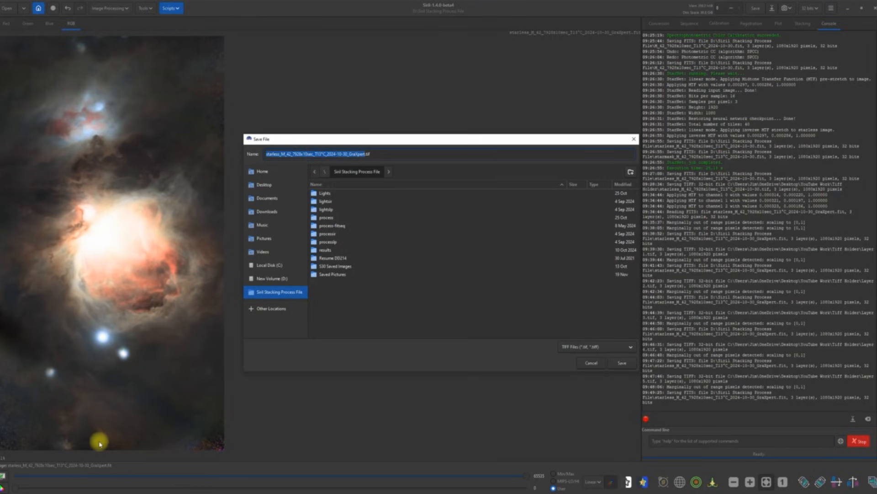
pyautogui.write('Layer 6')
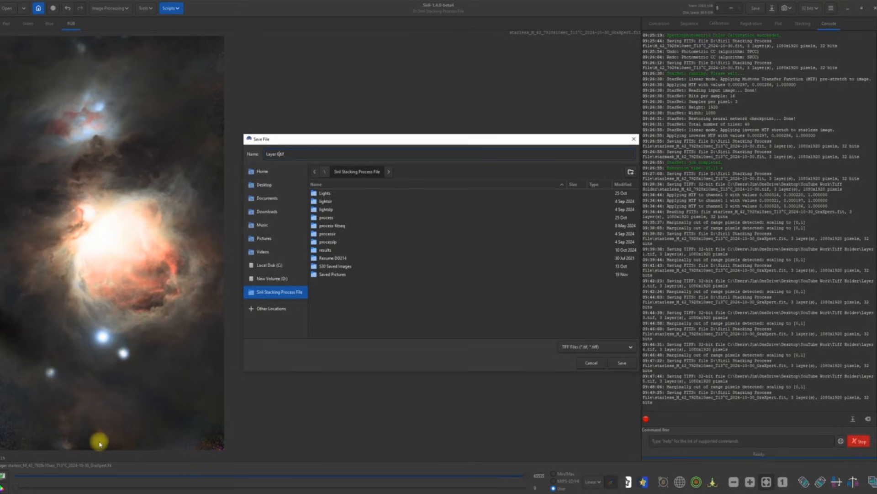
# Step: Save Layer 6.tif as a 32-bit TIFF in Desktop > YouTube Work > Tiff Holder
pyautogui.click(267, 186)
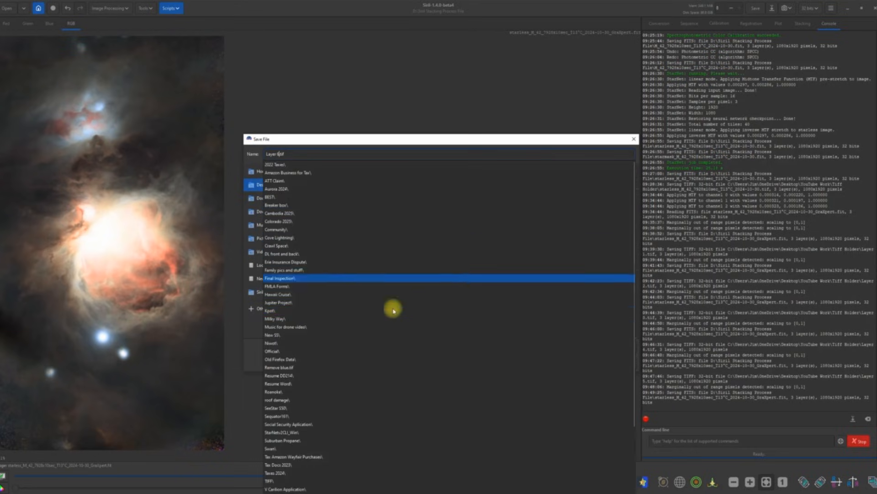
pyautogui.click(257, 187)
pyautogui.scroll(-5, 375, 275)
pyautogui.scroll(-5, 371, 277)
pyautogui.doubleClick(339, 334)
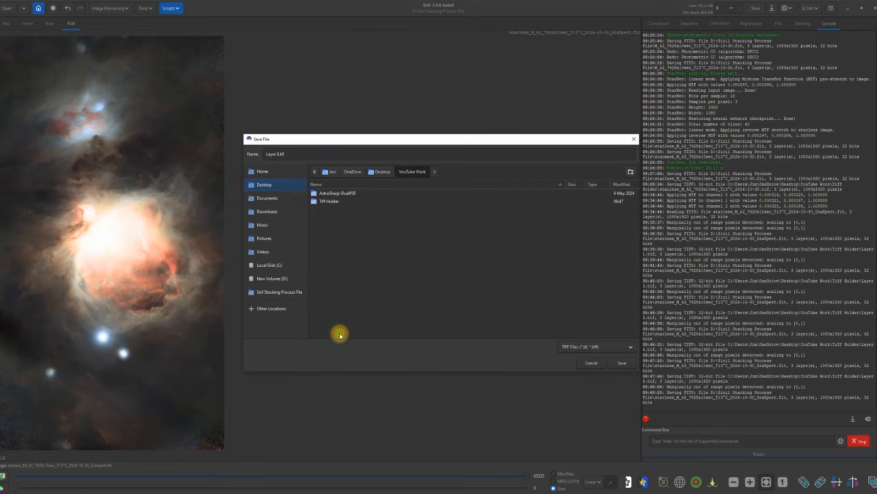
pyautogui.doubleClick(329, 201)
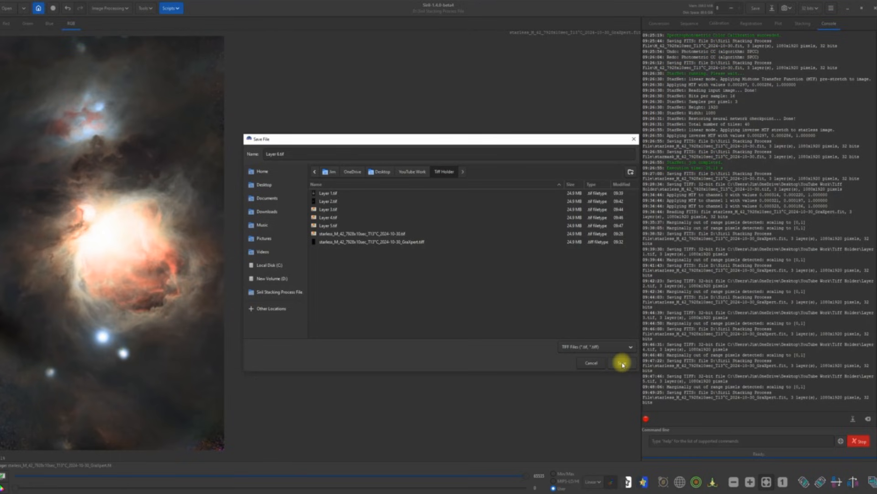
pyautogui.click(622, 363)
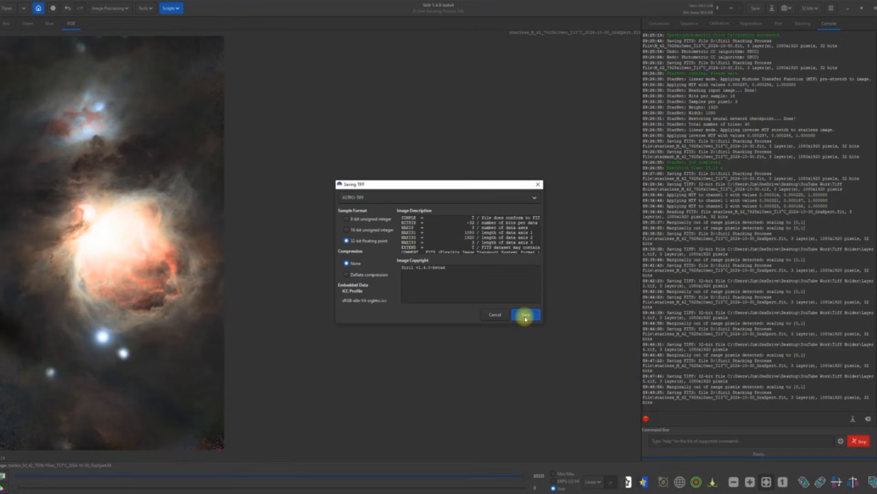
pyautogui.click(525, 315)
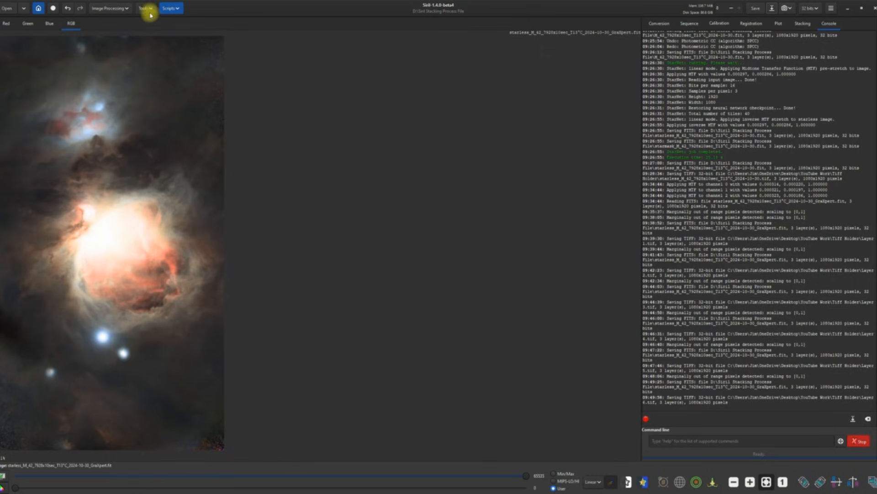
# Step: Apply a human-weighted-luminance hyperbolic stretch with stretch factor 0.668 to the nebula
pyautogui.click(125, 9)
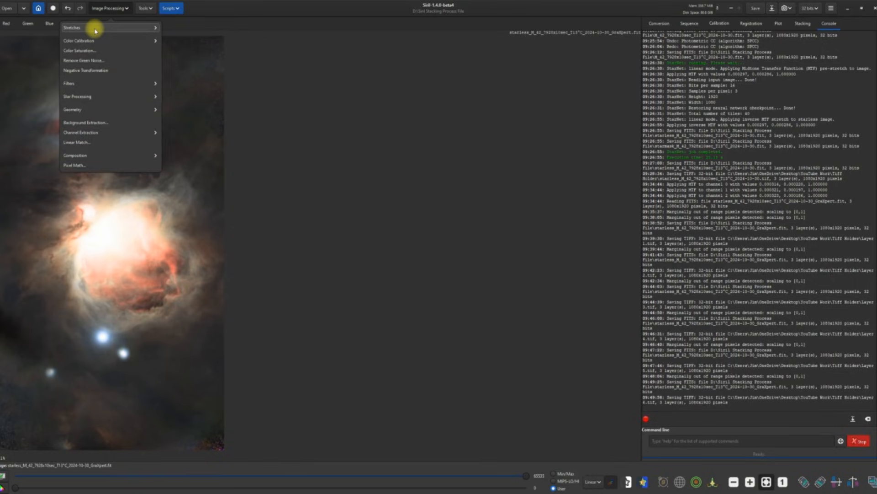
pyautogui.click(95, 27)
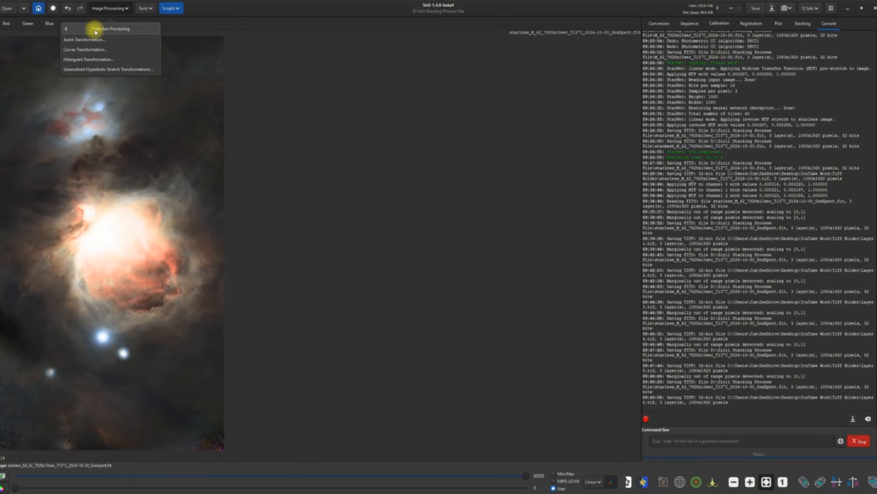
pyautogui.click(94, 71)
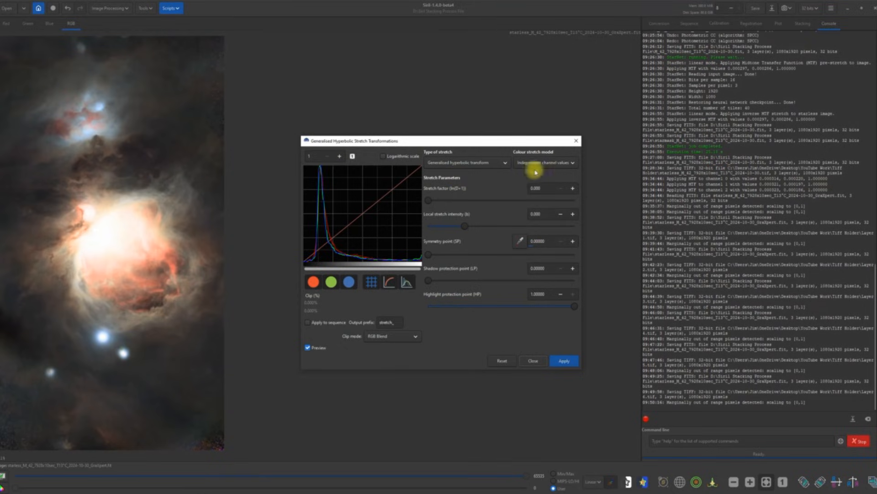
pyautogui.click(565, 162)
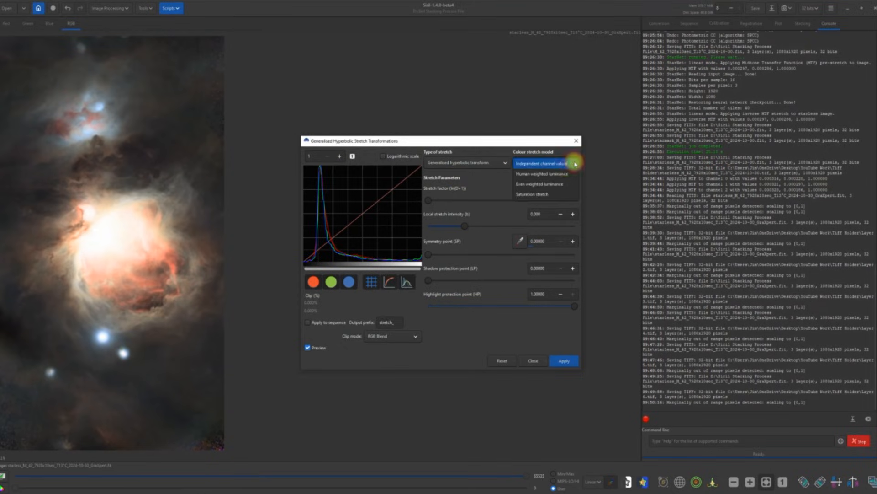
pyautogui.click(558, 172)
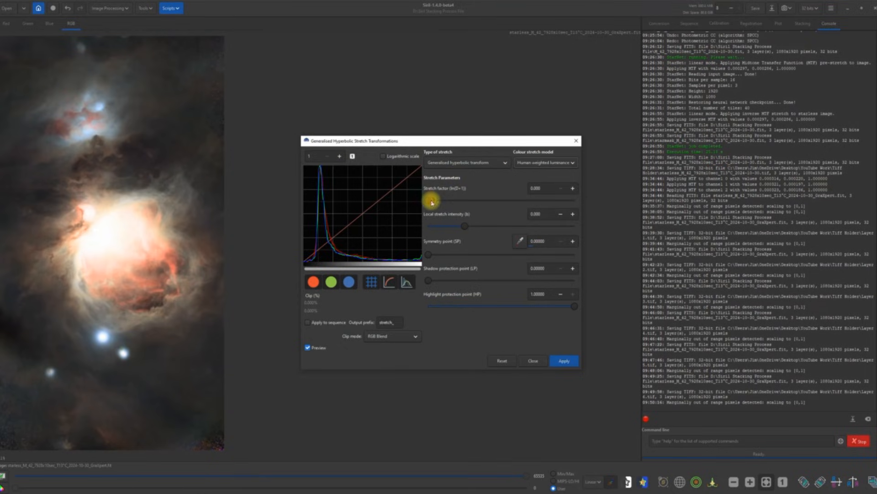
pyautogui.moveTo(435, 202); pyautogui.dragTo(441, 201)
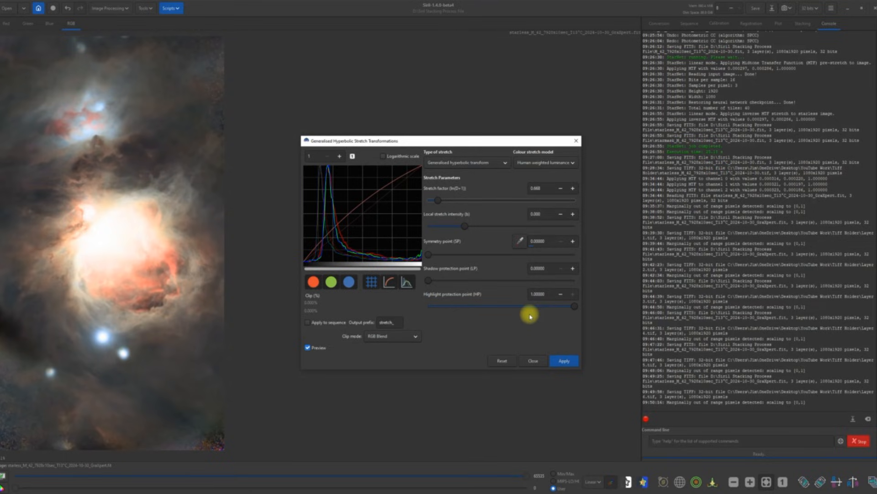
pyautogui.click(565, 361)
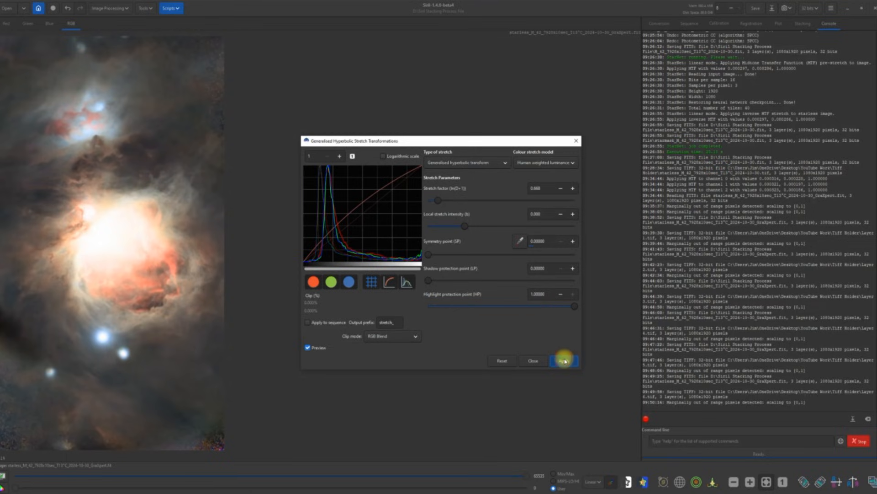
pyautogui.click(505, 163)
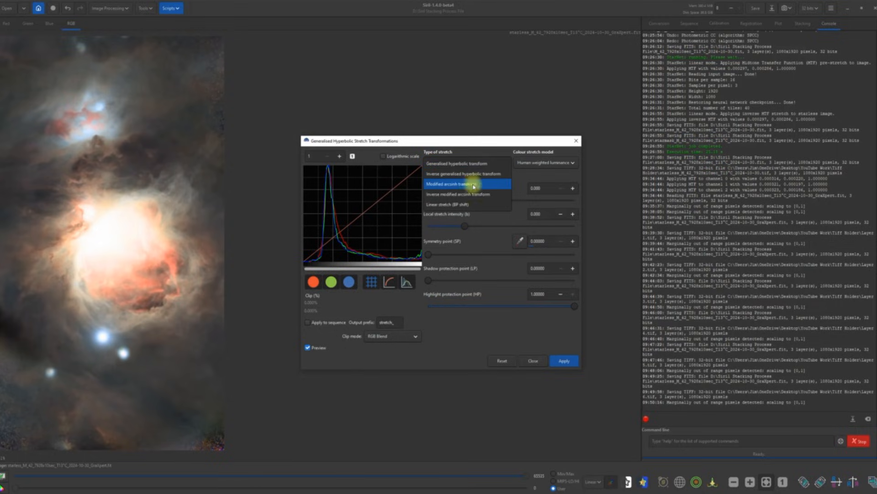
# Step: Apply a linear black-point shift of about 0.008 and close the stretch dialog
pyautogui.click(464, 204)
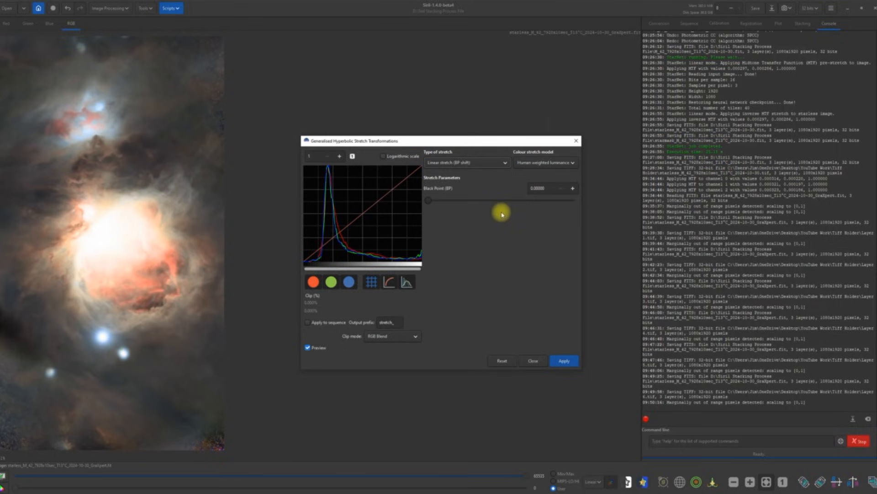
pyautogui.click(573, 189)
pyautogui.click(573, 189)
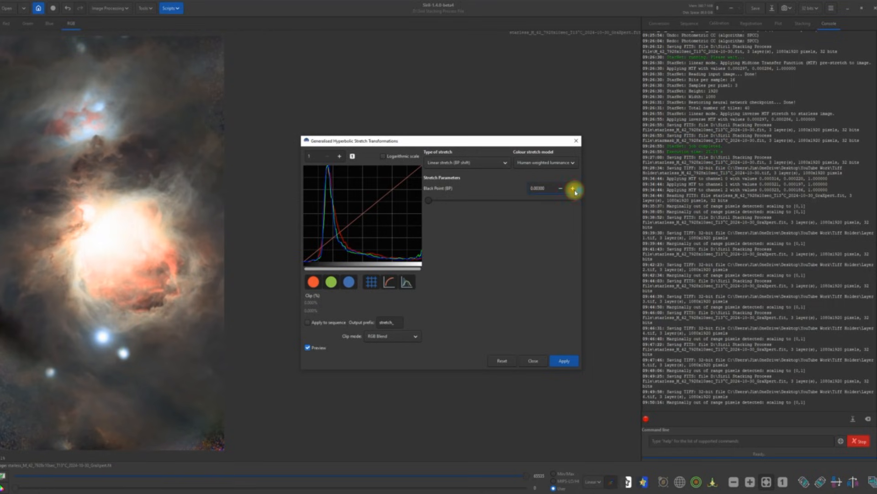
pyautogui.click(574, 189)
pyautogui.click(574, 189)
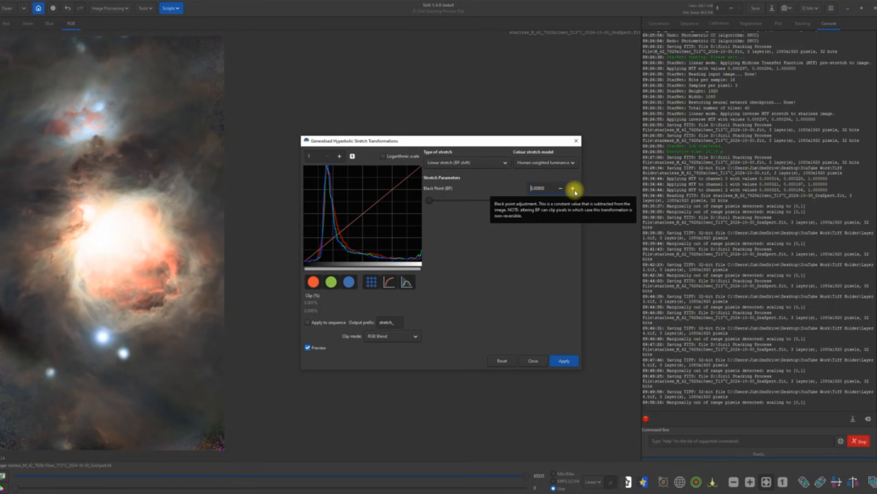
pyautogui.click(561, 188)
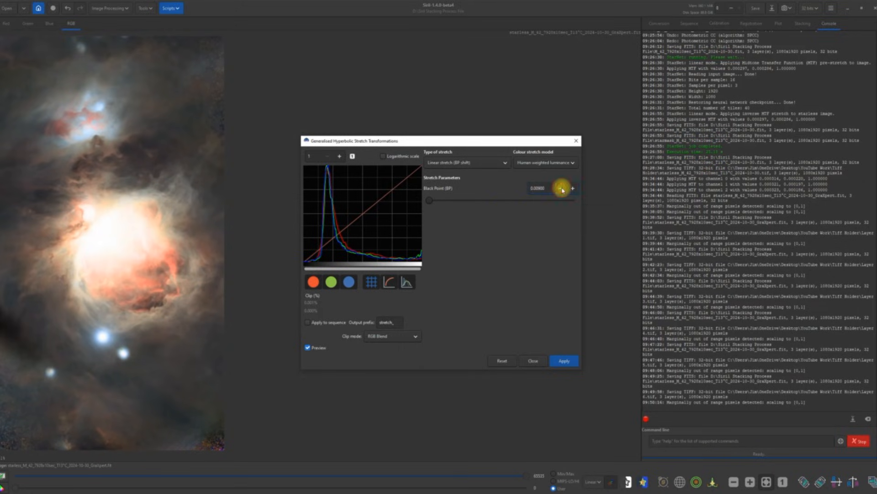
pyautogui.click(559, 362)
pyautogui.click(534, 361)
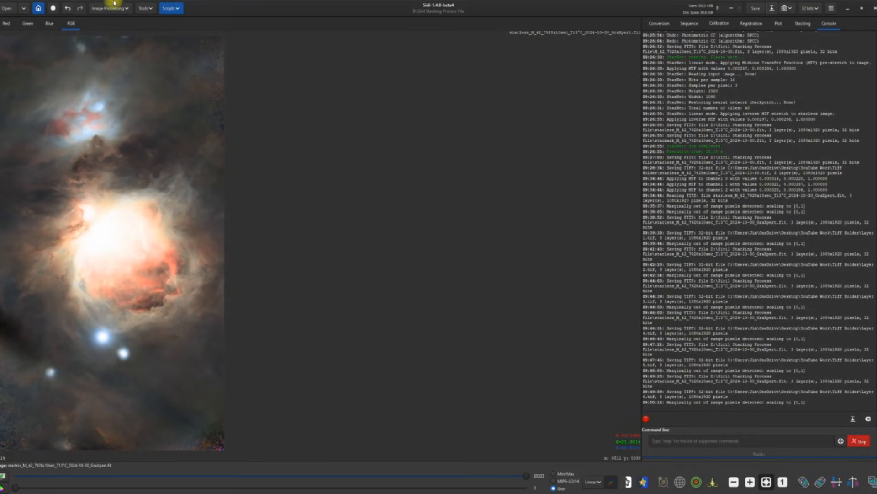
pyautogui.click(126, 10)
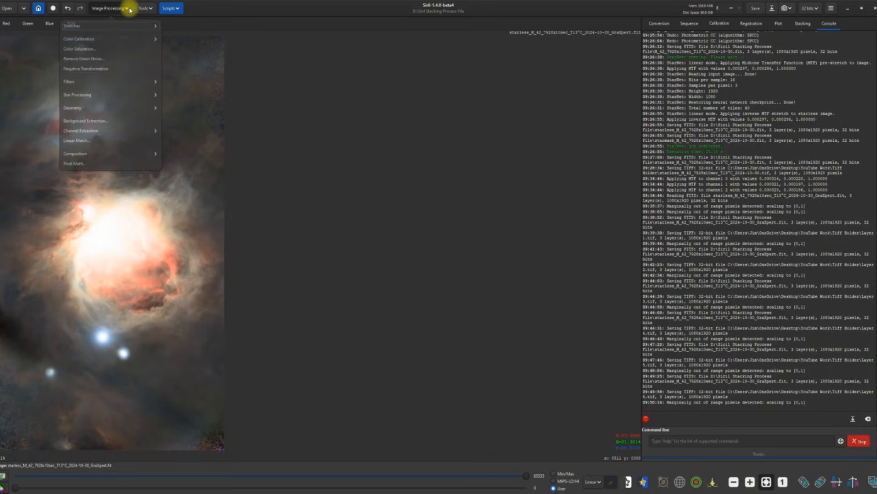
pyautogui.click(87, 27)
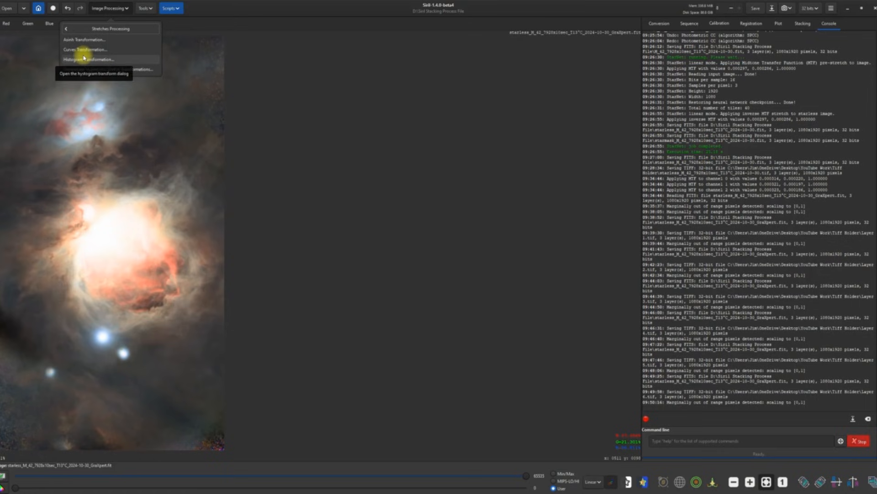
pyautogui.click(100, 49)
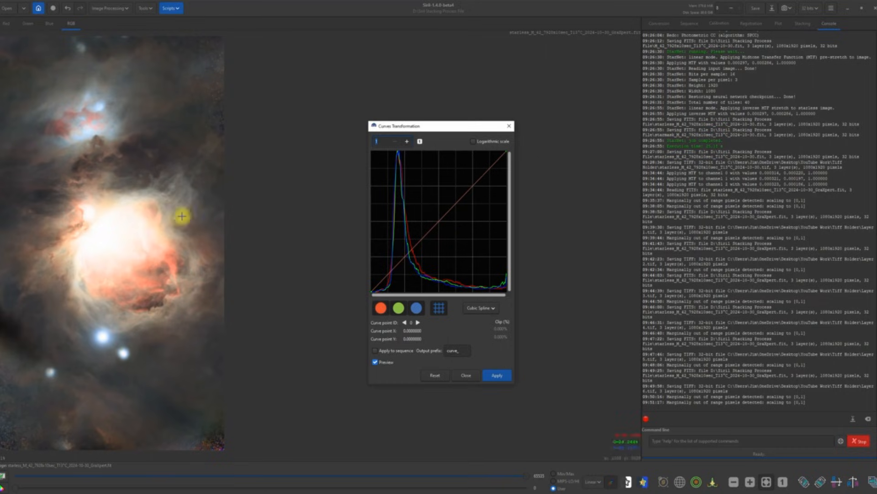
pyautogui.moveTo(408, 256); pyautogui.dragTo(392, 239)
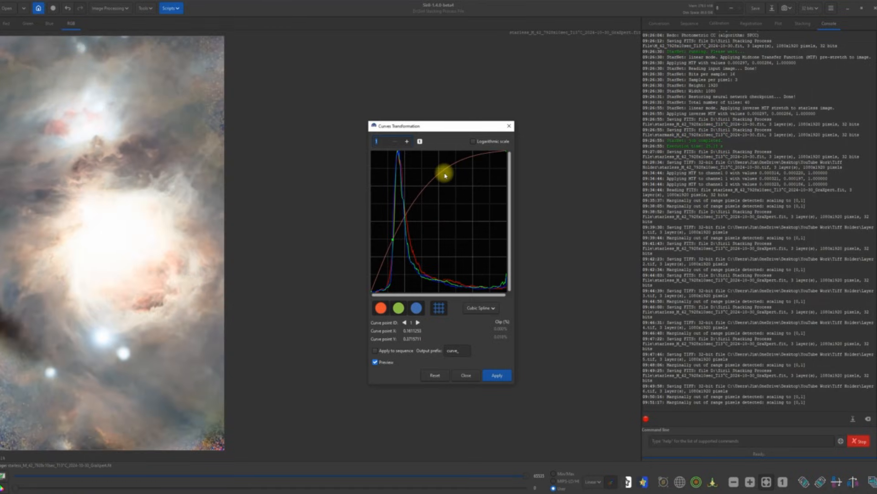
pyautogui.moveTo(445, 173); pyautogui.dragTo(466, 197)
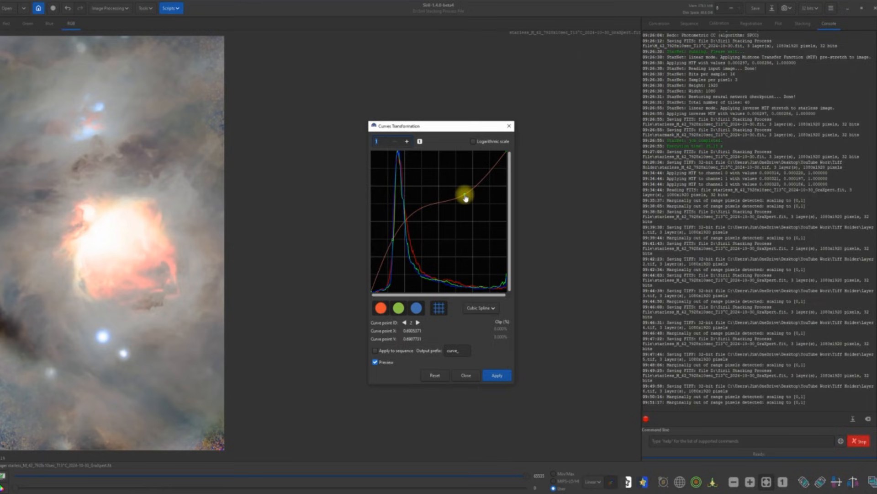
pyautogui.moveTo(466, 195); pyautogui.dragTo(467, 202)
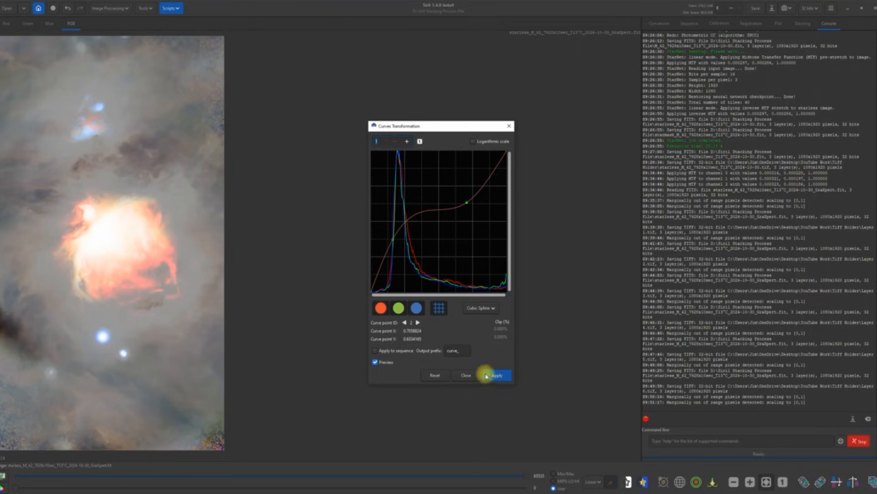
pyautogui.click(435, 375)
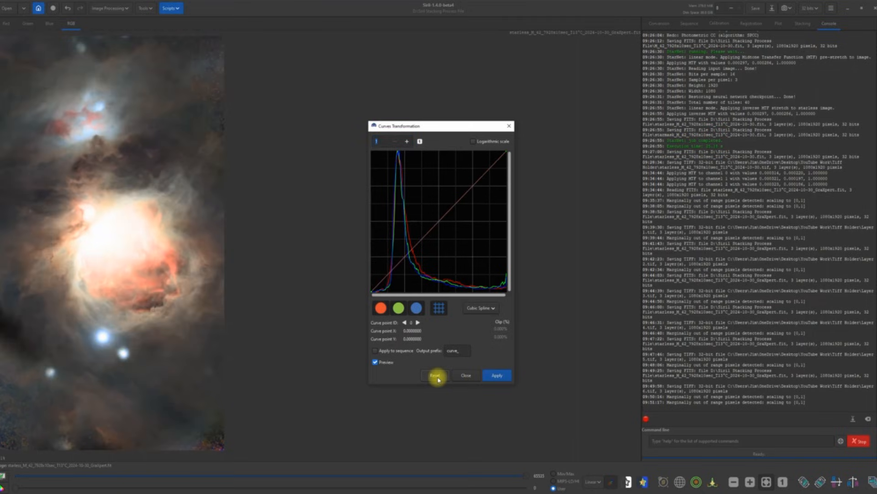
pyautogui.click(466, 375)
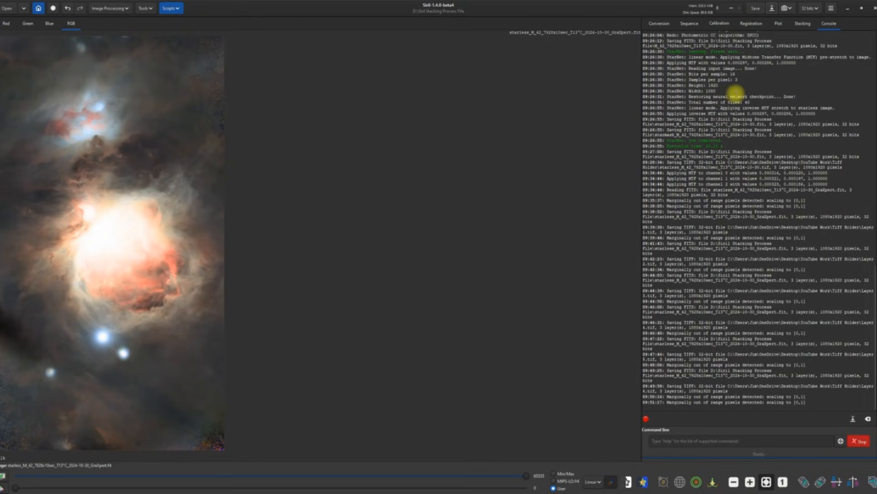
# Step: Start a Save As copy in TIFF format and rename it Layer 7
pyautogui.click(759, 10)
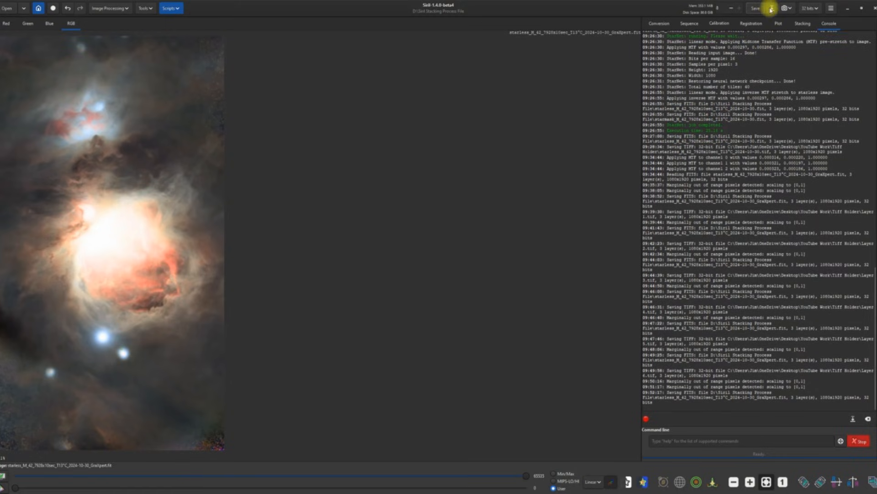
pyautogui.click(772, 8)
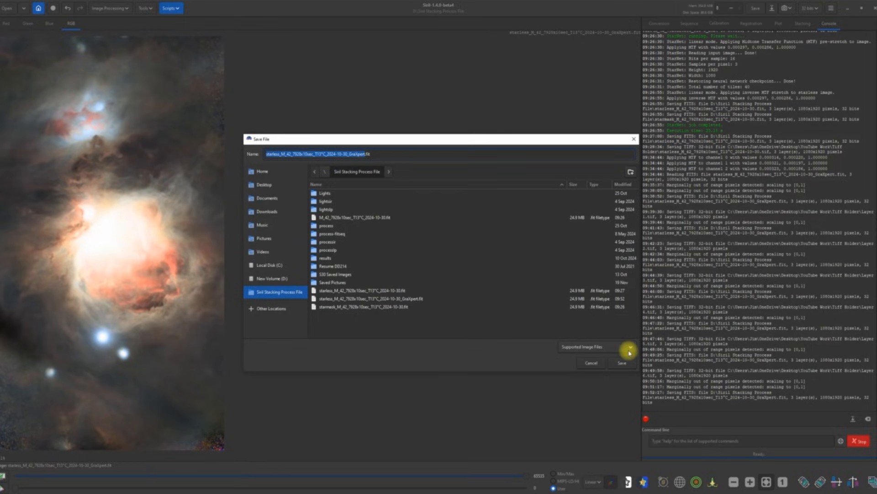
pyautogui.click(626, 347)
pyautogui.click(582, 331)
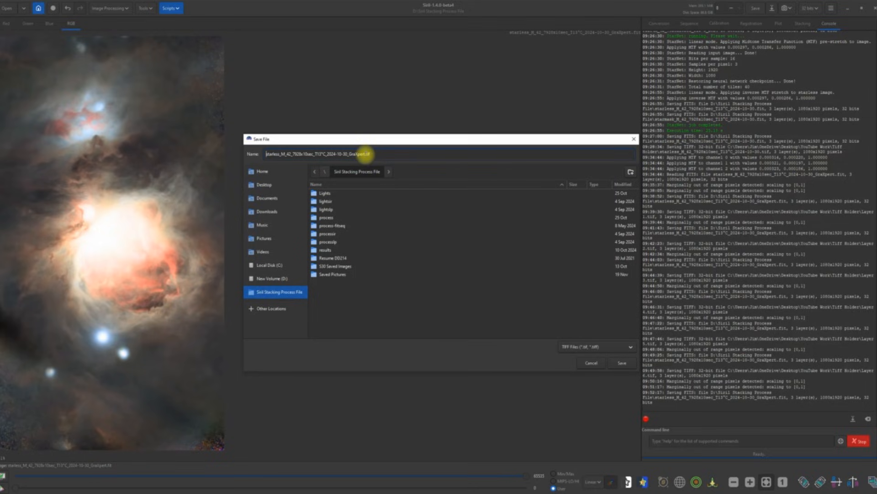
pyautogui.moveTo(364, 154); pyautogui.dragTo(264, 158)
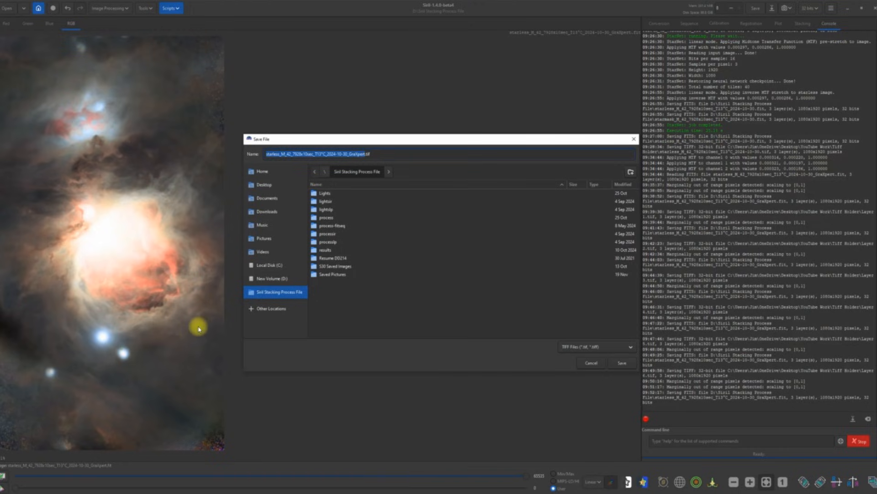
pyautogui.write('Layer 7')
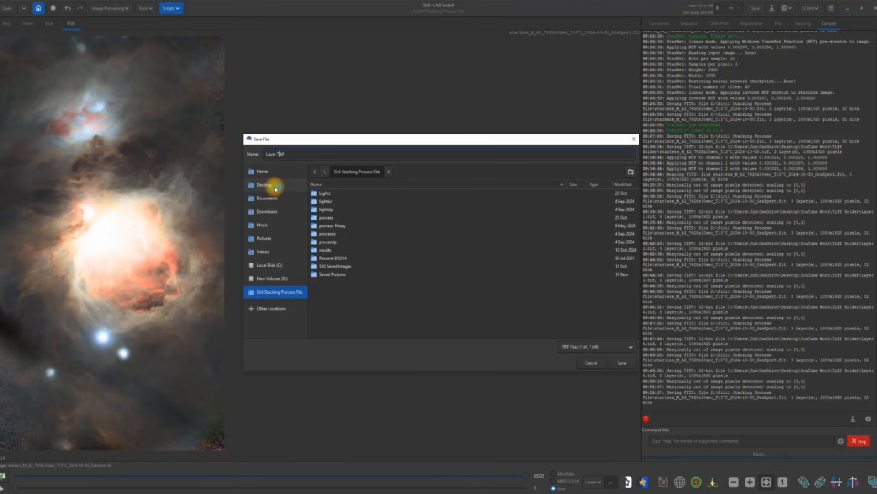
# Step: Save it as 32-bit float in Desktop > YouTube Work > Tiff Holder, then minimise Siril
pyautogui.click(257, 186)
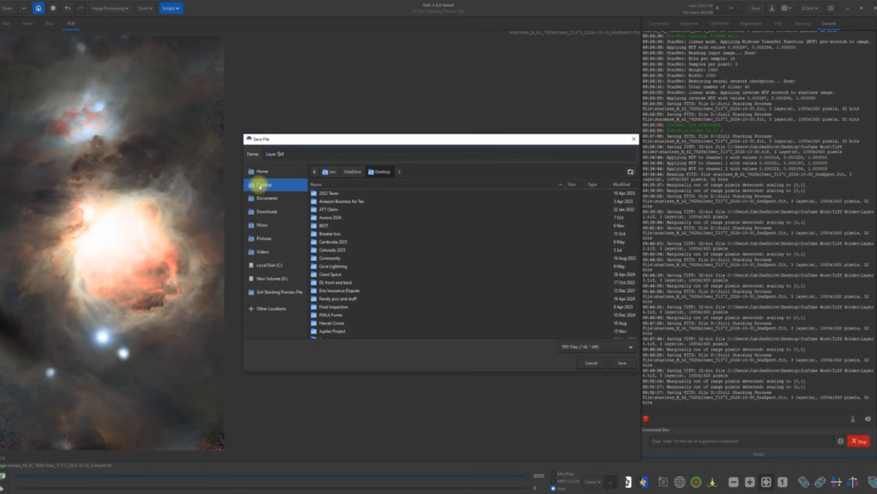
pyautogui.scroll(-15, 445, 258)
pyautogui.scroll(-2, 434, 259)
pyautogui.doubleClick(341, 327)
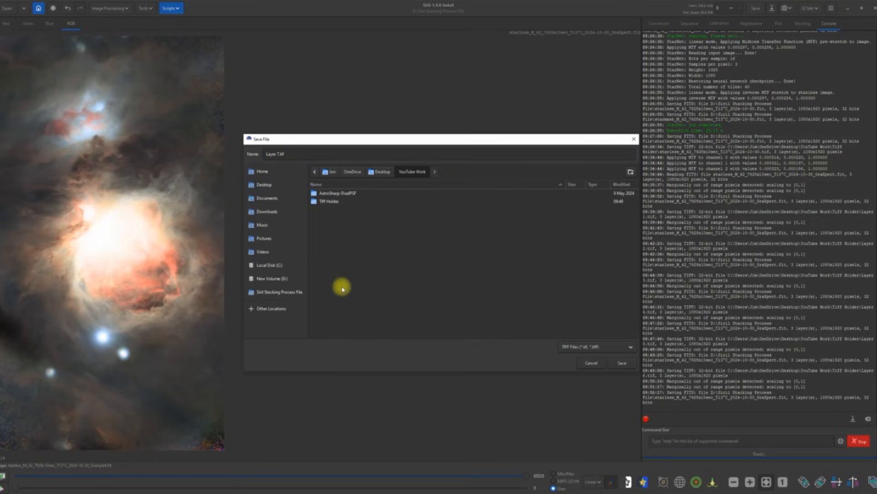
pyautogui.doubleClick(325, 201)
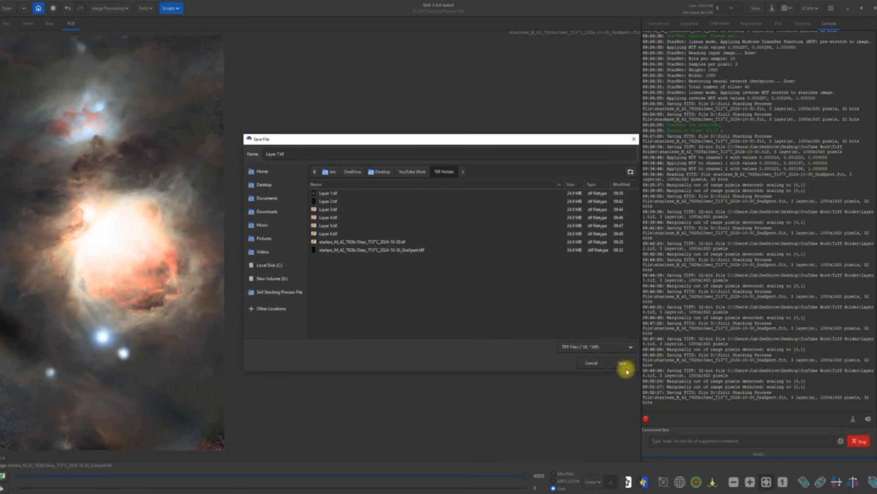
pyautogui.click(625, 362)
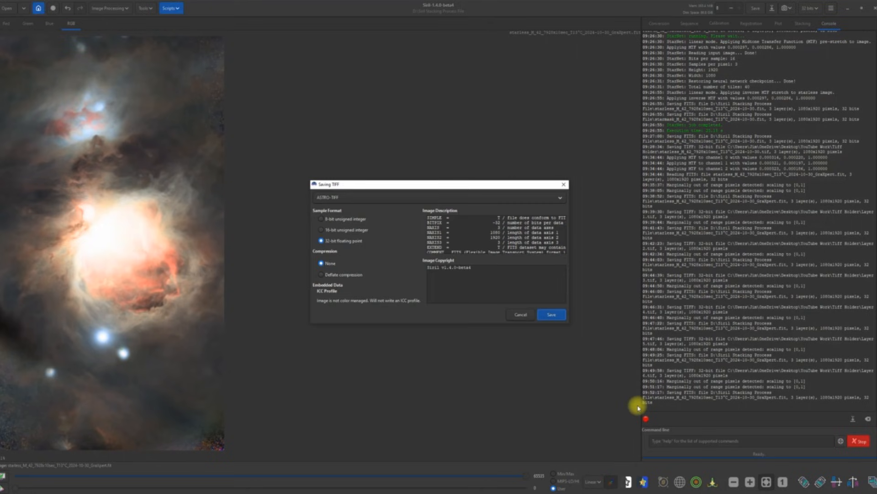
pyautogui.click(552, 315)
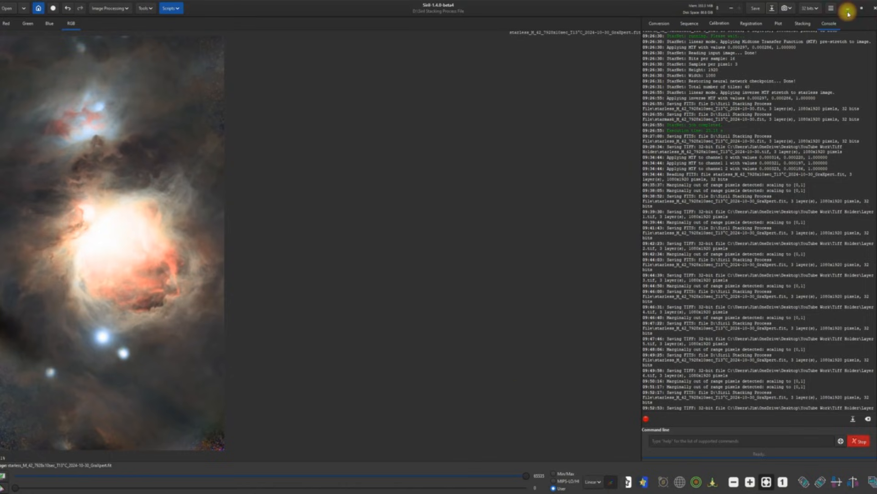
pyautogui.click(849, 12)
pyautogui.click(219, 24)
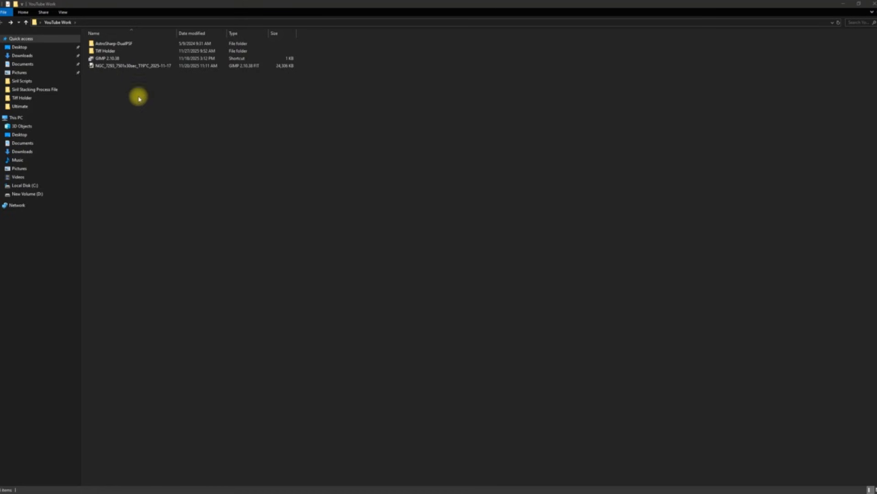
# Step: Launch the GIMP 2.10.38 shortcut in the YouTube Work folder
pyautogui.click(105, 58)
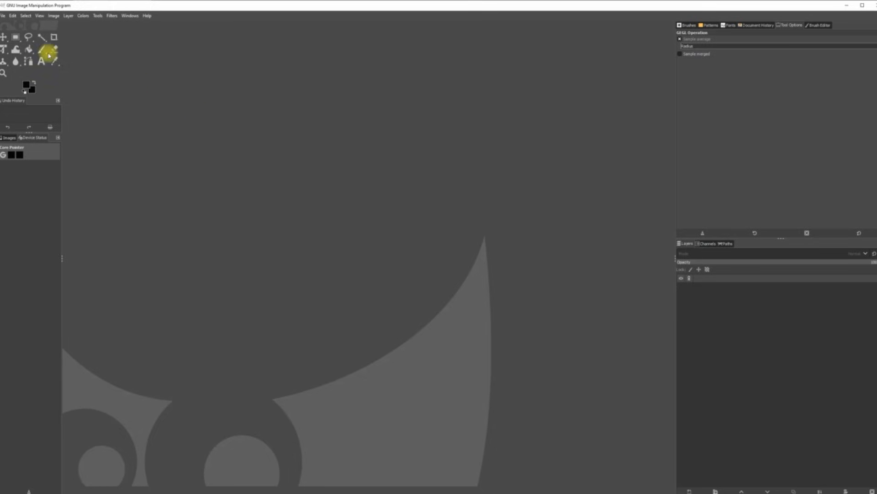
# Step: Open Layer 1.tif from YouTube Work > Tiff Holder as layers, keeping its embedded colour profile
pyautogui.click(3, 16)
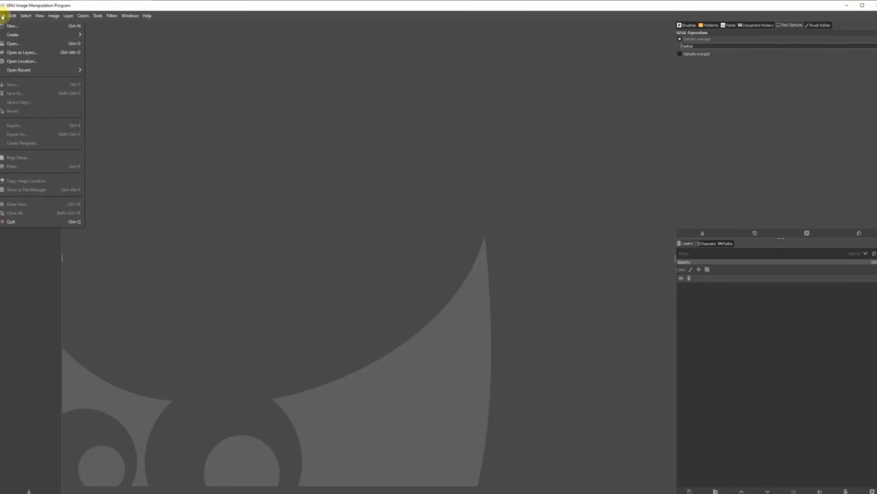
pyautogui.click(39, 54)
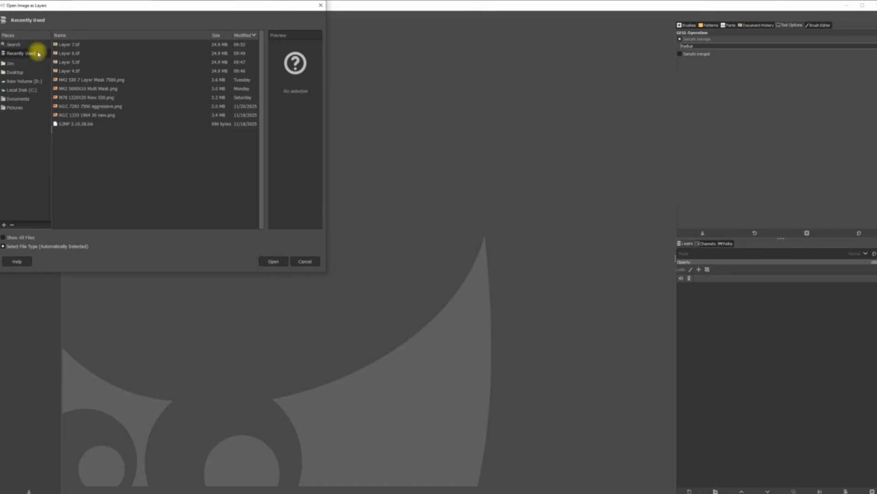
pyautogui.click(22, 72)
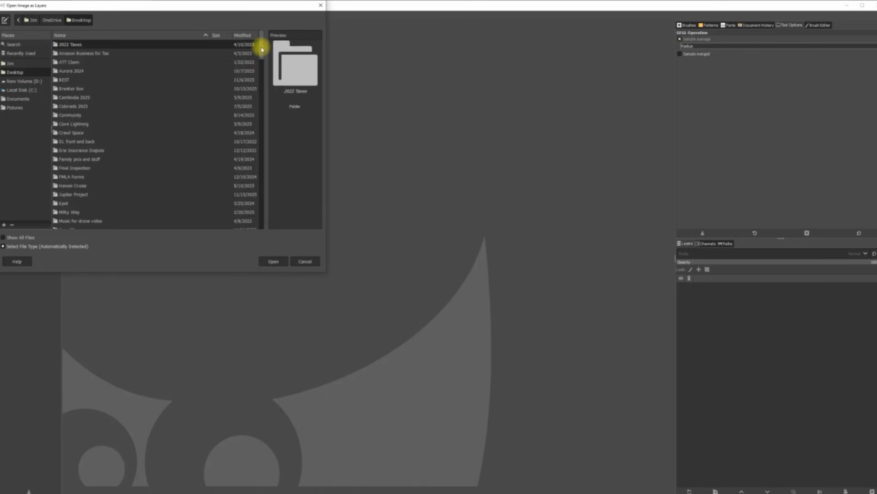
pyautogui.moveTo(261, 61); pyautogui.dragTo(259, 91)
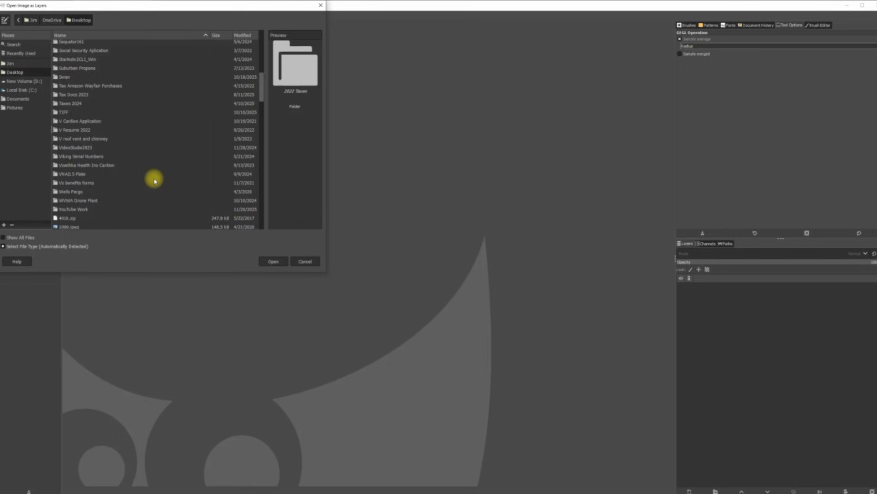
pyautogui.doubleClick(75, 209)
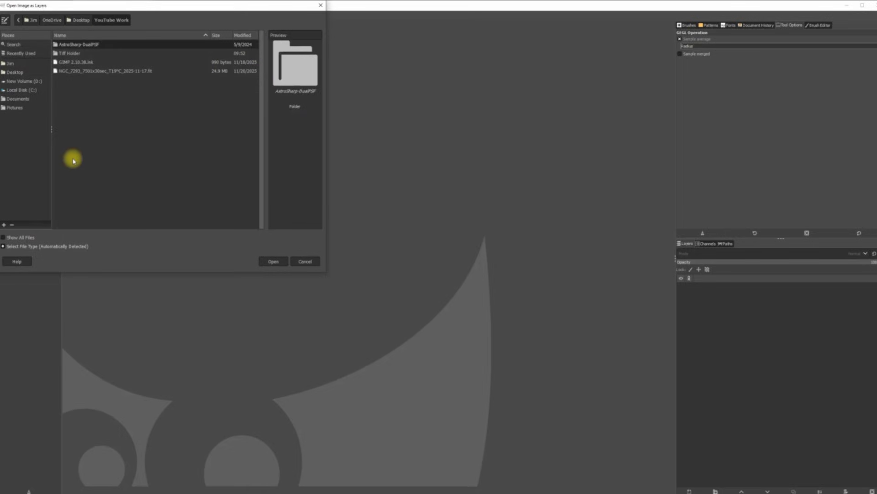
pyautogui.doubleClick(68, 53)
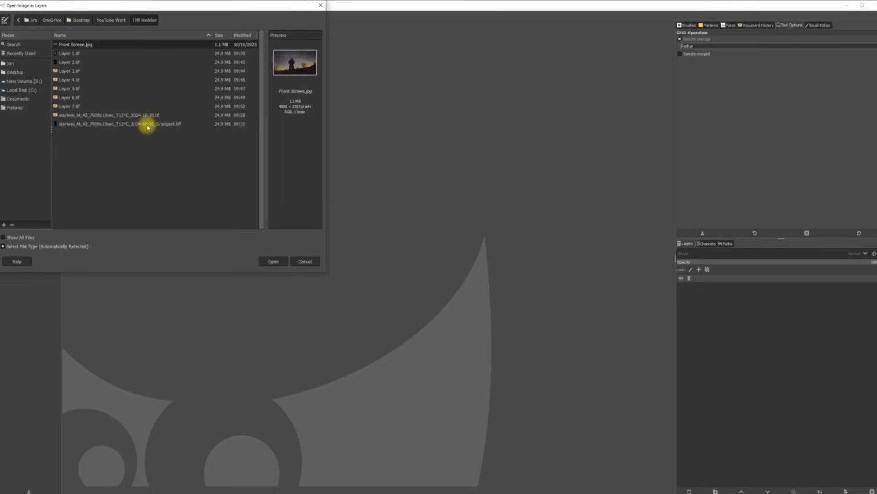
pyautogui.doubleClick(69, 53)
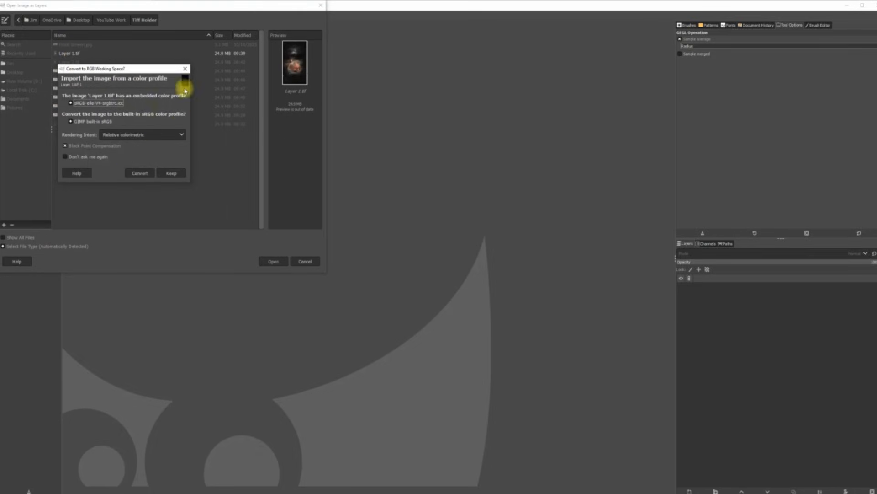
pyautogui.click(170, 173)
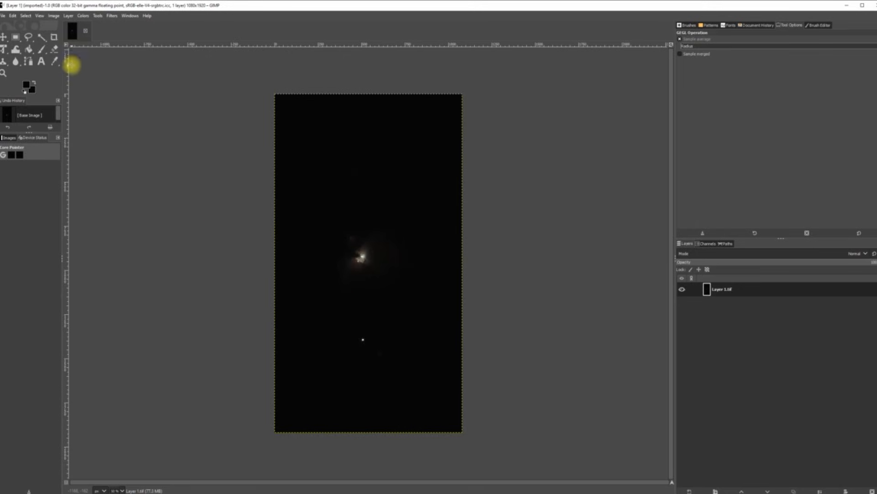
# Step: Fit the whole image in the window
pyautogui.click(40, 16)
pyautogui.moveTo(66, 54)
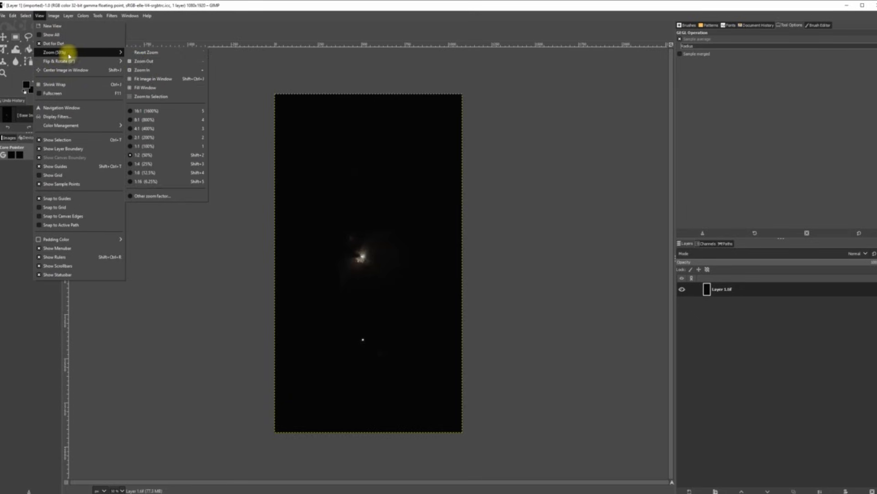
pyautogui.click(148, 78)
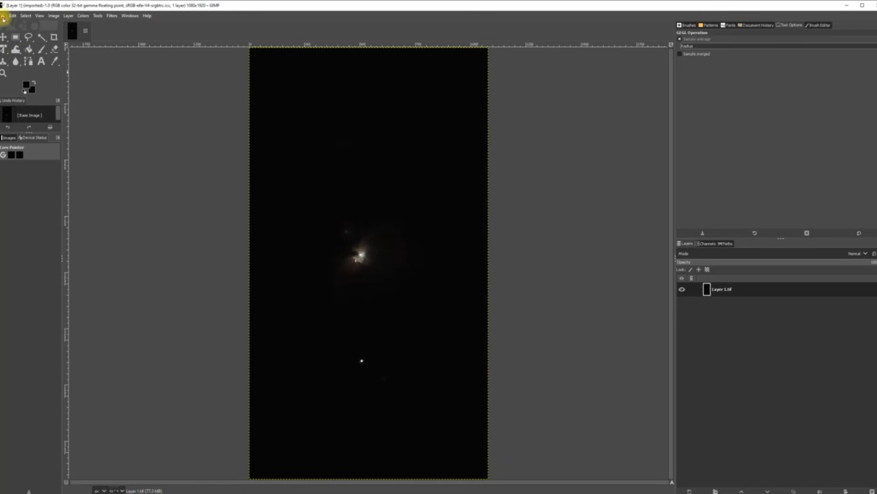
pyautogui.click(4, 19)
# Step: Open Layer 2.tif as a new layer, keeping its embedded colour profile
pyautogui.click(16, 51)
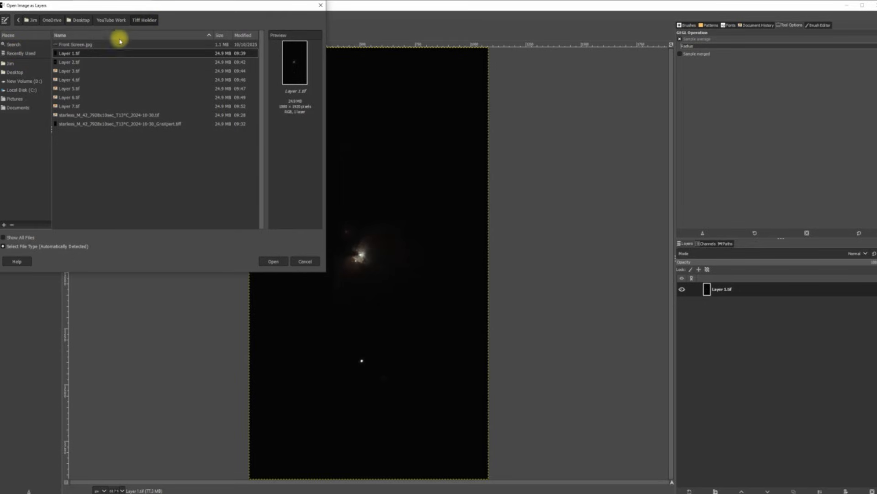
pyautogui.doubleClick(69, 63)
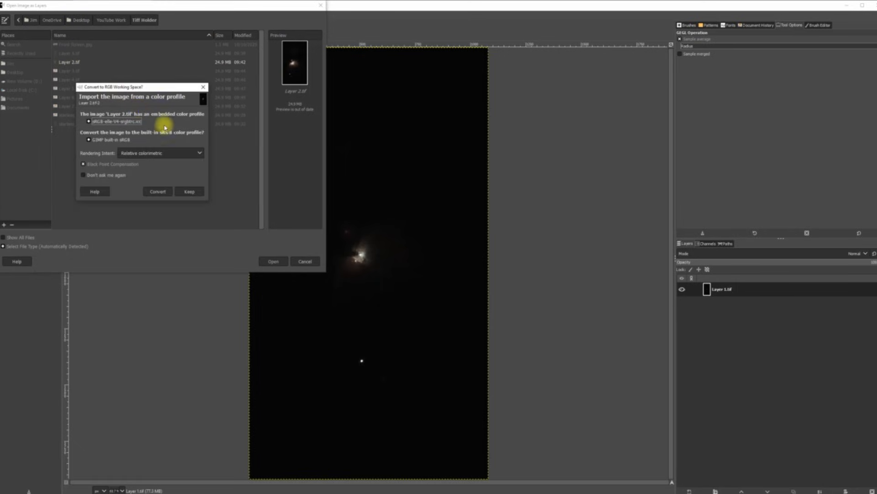
pyautogui.click(192, 191)
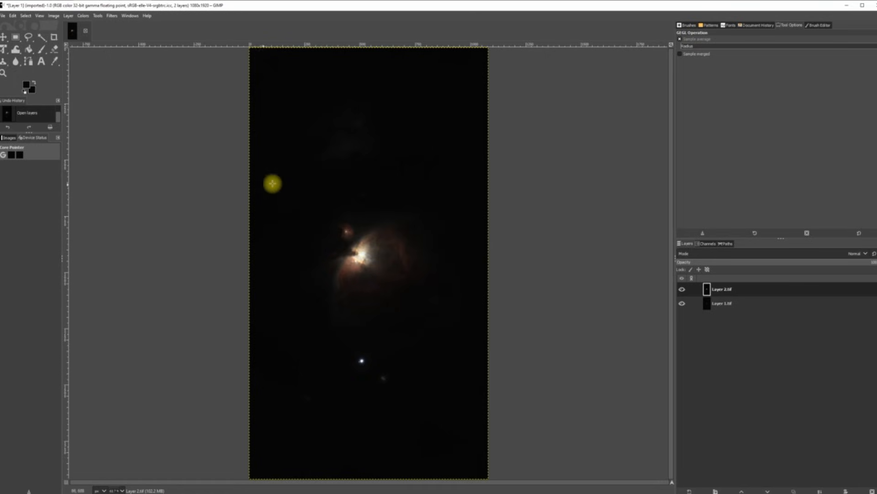
# Step: Add a white layer mask to Layer 2.tif
pyautogui.click(68, 16)
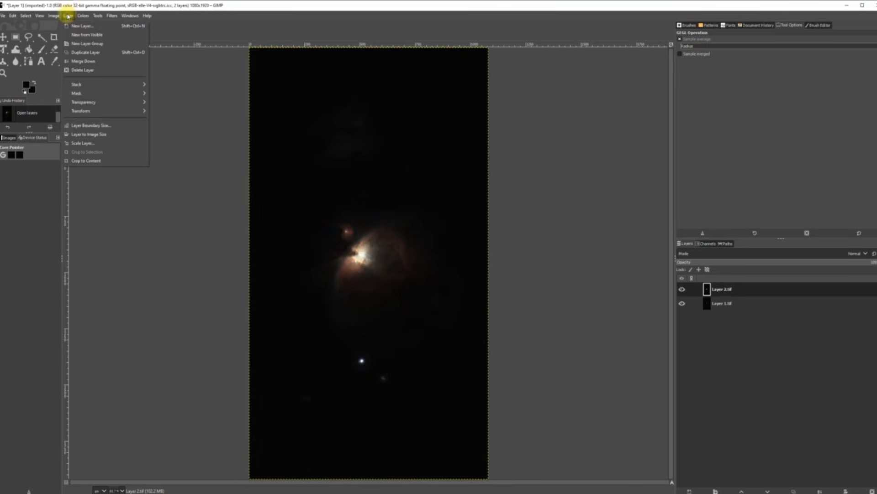
pyautogui.moveTo(96, 96)
pyautogui.click(168, 93)
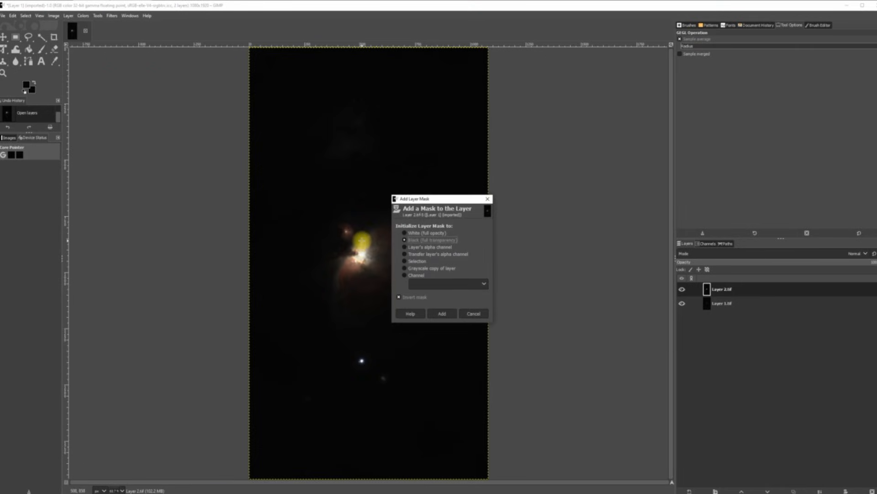
pyautogui.click(447, 314)
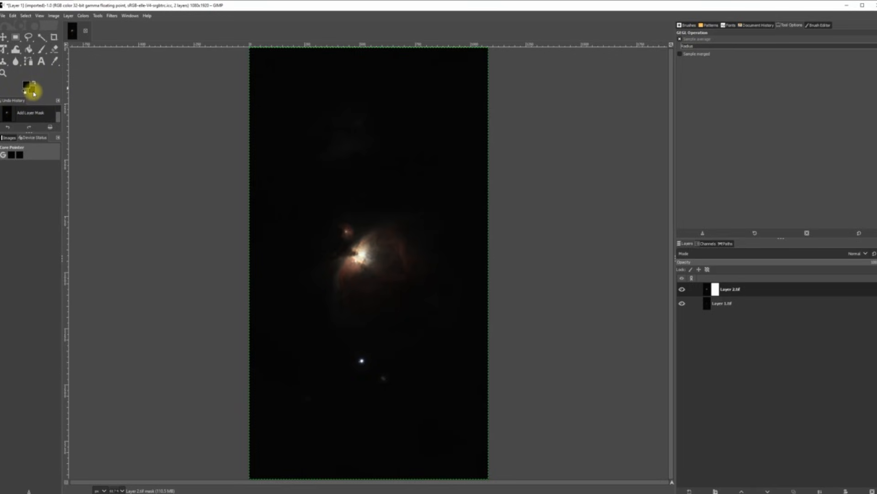
# Step: Confirm the background colour, then erase the mask over the nebula core with a 167 eraser
pyautogui.click(34, 93)
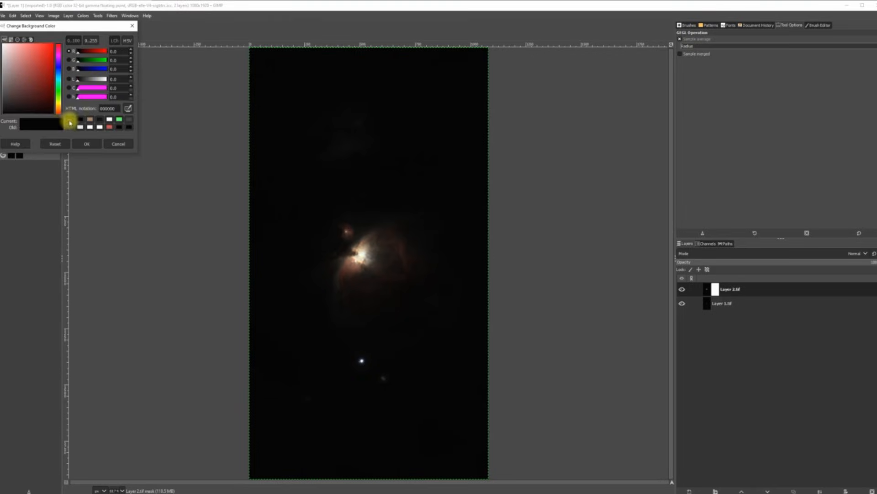
pyautogui.click(88, 143)
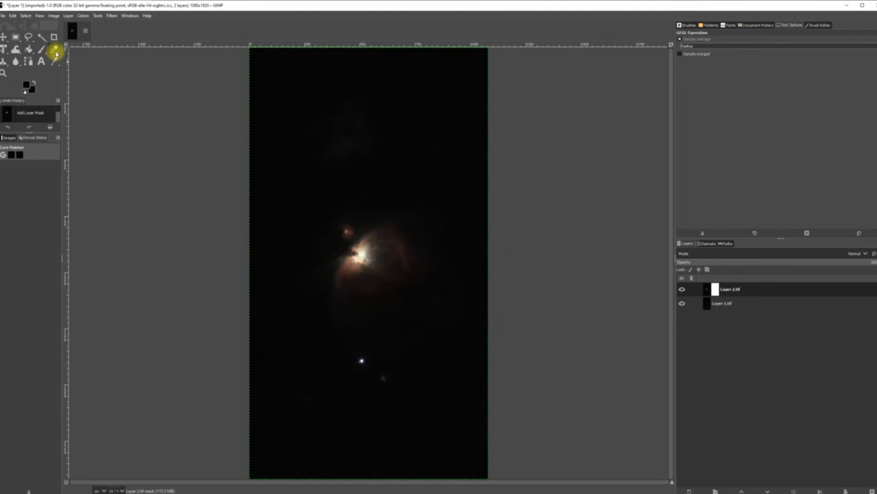
pyautogui.click(54, 49)
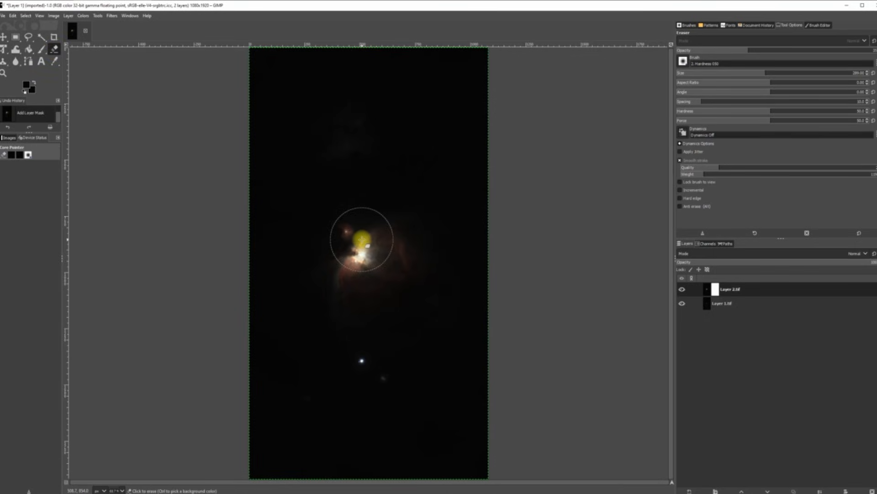
pyautogui.moveTo(362, 240)
pyautogui.mouseDown()
pyautogui.moveTo(371, 217)
pyautogui.moveTo(356, 206)
pyautogui.moveTo(332, 228)
pyautogui.moveTo(332, 252)
pyautogui.moveTo(365, 273)
pyautogui.moveTo(387, 265)
pyautogui.moveTo(384, 246)
pyautogui.moveTo(312, 268)
pyautogui.moveTo(361, 257)
pyautogui.mouseUp()
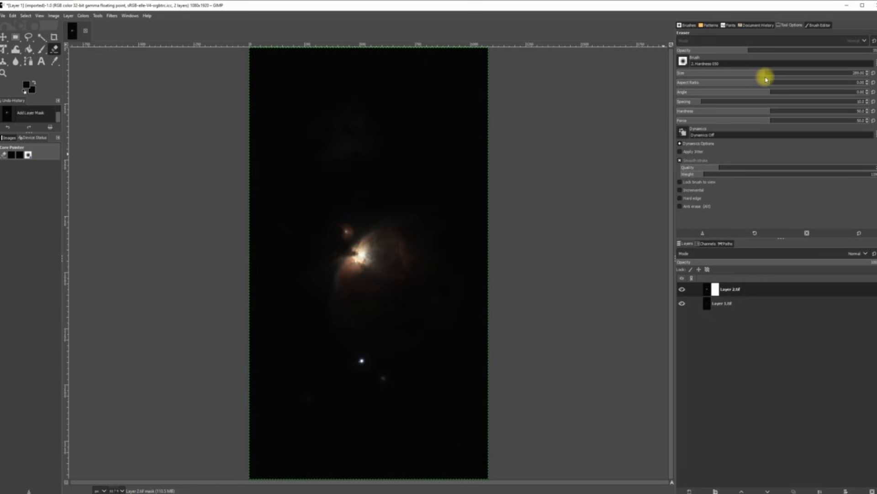
pyautogui.moveTo(765, 73); pyautogui.dragTo(738, 75)
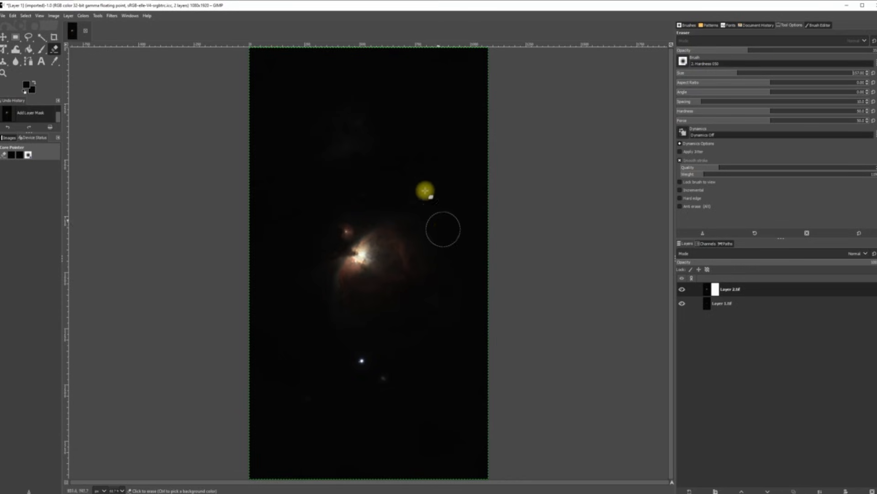
pyautogui.moveTo(361, 249); pyautogui.dragTo(360, 256)
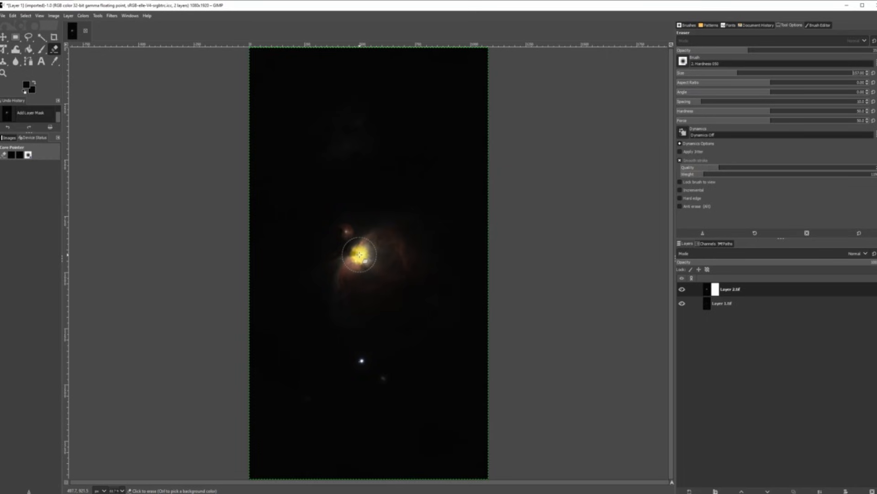
pyautogui.moveTo(360, 255); pyautogui.dragTo(361, 255)
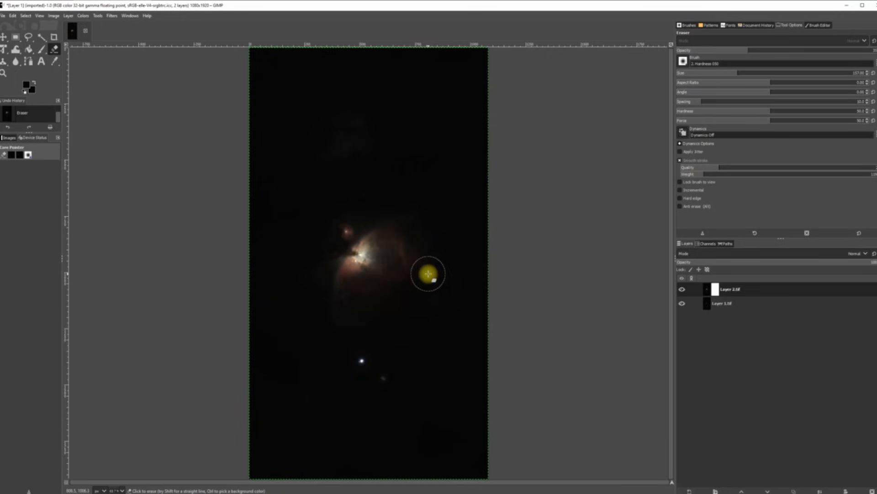
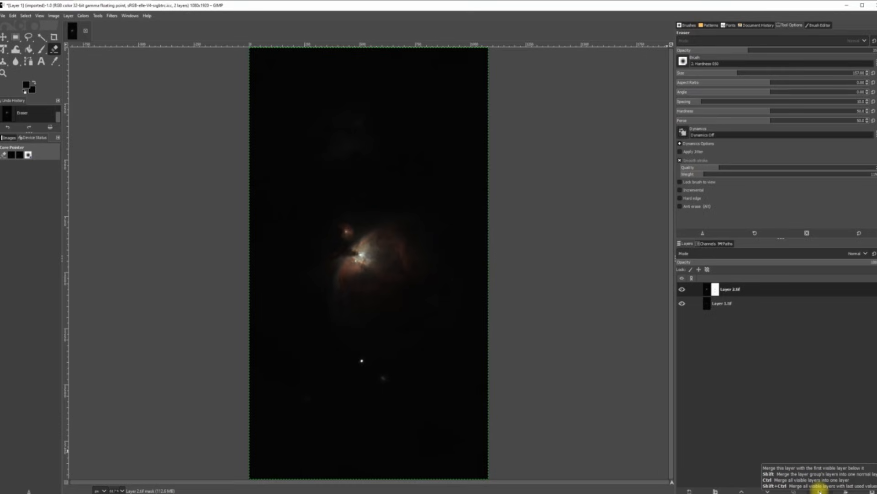
# Step: Merge the masked Layer 2.tif down into Layer 1.tif
pyautogui.click(820, 490)
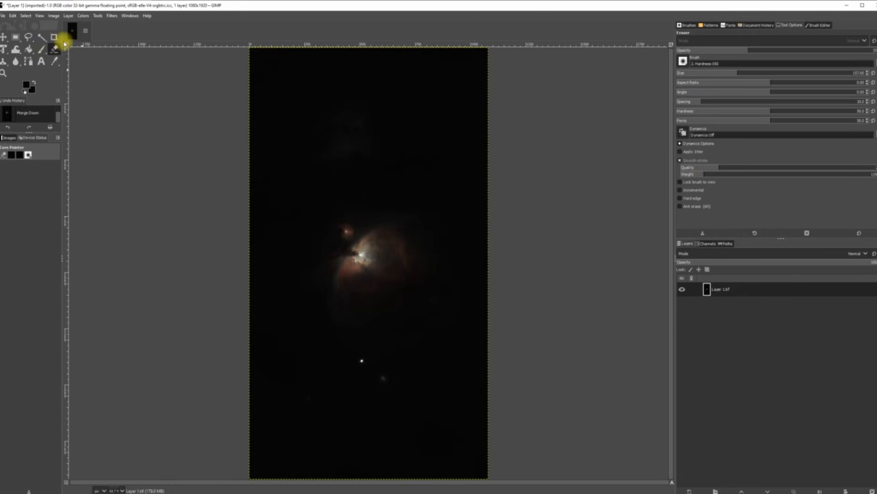
pyautogui.click(2, 16)
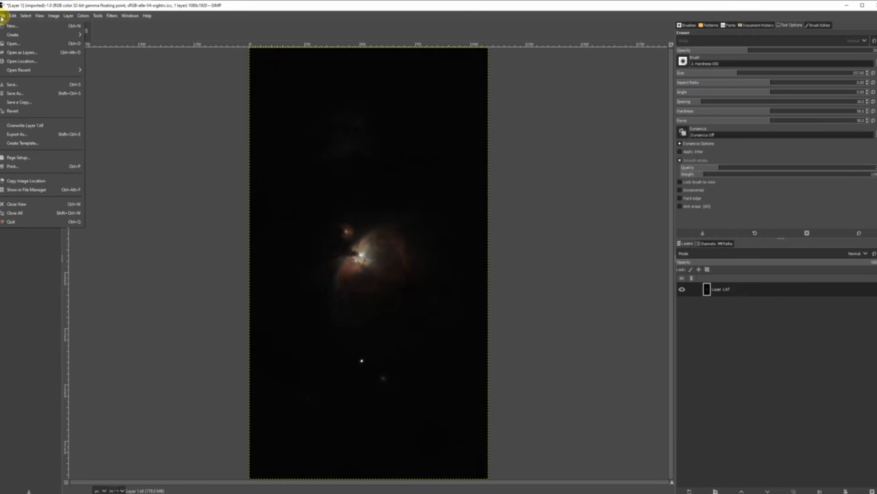
# Step: Export the image as TIFF over Layer 1.tif in Tiff Holder, then quit GIMP without saving
pyautogui.click(32, 134)
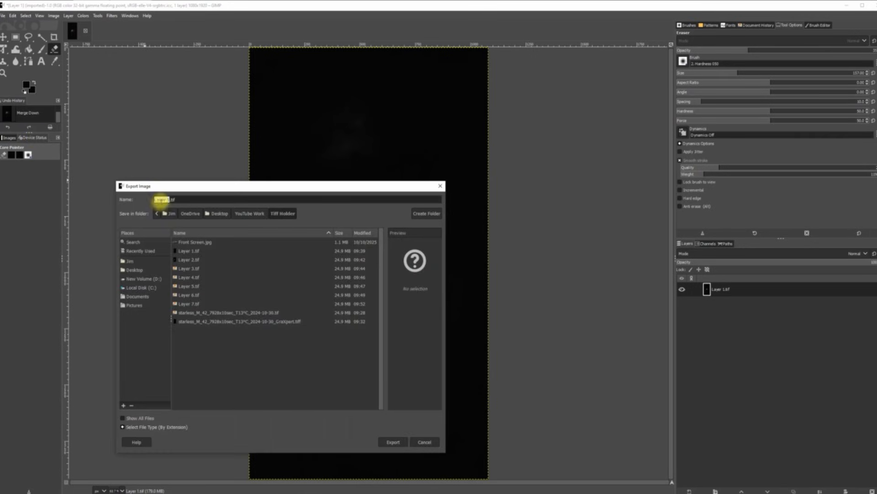
pyautogui.click(388, 441)
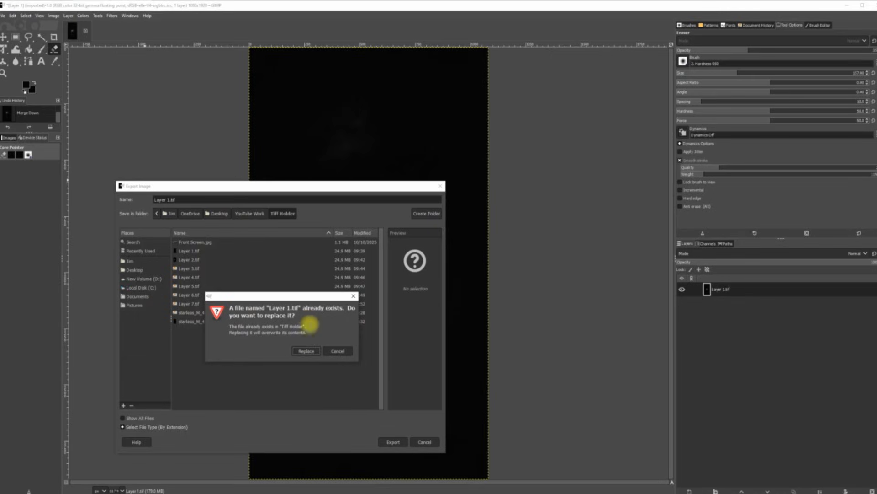
pyautogui.click(307, 351)
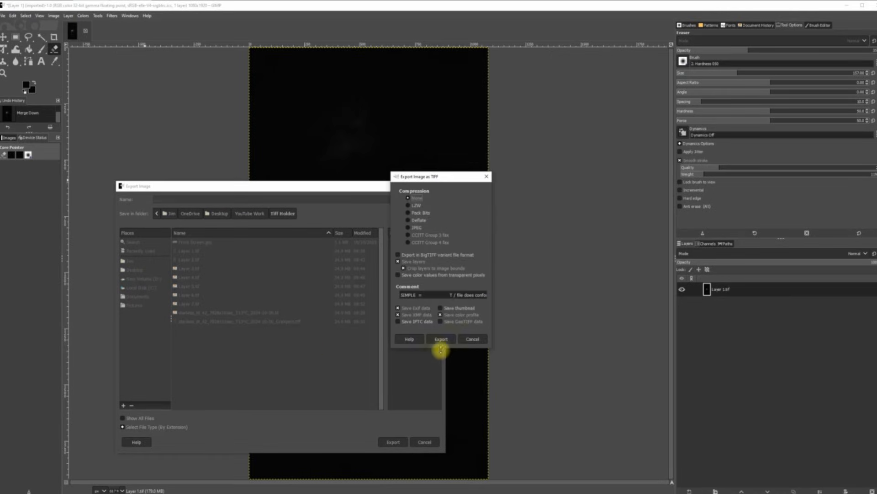
pyautogui.click(440, 338)
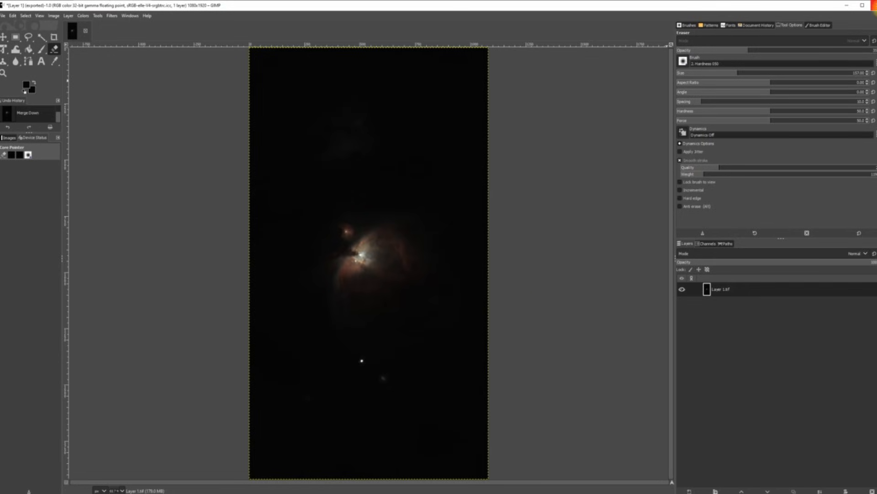
pyautogui.click(871, 5)
pyautogui.click(95, 115)
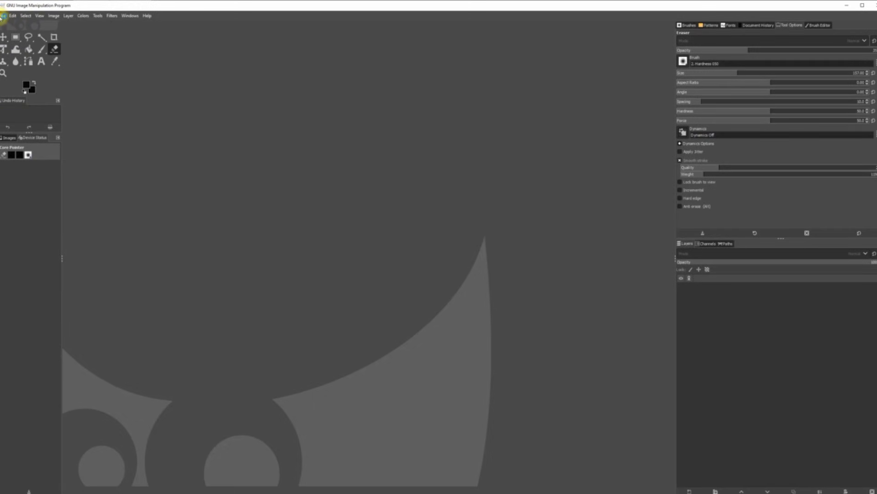
# Step: Open Desktop > YouTube Work > Tiff Holder > Layer 1.tif as a layer, keeping its embedded profile
pyautogui.click(3, 15)
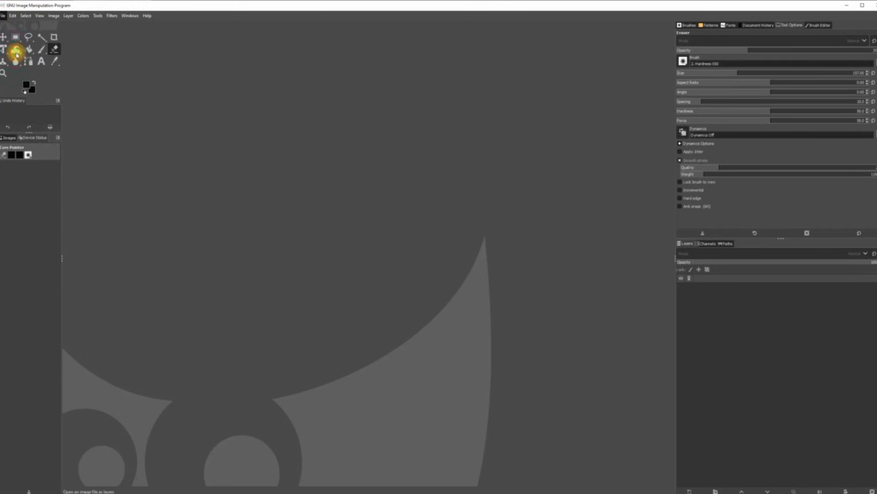
pyautogui.click(15, 52)
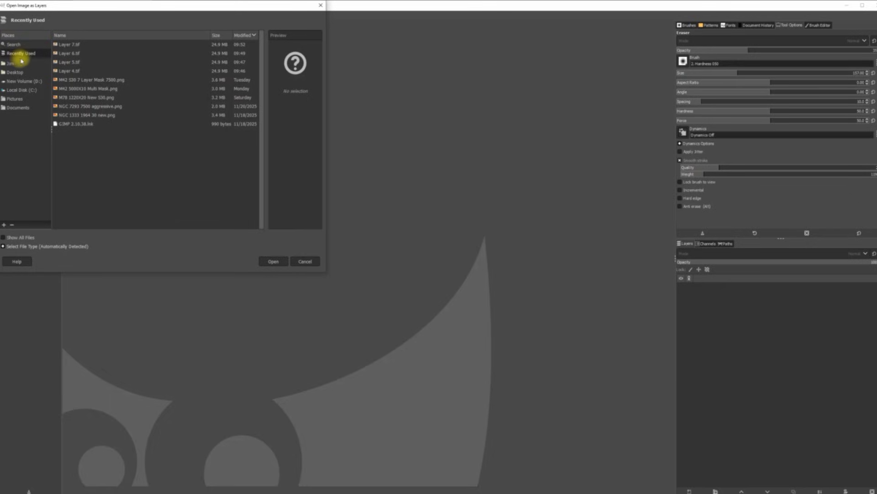
pyautogui.click(19, 72)
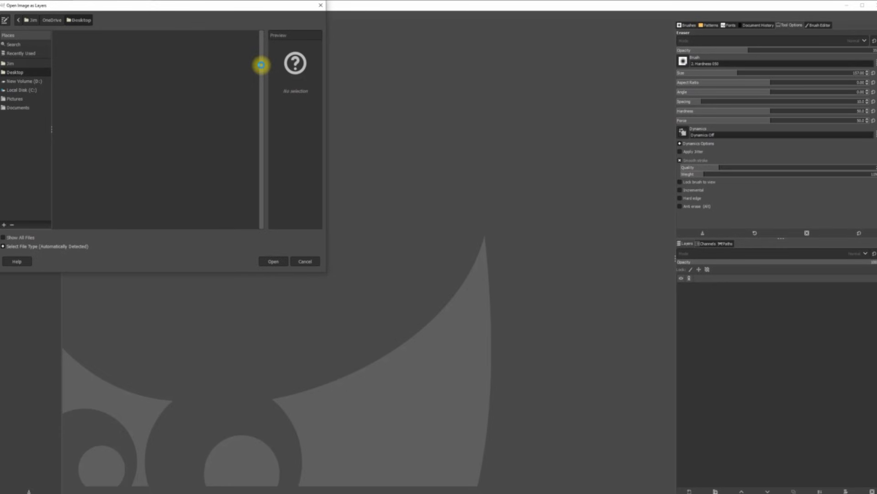
pyautogui.scroll(-15, 256, 91)
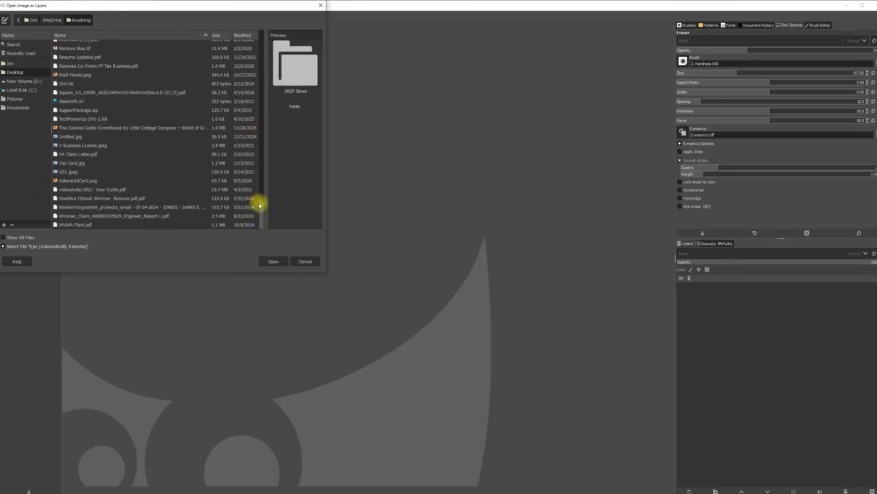
pyautogui.moveTo(261, 207); pyautogui.dragTo(227, 91)
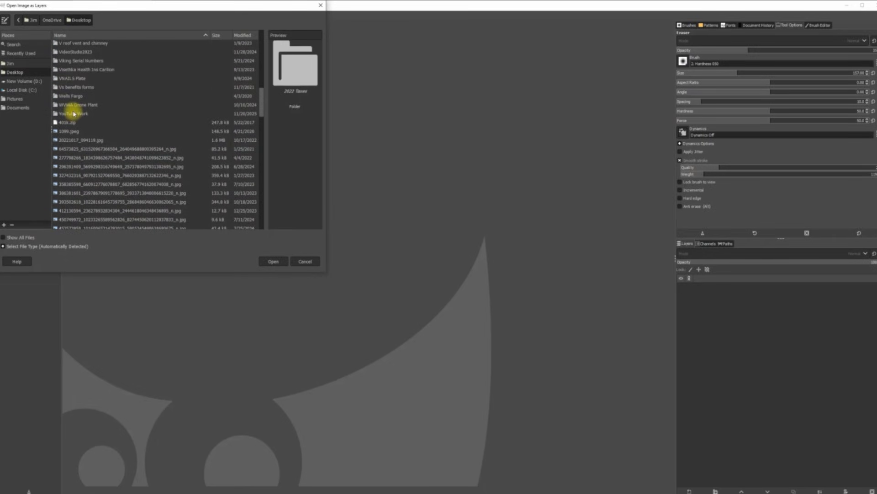
pyautogui.doubleClick(74, 114)
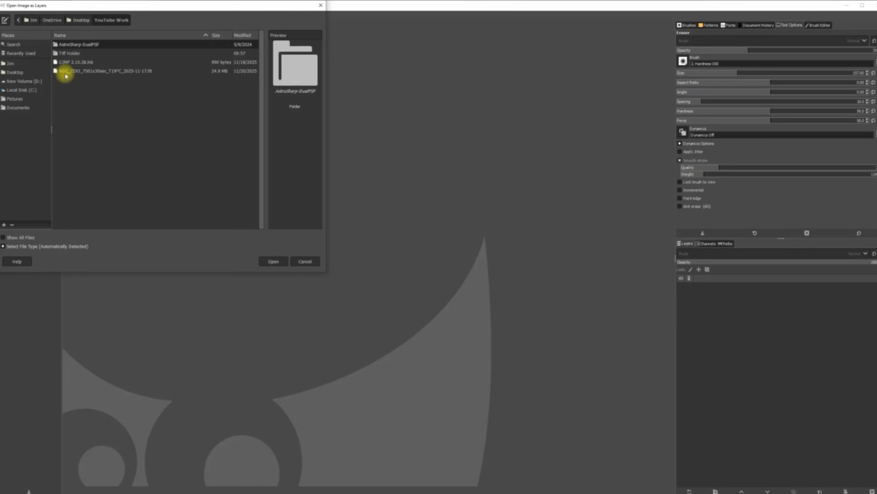
pyautogui.doubleClick(70, 54)
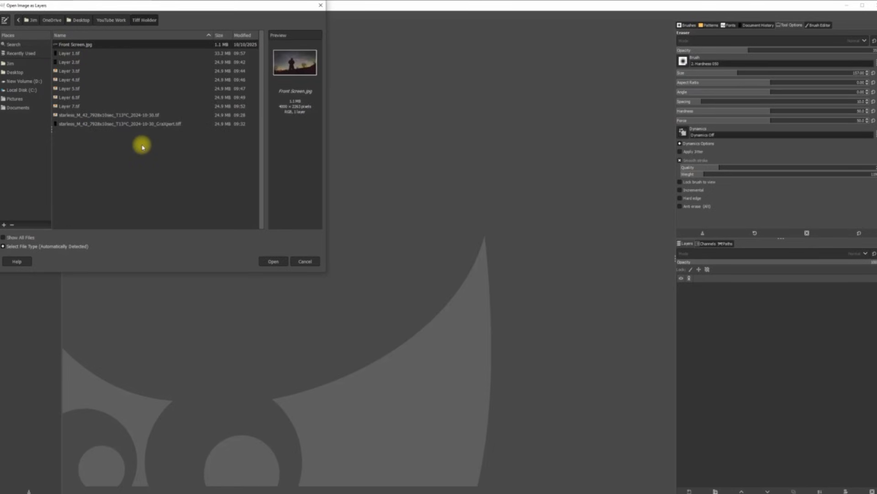
pyautogui.doubleClick(70, 54)
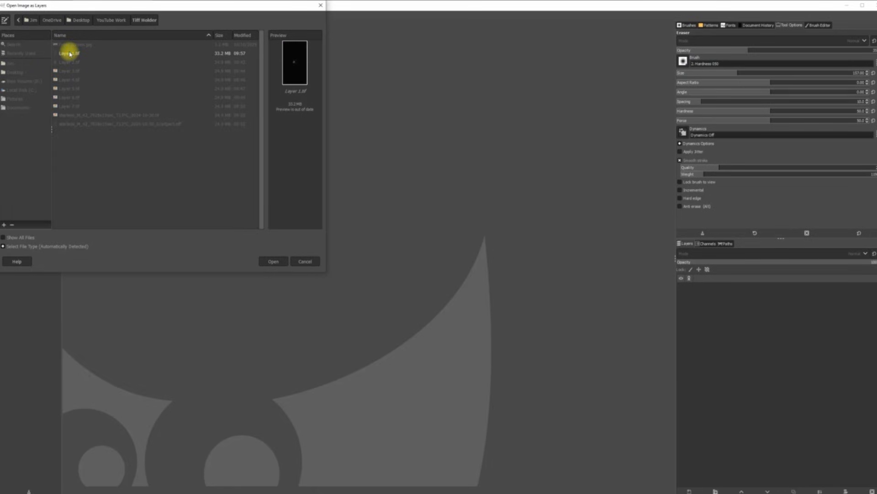
pyautogui.click(161, 163)
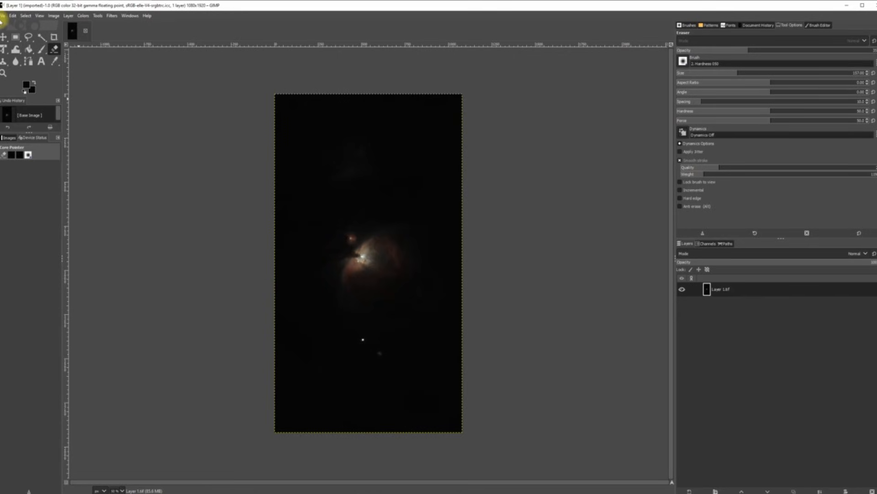
# Step: Open Layer 3.tif as a new layer over Layer 1.tif, keeping its embedded profile
pyautogui.click(2, 18)
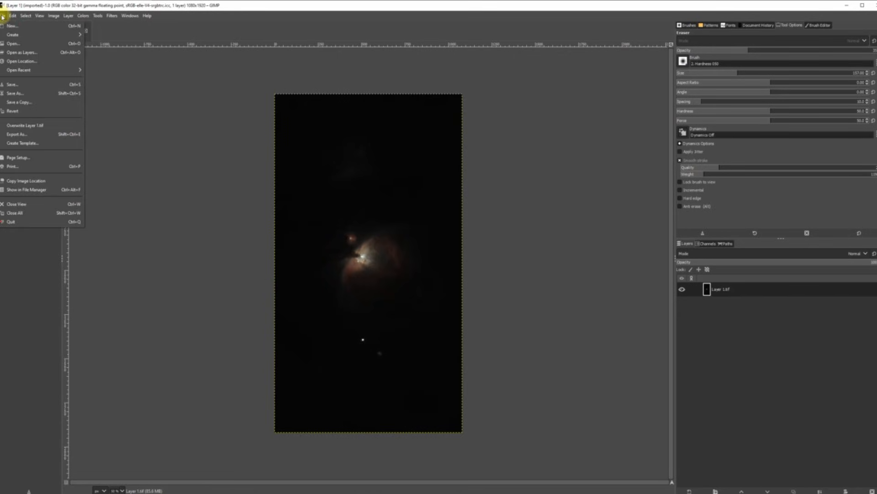
pyautogui.click(16, 53)
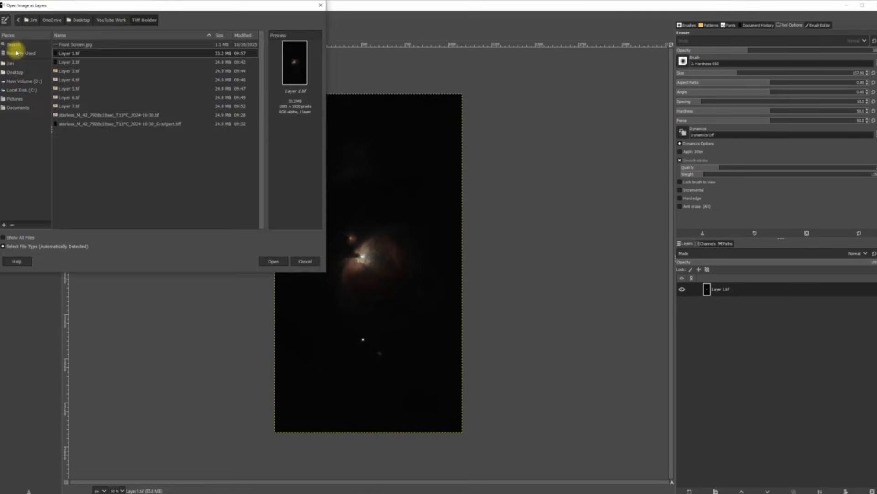
pyautogui.doubleClick(81, 73)
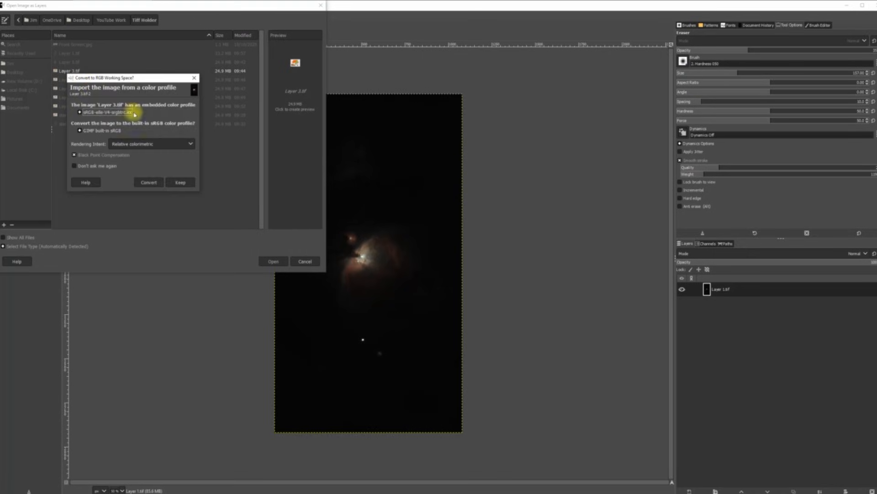
pyautogui.click(178, 181)
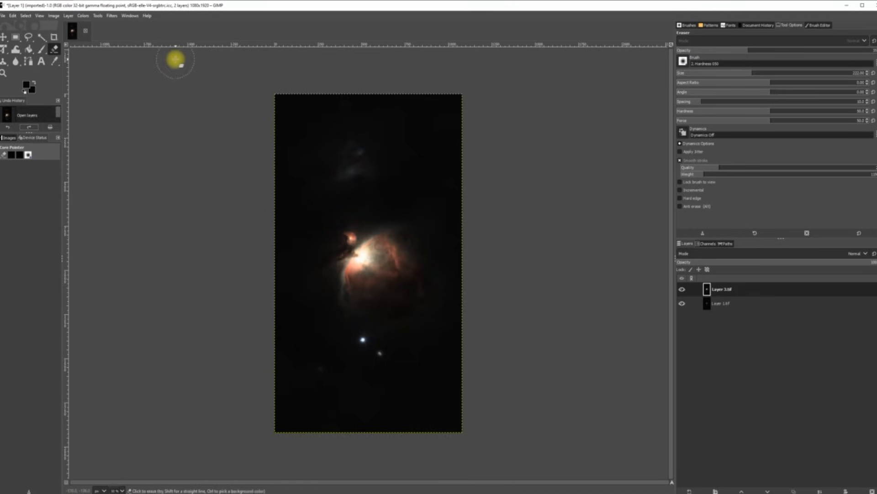
# Step: Add a white layer mask to Layer 3.tif
pyautogui.click(68, 15)
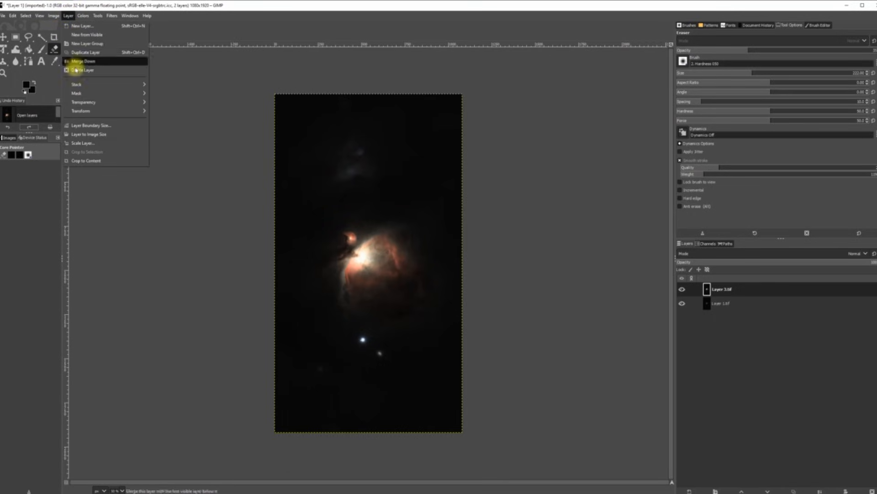
pyautogui.moveTo(77, 94)
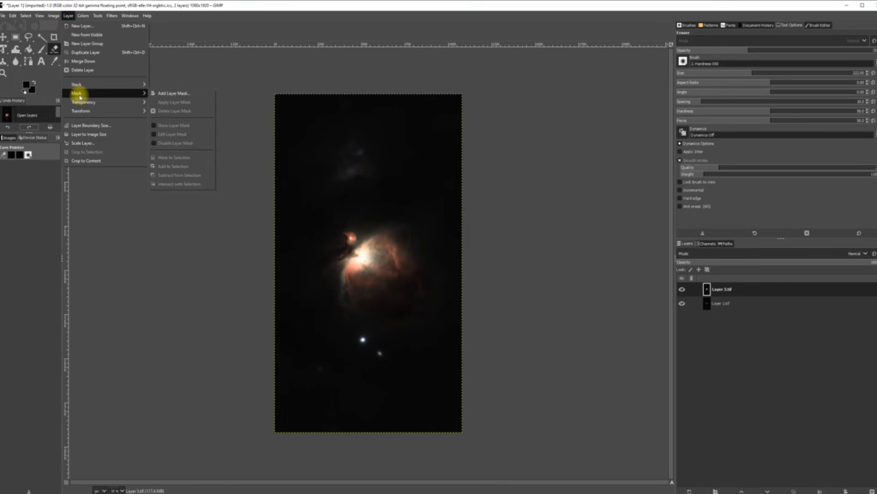
pyautogui.click(185, 94)
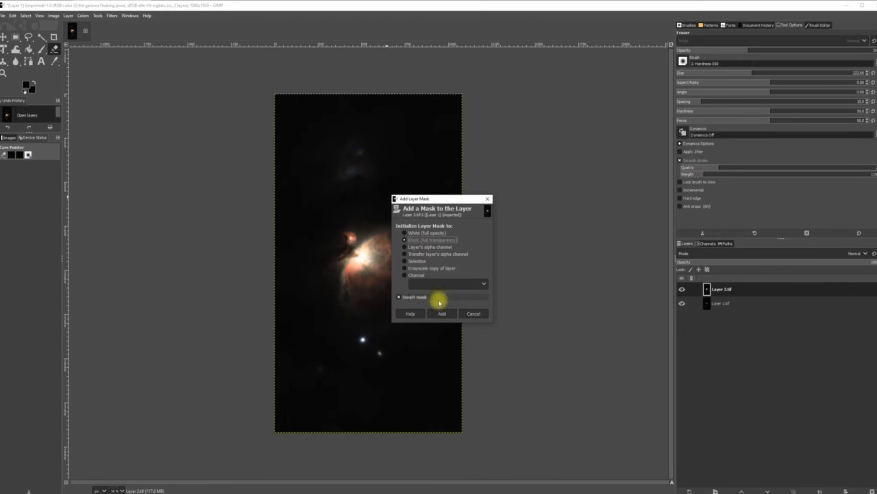
pyautogui.click(441, 314)
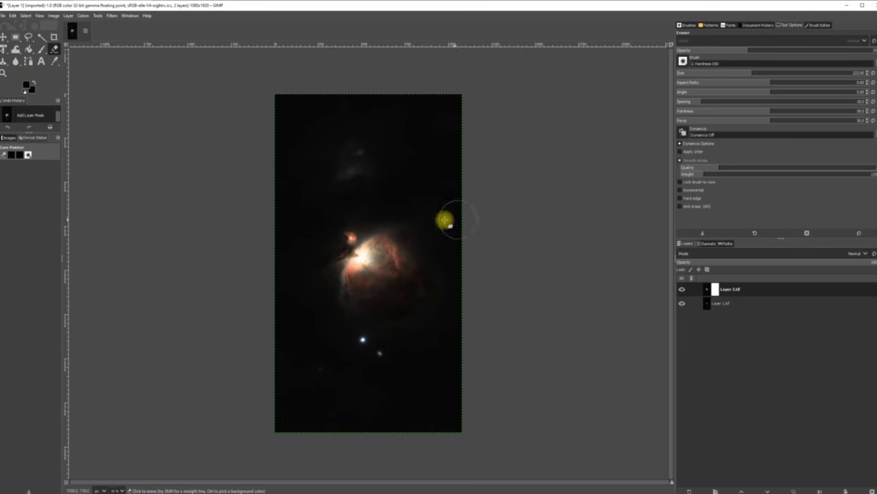
# Step: Erase the mask over the bright nebula core with a 256 eraser, redoing strokes as needed
pyautogui.click(753, 73)
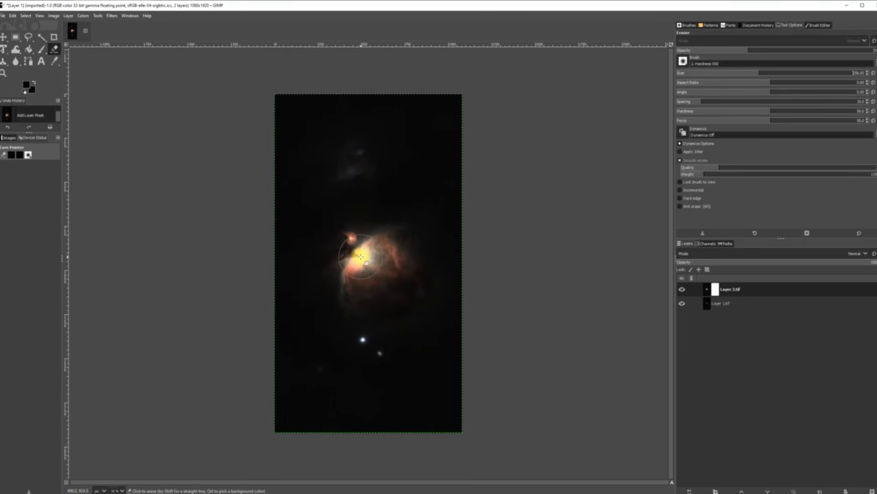
pyautogui.click(361, 257)
pyautogui.moveTo(363, 258)
pyautogui.mouseDown()
pyautogui.moveTo(358, 246)
pyautogui.moveTo(348, 260)
pyautogui.moveTo(565, 297)
pyautogui.moveTo(347, 251)
pyautogui.moveTo(358, 243)
pyautogui.moveTo(533, 304)
pyautogui.mouseUp()
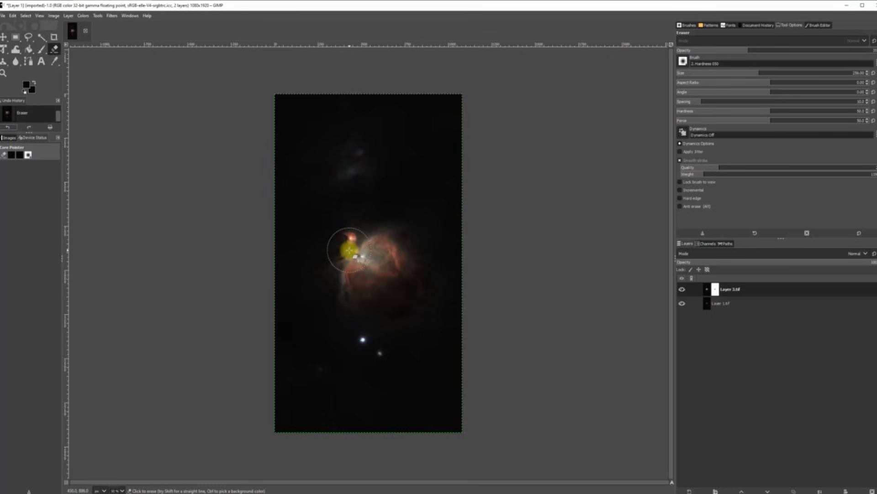
pyautogui.click(8, 129)
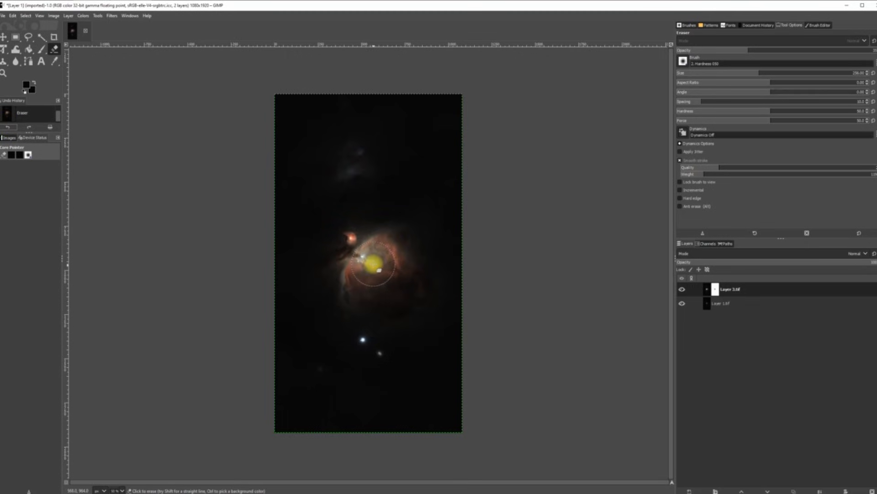
pyautogui.click(371, 260)
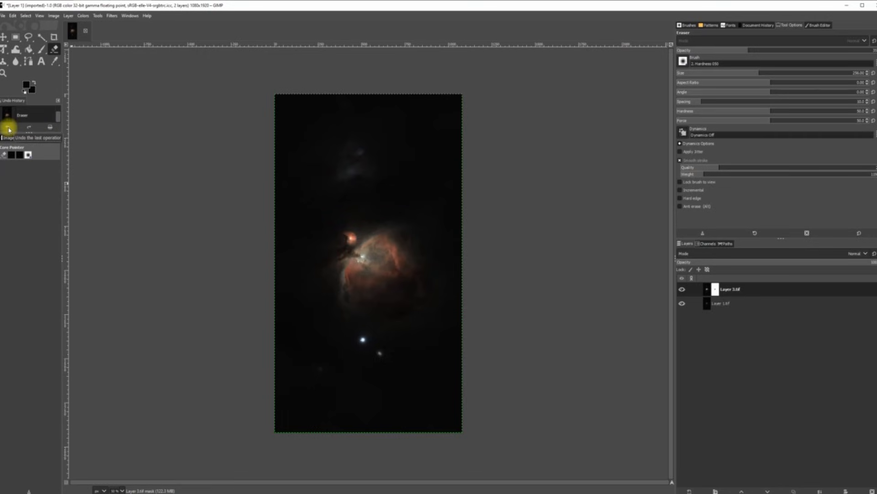
pyautogui.click(8, 128)
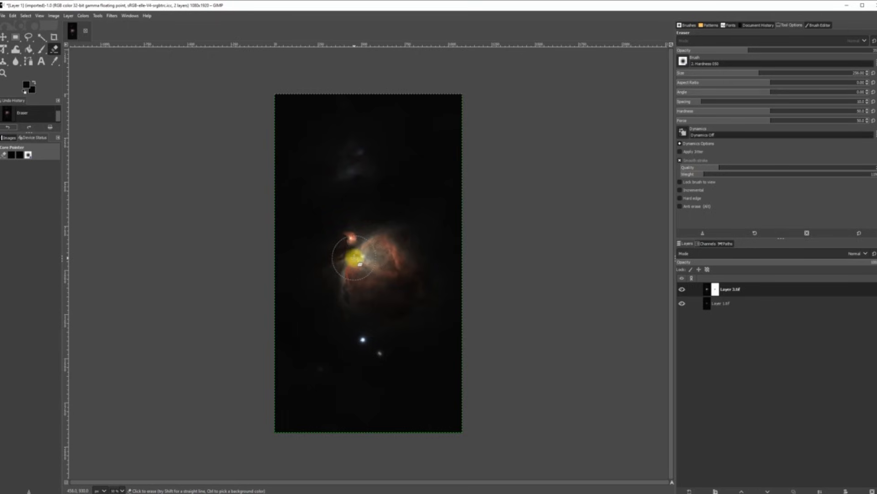
pyautogui.click(359, 258)
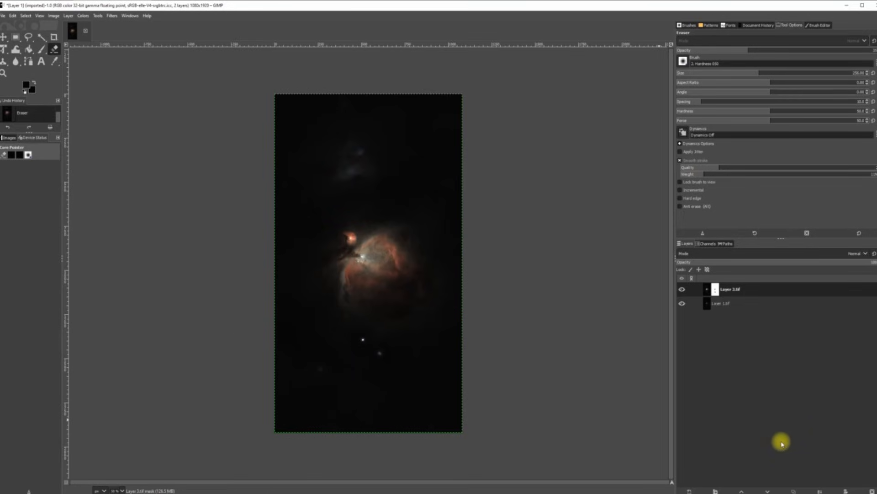
# Step: Merge Layer 3.tif down and export the result as TIFF over Layer 1.tif in Tiff Holder
pyautogui.click(819, 490)
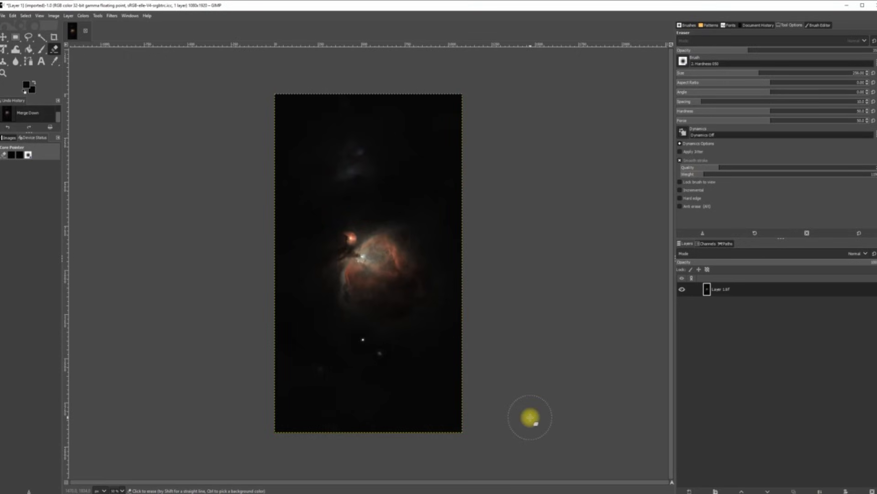
pyautogui.click(2, 15)
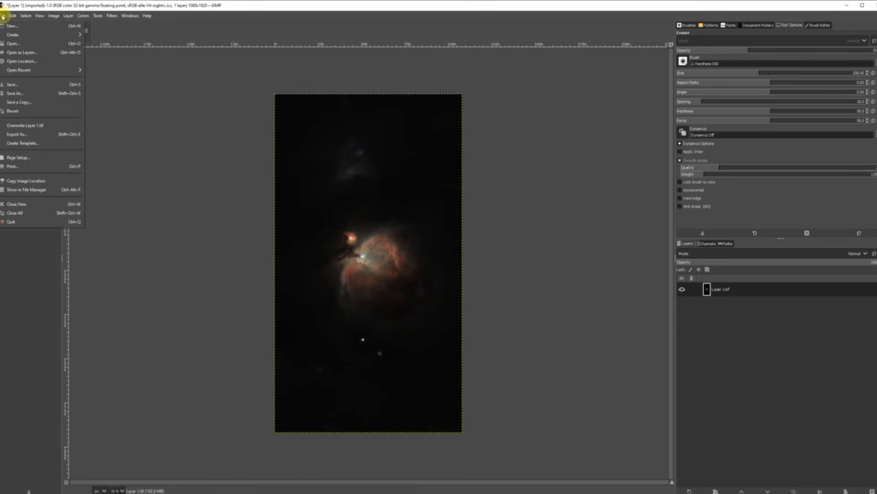
pyautogui.click(26, 134)
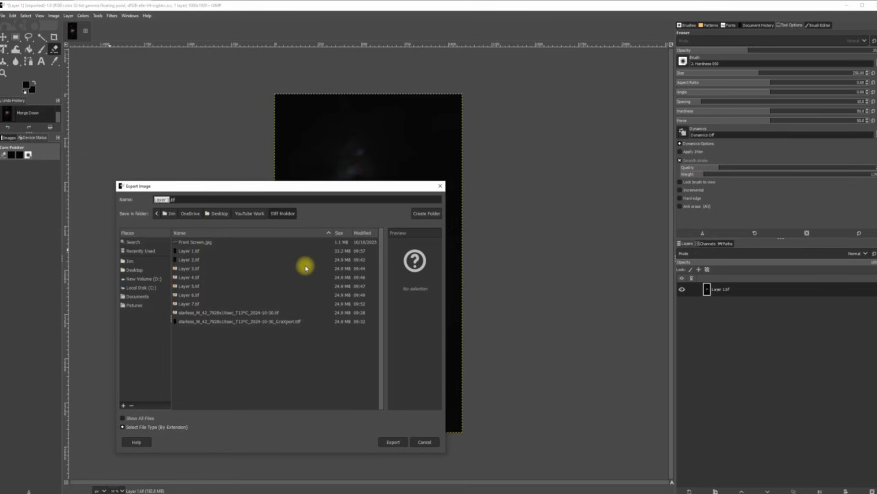
pyautogui.click(391, 442)
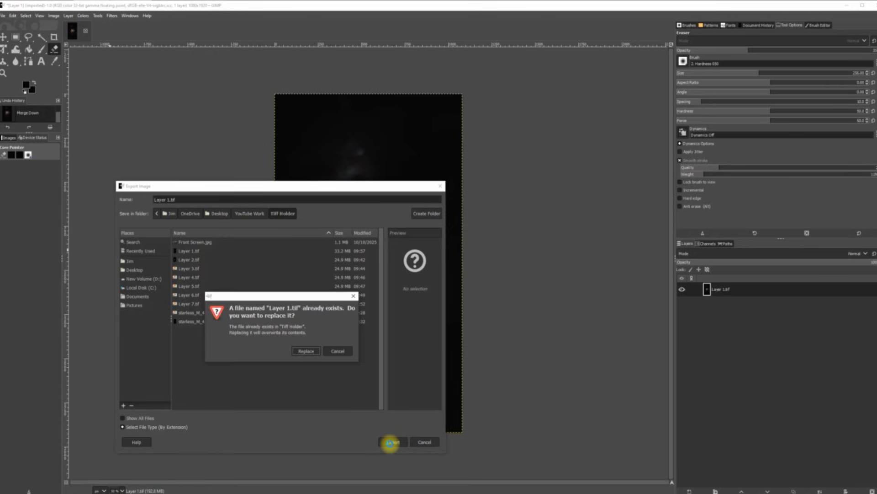
pyautogui.click(306, 351)
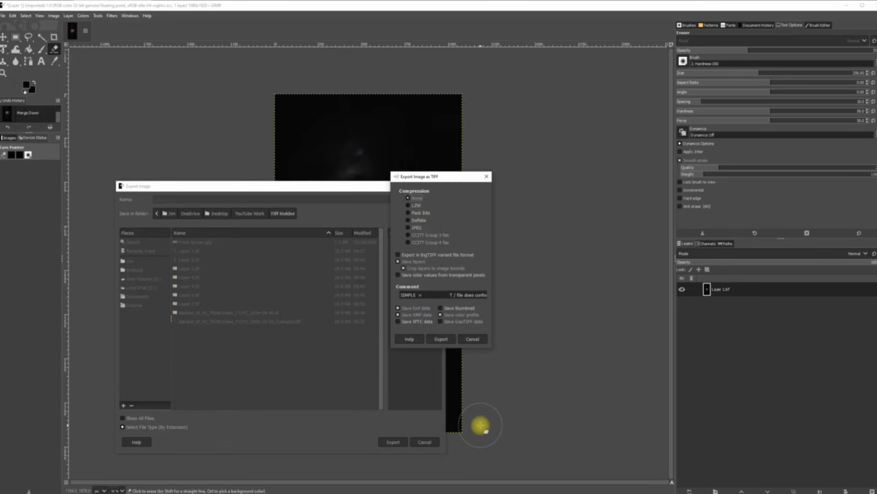
pyautogui.click(441, 339)
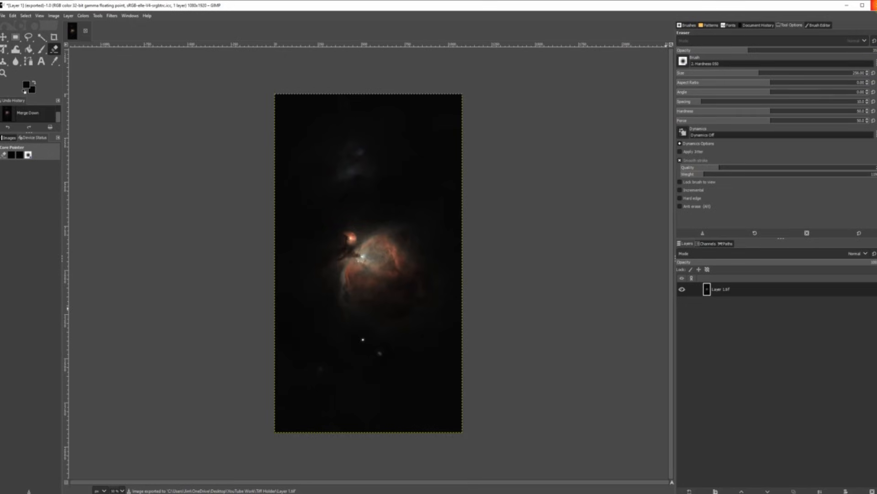
pyautogui.click(871, 5)
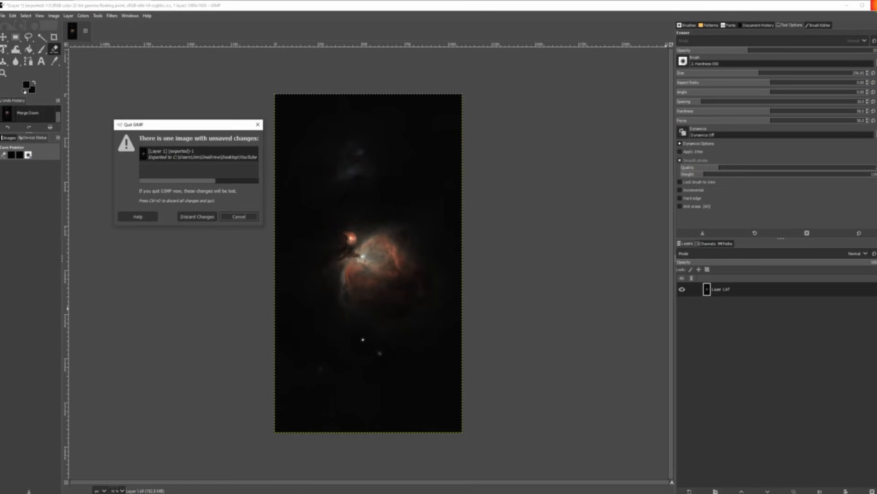
# Step: Discard changes and reopen Tiff Holder/Layer 1.tif as a layer, keeping its embedded profile
pyautogui.click(201, 216)
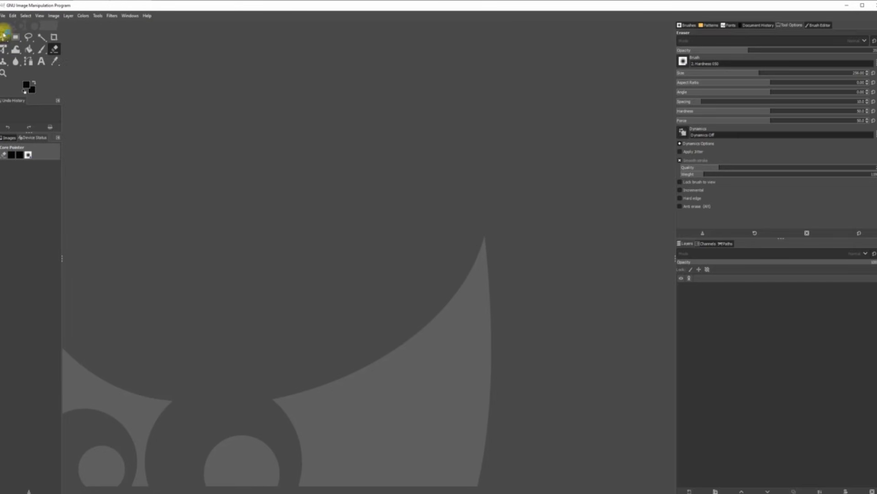
pyautogui.click(2, 17)
pyautogui.click(18, 52)
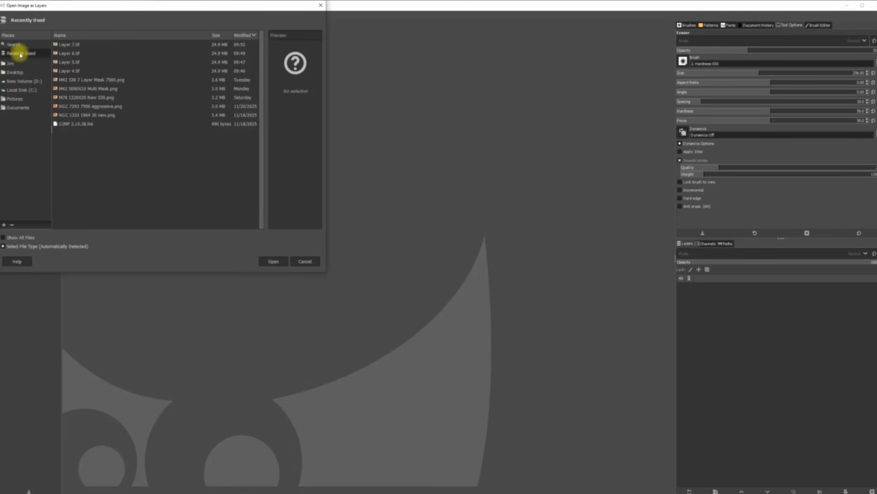
pyautogui.click(18, 72)
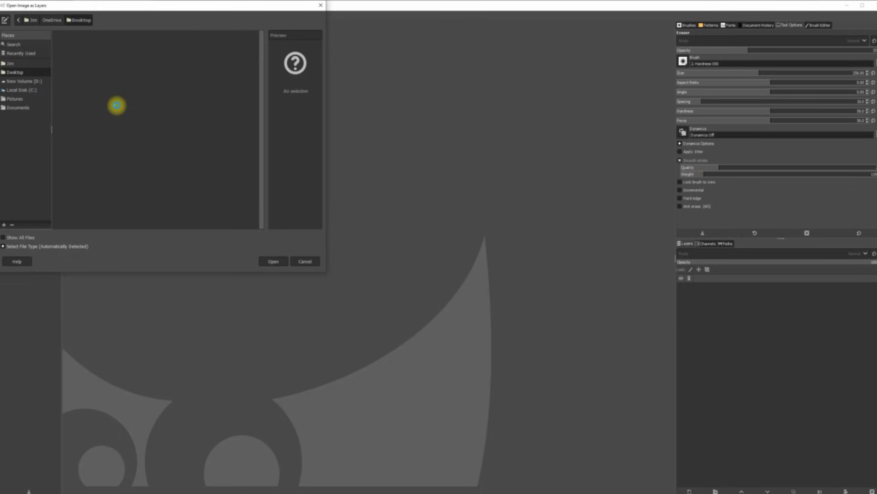
pyautogui.scroll(-8, 104, 98)
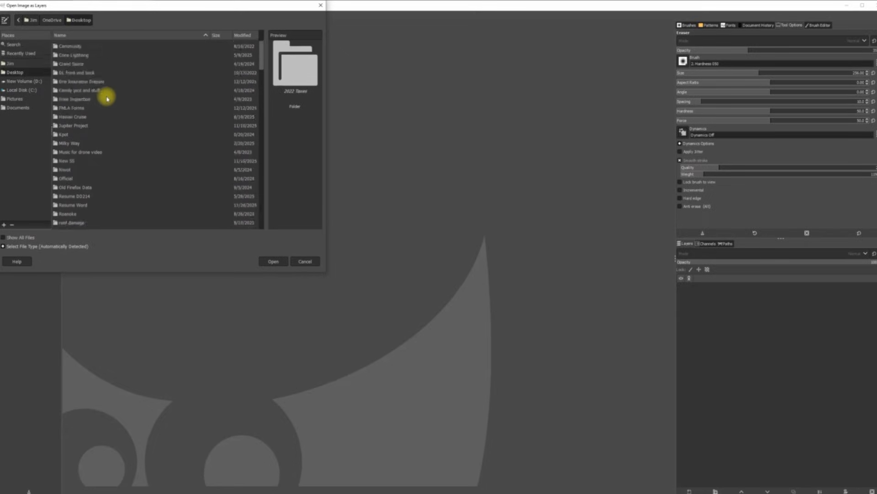
pyautogui.scroll(-5, 106, 97)
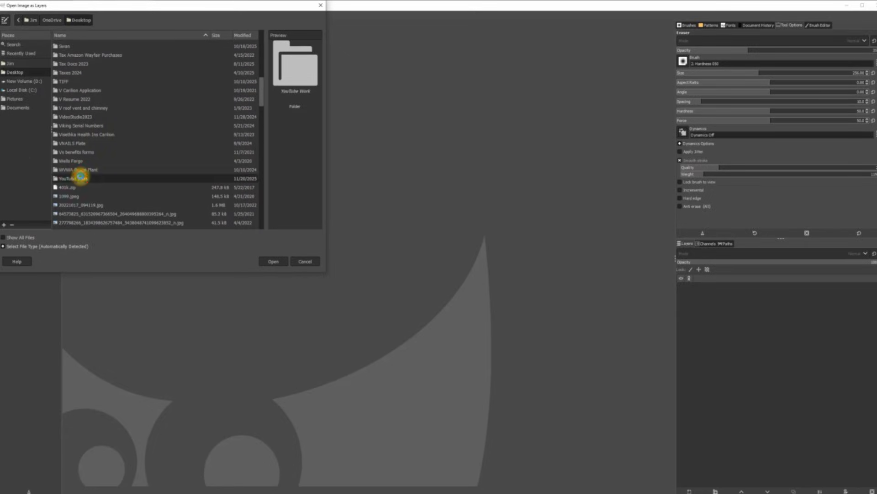
pyautogui.doubleClick(78, 178)
pyautogui.doubleClick(79, 54)
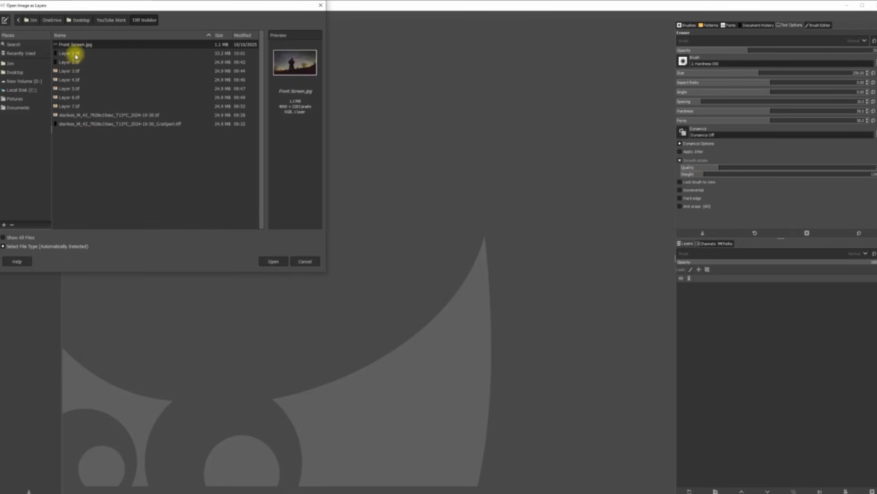
pyautogui.click(76, 54)
pyautogui.doubleClick(76, 54)
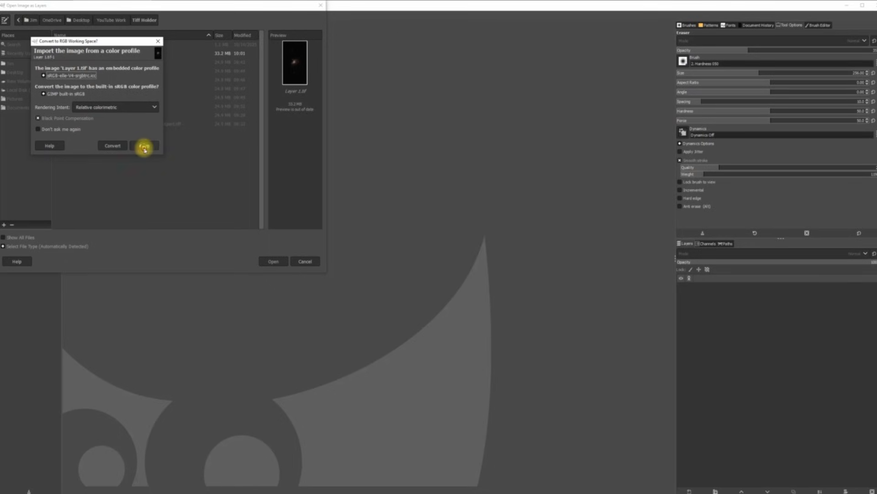
pyautogui.click(142, 144)
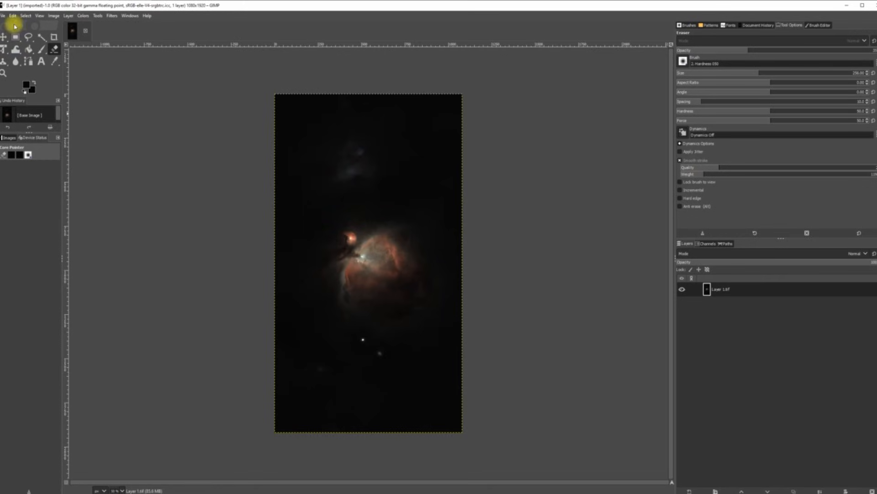
pyautogui.click(4, 16)
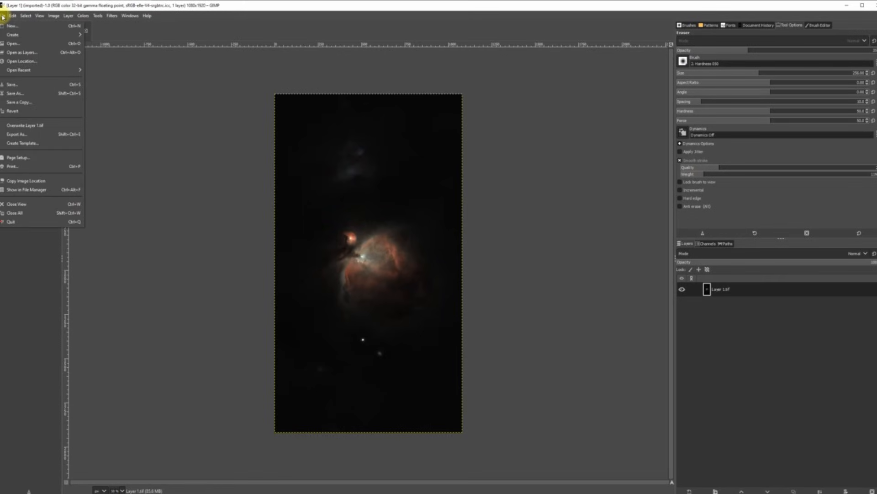
pyautogui.click(17, 52)
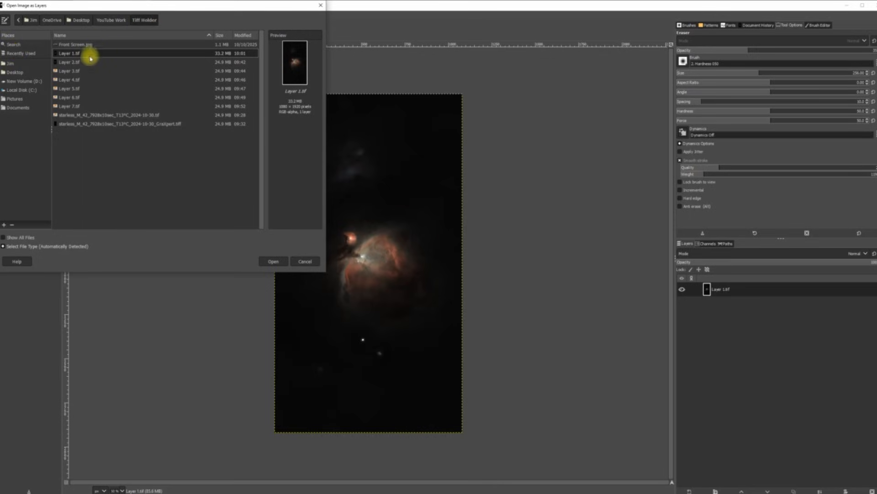
# Step: Add Layer 4.tif as a layer keeping its profile, and fit the image in the window
pyautogui.doubleClick(75, 82)
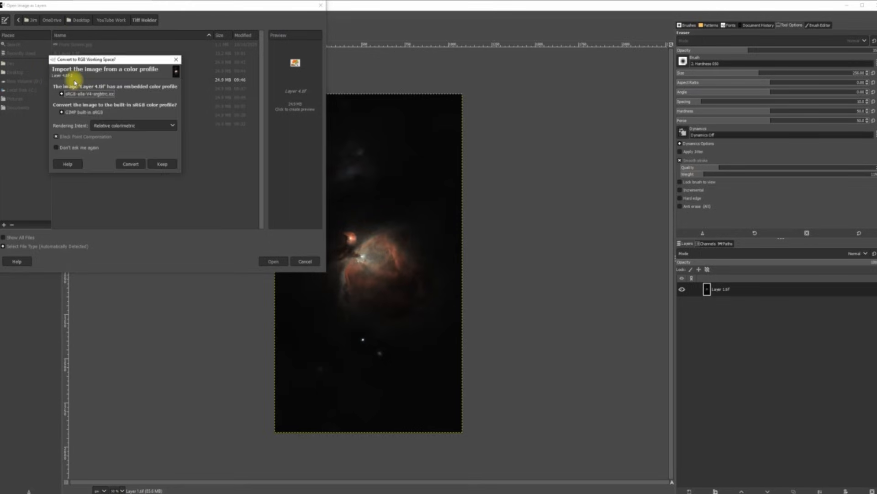
pyautogui.click(163, 163)
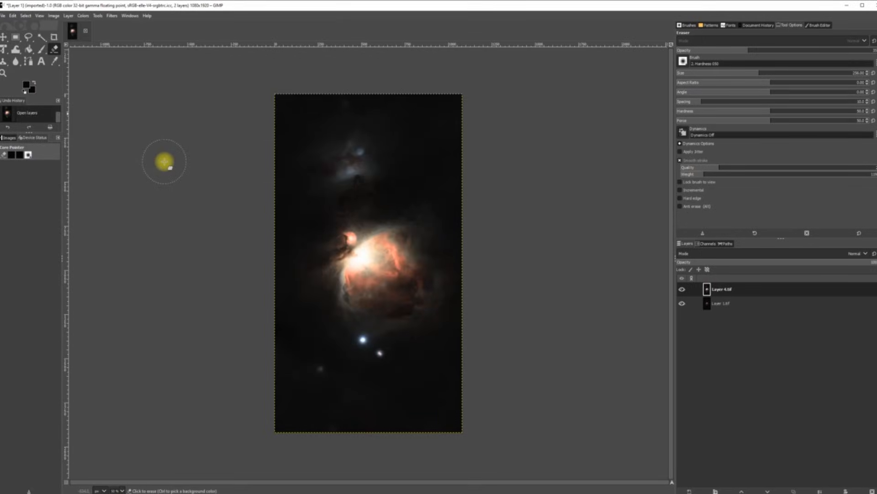
pyautogui.click(40, 17)
pyautogui.moveTo(98, 58)
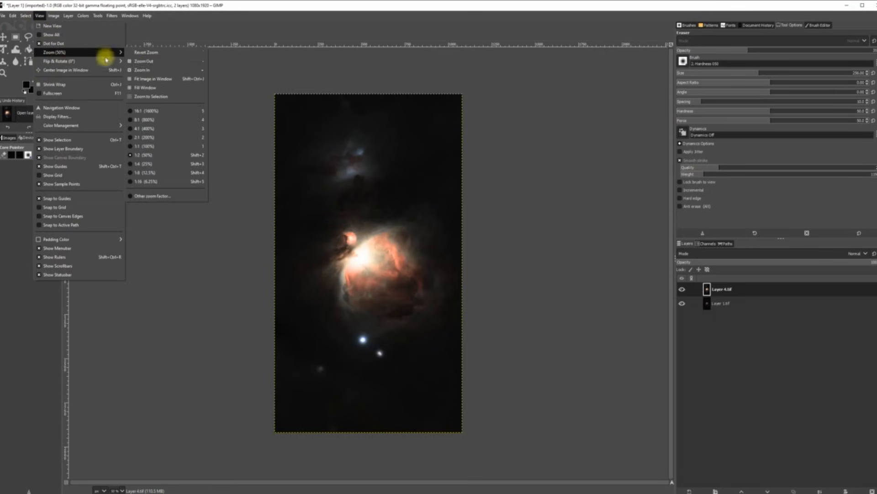
pyautogui.click(145, 79)
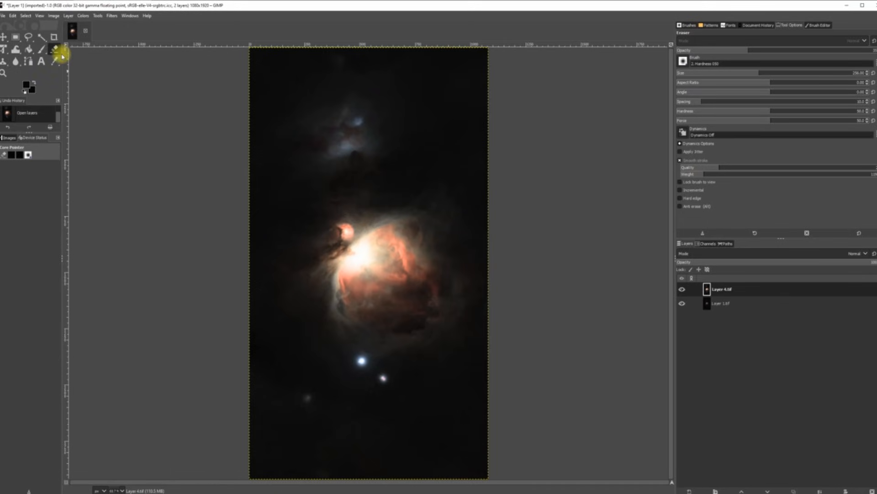
pyautogui.click(69, 16)
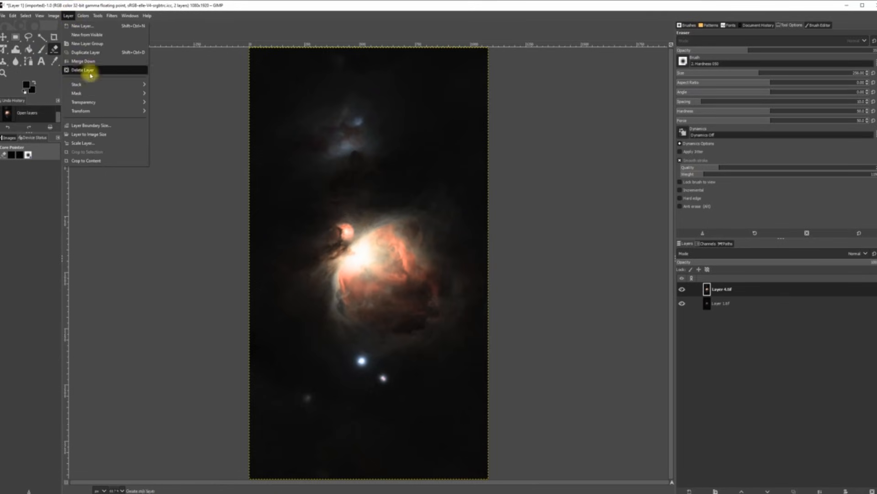
# Step: Add a white layer mask to Layer 4.tif
pyautogui.moveTo(91, 94)
pyautogui.click(172, 94)
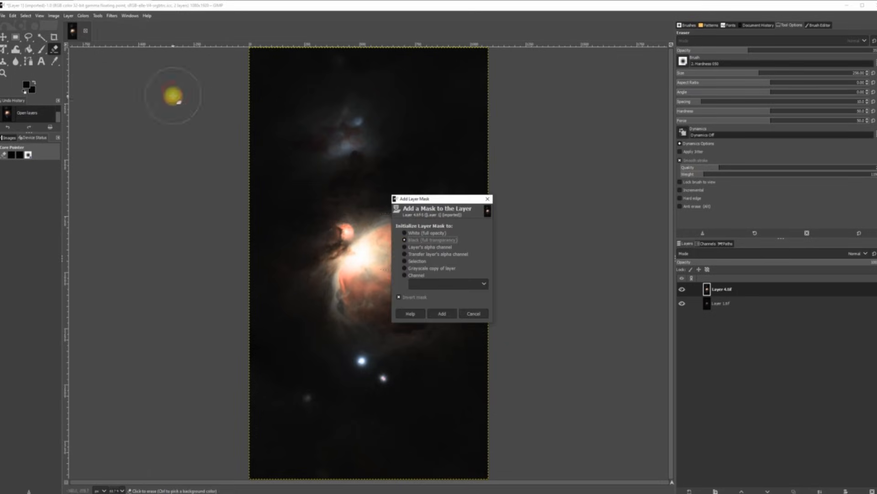
pyautogui.click(442, 314)
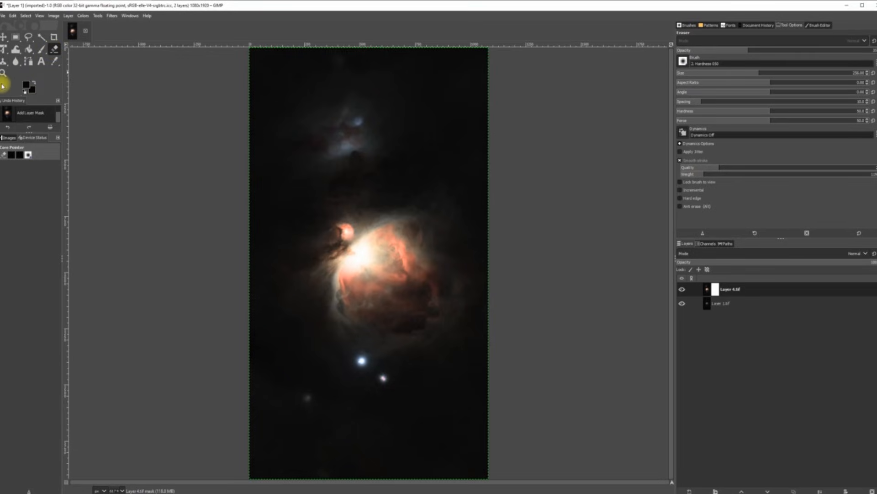
# Step: Erase the mask in dabs across the overexposed nebula core to reveal the layer below
pyautogui.click(360, 254)
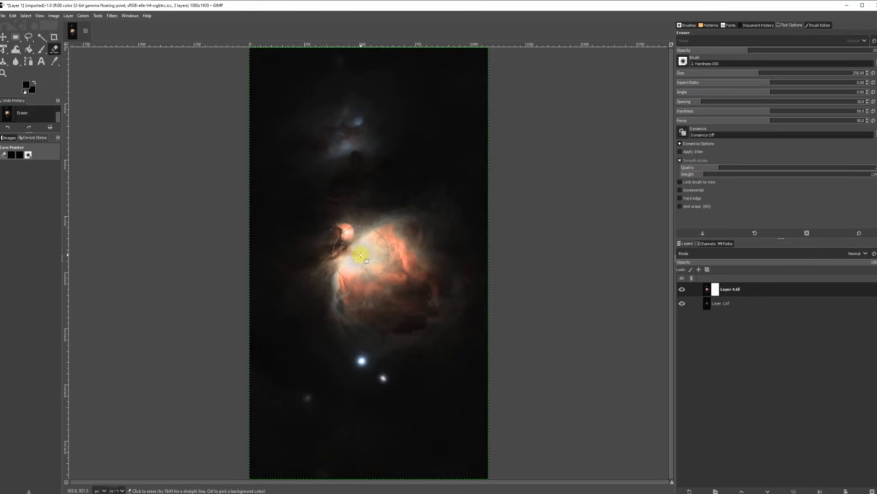
pyautogui.click(350, 260)
pyautogui.click(365, 251)
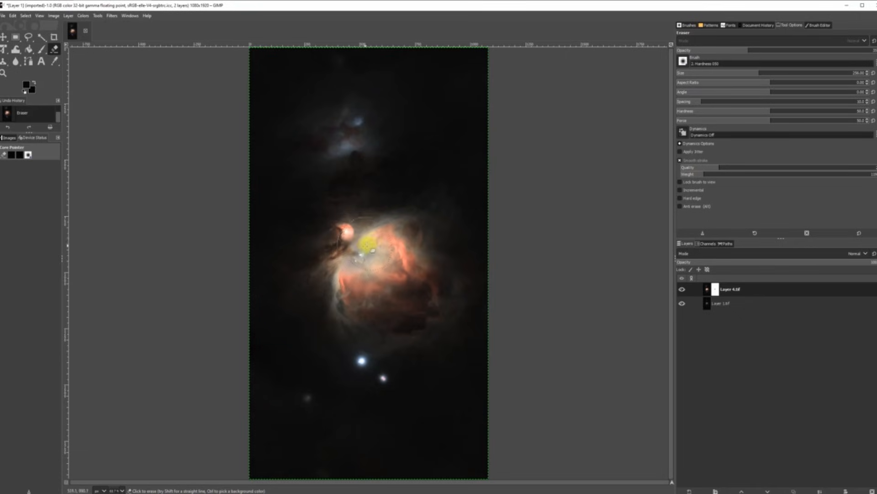
pyautogui.click(373, 243)
pyautogui.click(383, 255)
pyautogui.click(375, 270)
pyautogui.click(354, 276)
pyautogui.click(345, 276)
pyautogui.click(360, 281)
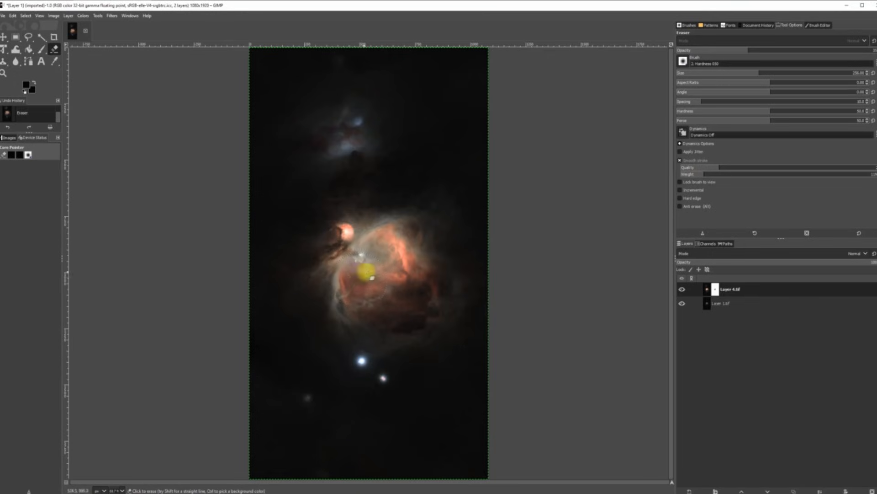
pyautogui.click(374, 249)
pyautogui.click(347, 250)
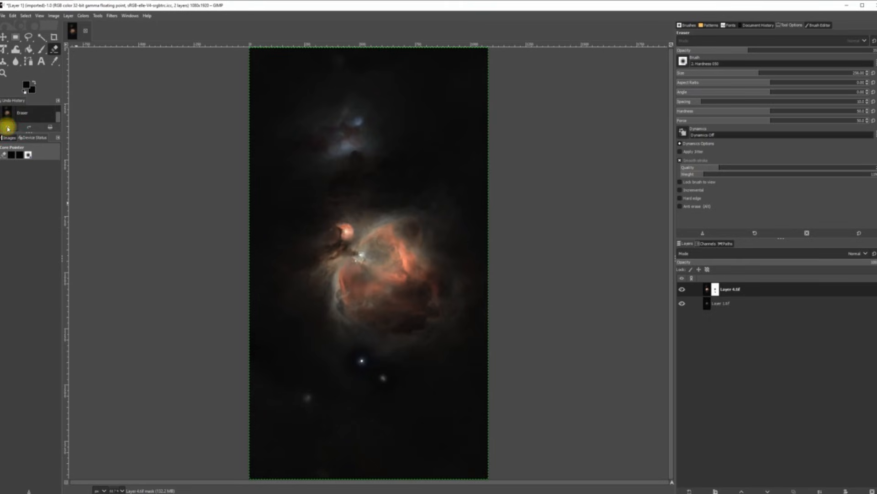
# Step: Undo the last erase strokes, trying a short stroke on the lower orange nebula in between
pyautogui.click(8, 127)
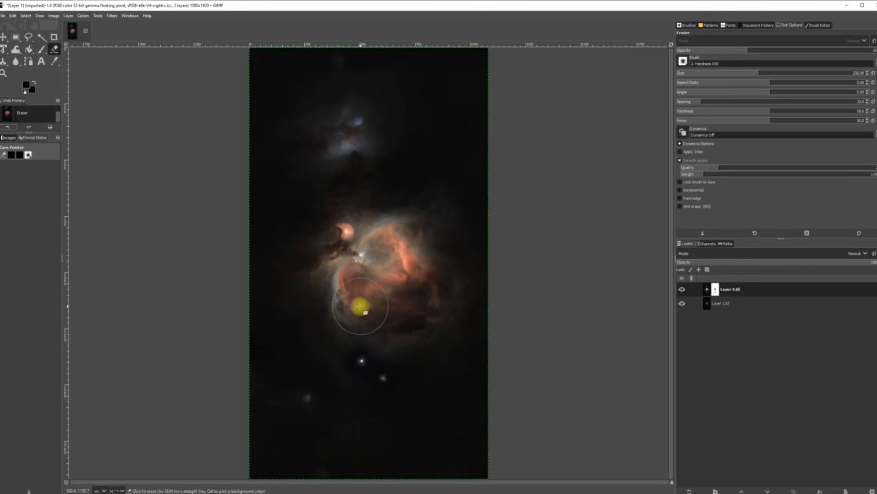
pyautogui.moveTo(360, 306)
pyautogui.mouseDown()
pyautogui.moveTo(368, 304)
pyautogui.moveTo(352, 307)
pyautogui.mouseUp()
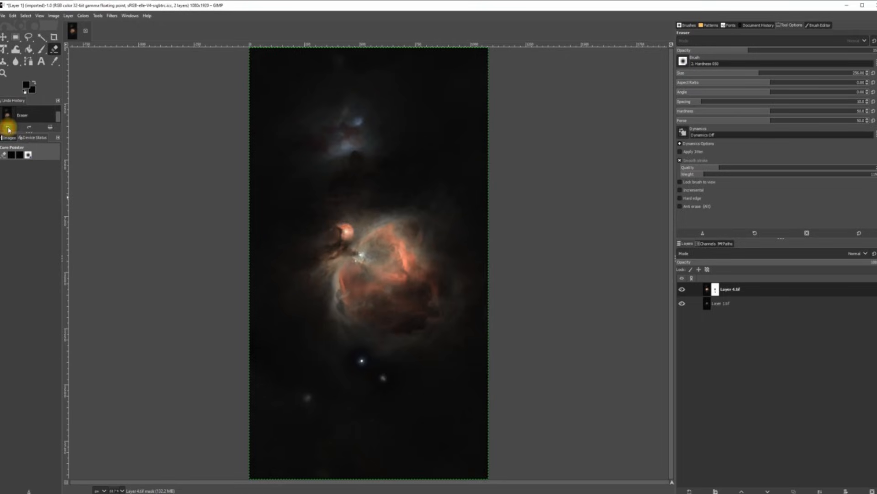
pyautogui.click(8, 128)
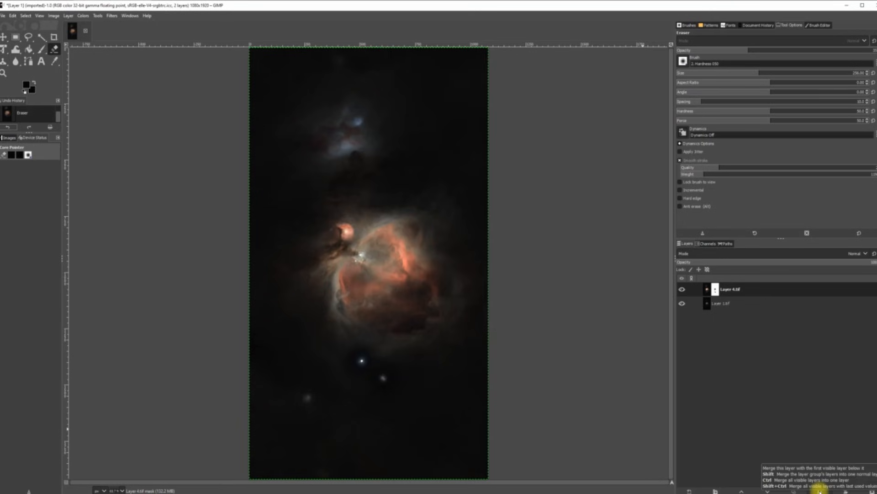
# Step: Merge Layer 4.tif down, export over Tiff Holder/Layer 1.tif, and quit GIMP discarding changes
pyautogui.click(819, 491)
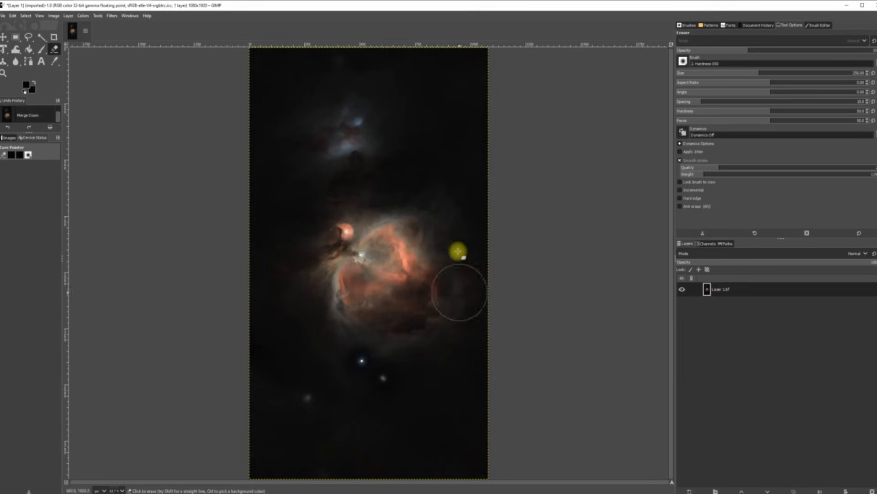
pyautogui.click(3, 16)
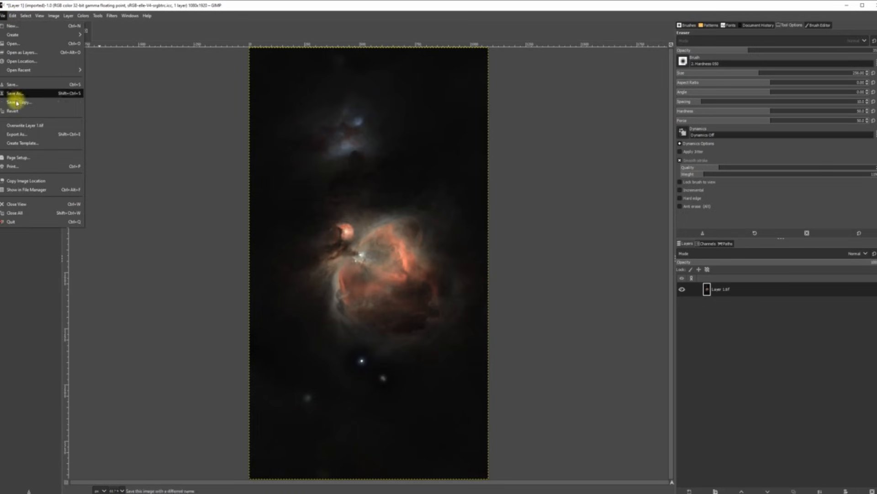
pyautogui.click(16, 134)
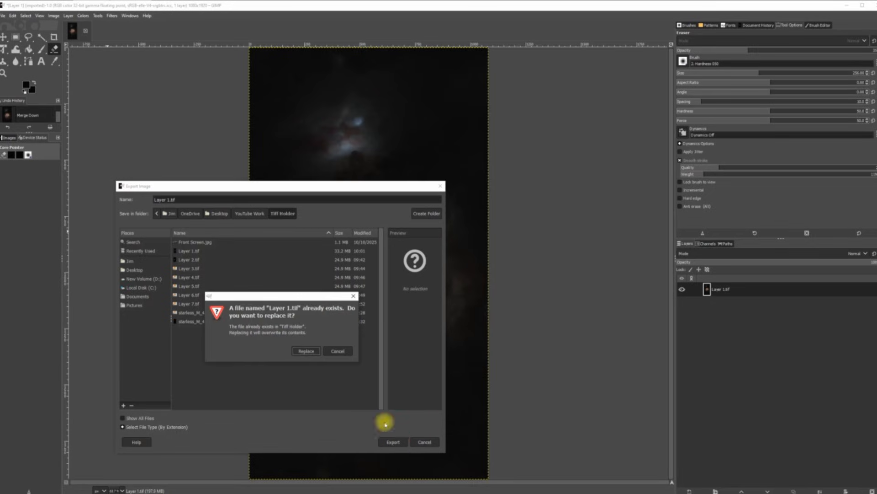
pyautogui.click(306, 351)
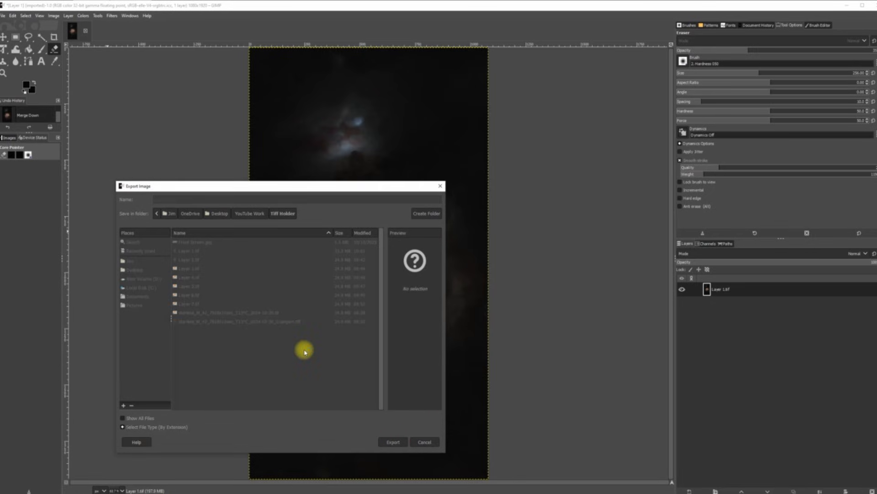
pyautogui.click(433, 338)
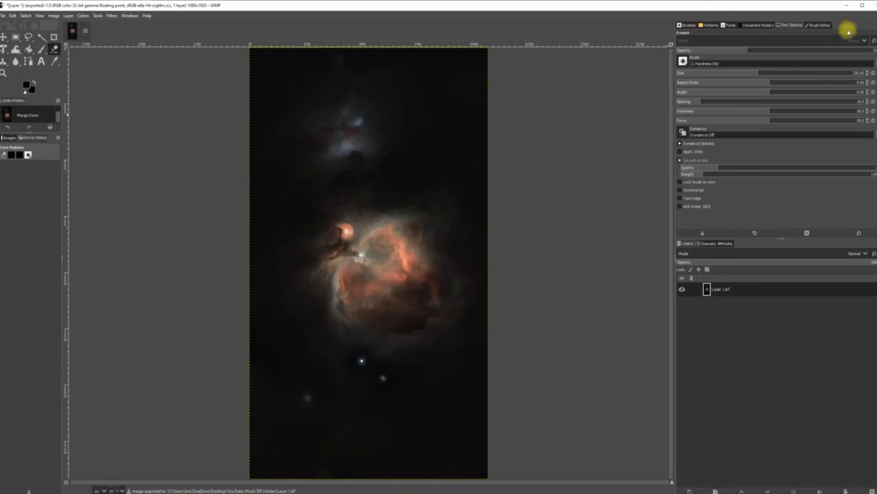
pyautogui.click(874, 6)
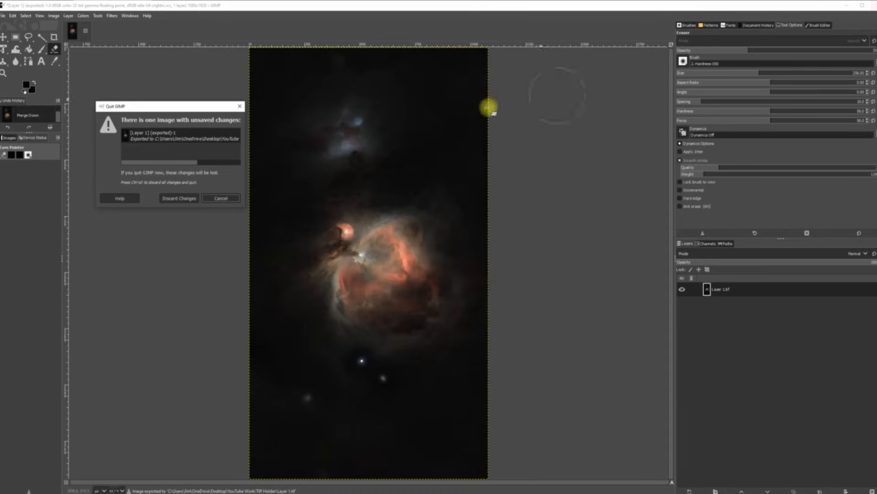
pyautogui.click(173, 197)
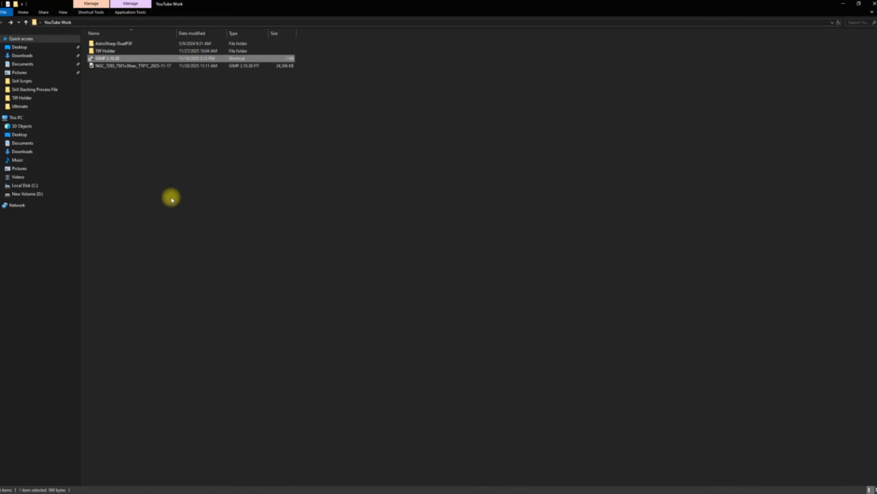
# Step: Relaunch GIMP from its shortcut in the YouTube Work folder
pyautogui.doubleClick(111, 58)
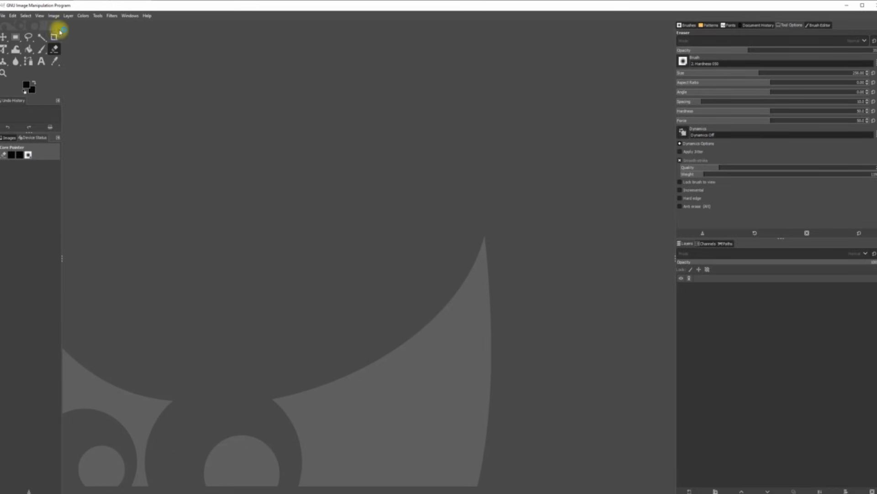
# Step: Open Desktop > YouTube Work > Tiff Holder > Layer 1.tif as layers, keeping its embedded colour profile
pyautogui.click(3, 16)
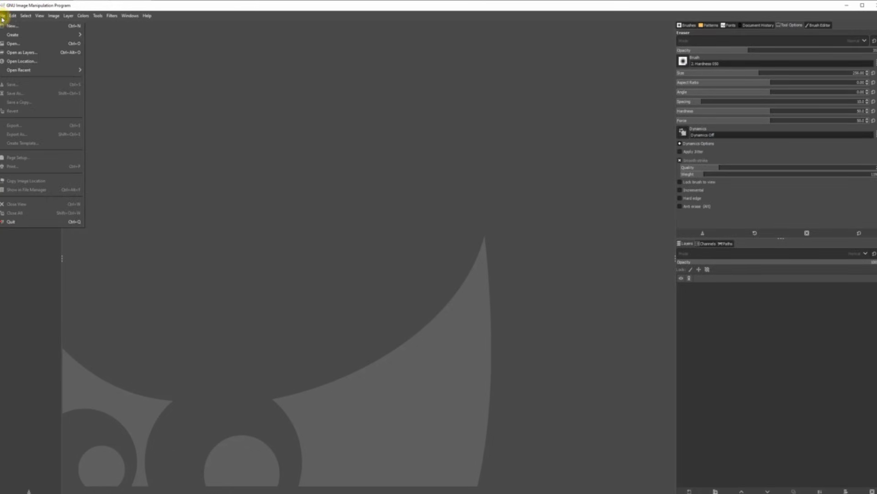
pyautogui.click(21, 52)
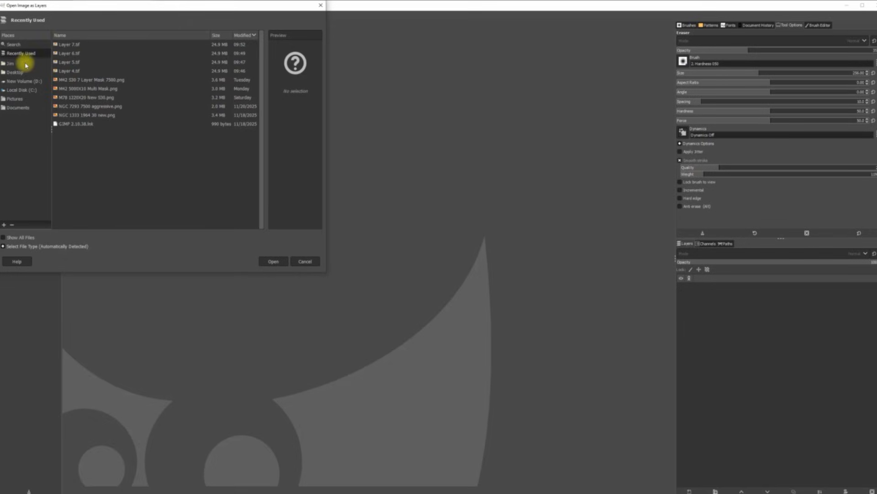
pyautogui.click(20, 72)
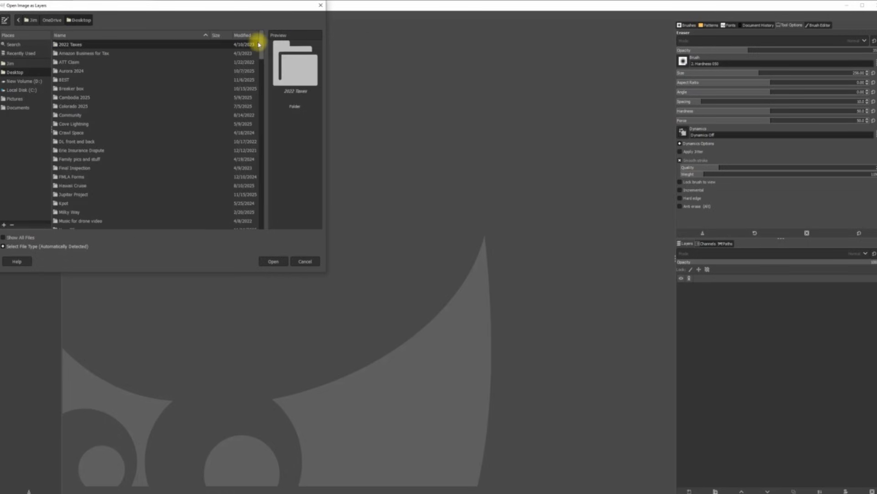
pyautogui.scroll(-15, 94, 166)
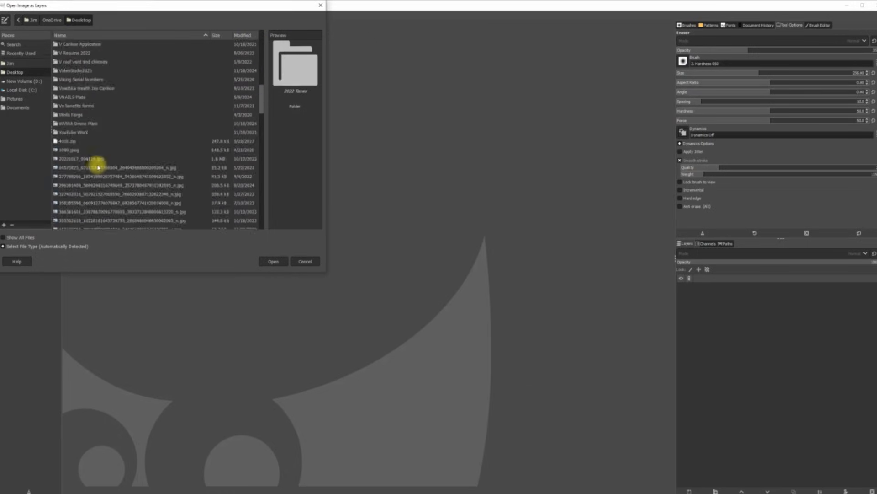
pyautogui.doubleClick(69, 134)
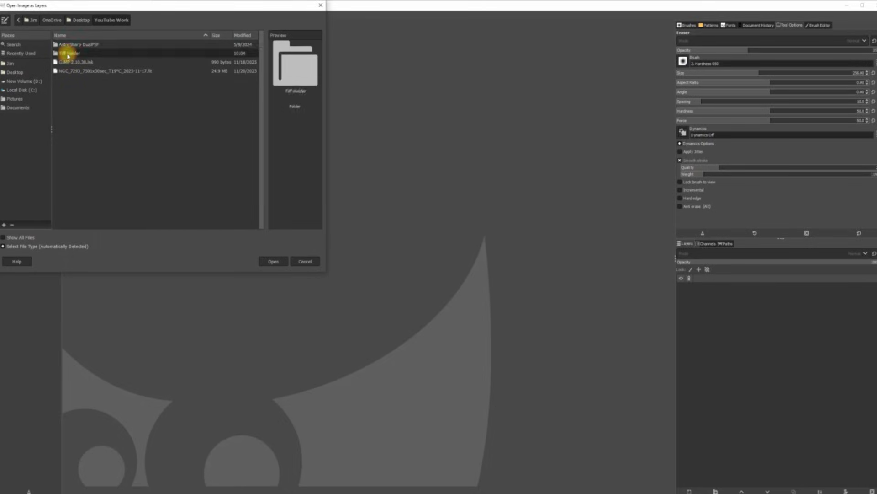
pyautogui.doubleClick(67, 54)
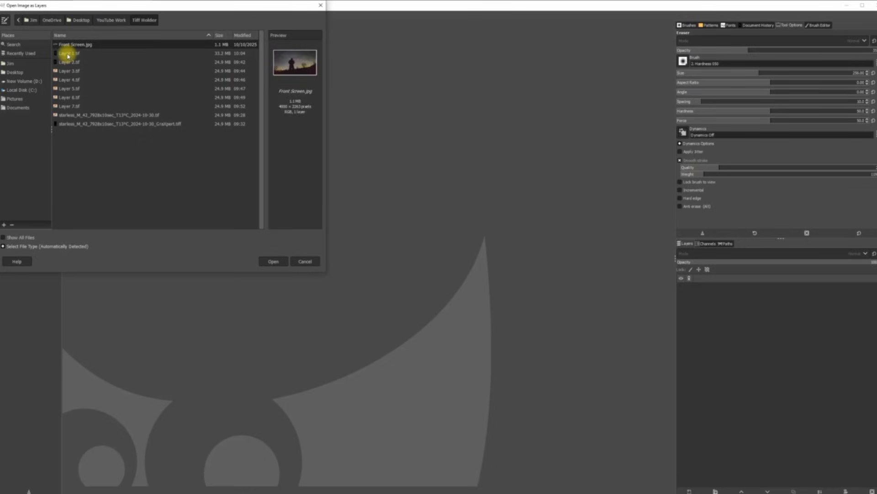
pyautogui.doubleClick(68, 55)
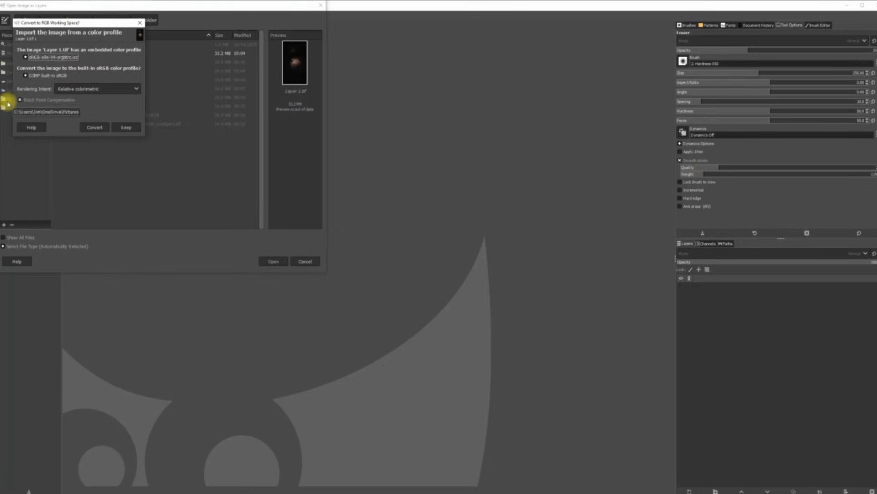
pyautogui.click(128, 126)
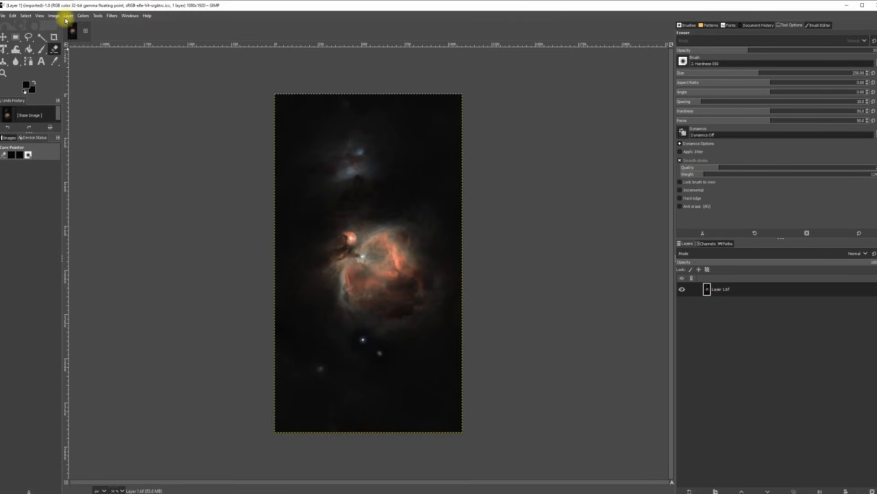
# Step: Zoom the view to fit the whole image in the window
pyautogui.click(39, 15)
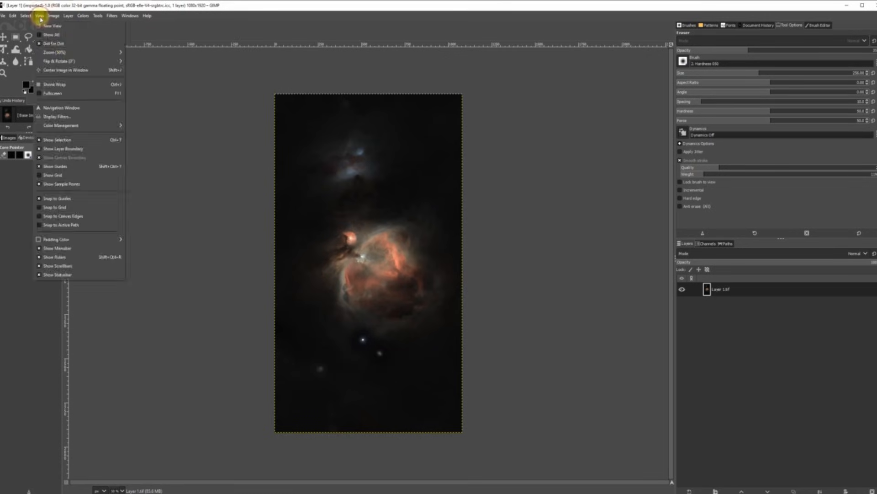
pyautogui.moveTo(69, 54)
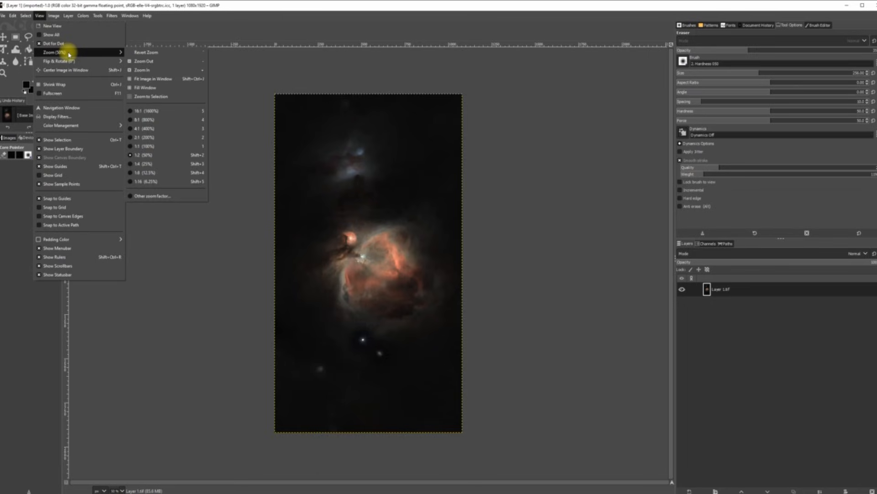
pyautogui.click(142, 79)
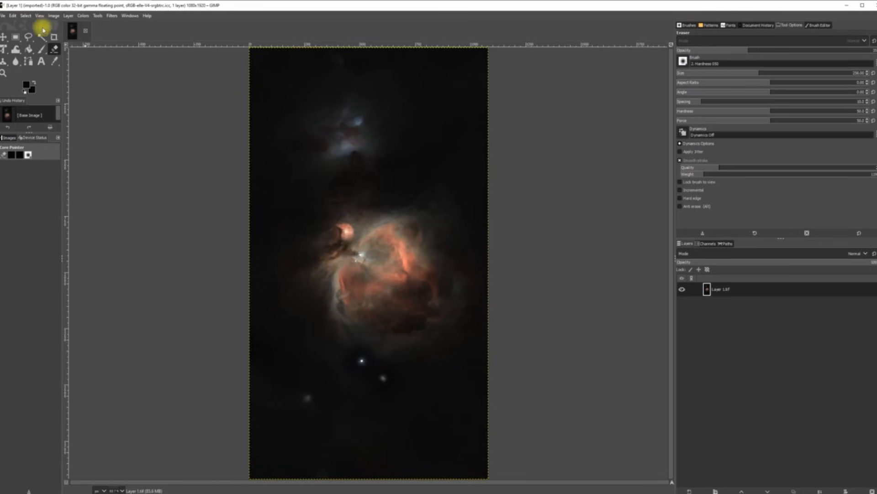
# Step: Add Layer 5.tif as a new layer above Layer 1.tif, keeping its colour profile
pyautogui.click(4, 16)
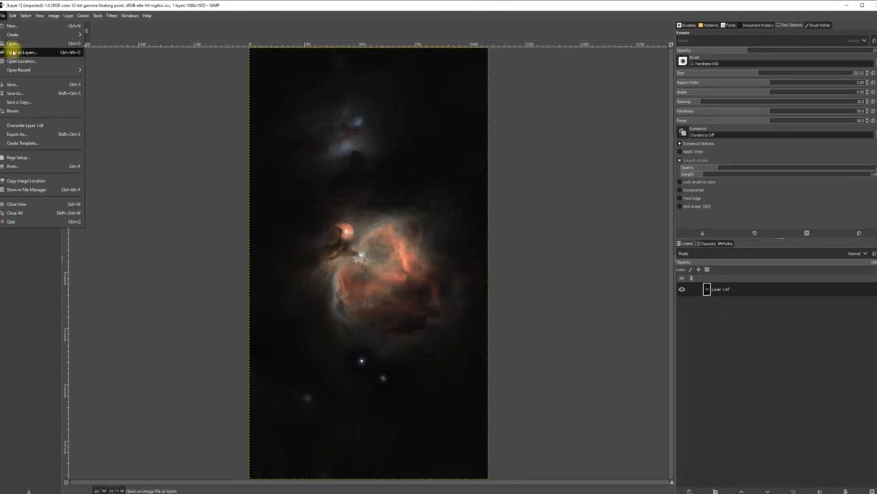
pyautogui.click(10, 52)
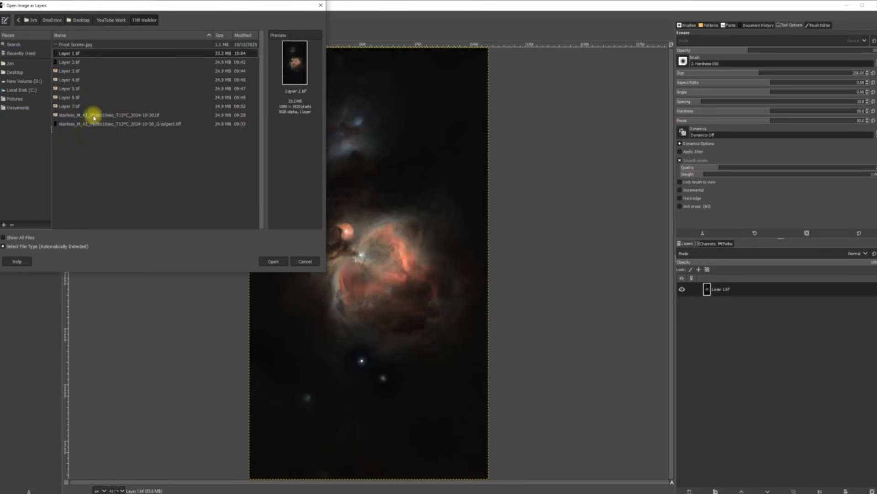
pyautogui.doubleClick(68, 91)
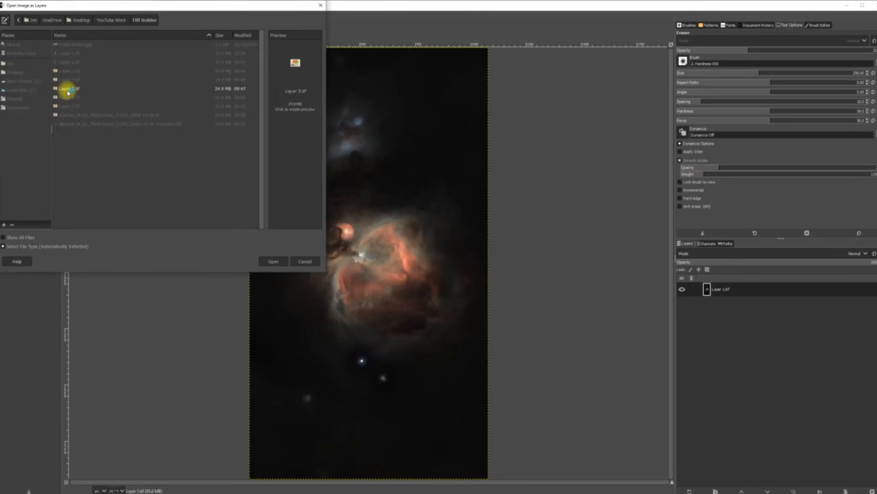
pyautogui.click(146, 145)
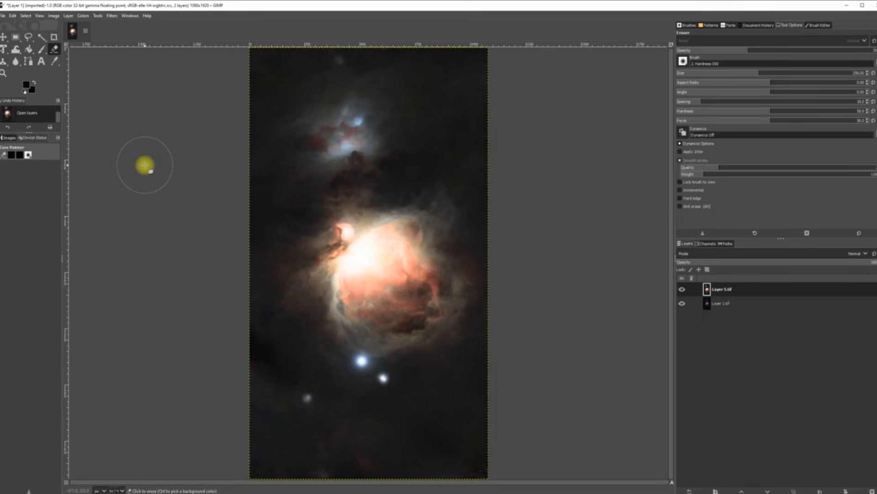
pyautogui.click(73, 17)
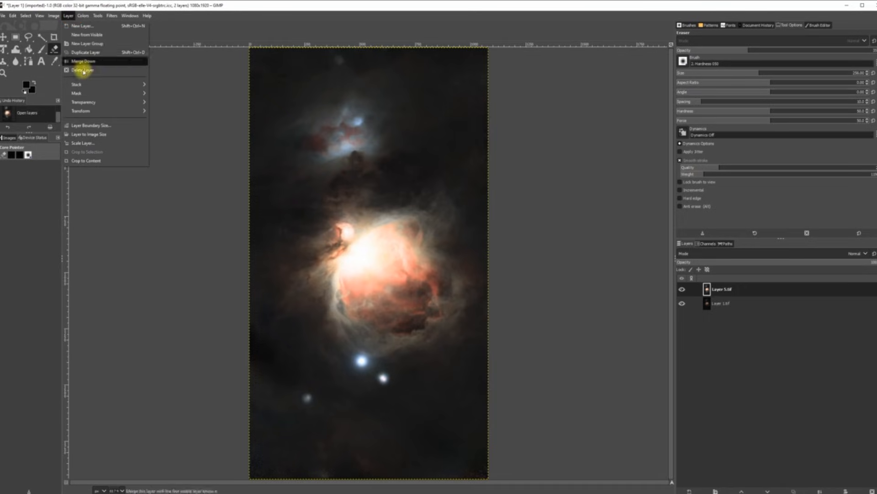
# Step: Add a white layer mask to Layer 5.tif and set the eraser size to 340
pyautogui.moveTo(82, 93)
pyautogui.click(173, 93)
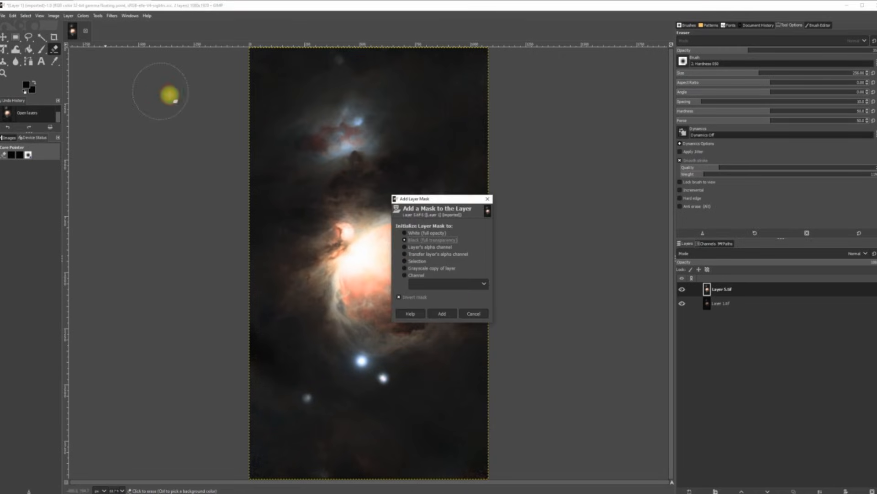
pyautogui.click(440, 314)
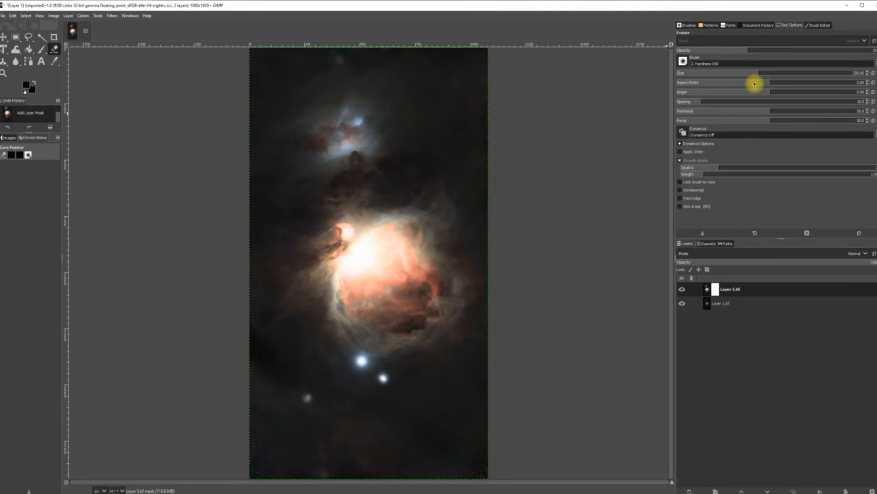
pyautogui.moveTo(762, 73); pyautogui.dragTo(775, 73)
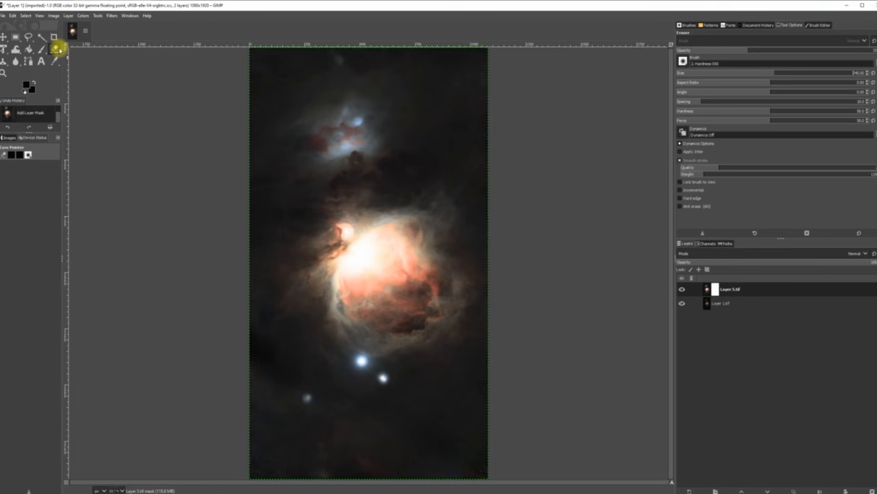
# Step: Dab the eraser repeatedly over the blown-out nebula core, ending with a streak across it
pyautogui.click(357, 252)
pyautogui.click(349, 264)
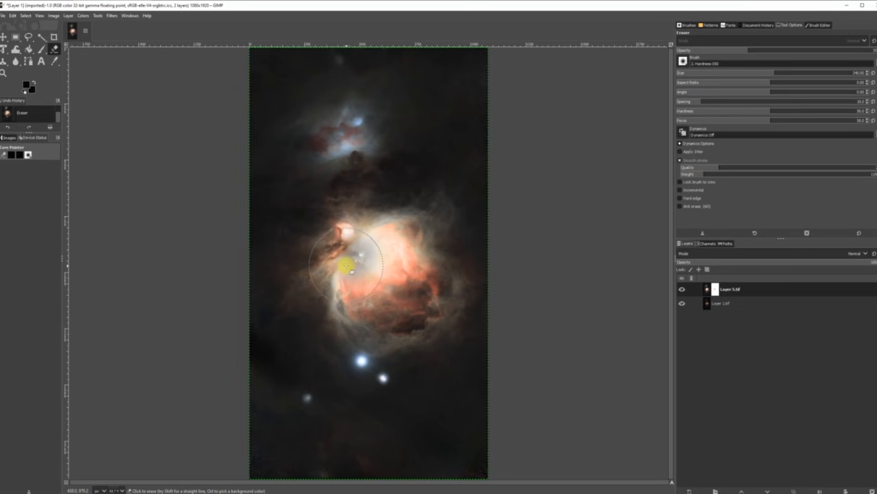
pyautogui.click(345, 269)
pyautogui.click(352, 276)
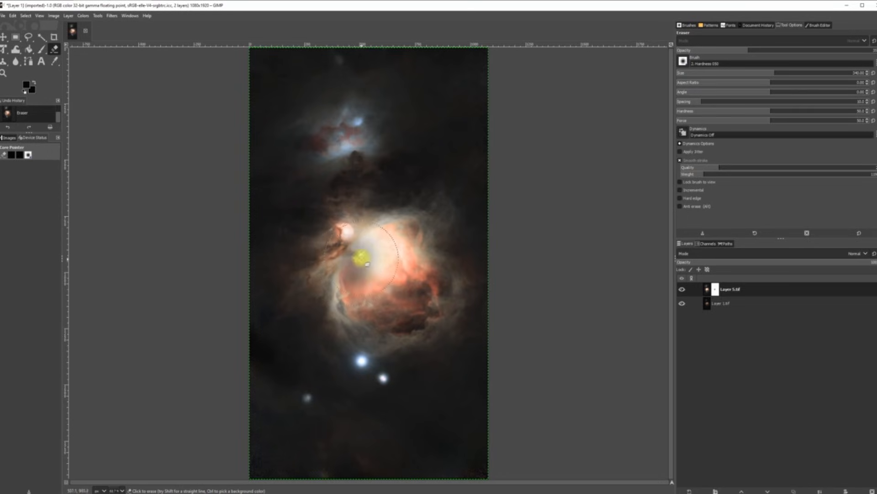
pyautogui.click(363, 257)
pyautogui.click(378, 238)
pyautogui.click(383, 254)
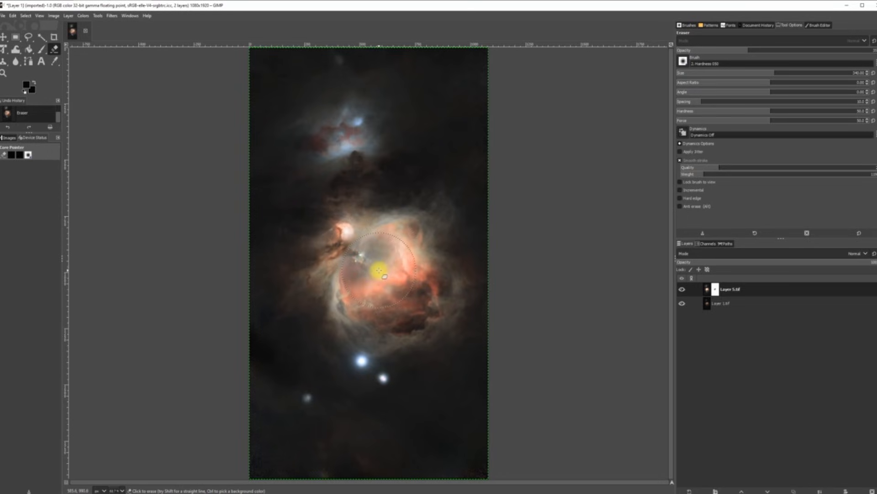
pyautogui.click(378, 270)
pyautogui.click(348, 232)
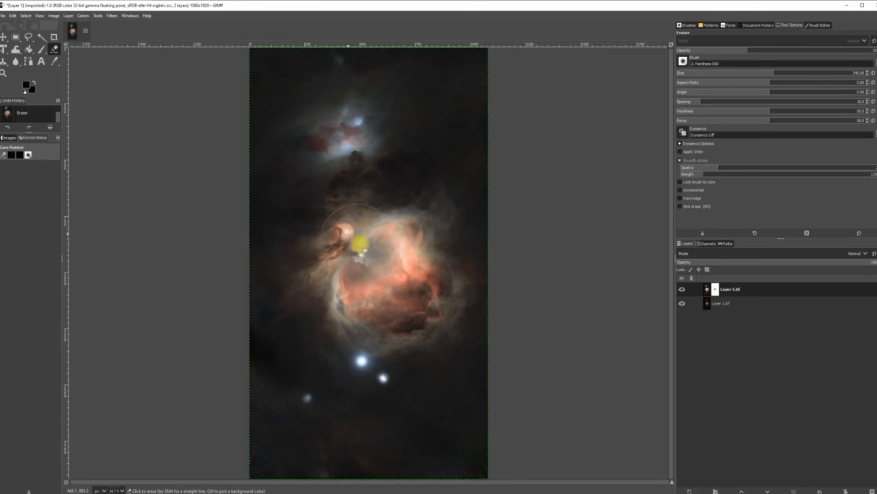
pyautogui.click(363, 250)
pyautogui.click(353, 265)
pyautogui.moveTo(349, 274)
pyautogui.mouseDown()
pyautogui.moveTo(385, 243)
pyautogui.moveTo(402, 260)
pyautogui.moveTo(372, 283)
pyautogui.moveTo(348, 284)
pyautogui.moveTo(372, 290)
pyautogui.moveTo(388, 231)
pyautogui.moveTo(437, 323)
pyautogui.moveTo(509, 361)
pyautogui.mouseUp()
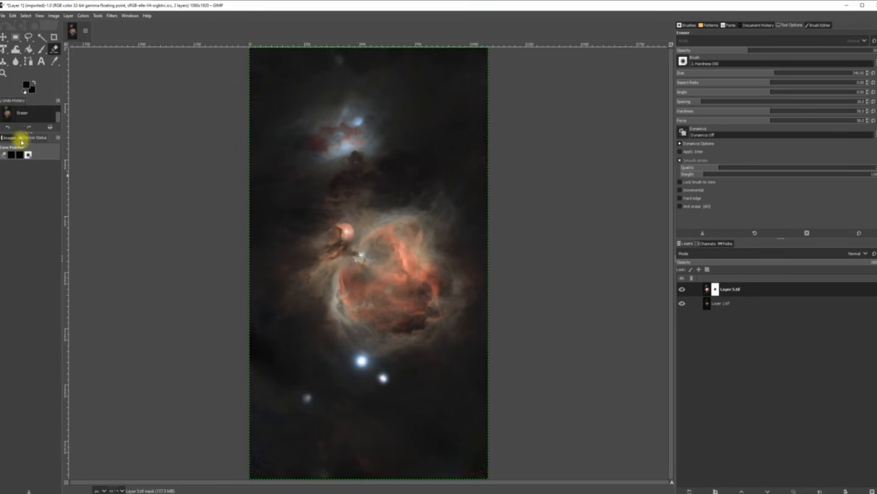
# Step: Undo the streak, erase the bright knot and nebula centre, and dim the bright star's glow
pyautogui.click(8, 127)
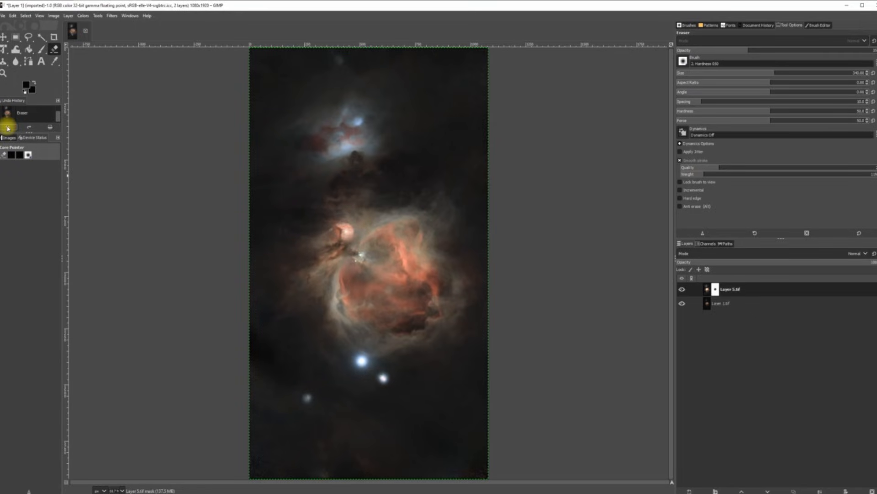
pyautogui.click(346, 233)
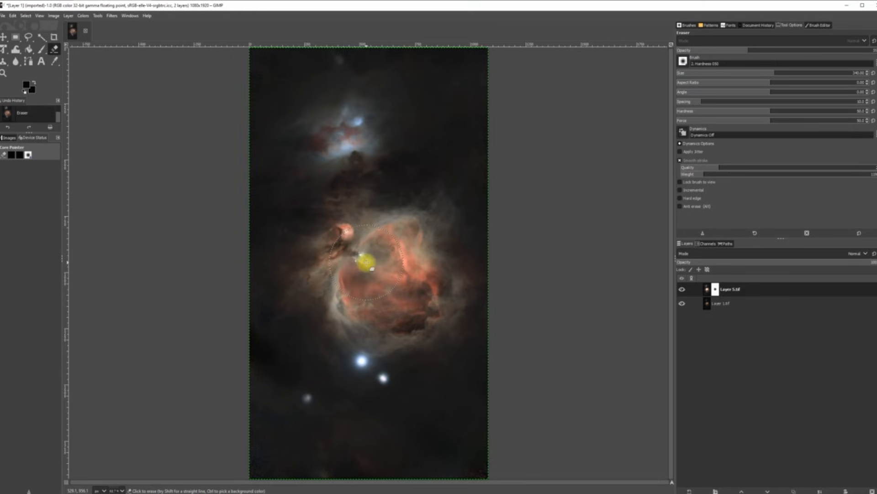
pyautogui.click(375, 256)
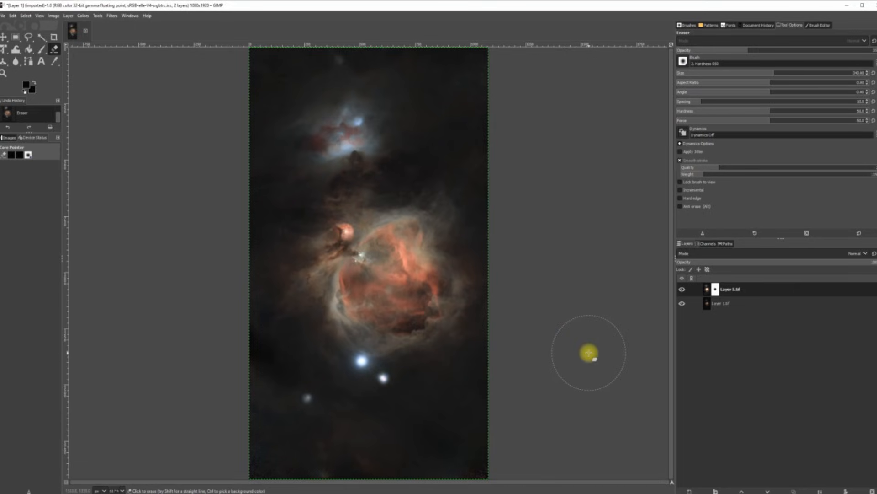
pyautogui.click(361, 361)
pyautogui.click(362, 361)
pyautogui.click(362, 361)
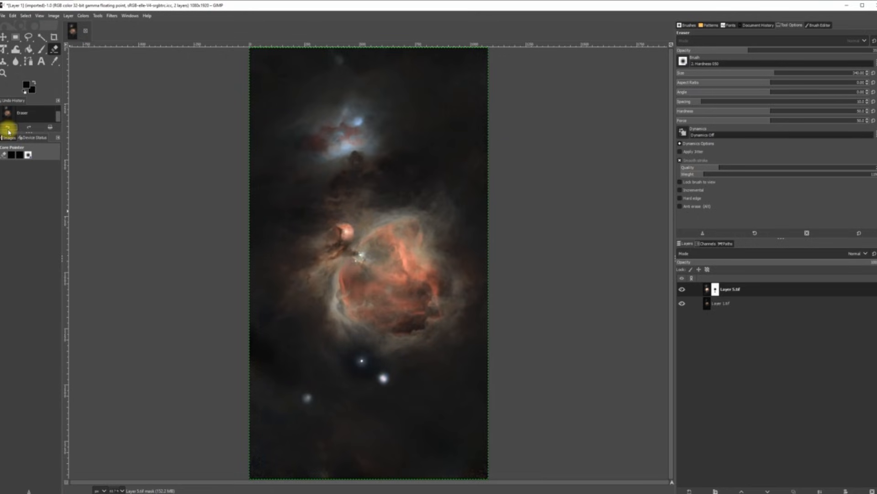
# Step: Undo the bright-star erasing, then dim the two stars below the nebula with a size-113 eraser
pyautogui.click(8, 128)
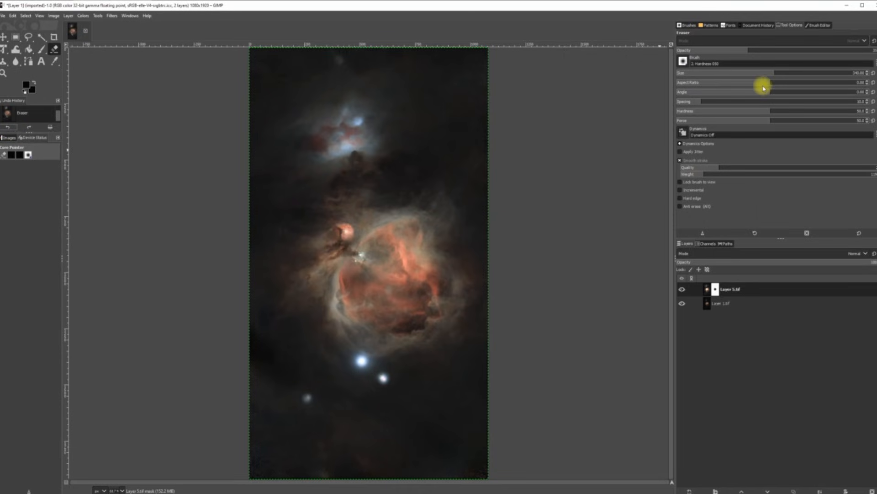
pyautogui.moveTo(772, 75); pyautogui.dragTo(702, 72)
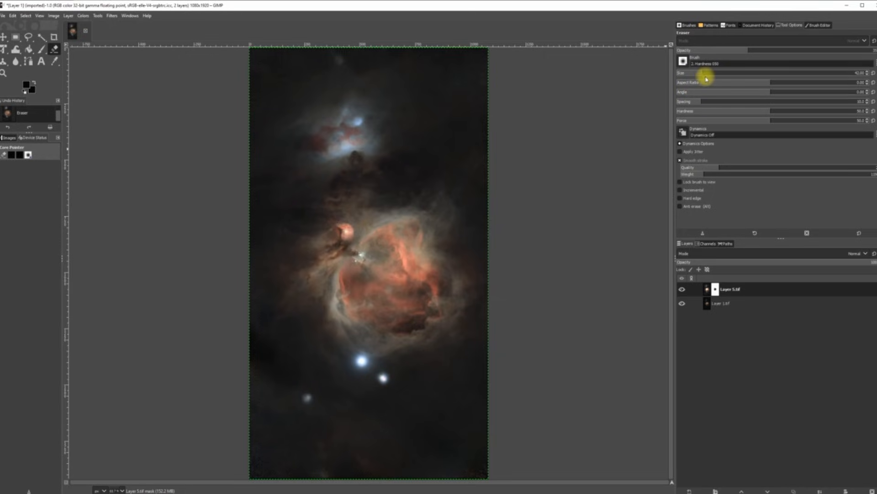
pyautogui.moveTo(704, 75); pyautogui.dragTo(725, 76)
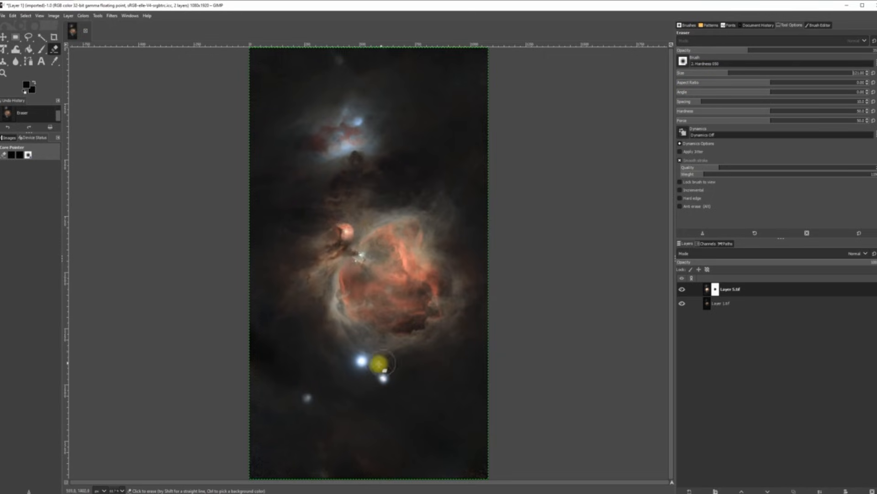
pyautogui.click(361, 360)
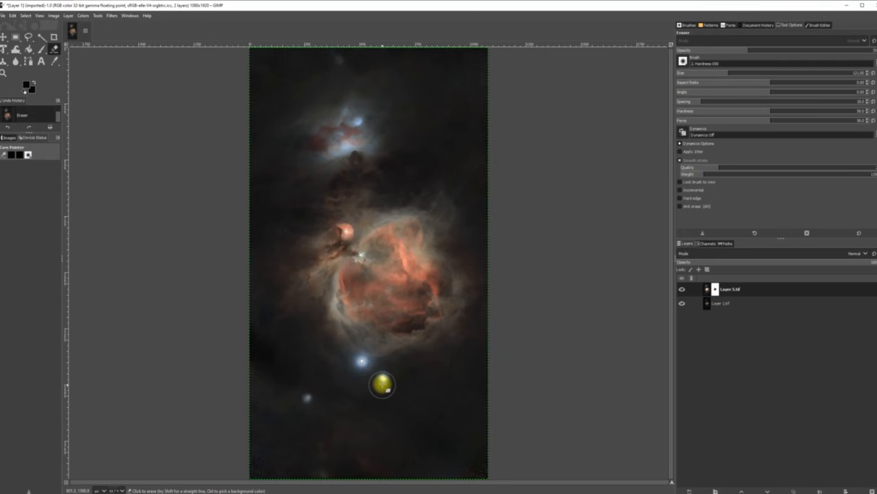
pyautogui.click(384, 378)
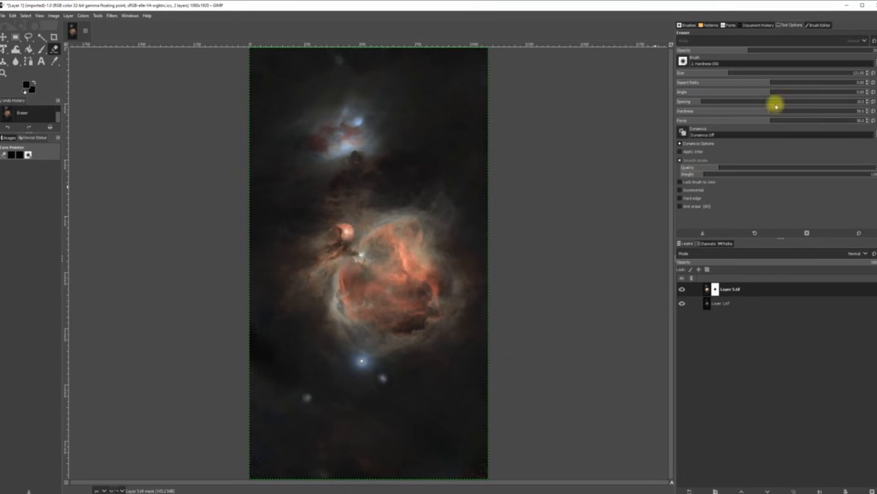
pyautogui.moveTo(737, 73); pyautogui.dragTo(780, 72)
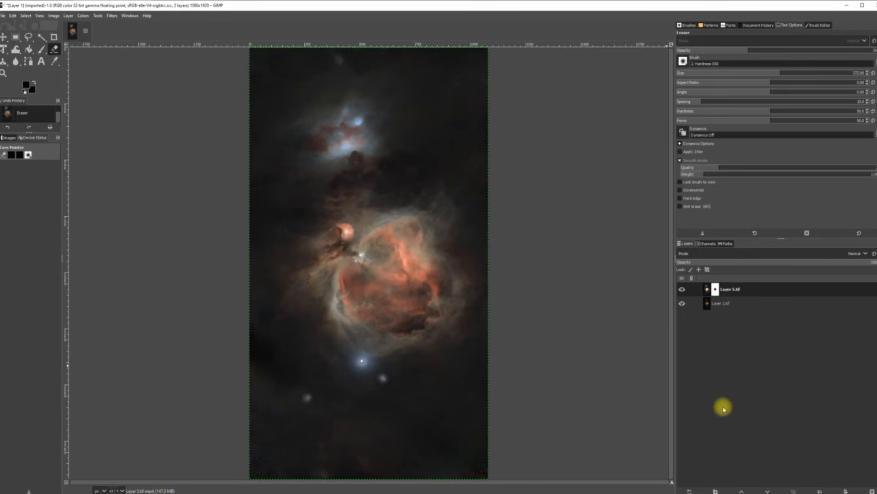
# Step: Merge Layer 5.tif down, export it over Layer 1.tif as TIFF, and quit GIMP discarding changes
pyautogui.click(821, 490)
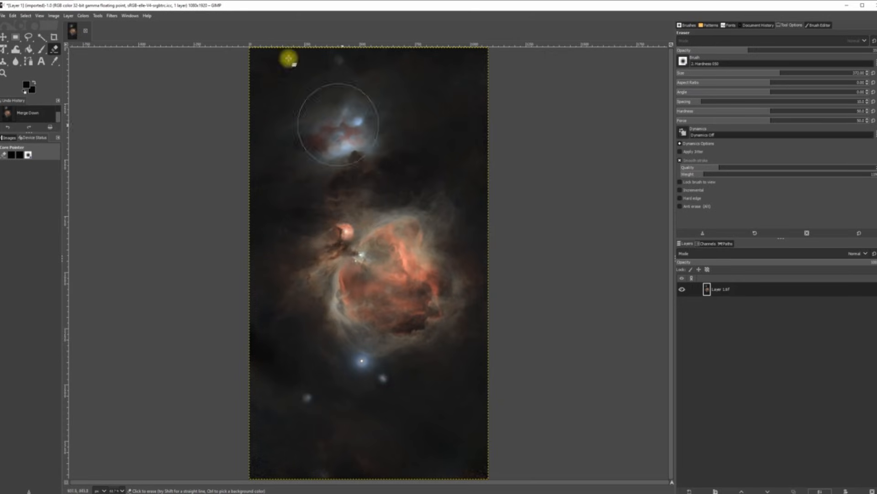
pyautogui.click(3, 15)
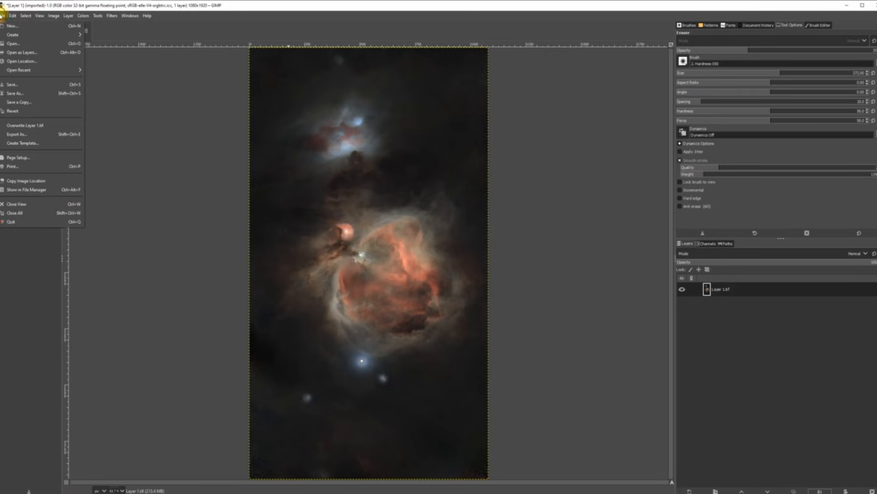
pyautogui.click(22, 135)
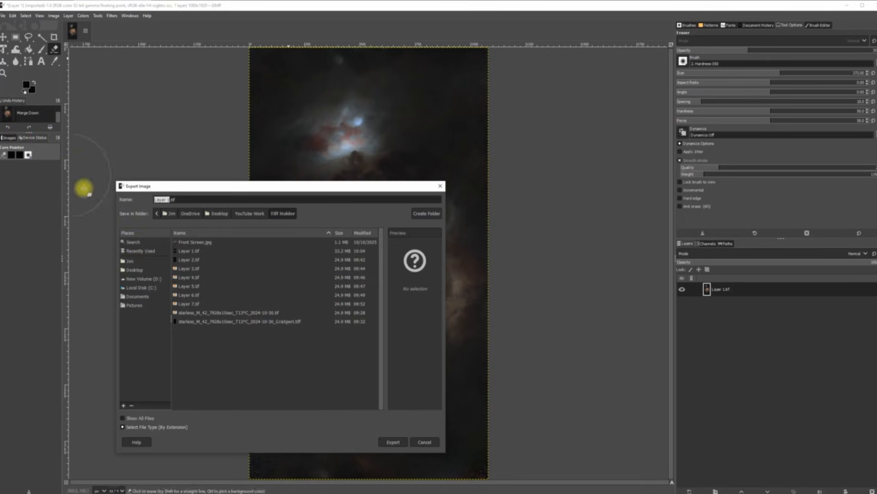
pyautogui.click(389, 441)
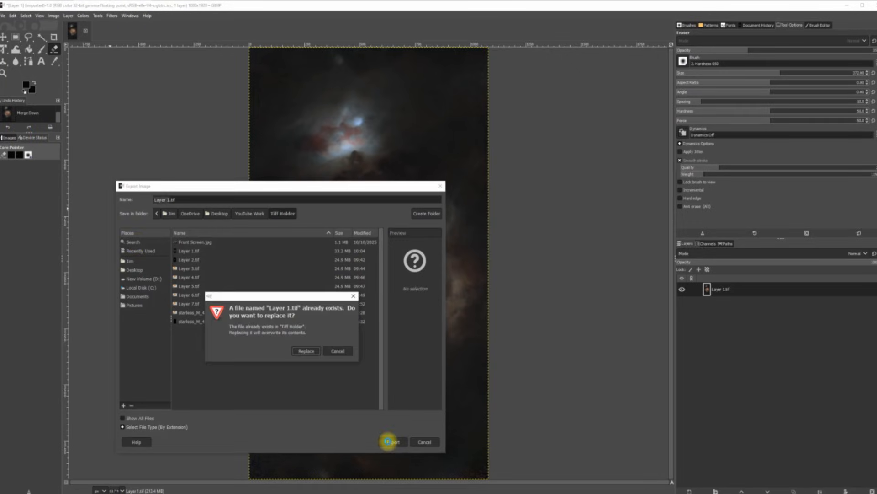
pyautogui.click(305, 351)
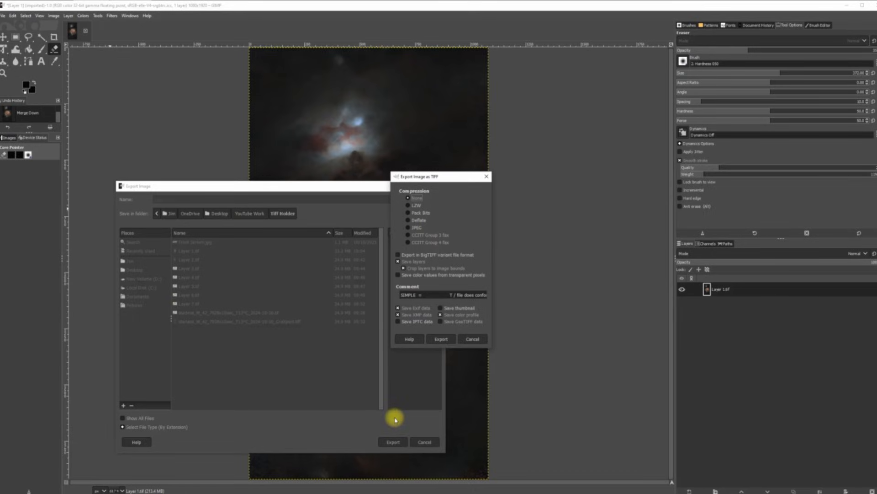
pyautogui.click(441, 340)
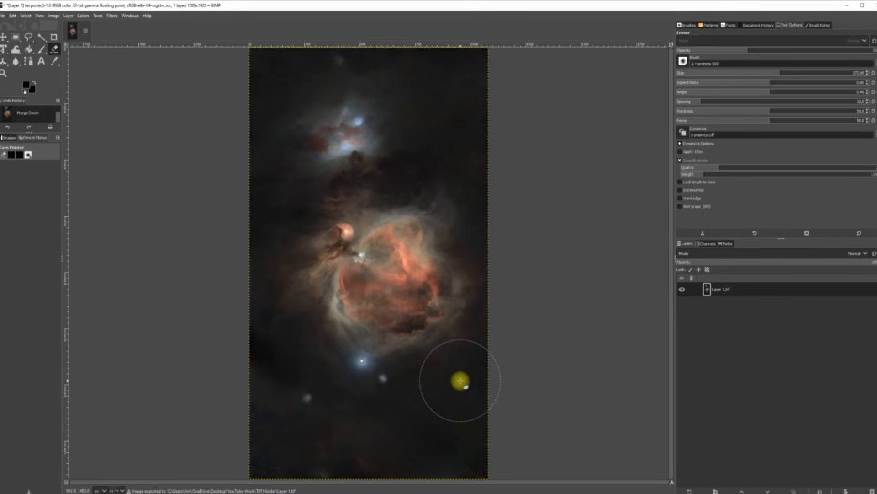
pyautogui.click(873, 6)
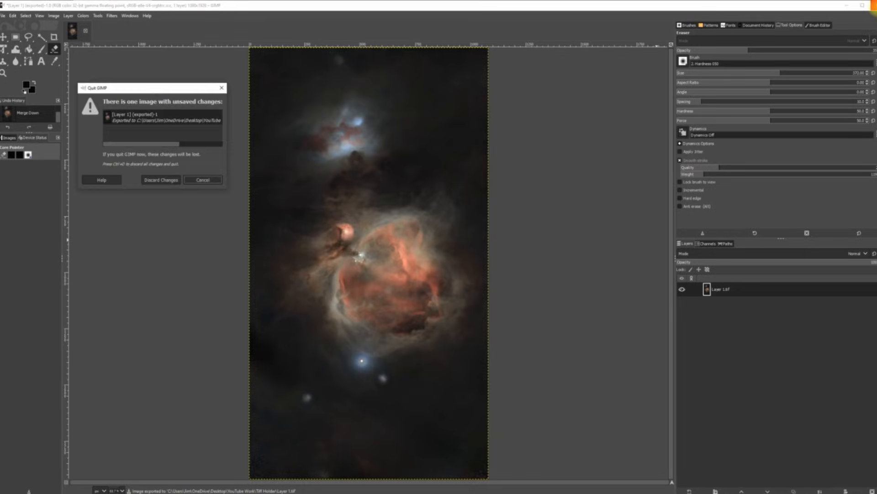
pyautogui.click(158, 180)
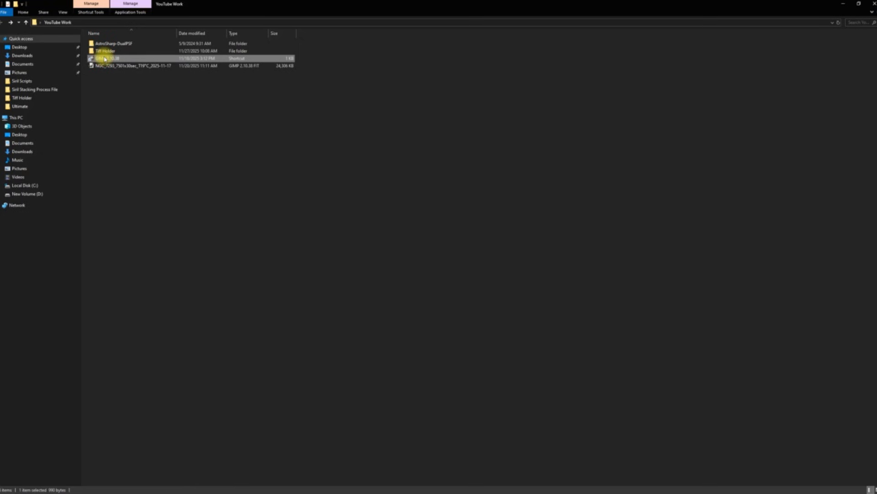
# Step: Relaunch GIMP from the YouTube Work shortcut and start opening an image as layers
pyautogui.doubleClick(104, 59)
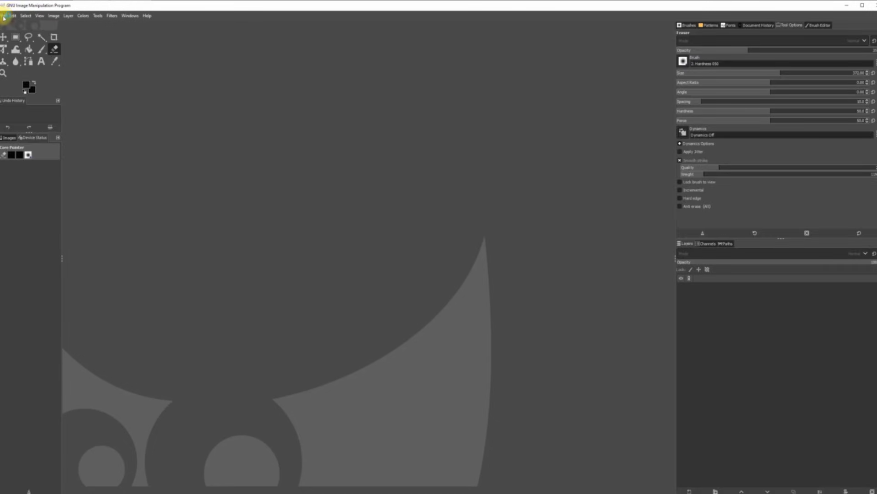
pyautogui.click(4, 16)
pyautogui.click(21, 54)
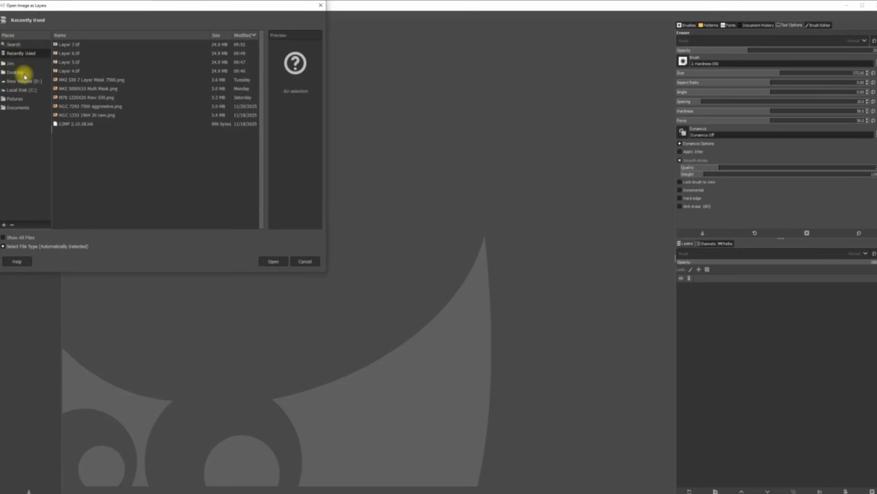
# Step: Browse to Desktop > YouTube Work > Tiff Holder and open Layer 1.tif, answering the colour-profile prompt
pyautogui.click(21, 73)
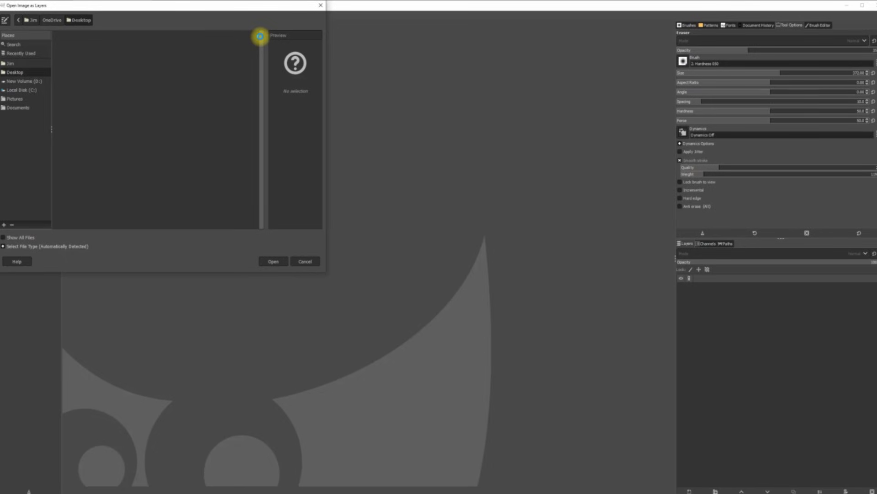
pyautogui.moveTo(260, 40); pyautogui.dragTo(260, 82)
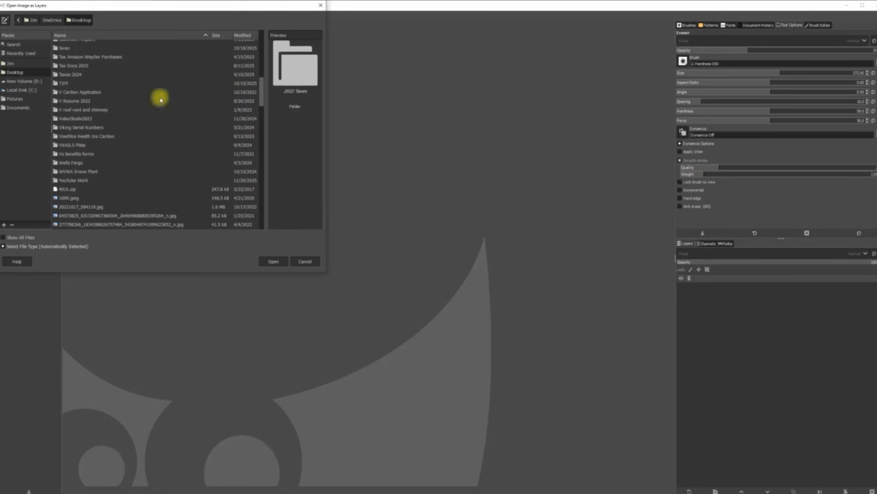
pyautogui.doubleClick(83, 180)
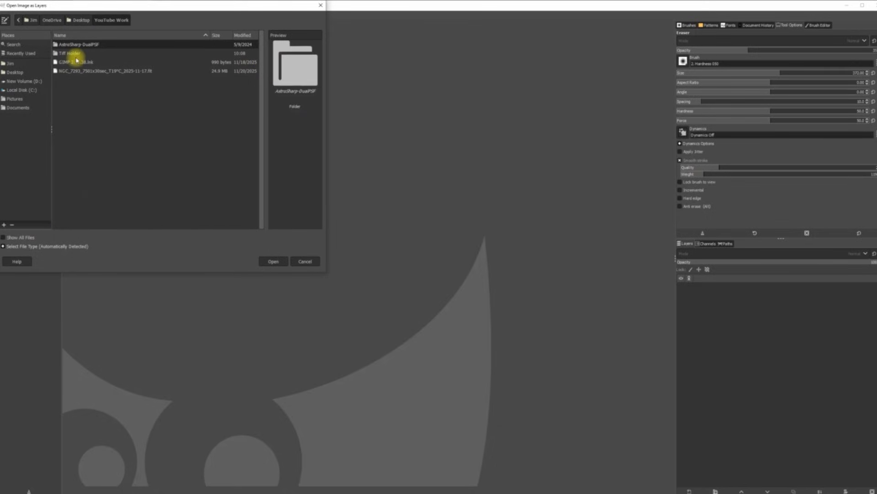
pyautogui.doubleClick(76, 54)
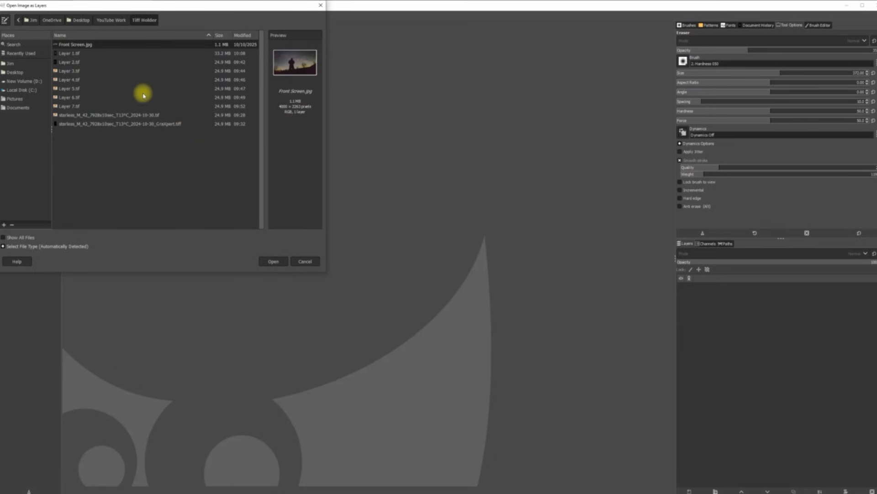
pyautogui.doubleClick(69, 54)
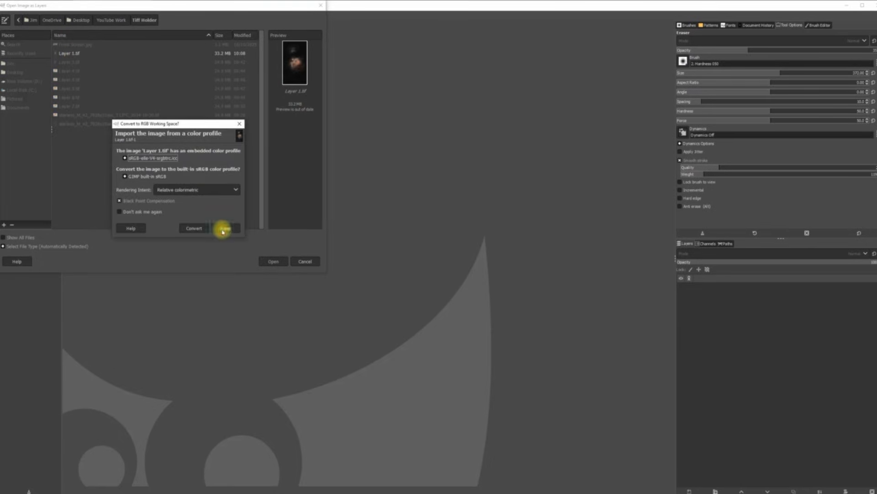
pyautogui.click(222, 229)
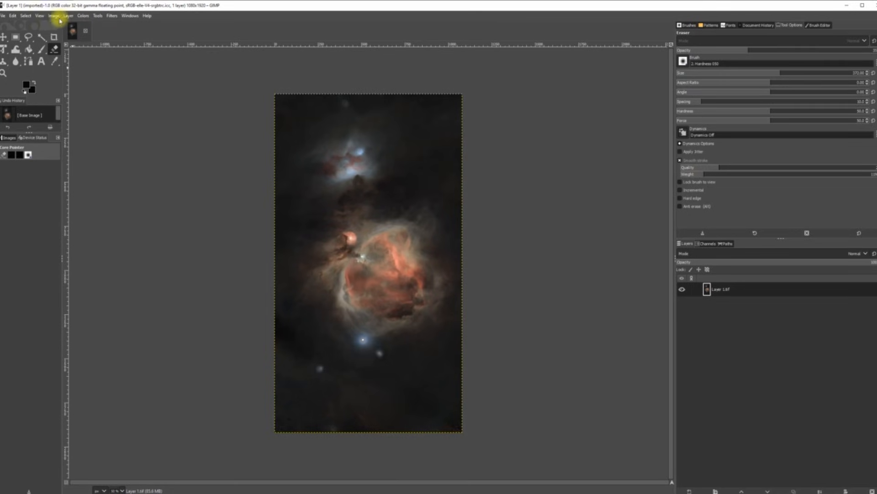
# Step: Zoom the view to fit the whole nebula image in the window
pyautogui.click(39, 16)
pyautogui.moveTo(59, 52)
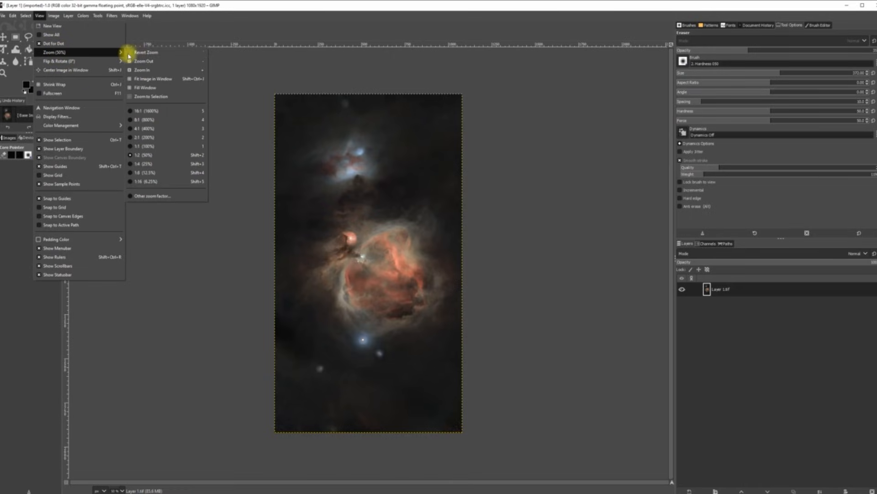
pyautogui.click(146, 79)
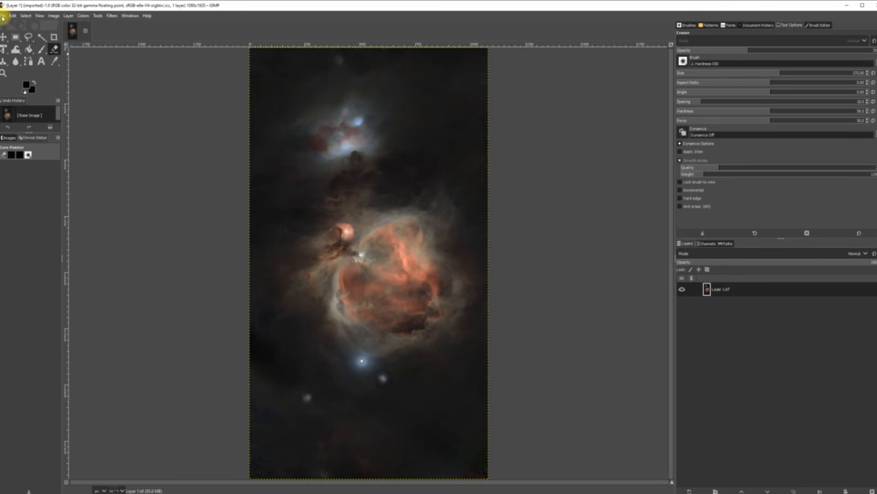
# Step: Add Layer 6.tif as a new layer on top of Layer 1.tif
pyautogui.click(3, 16)
pyautogui.click(19, 51)
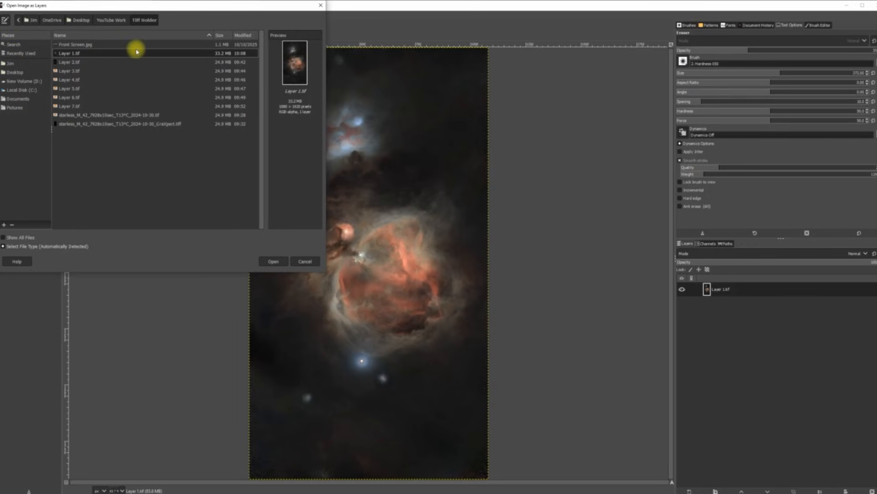
pyautogui.doubleClick(87, 98)
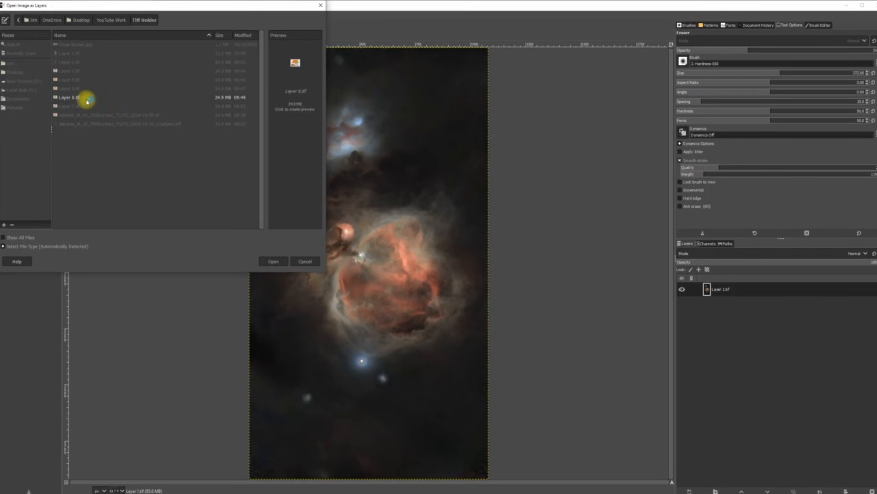
pyautogui.click(132, 126)
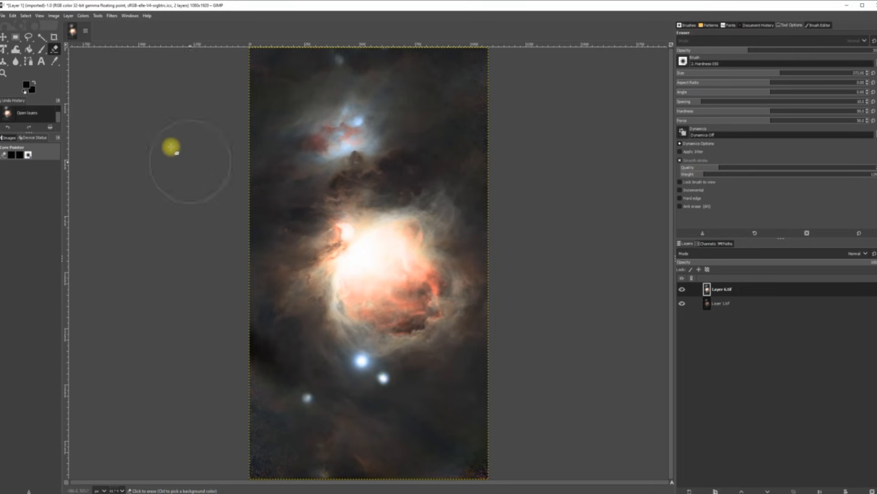
# Step: Add a layer mask to Layer 6.tif and enlarge the eraser to size 532
pyautogui.click(68, 17)
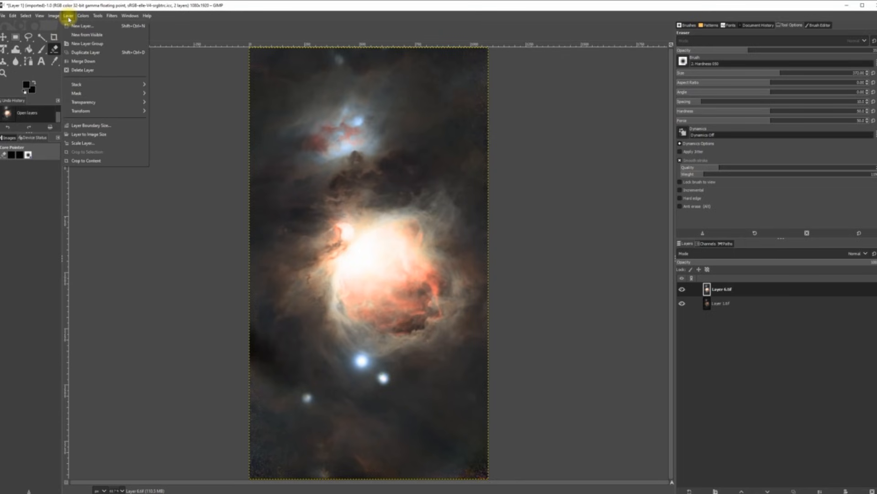
pyautogui.moveTo(108, 92)
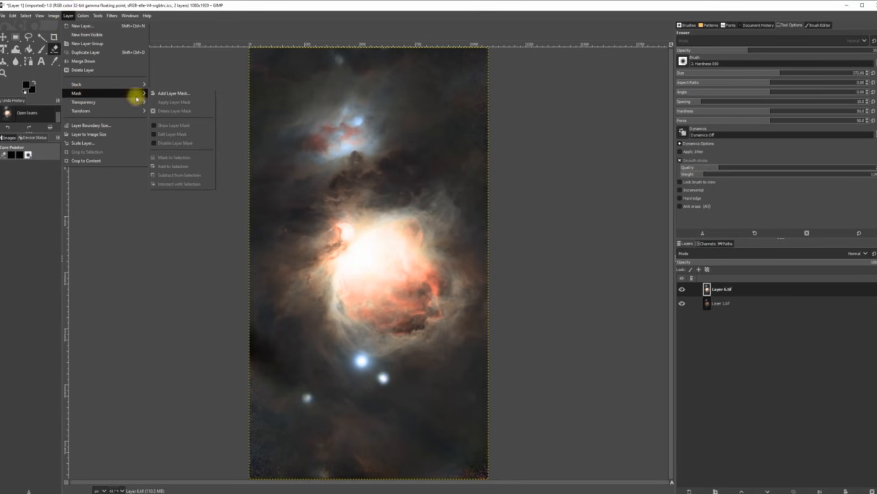
pyautogui.click(162, 92)
pyautogui.click(404, 239)
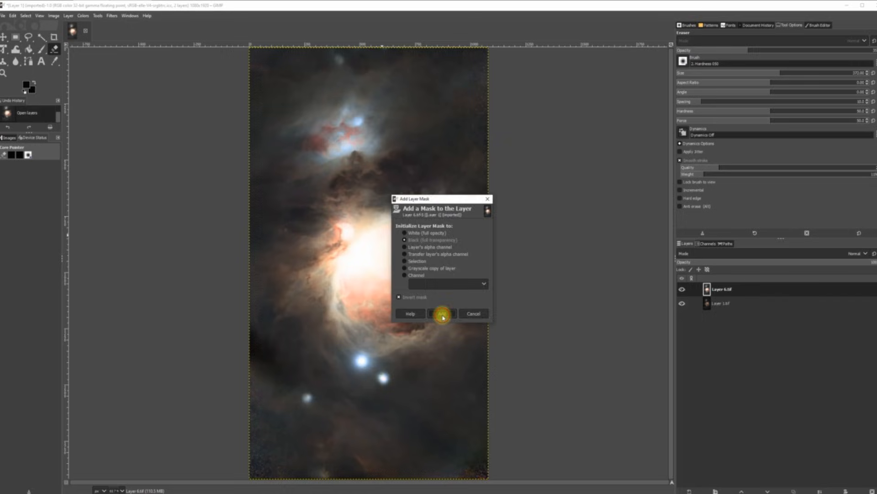
pyautogui.click(443, 313)
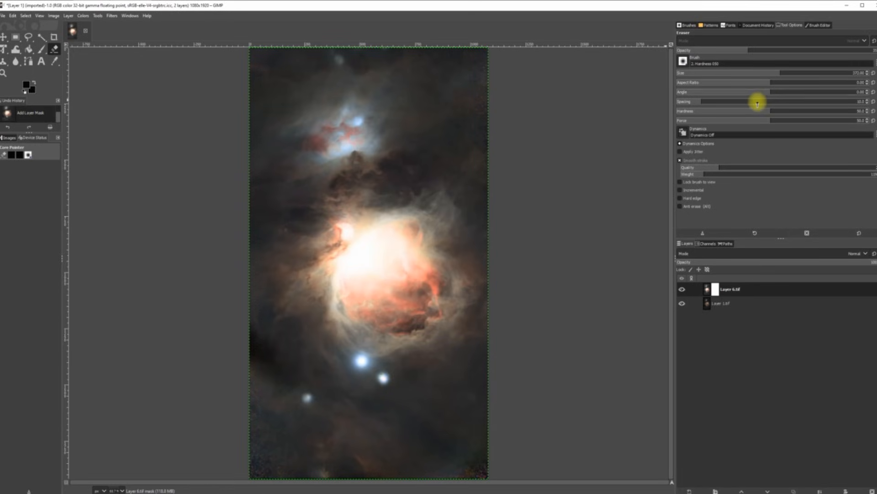
pyautogui.moveTo(781, 71); pyautogui.dragTo(803, 74)
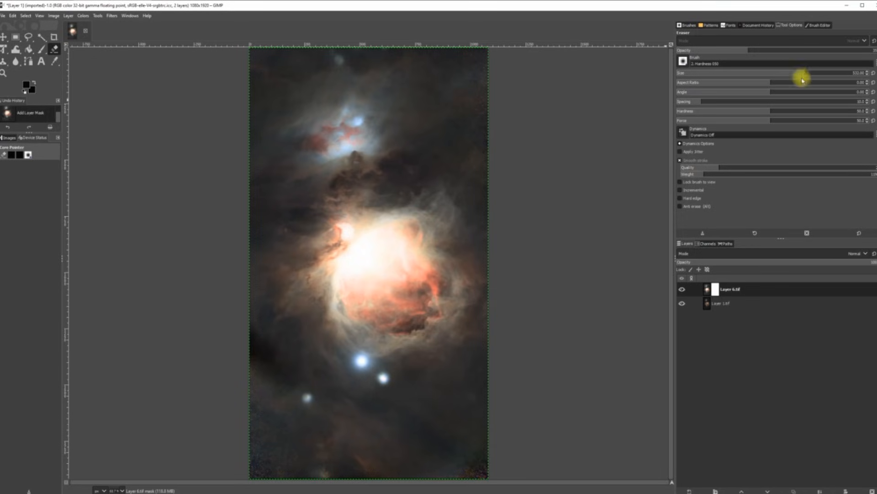
# Step: Erase the top layer over the bright nebula core, its left side and the bright knot
pyautogui.click(361, 252)
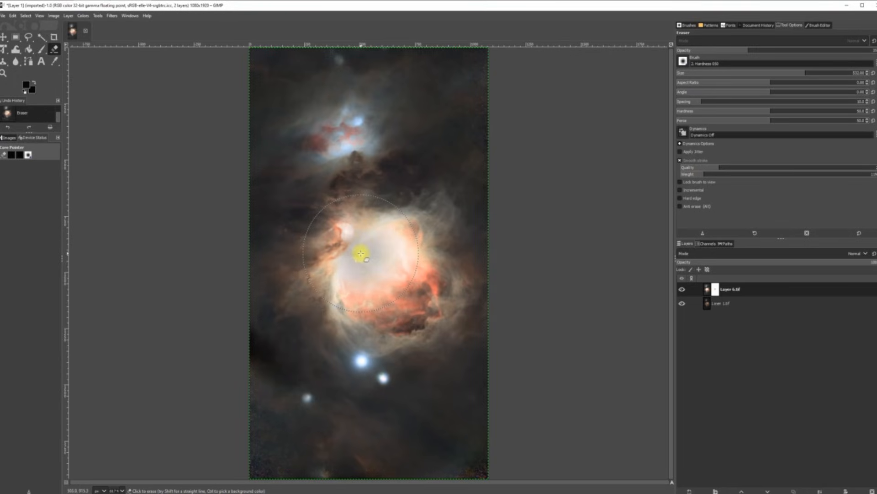
pyautogui.click(348, 259)
pyautogui.click(383, 233)
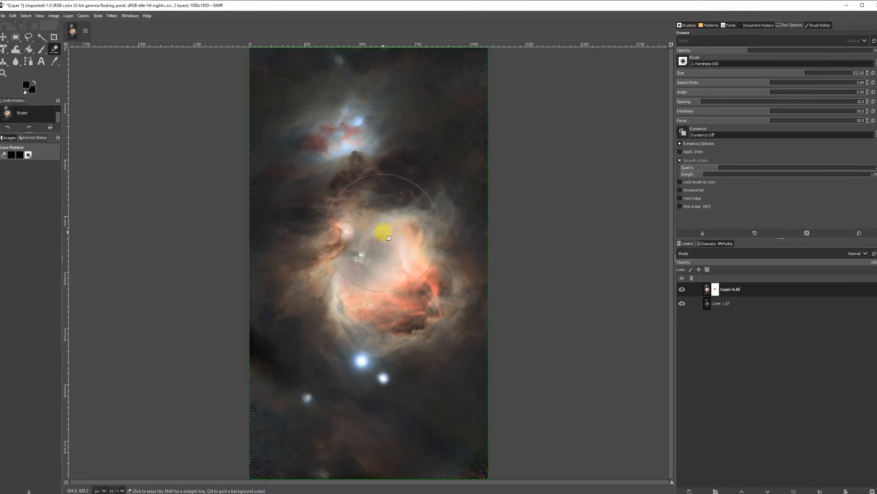
pyautogui.click(383, 232)
pyautogui.click(392, 254)
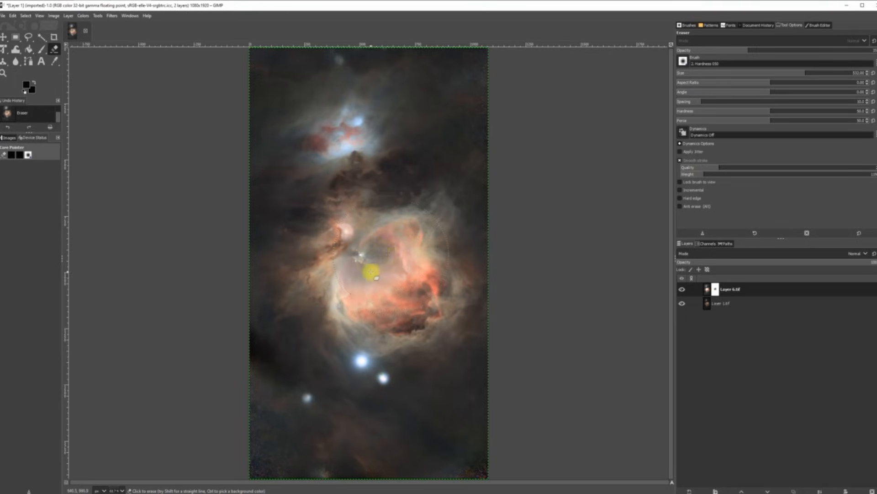
pyautogui.click(368, 270)
pyautogui.click(359, 273)
pyautogui.click(348, 267)
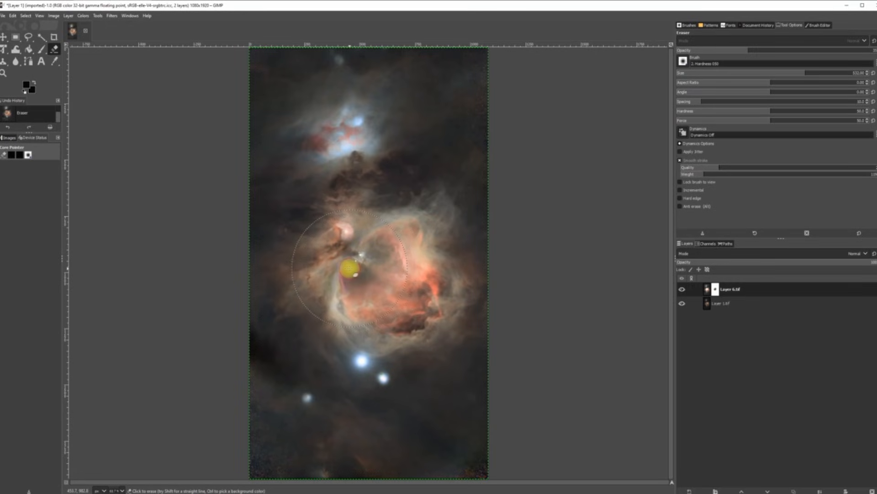
pyautogui.click(339, 267)
pyautogui.click(344, 232)
pyautogui.click(389, 241)
# Step: Keep dabbing over the rest of the core, covering its upper-right, lower-left and right sides
pyautogui.click(405, 283)
pyautogui.click(384, 274)
pyautogui.click(369, 280)
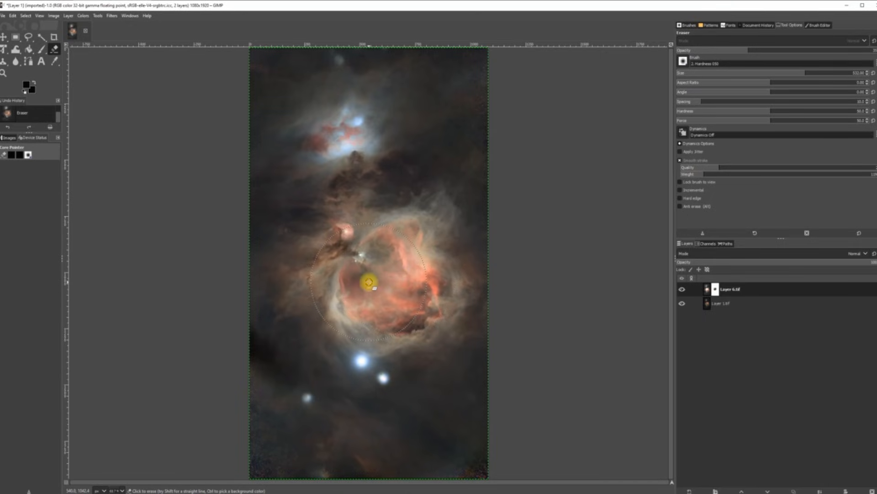
pyautogui.click(370, 291)
pyautogui.click(391, 278)
pyautogui.click(400, 238)
pyautogui.click(373, 259)
pyautogui.click(344, 281)
pyautogui.click(352, 276)
pyautogui.click(354, 293)
pyautogui.click(390, 297)
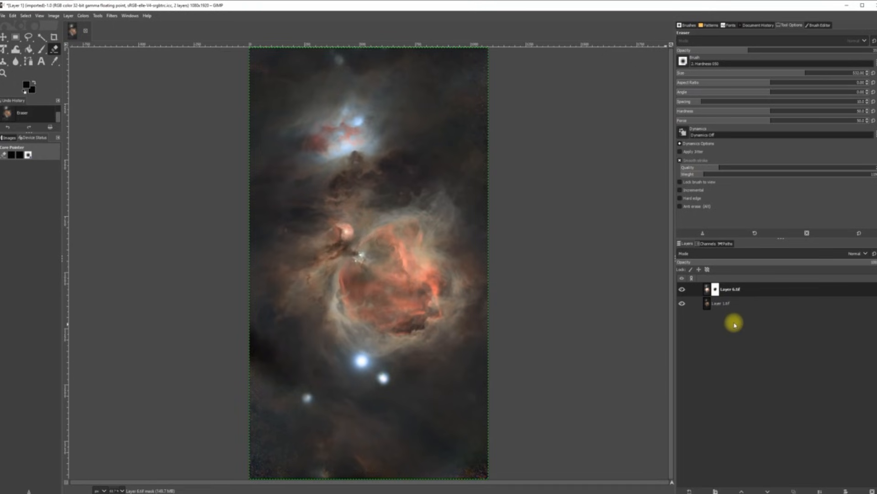
pyautogui.click(360, 261)
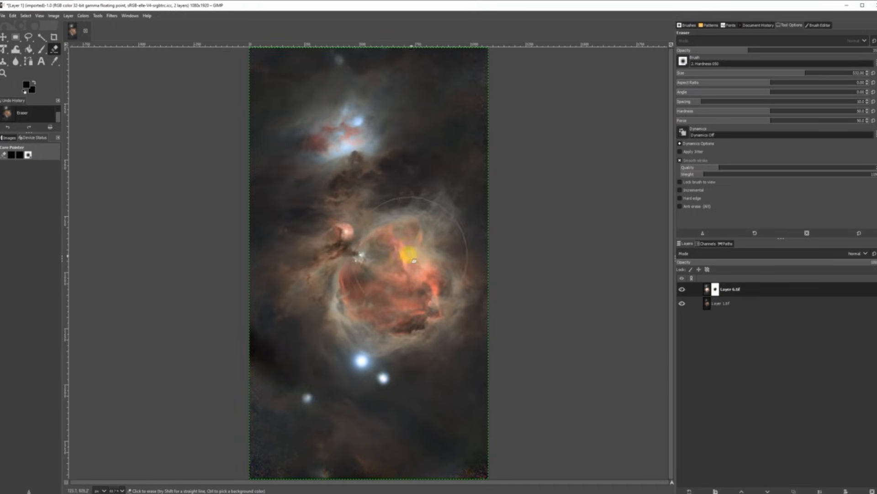
pyautogui.click(387, 243)
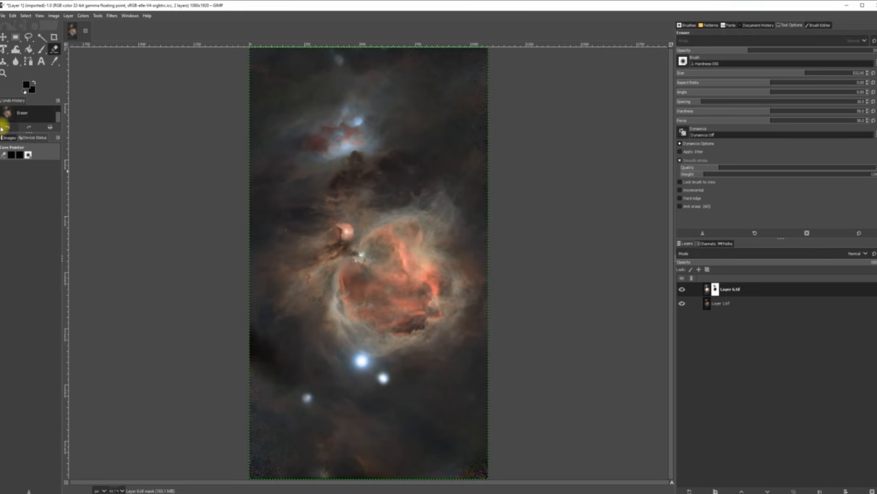
# Step: Undo two stray erases and erase a little more over the nebula
pyautogui.click(9, 128)
pyautogui.click(323, 387)
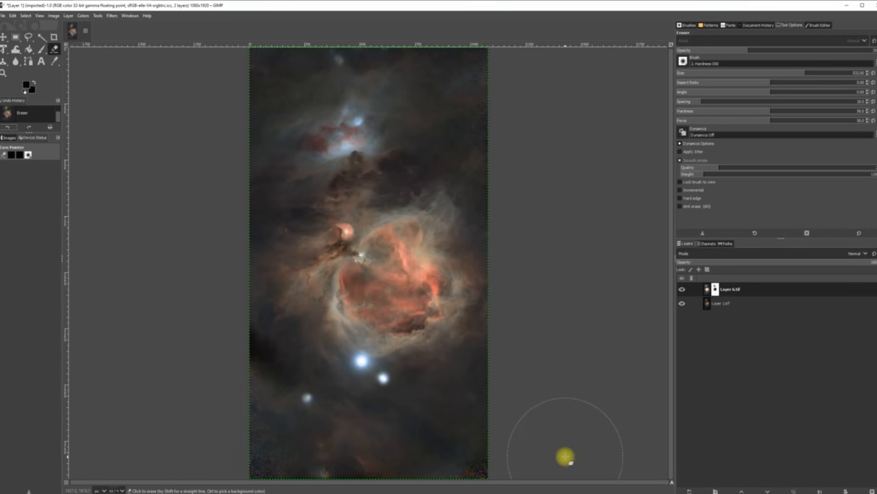
pyautogui.click(352, 267)
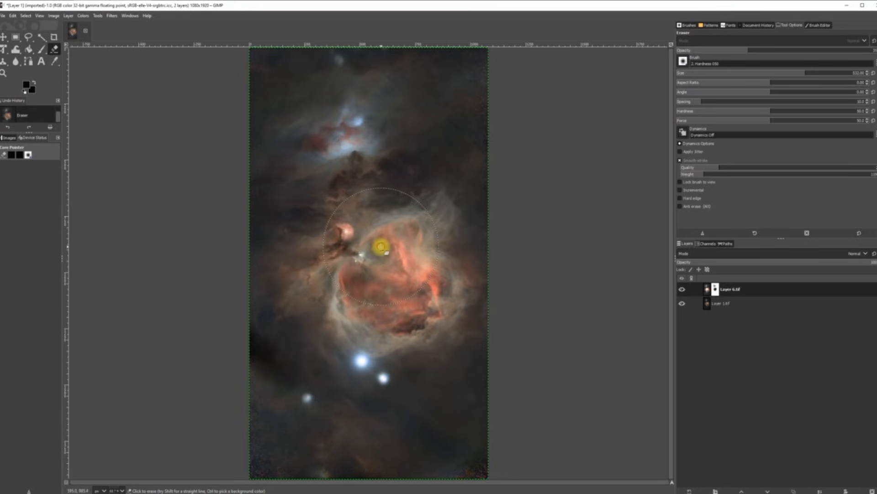
pyautogui.click(389, 279)
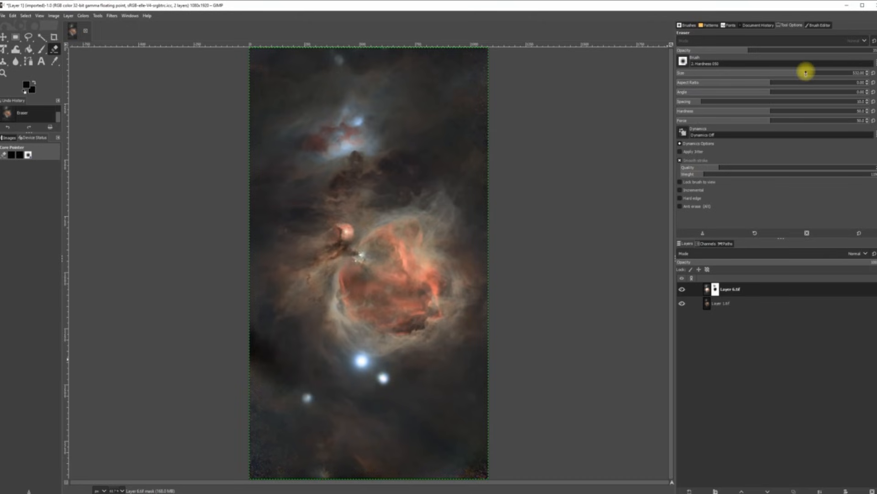
# Step: Resize the eraser to 101 then 272, undo the star erasing, and erase the lower-left star and bottom corners
pyautogui.moveTo(800, 71); pyautogui.dragTo(721, 74)
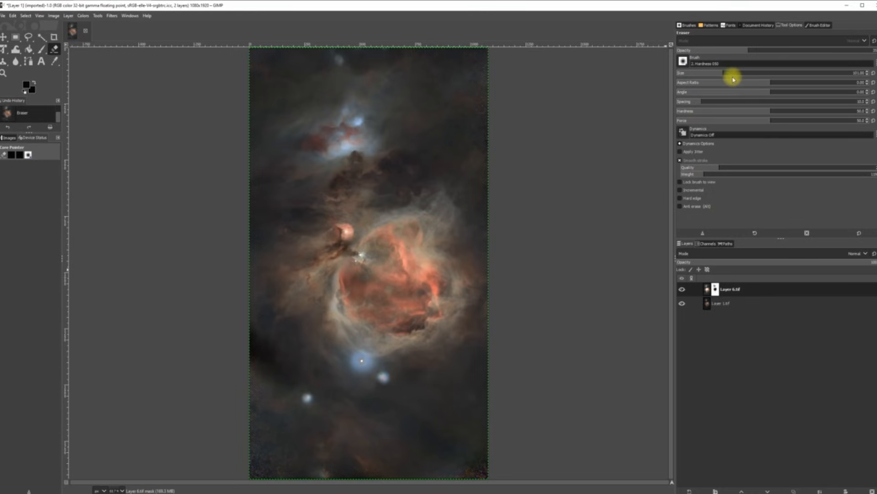
pyautogui.moveTo(734, 73); pyautogui.dragTo(763, 73)
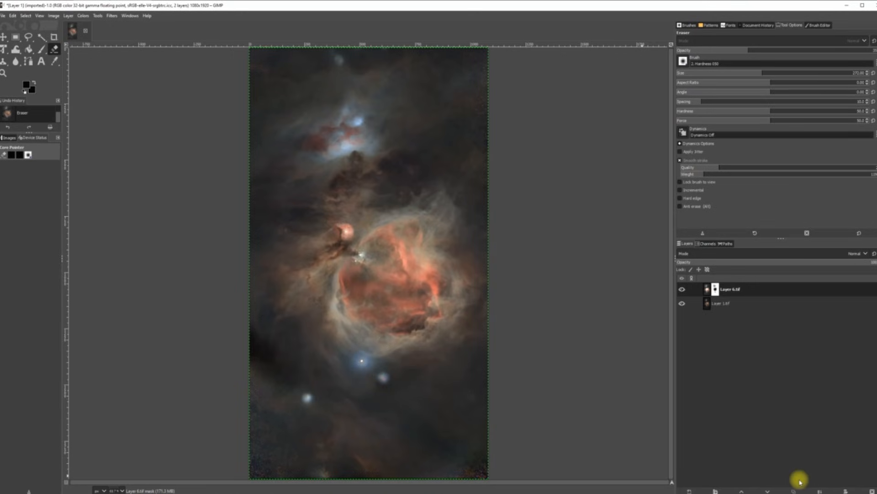
pyautogui.click(9, 129)
pyautogui.click(9, 129)
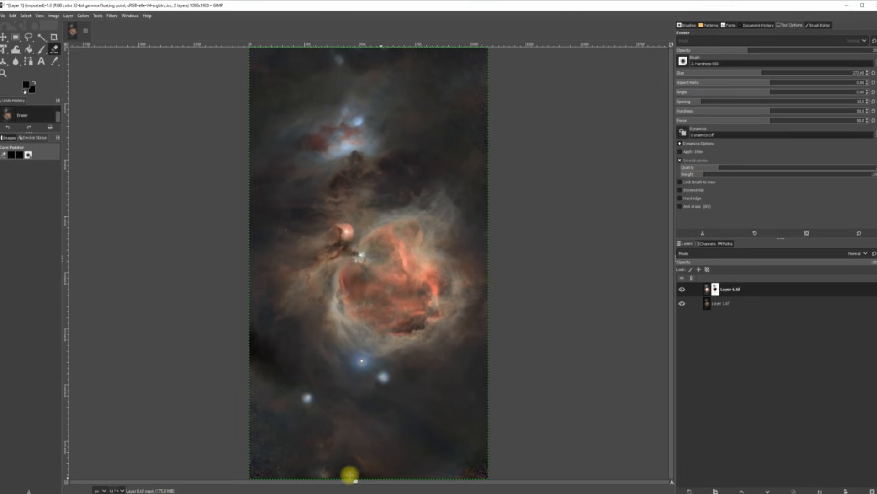
pyautogui.click(308, 400)
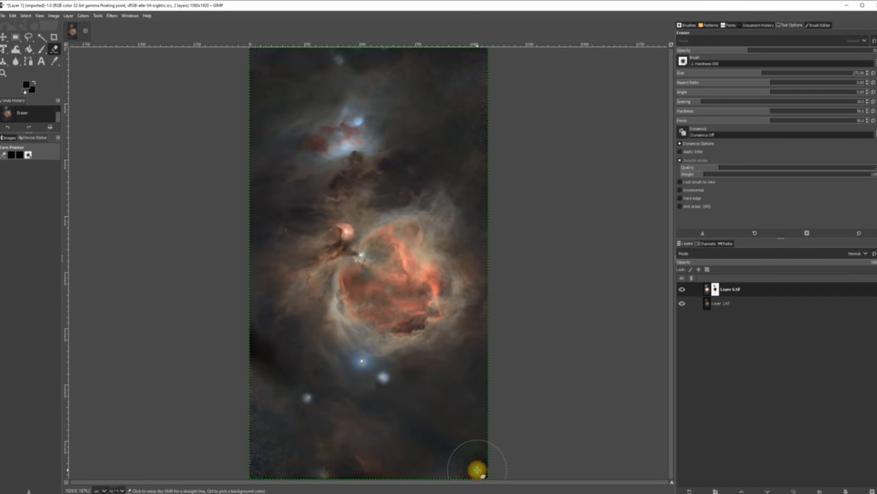
pyautogui.click(471, 471)
pyautogui.click(256, 471)
pyautogui.moveTo(256, 470)
pyautogui.mouseDown()
pyautogui.moveTo(256, 403)
pyautogui.moveTo(285, 428)
pyautogui.moveTo(263, 441)
pyautogui.mouseUp()
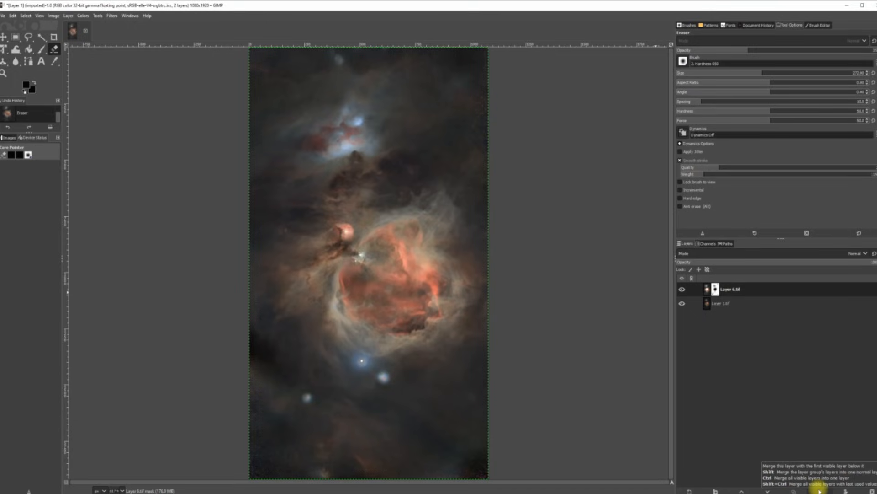
# Step: Merge Layer 6.tif down, export it as TIFF over Layer 1.tif, and close GIMP
pyautogui.click(820, 491)
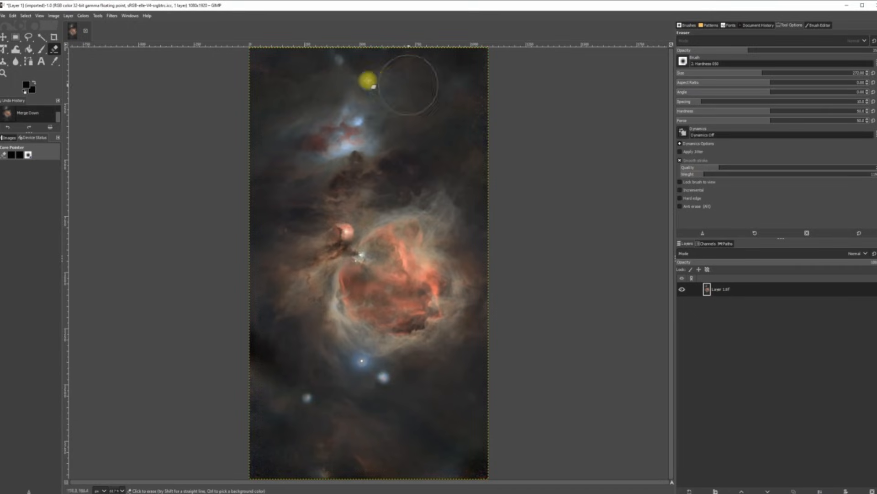
pyautogui.click(2, 15)
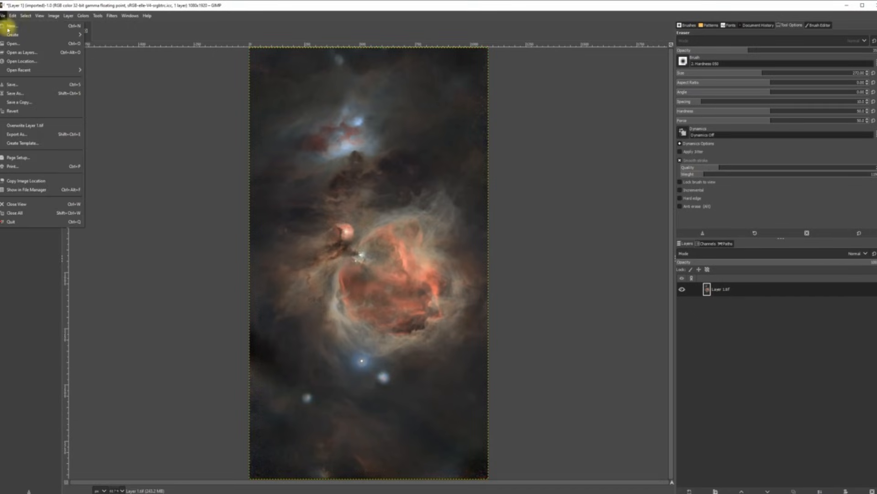
pyautogui.click(17, 134)
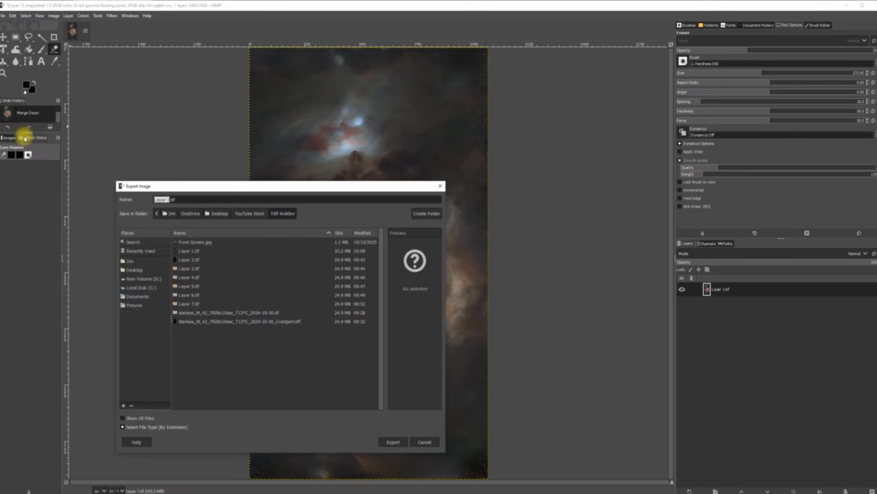
pyautogui.click(394, 444)
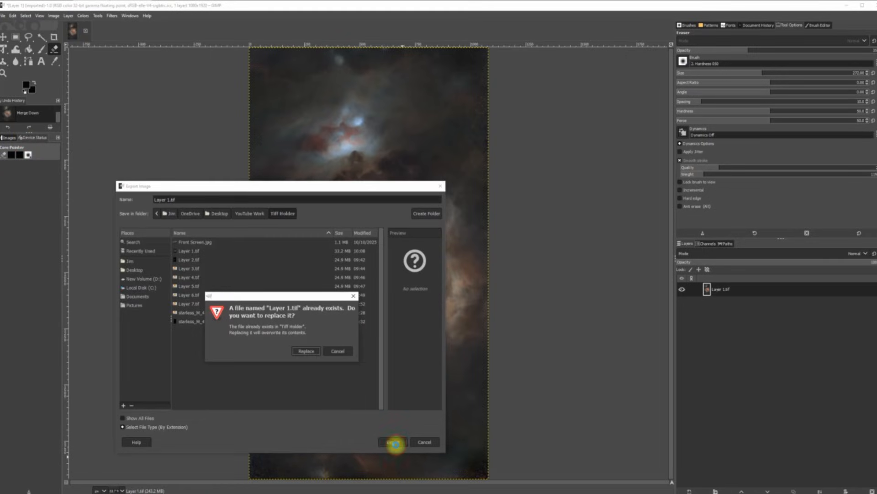
pyautogui.click(306, 351)
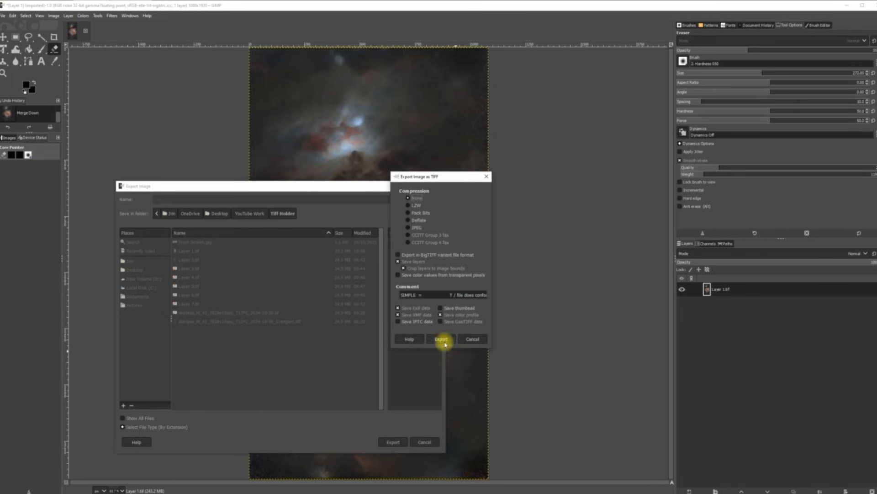
pyautogui.click(445, 342)
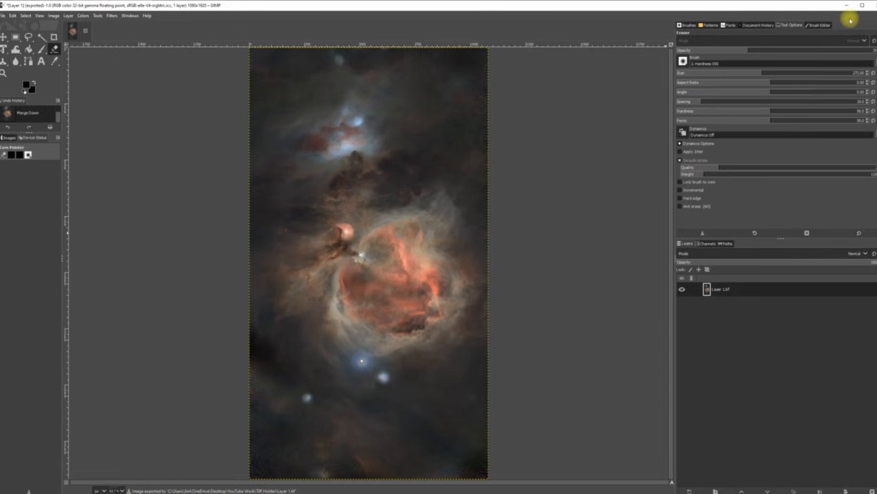
pyautogui.click(873, 6)
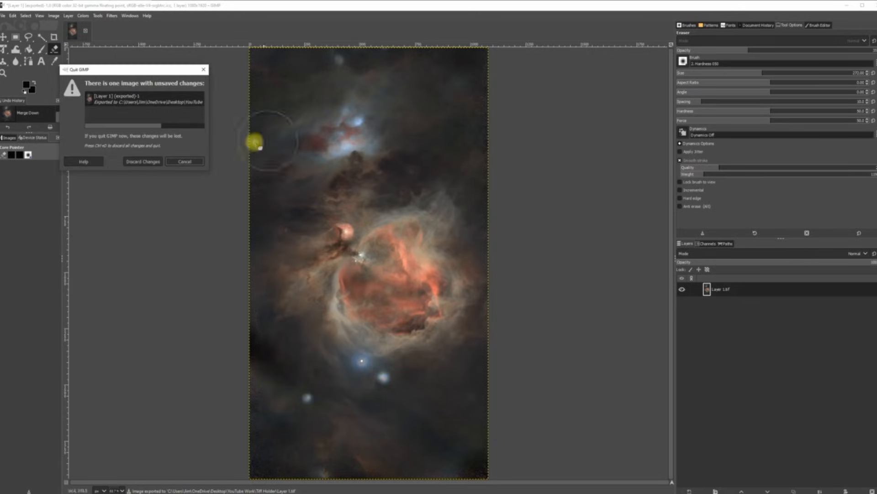
# Step: Quit GIMP without saving, relaunch it, and begin Open as Layers from the Desktop
pyautogui.click(149, 162)
pyautogui.click(101, 59)
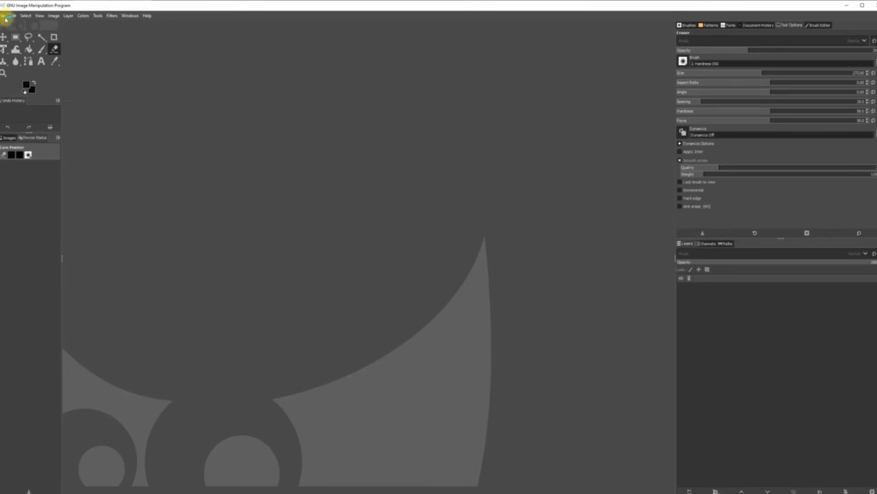
pyautogui.click(4, 17)
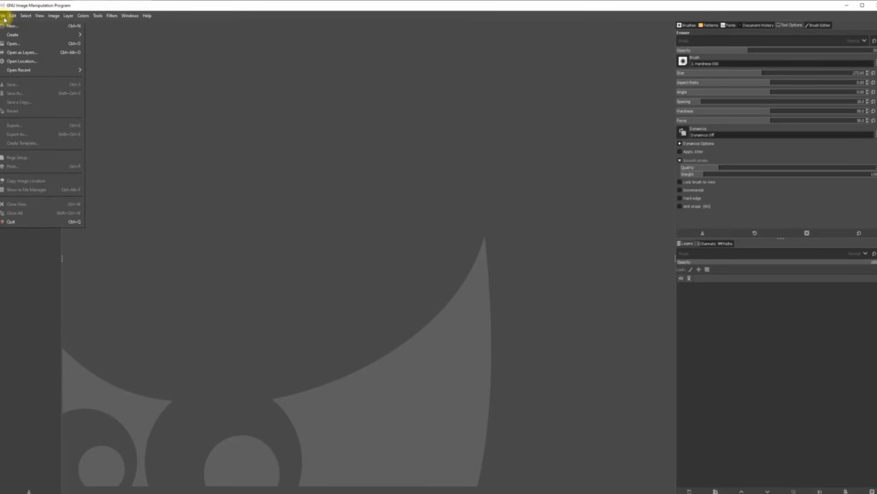
pyautogui.click(27, 54)
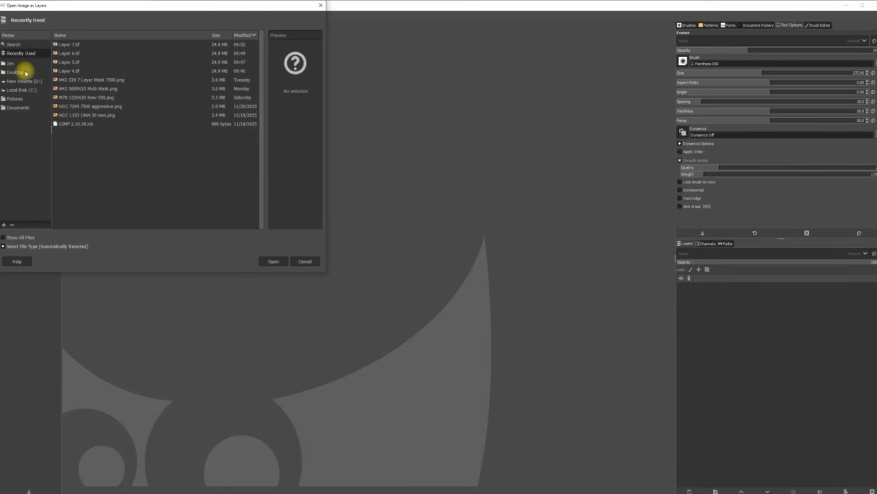
pyautogui.click(22, 72)
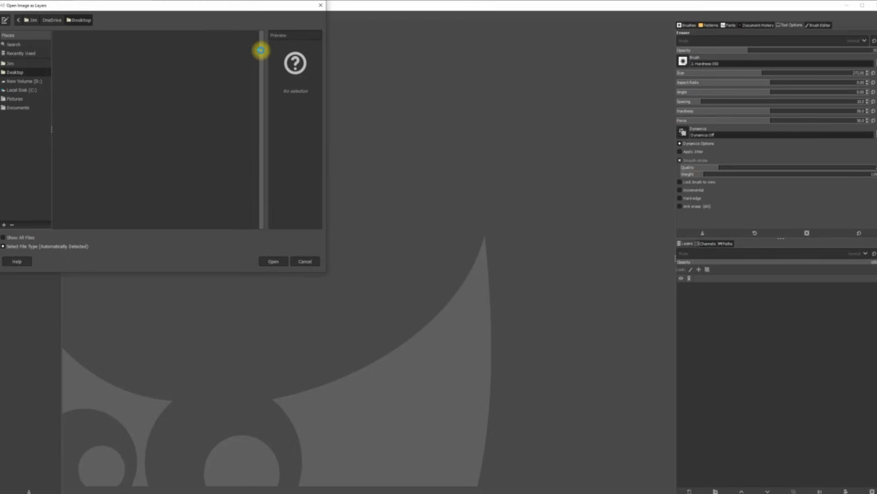
# Step: Open Layer 1.tif from YouTube Work > Tiff Holder, keeping its embedded colour profile
pyautogui.moveTo(261, 51); pyautogui.dragTo(271, 97)
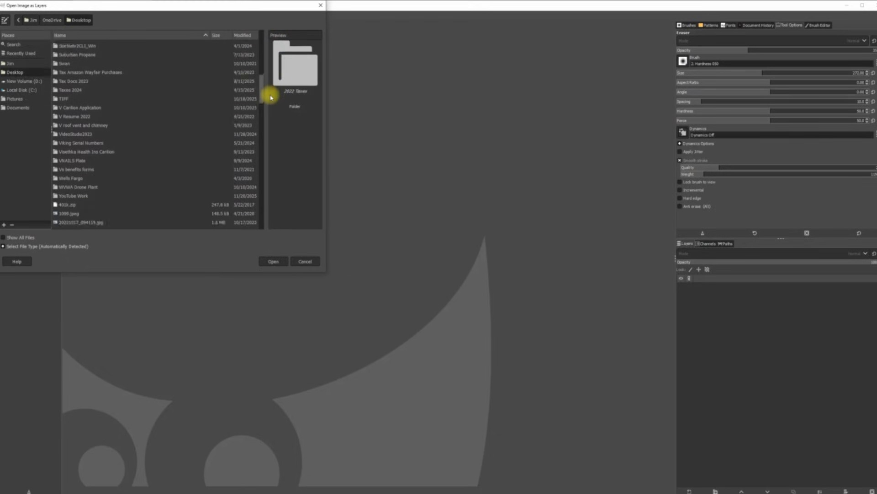
pyautogui.doubleClick(86, 201)
pyautogui.click(70, 52)
pyautogui.doubleClick(71, 52)
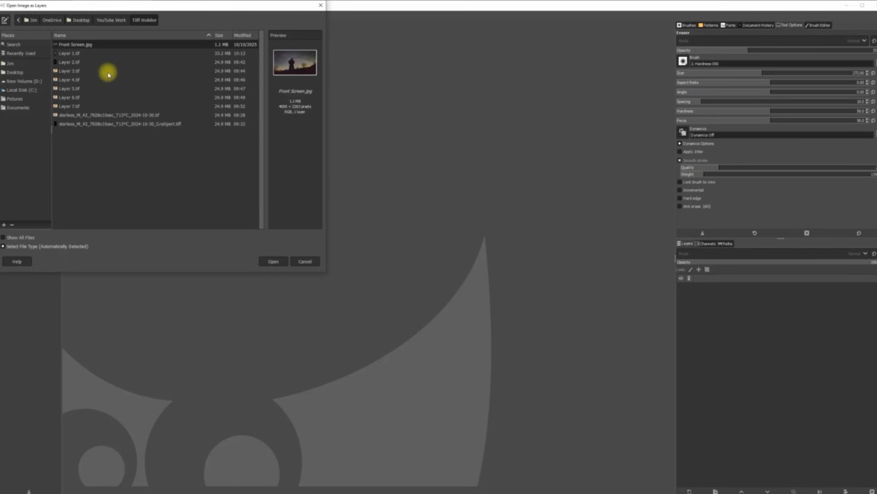
pyautogui.doubleClick(74, 54)
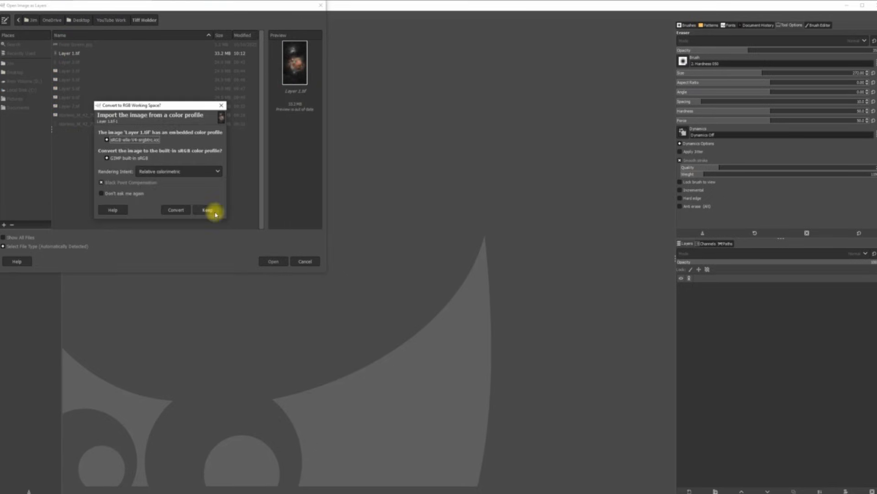
pyautogui.click(211, 210)
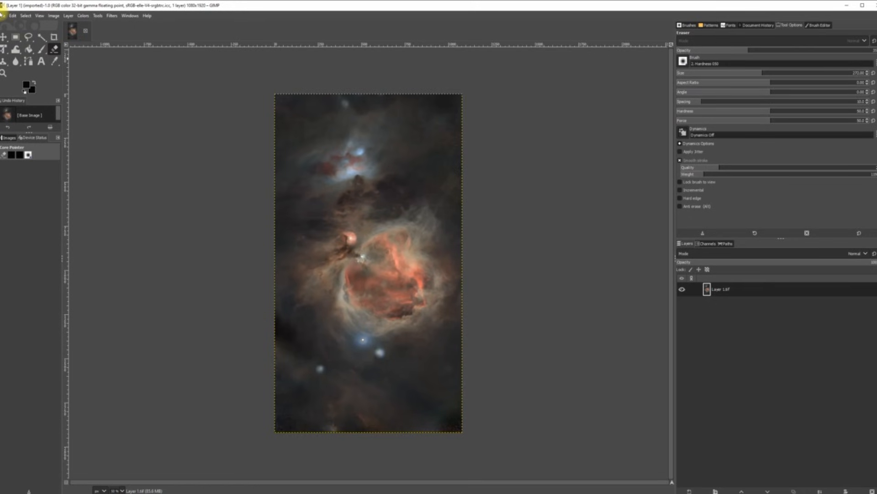
pyautogui.click(2, 15)
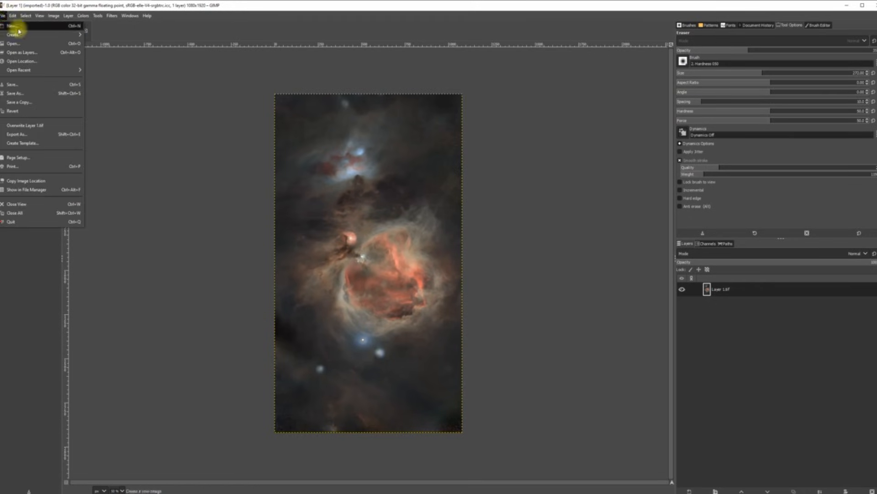
# Step: Add Layer 7.tif as a layer keeping its colour profile, and fit the image in the window
pyautogui.click(32, 51)
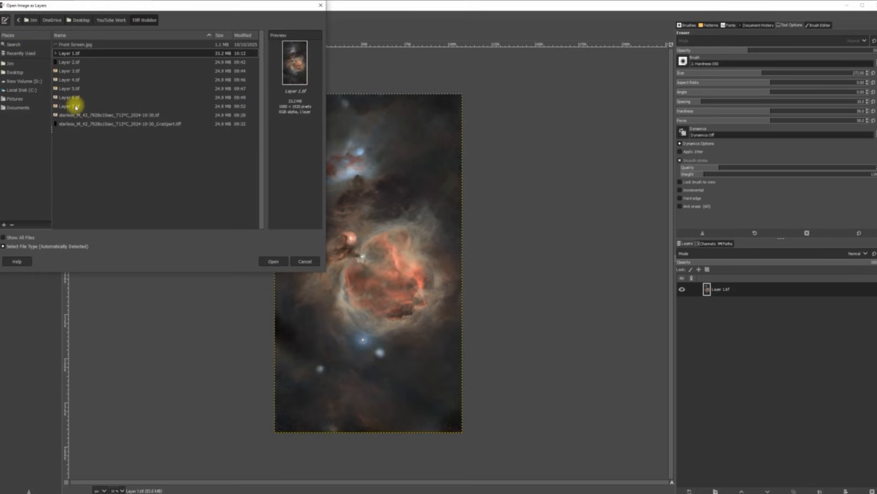
pyautogui.doubleClick(76, 106)
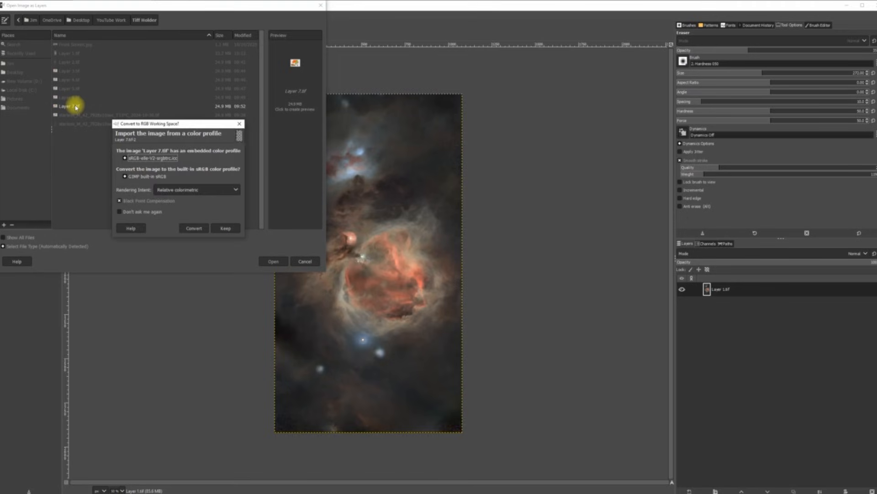
pyautogui.click(226, 228)
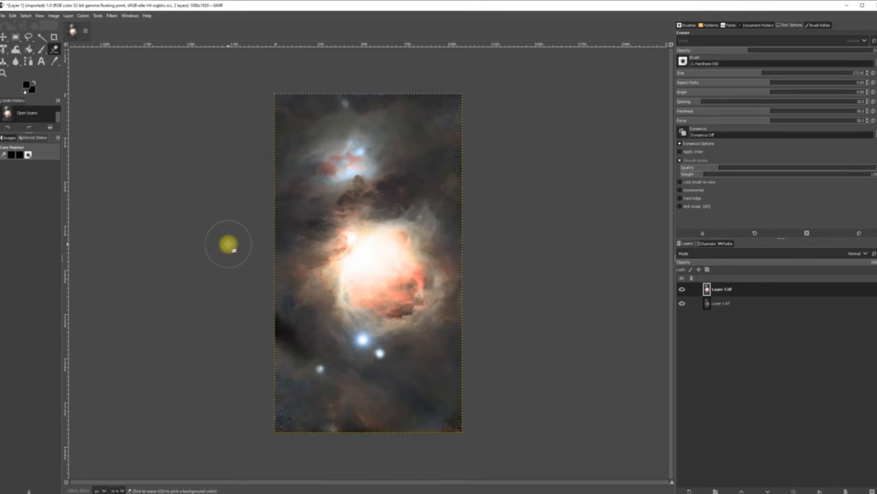
pyautogui.click(38, 17)
pyautogui.moveTo(100, 53)
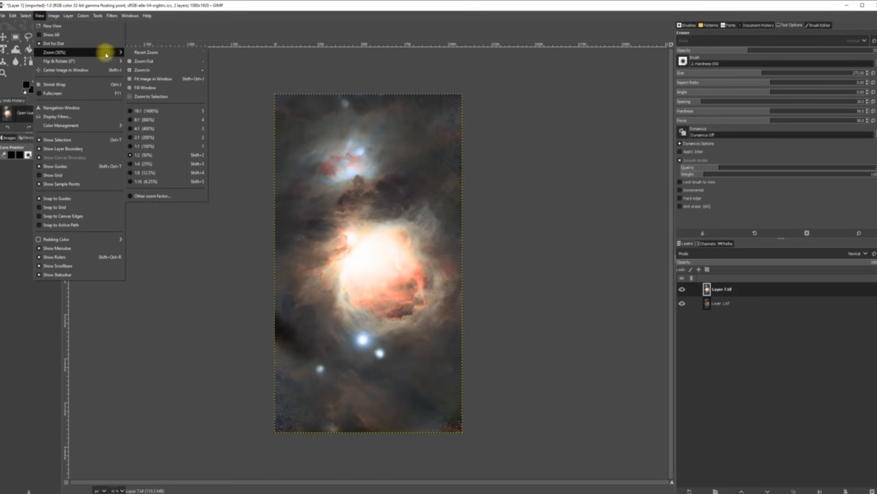
pyautogui.click(138, 79)
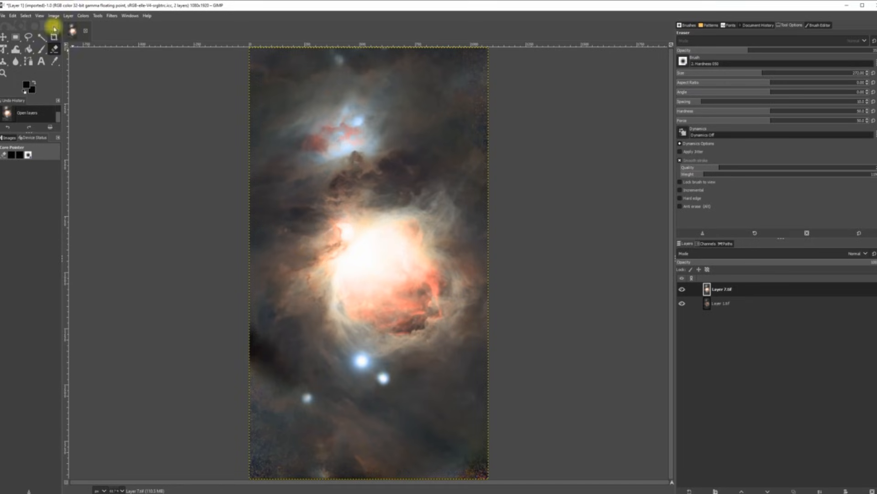
# Step: Give Layer 7 a white full-opacity layer mask and enlarge the eraser
pyautogui.click(68, 16)
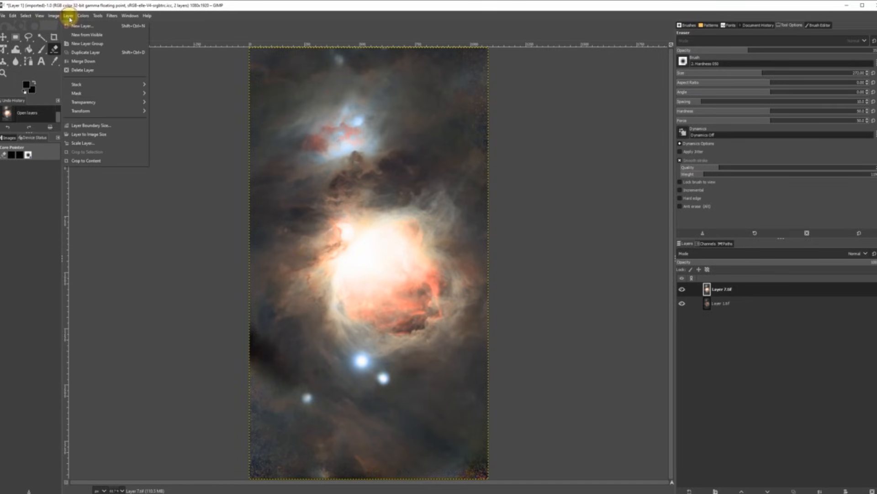
pyautogui.moveTo(91, 93)
pyautogui.click(175, 93)
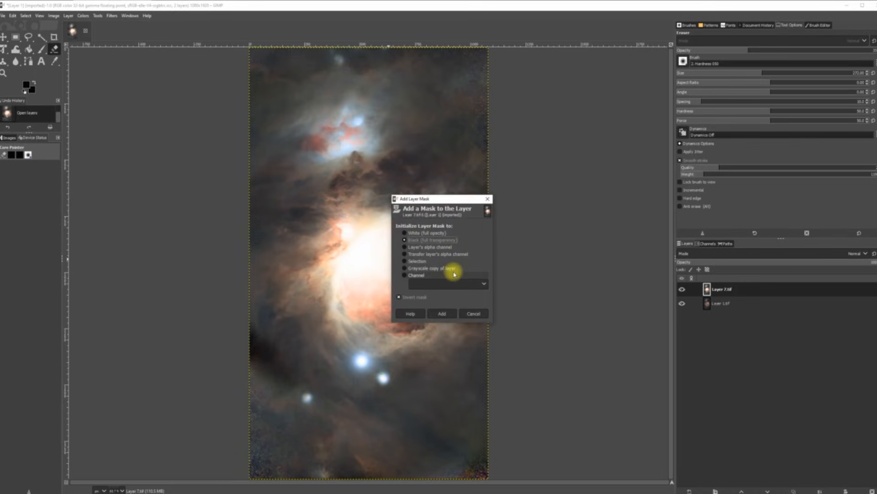
pyautogui.click(443, 312)
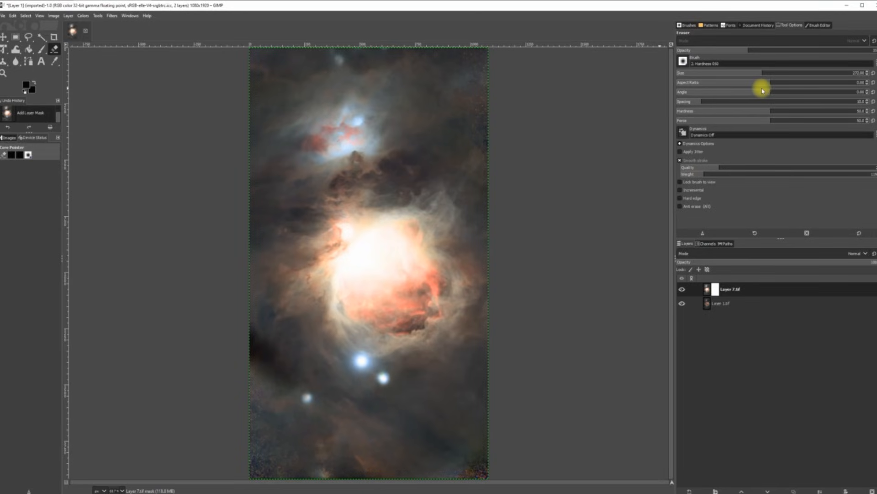
pyautogui.moveTo(766, 72); pyautogui.dragTo(805, 72)
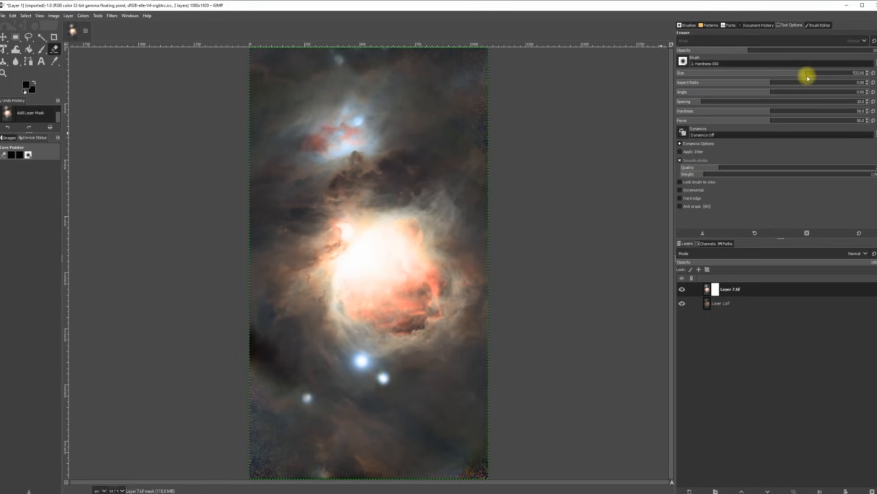
# Step: Set the eraser size to 628 and erase Layer 7's mask over the bright nebula core
pyautogui.moveTo(807, 74); pyautogui.dragTo(818, 72)
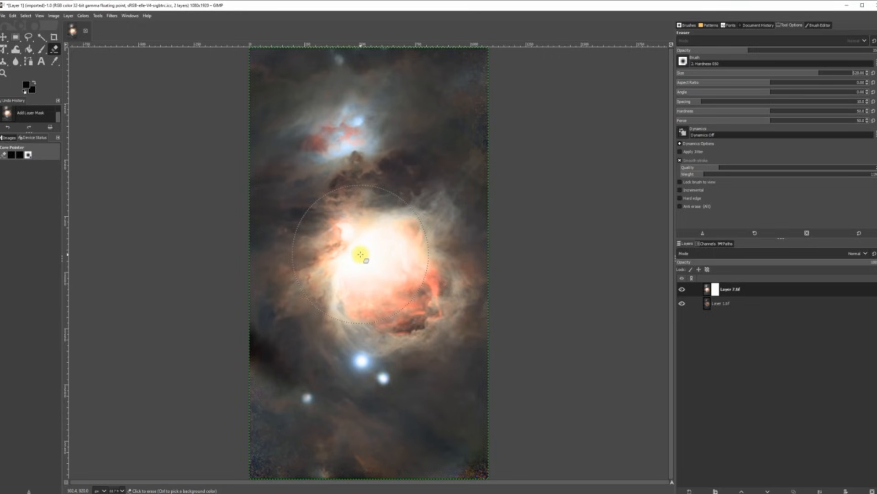
pyautogui.moveTo(362, 254); pyautogui.dragTo(337, 263)
pyautogui.click(348, 281)
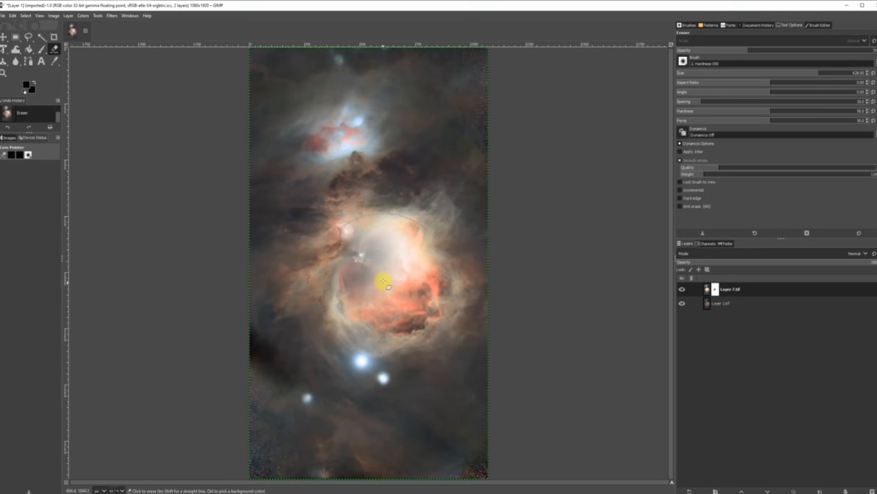
pyautogui.click(384, 284)
pyautogui.click(398, 263)
pyautogui.click(389, 229)
pyautogui.click(363, 229)
pyautogui.click(353, 229)
pyautogui.click(365, 268)
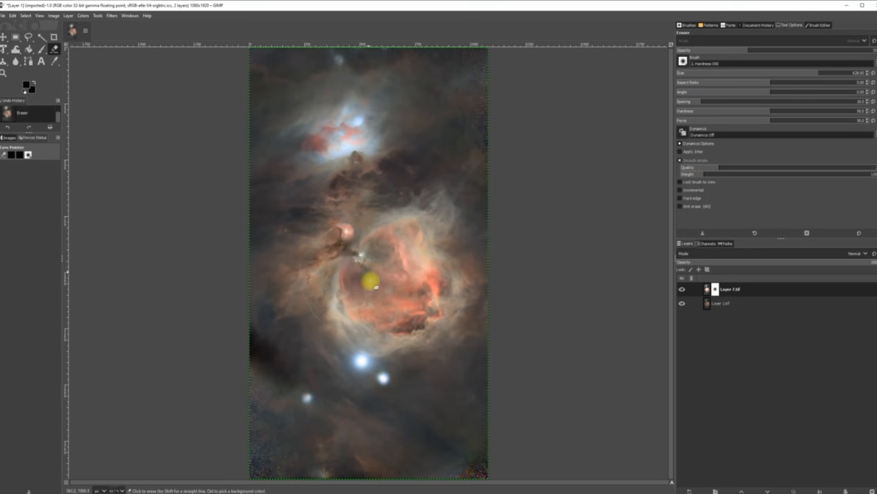
pyautogui.click(372, 284)
pyautogui.click(345, 280)
# Step: Erase more around the core's upper-right, the upper nebula glow, and areas below and left of the core
pyautogui.click(366, 269)
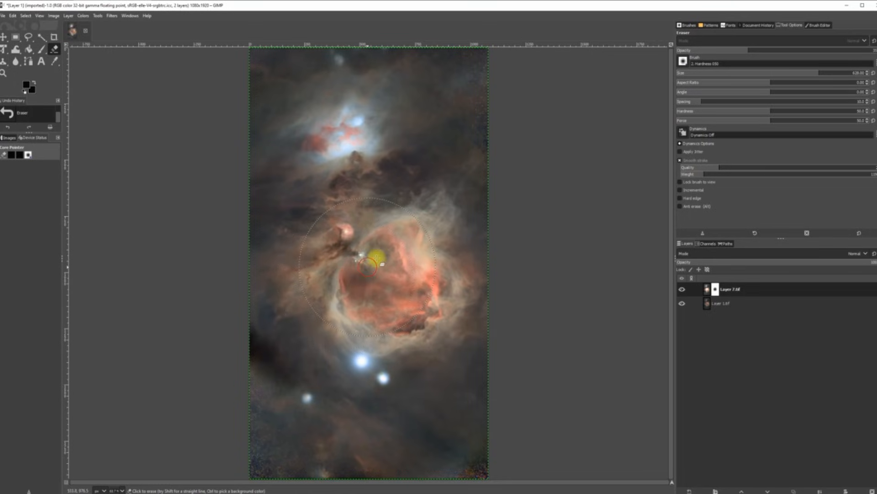
pyautogui.click(417, 247)
pyautogui.click(413, 231)
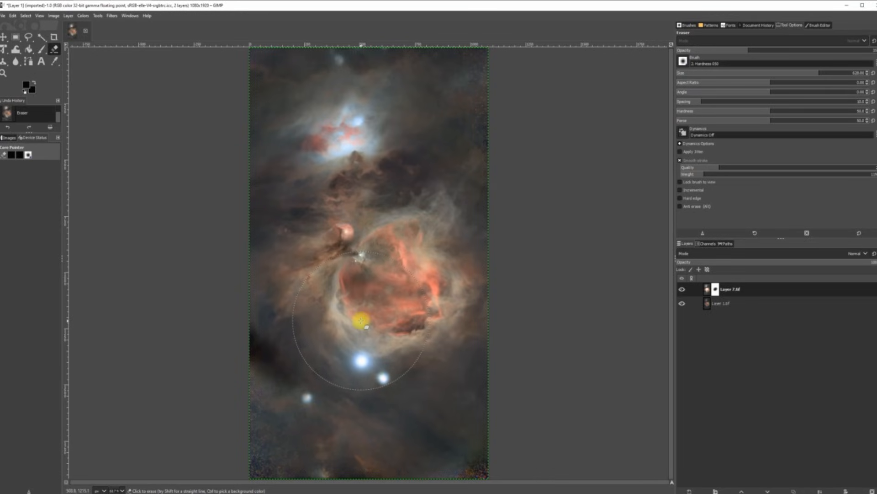
pyautogui.click(361, 321)
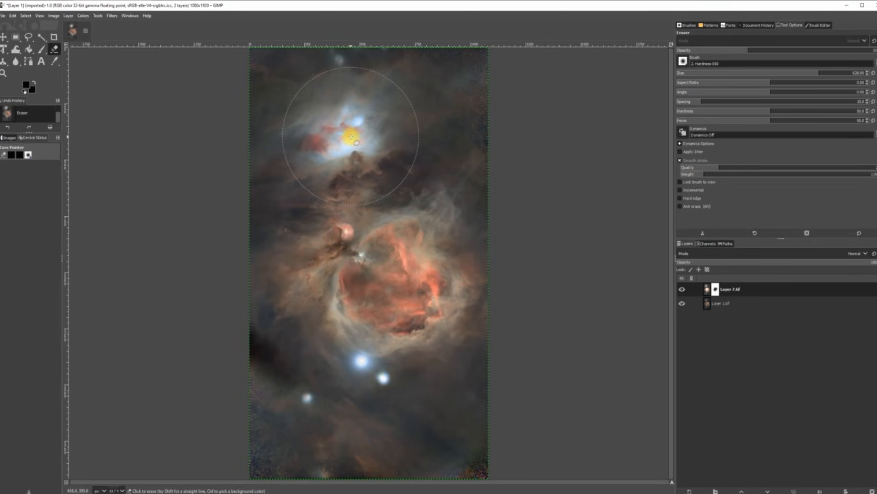
pyautogui.click(351, 137)
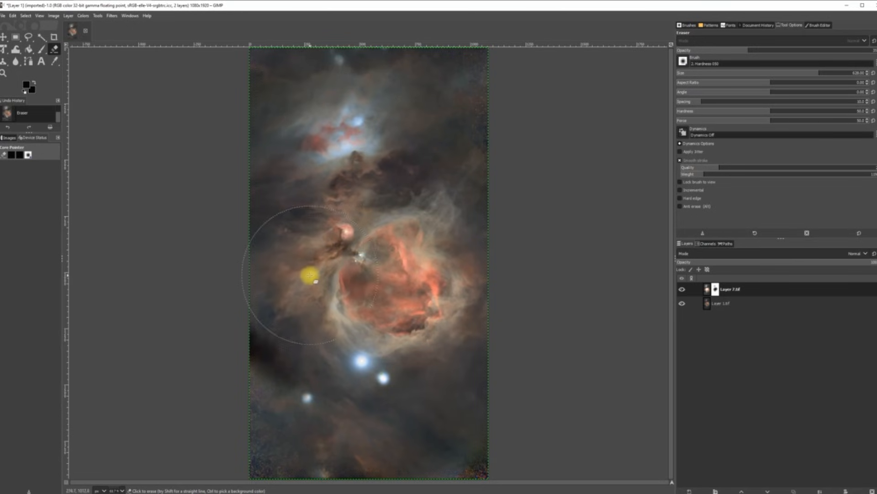
pyautogui.click(300, 277)
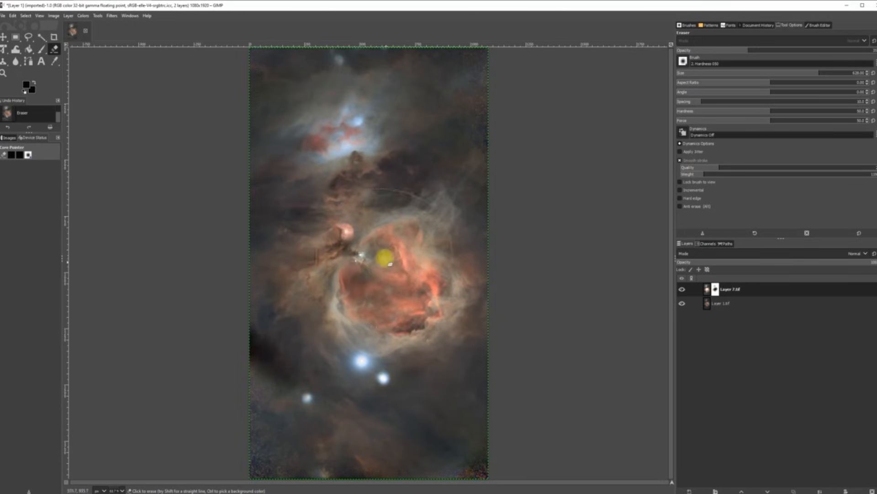
pyautogui.click(349, 230)
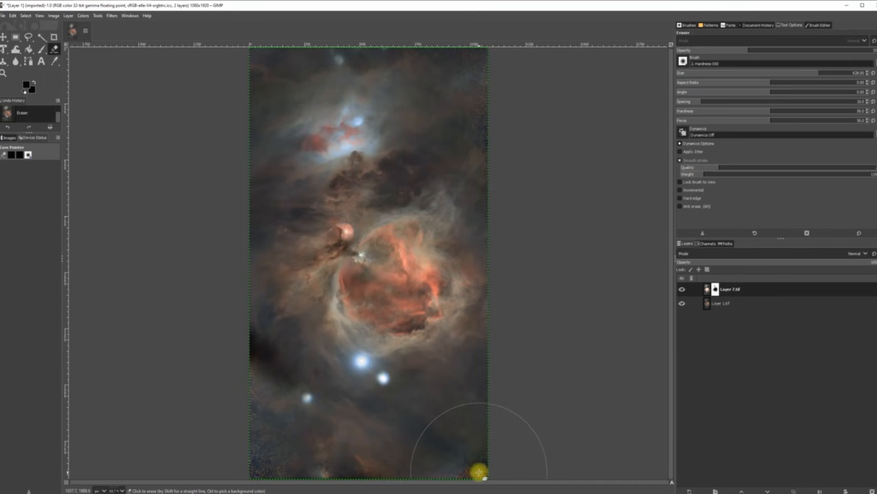
# Step: Erase over the noisy bottom corners, left edge and top-right area
pyautogui.click(479, 472)
pyautogui.click(265, 466)
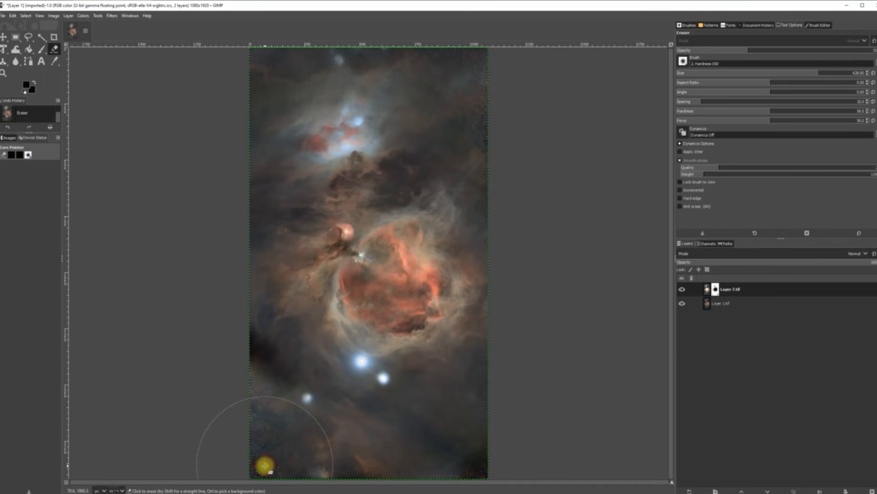
pyautogui.click(271, 446)
pyautogui.click(287, 462)
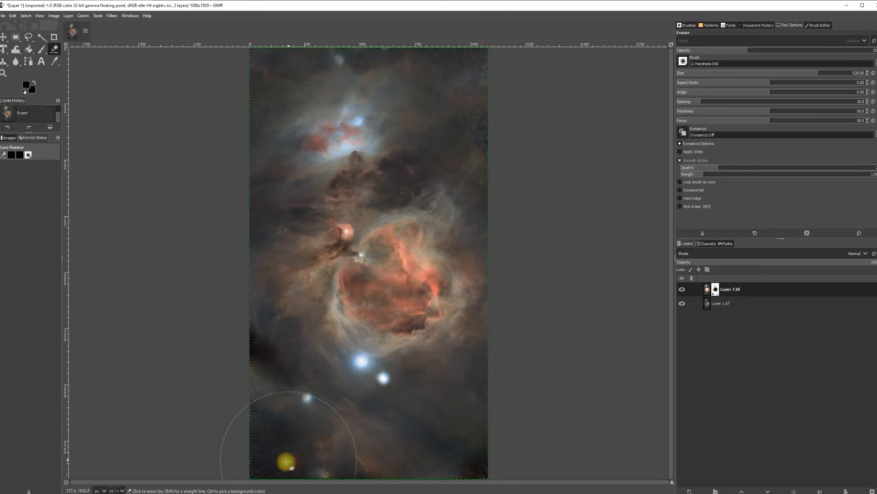
pyautogui.click(261, 387)
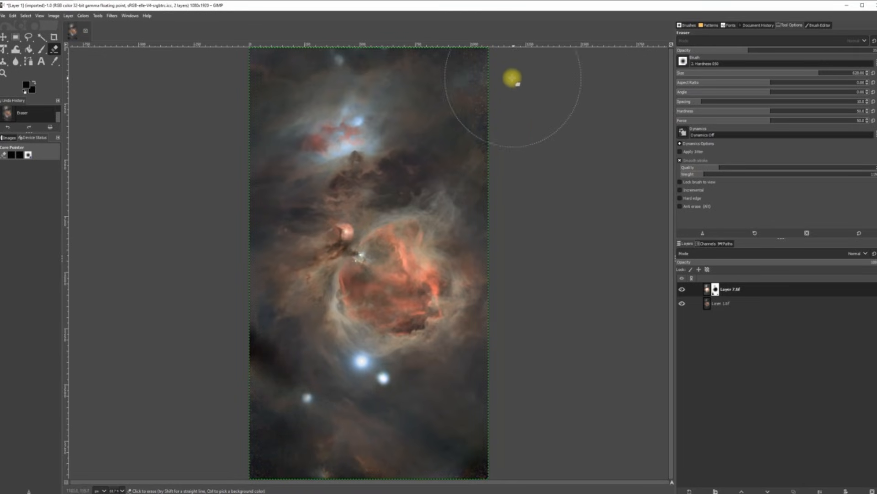
pyautogui.click(477, 105)
pyautogui.click(476, 75)
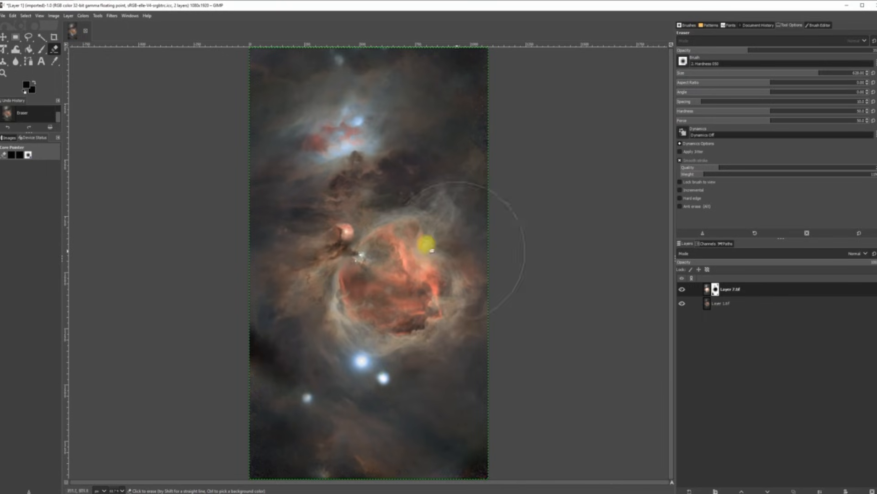
# Step: Erase more across the core, then reset the eraser aspect ratio and shrink it to 127
pyautogui.click(372, 261)
pyautogui.moveTo(372, 260)
pyautogui.mouseDown()
pyautogui.moveTo(364, 275)
pyautogui.moveTo(385, 247)
pyautogui.moveTo(384, 229)
pyautogui.moveTo(380, 243)
pyautogui.moveTo(397, 228)
pyautogui.moveTo(386, 288)
pyautogui.moveTo(358, 297)
pyautogui.moveTo(386, 305)
pyautogui.mouseUp()
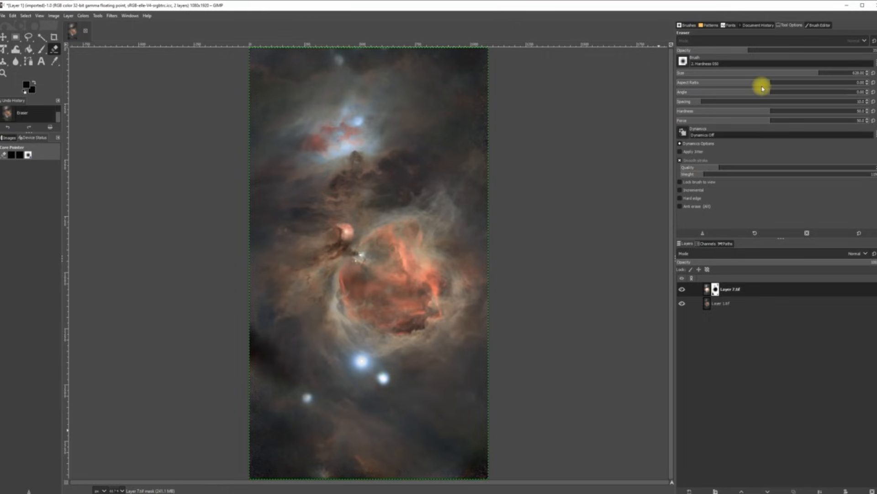
pyautogui.moveTo(768, 83); pyautogui.dragTo(737, 82)
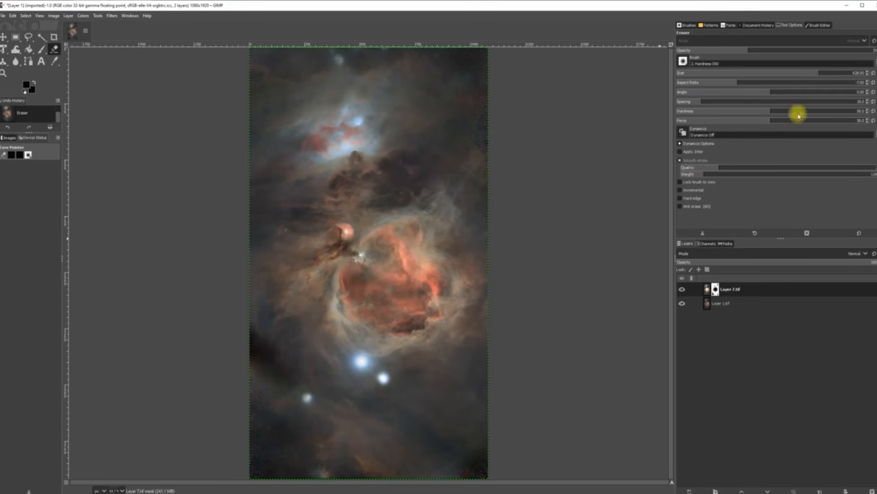
pyautogui.click(873, 82)
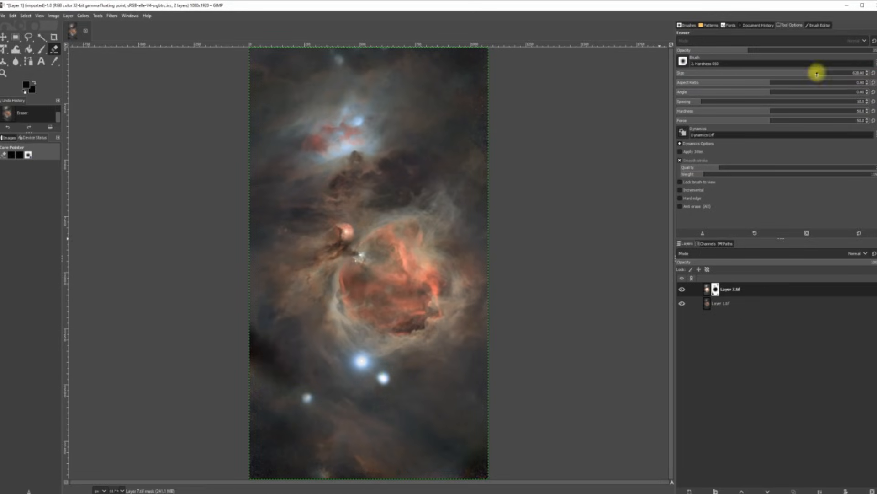
pyautogui.moveTo(816, 73); pyautogui.dragTo(750, 72)
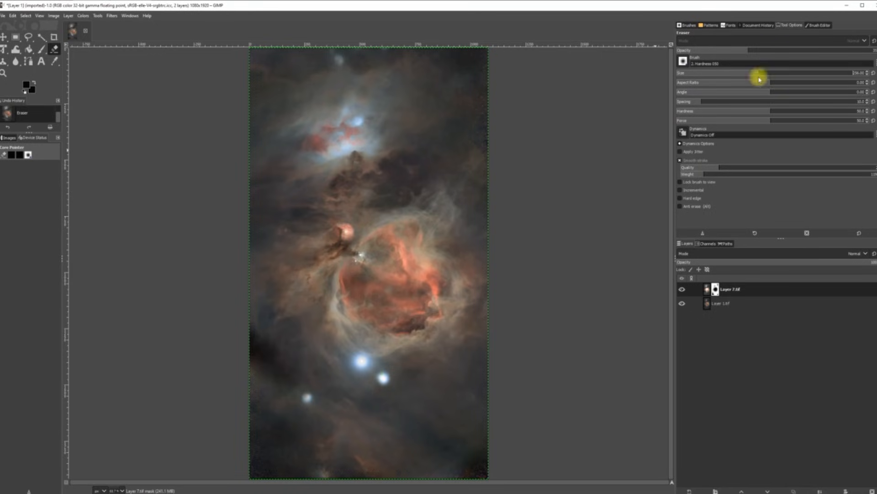
pyautogui.moveTo(759, 71); pyautogui.dragTo(730, 73)
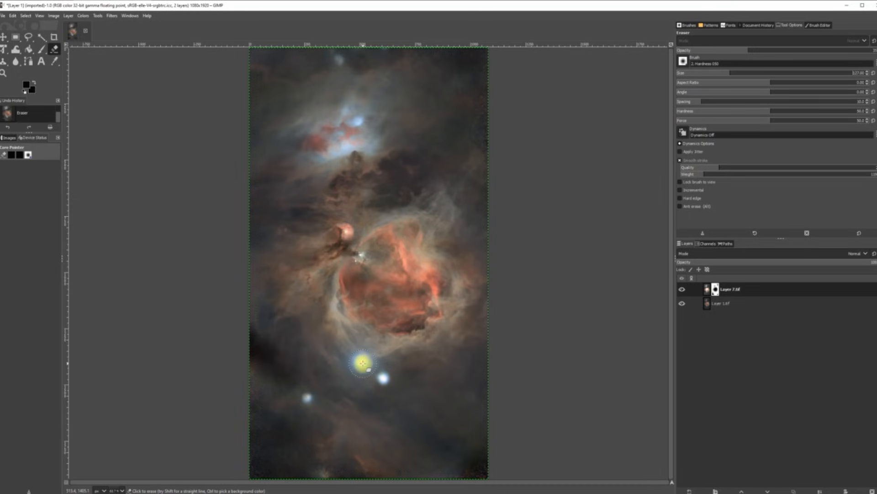
# Step: Erase over the bright lower stars, resizing the eraser through 42, 100 and 379
pyautogui.click(361, 361)
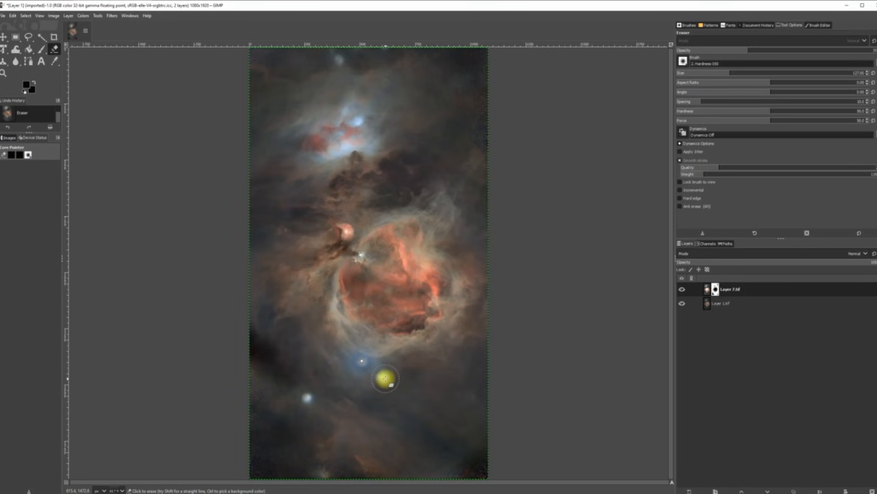
pyautogui.click(386, 375)
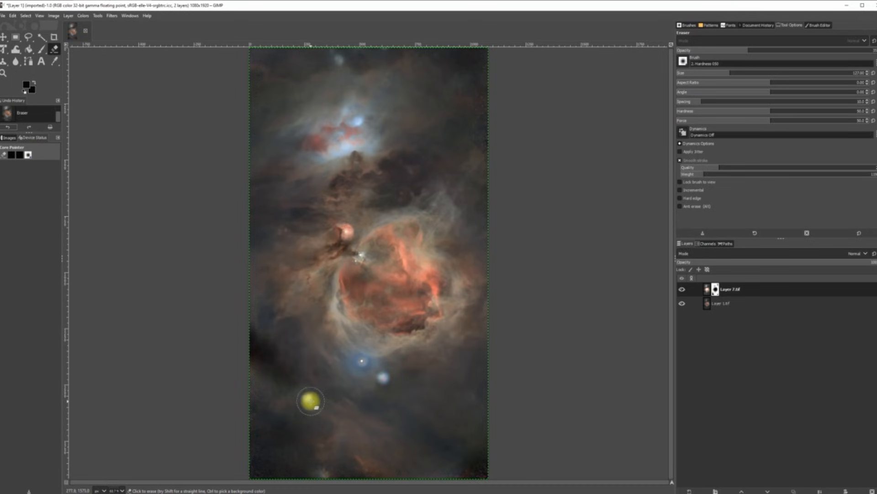
pyautogui.click(305, 396)
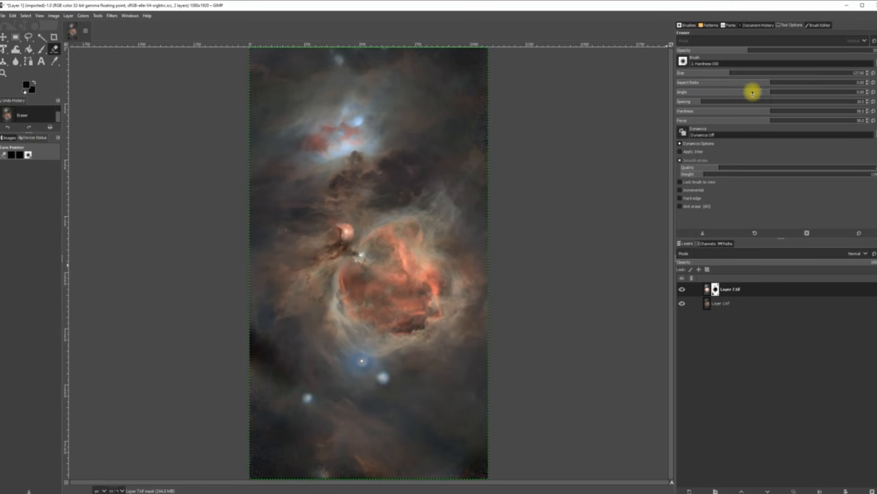
pyautogui.moveTo(729, 72); pyautogui.dragTo(703, 69)
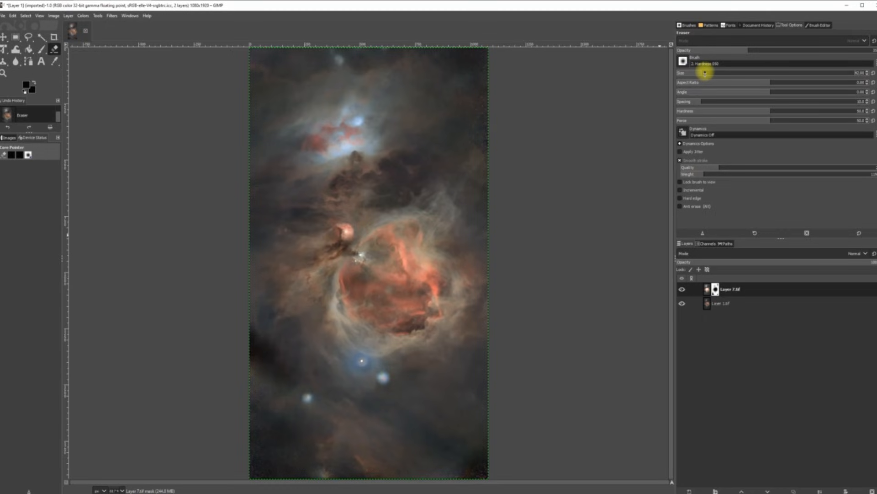
pyautogui.moveTo(705, 70); pyautogui.dragTo(723, 69)
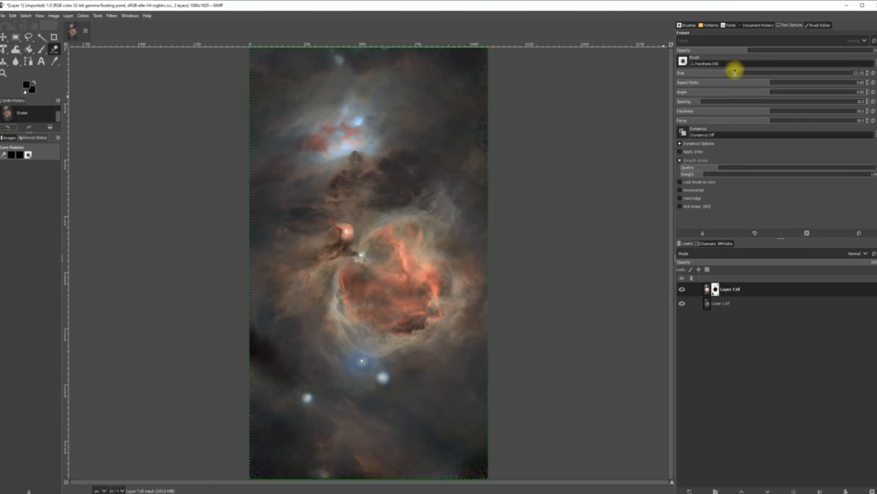
pyautogui.moveTo(733, 72); pyautogui.dragTo(781, 73)
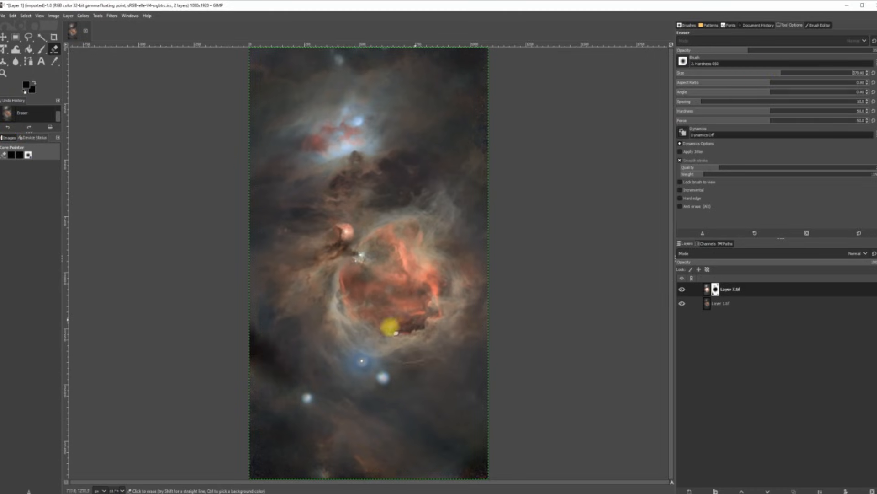
pyautogui.click(384, 377)
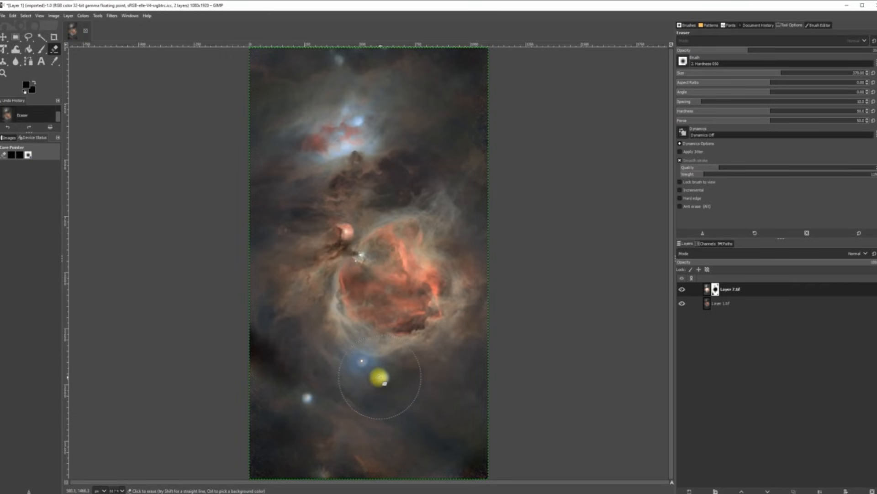
pyautogui.click(379, 378)
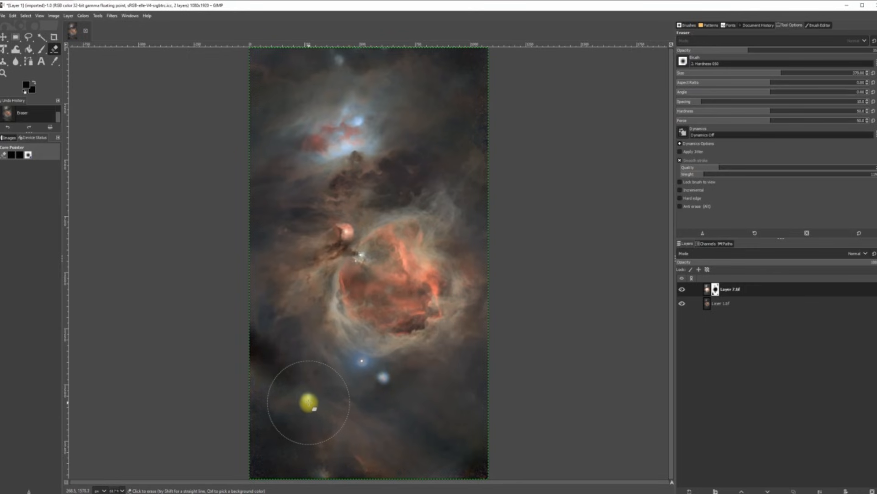
pyautogui.moveTo(798, 493)
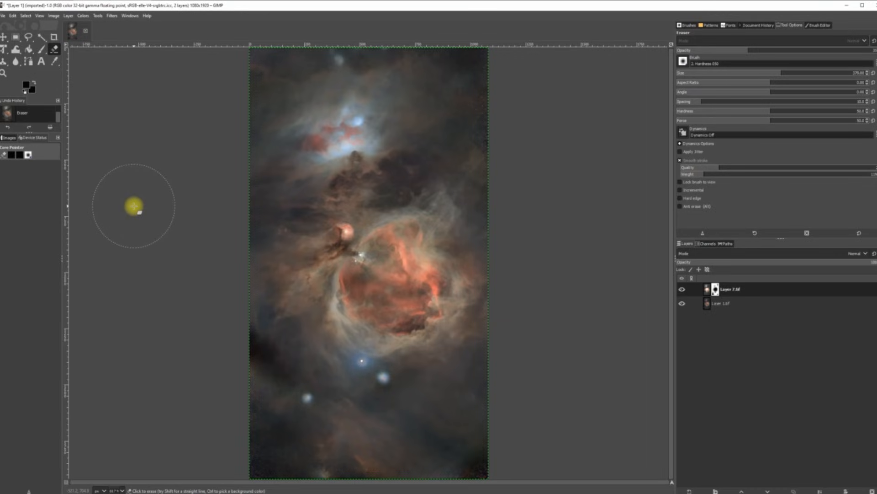
# Step: Merge Layer 7.tif down, export it as TIFF over Layer 1.tif, and quit GIMP
pyautogui.click(821, 490)
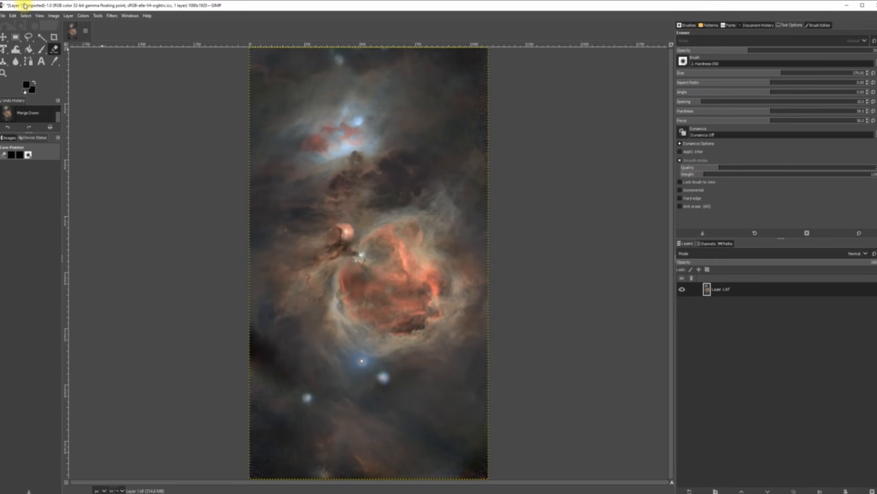
pyautogui.click(3, 16)
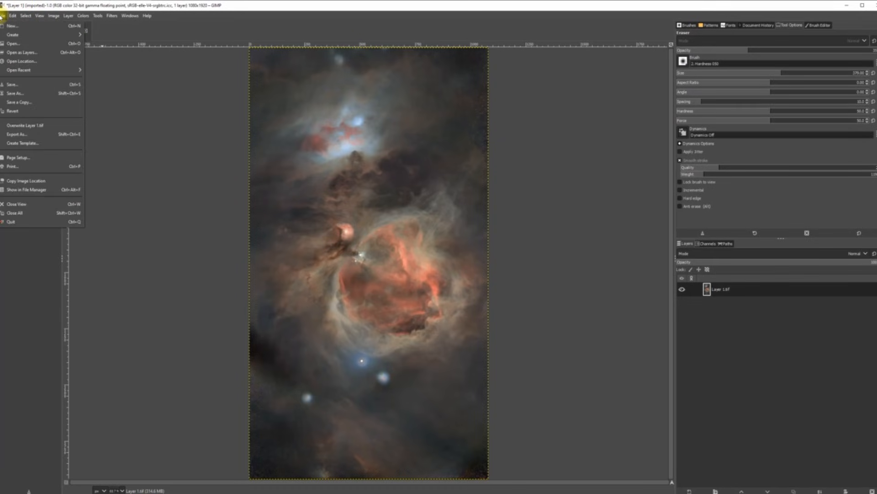
pyautogui.click(34, 134)
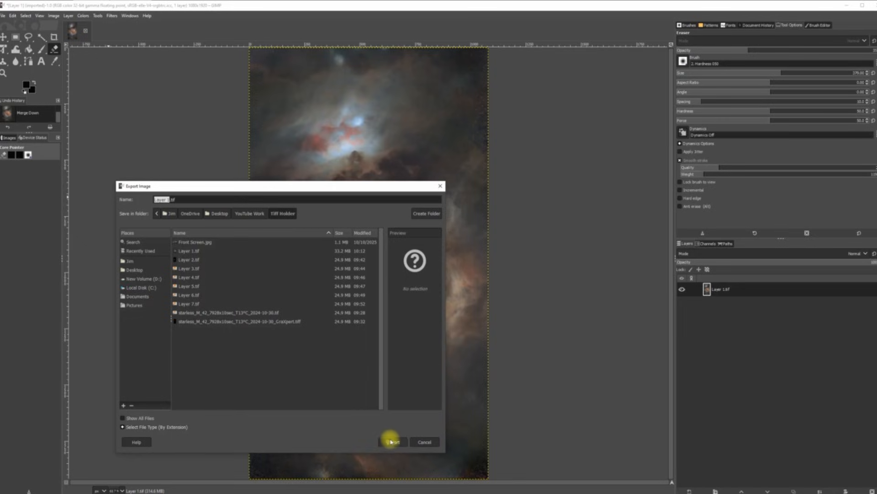
pyautogui.click(392, 441)
pyautogui.click(306, 351)
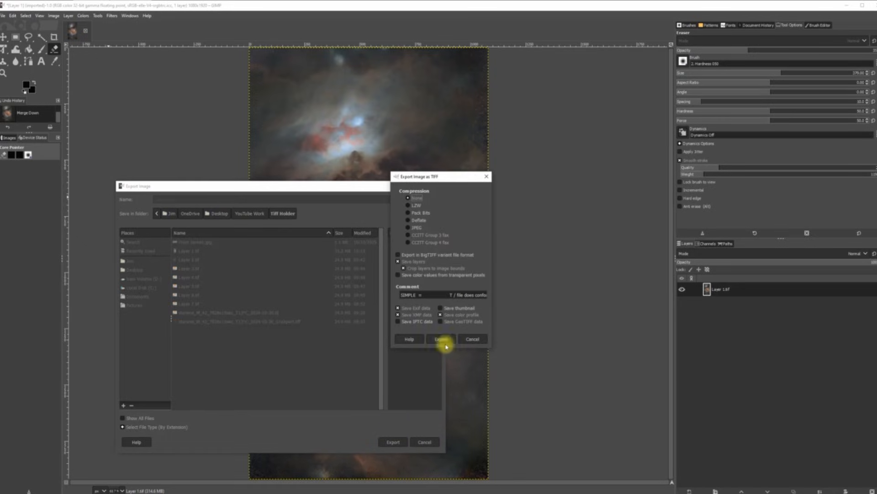
pyautogui.click(451, 341)
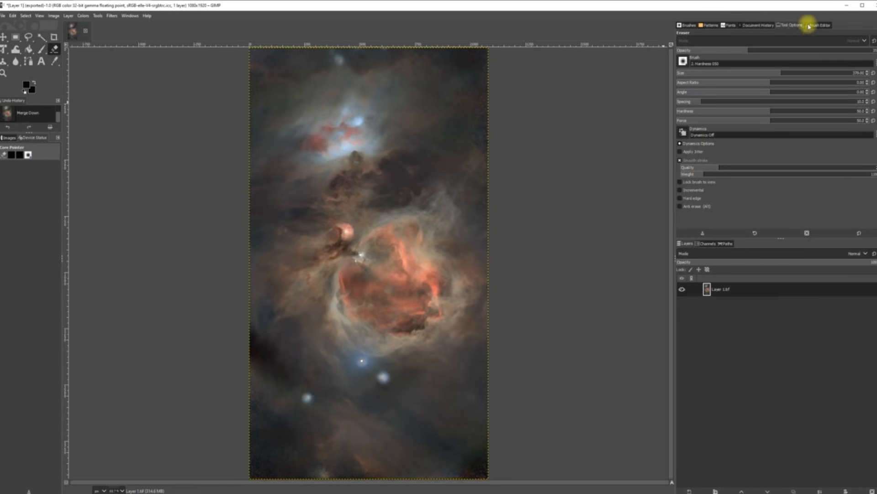
pyautogui.click(874, 4)
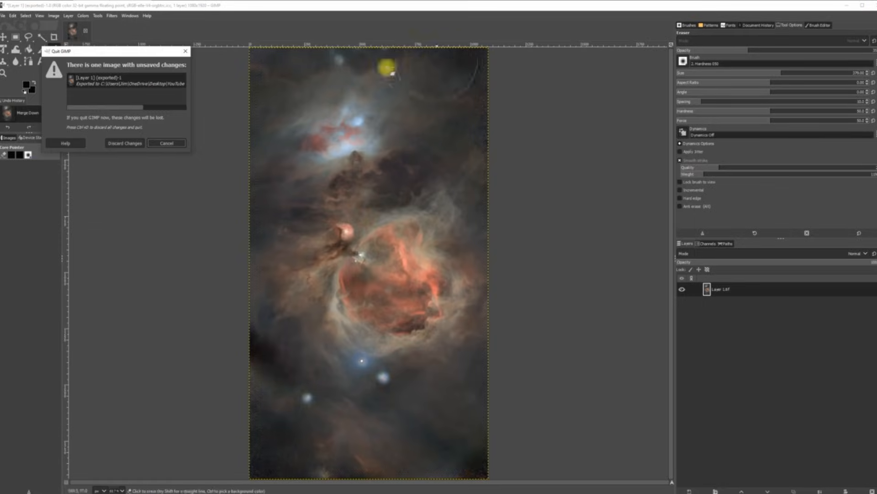
# Step: Discard GIMP's changes, open Tiff Holder, and switch to Extra large icons
pyautogui.click(129, 143)
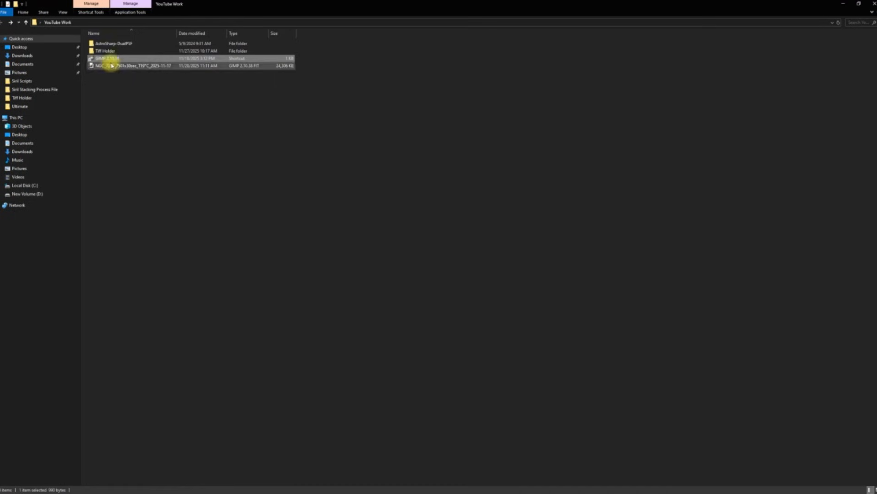
pyautogui.click(114, 53)
pyautogui.doubleClick(114, 54)
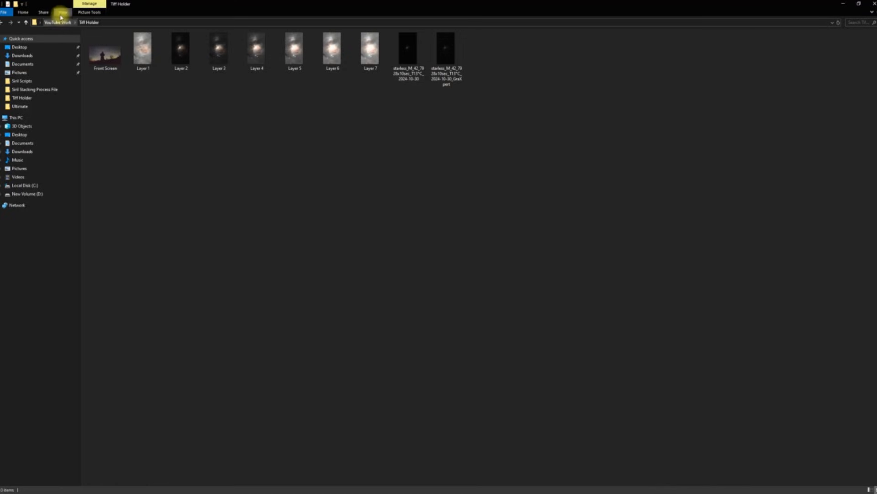
pyautogui.click(61, 14)
pyautogui.click(79, 23)
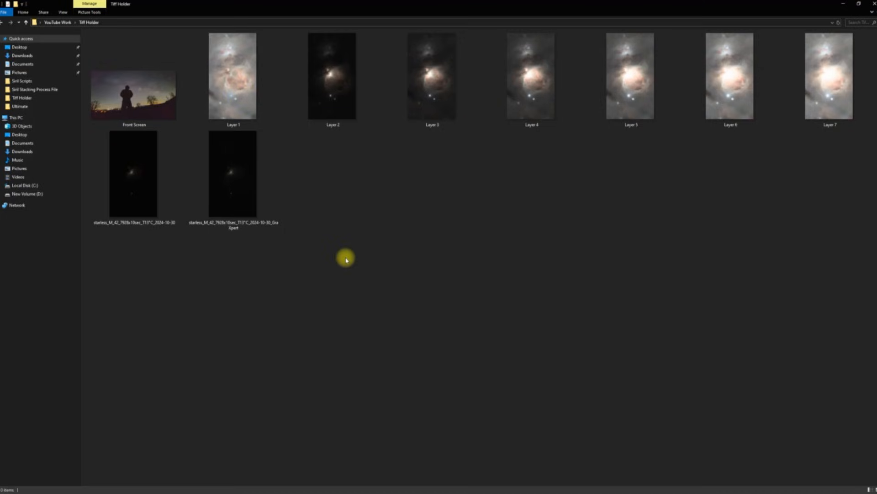
# Step: Delete the eight files from Layer 2 through the starless GraXpert file, then close the window
pyautogui.click(329, 96)
pyautogui.click(354, 173)
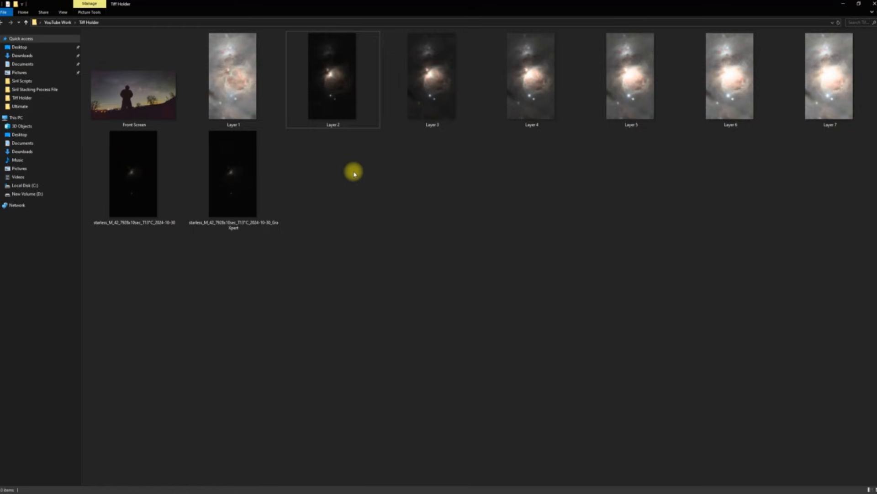
pyautogui.click(346, 117)
pyautogui.keyDown('shift'); pyautogui.click(232, 201); pyautogui.keyUp('shift')
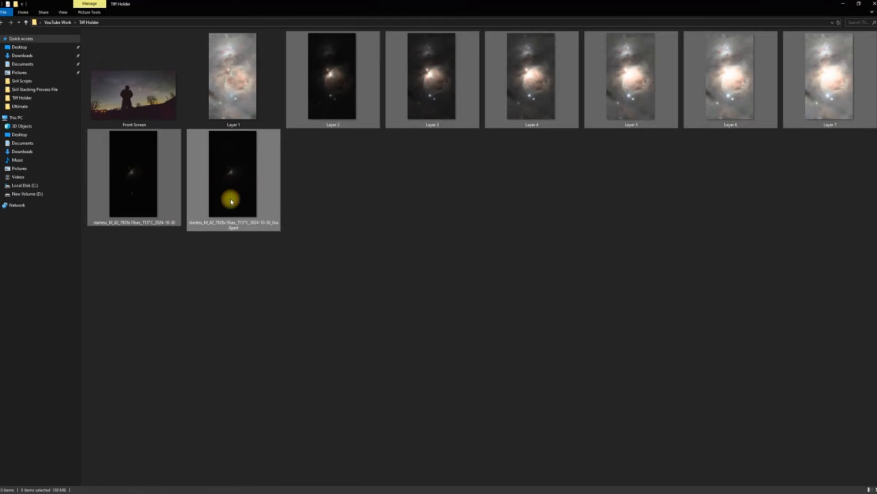
pyautogui.rightClick(233, 201)
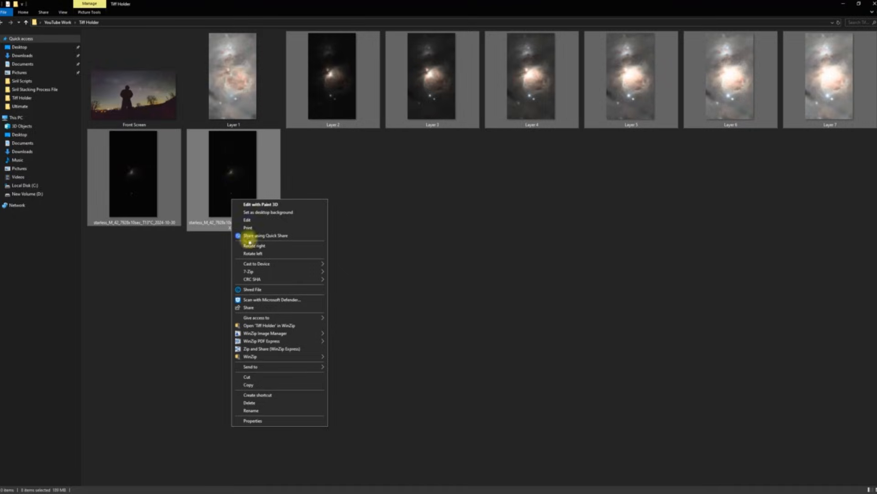
pyautogui.click(250, 402)
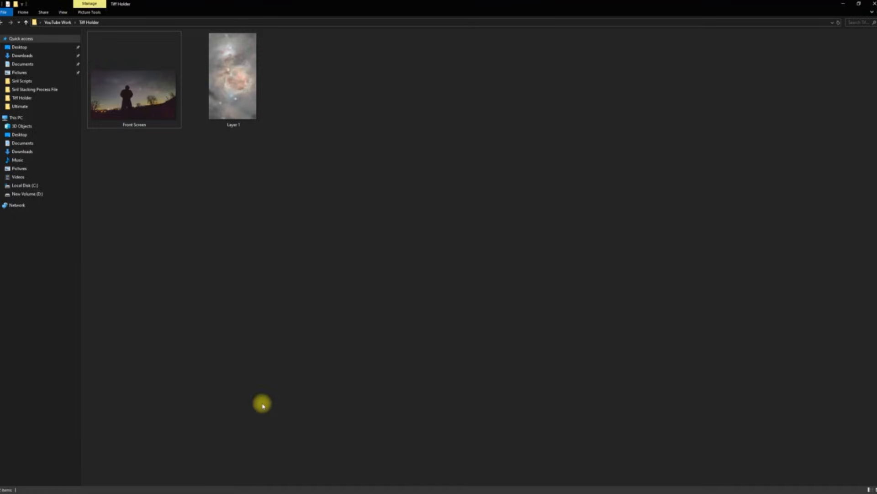
pyautogui.click(875, 3)
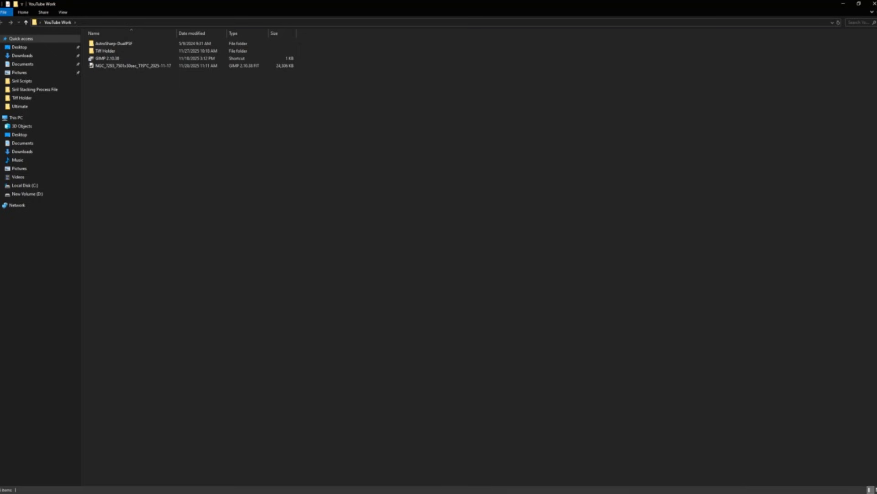
# Step: Open Deep Sky DeTools full-screen on Second Beta, setting Aggressiveness 0.54 and PSF for DSO 4.75
pyautogui.click(375, 493)
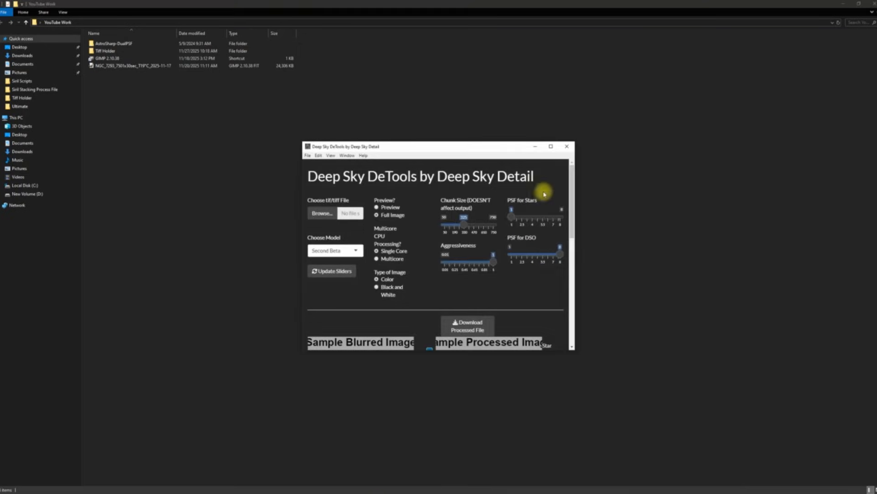
pyautogui.click(552, 147)
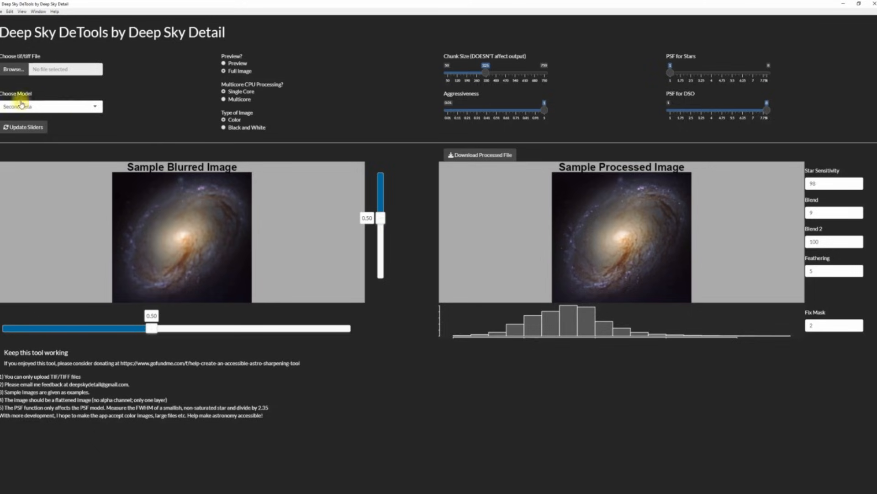
pyautogui.click(94, 108)
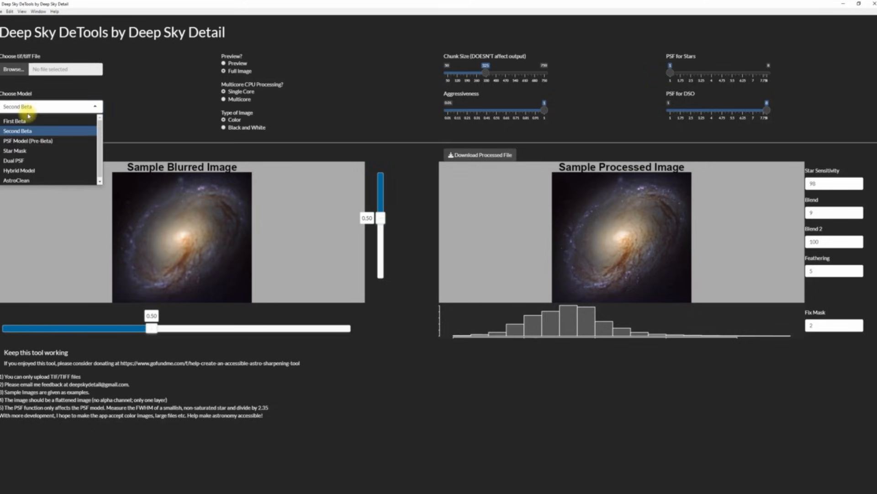
pyautogui.click(10, 134)
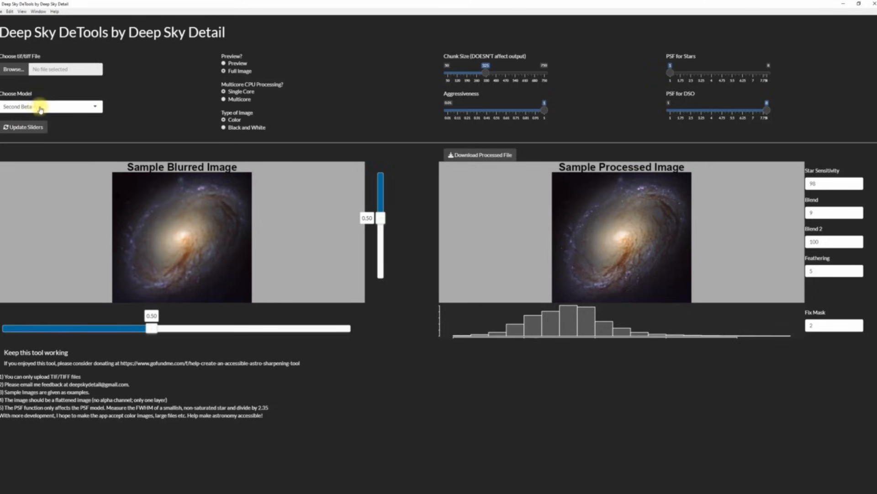
pyautogui.click(87, 108)
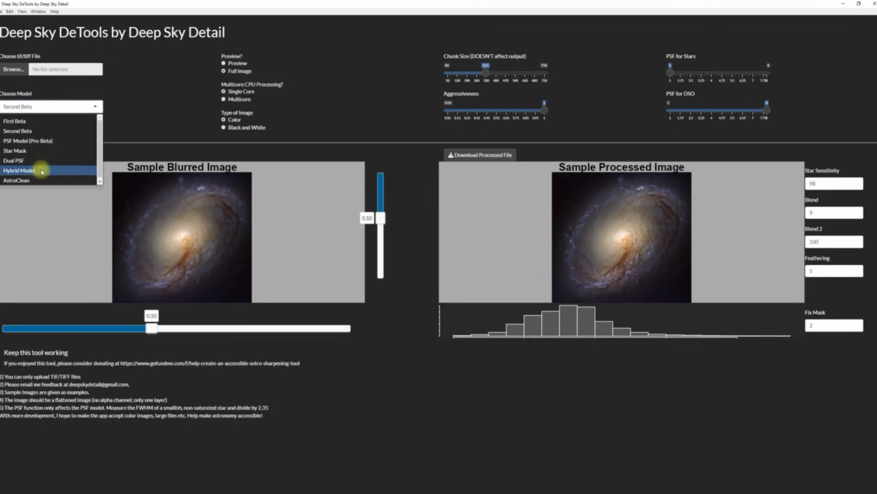
pyautogui.click(18, 130)
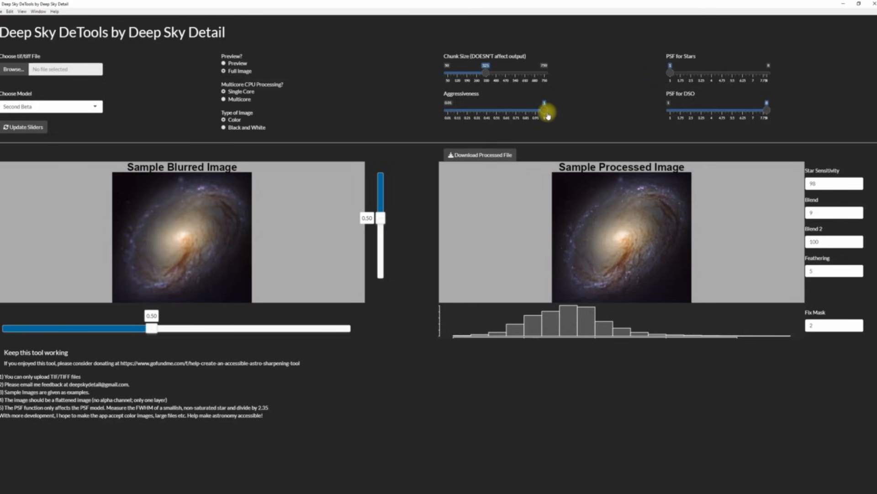
pyautogui.moveTo(543, 114); pyautogui.dragTo(500, 113)
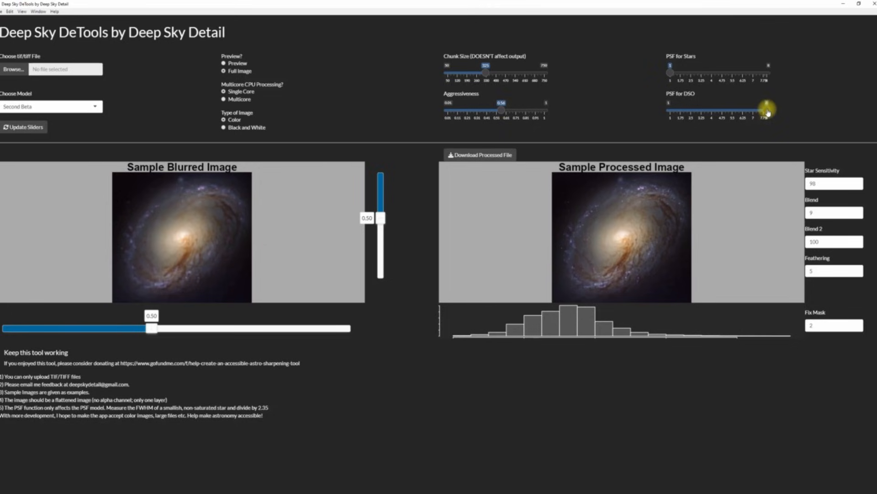
pyautogui.moveTo(769, 113); pyautogui.dragTo(728, 122)
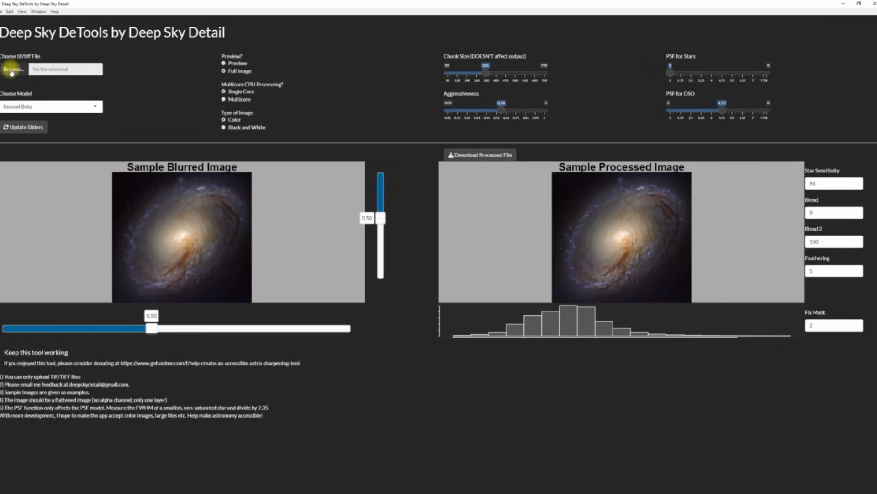
# Step: Load Layer 1.tif, run the sharpening, and save the processed file to Tiff Holder
pyautogui.click(10, 69)
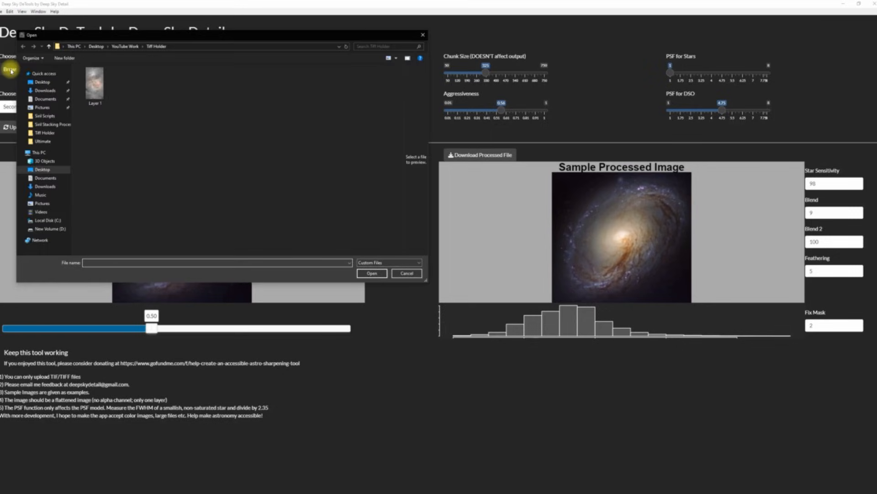
pyautogui.doubleClick(99, 87)
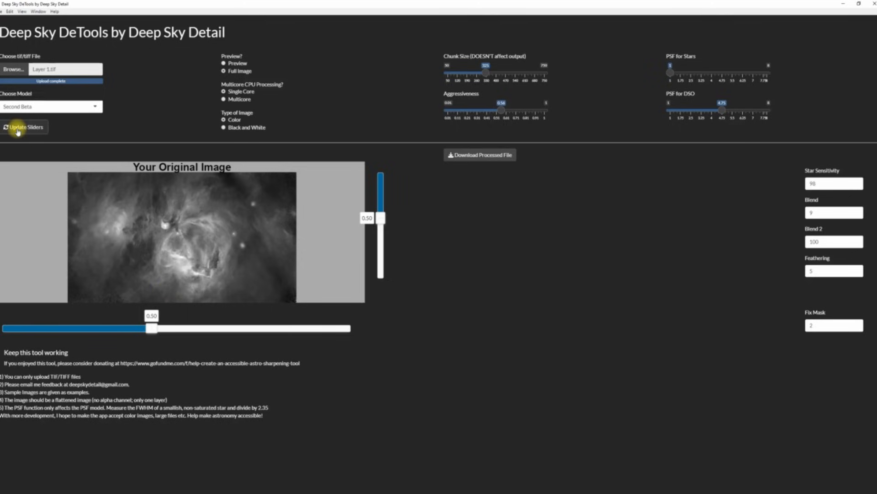
pyautogui.click(18, 129)
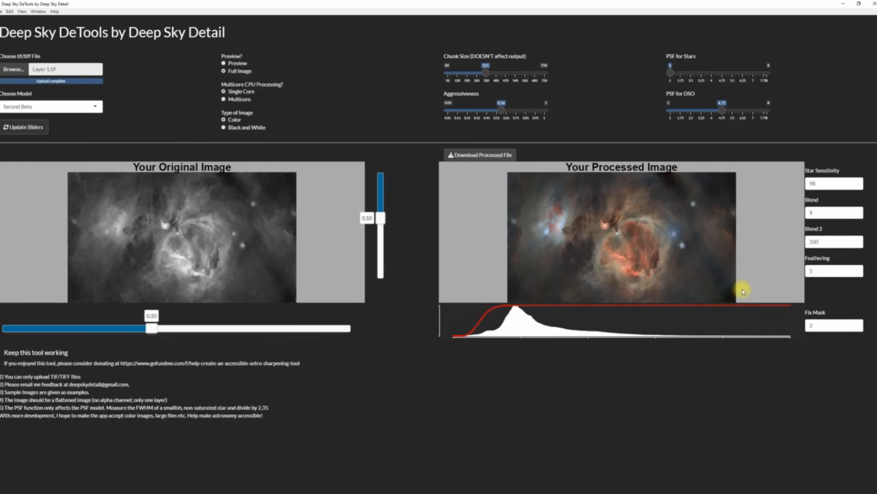
pyautogui.click(479, 155)
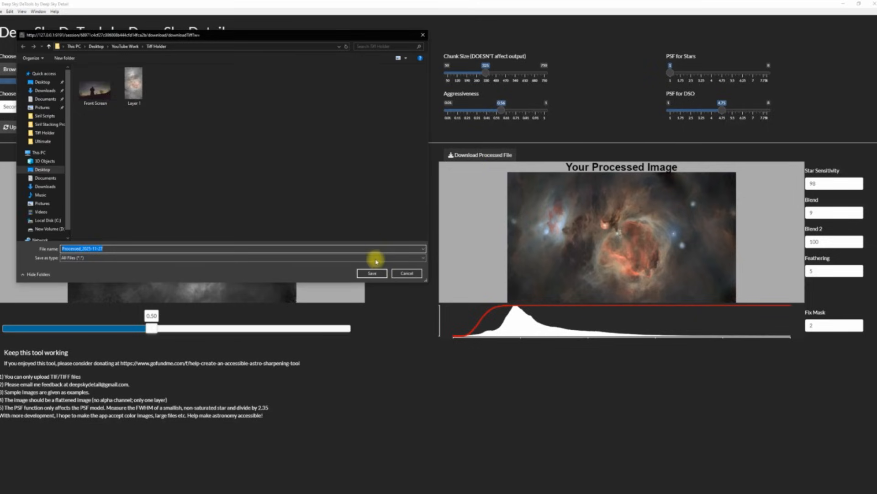
pyautogui.click(372, 273)
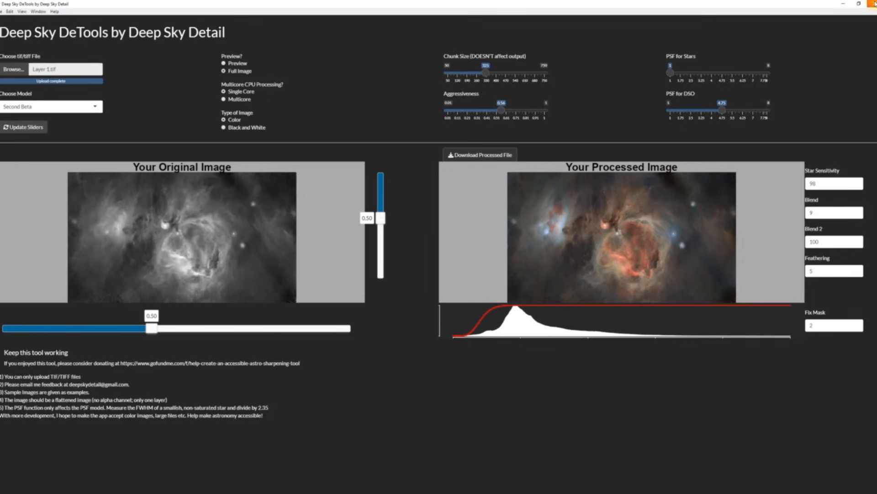
# Step: Close DeTools and view Processed_2025-11-27 from Tiff Holder in Photo Viewer
pyautogui.click(872, 3)
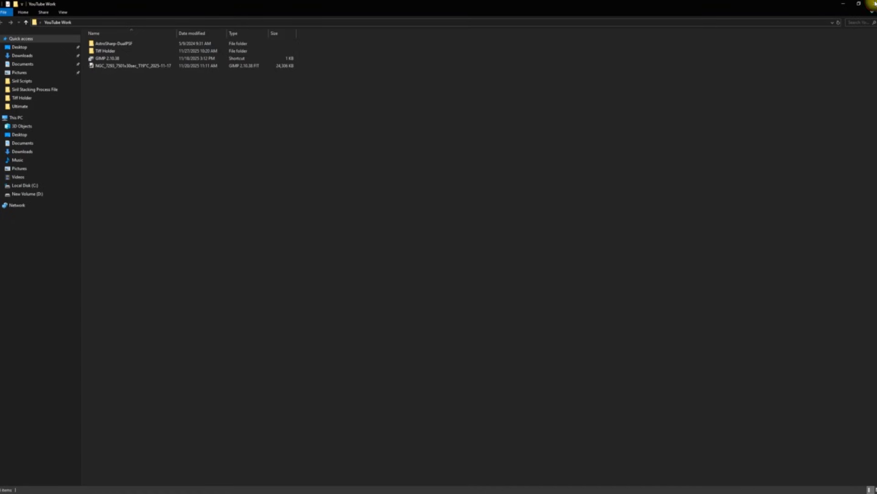
pyautogui.doubleClick(111, 51)
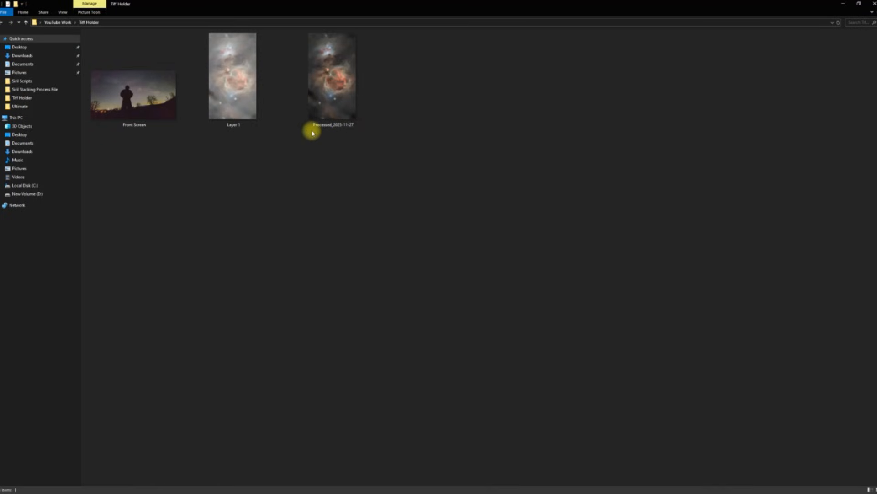
pyautogui.click(331, 80)
pyautogui.doubleClick(331, 80)
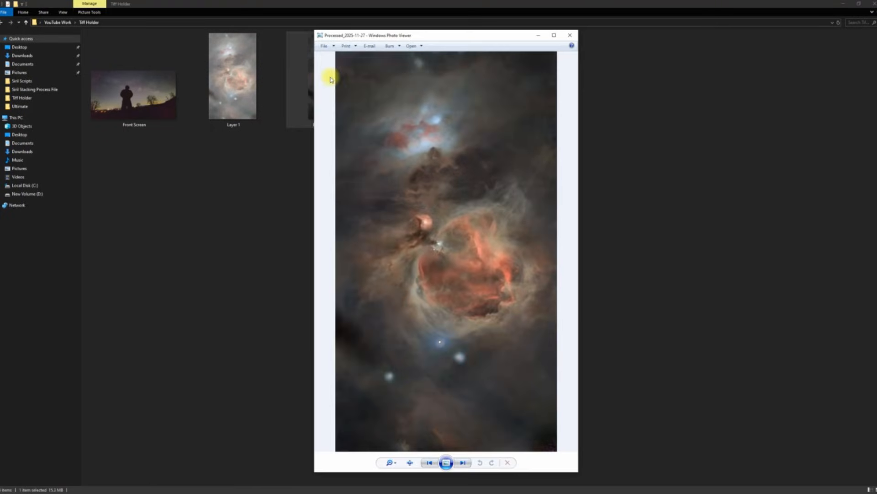
pyautogui.moveTo(415, 35); pyautogui.dragTo(520, 28)
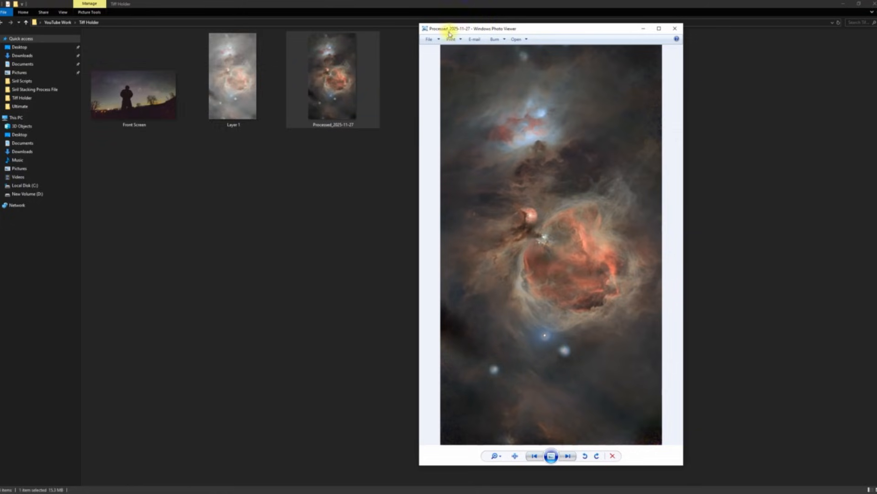
# Step: Open Layer 1 in a second Photo Viewer window
pyautogui.click(242, 82)
pyautogui.doubleClick(244, 82)
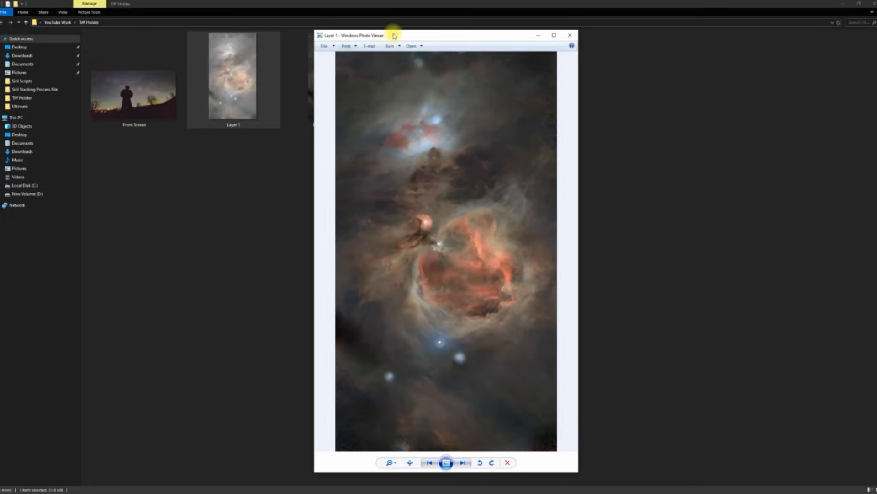
pyautogui.moveTo(470, 37); pyautogui.dragTo(666, 41)
# Step: Arrange the processed and Layer 1 viewers side by side, then return to Tiff Holder
pyautogui.click(844, 8)
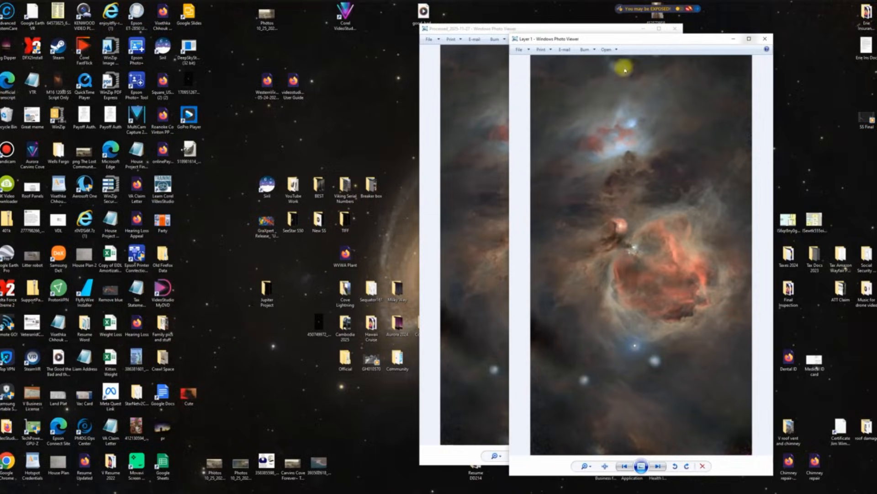
pyautogui.moveTo(499, 31); pyautogui.dragTo(170, 29)
pyautogui.click(556, 39)
pyautogui.moveTo(556, 39); pyautogui.dragTo(396, 31)
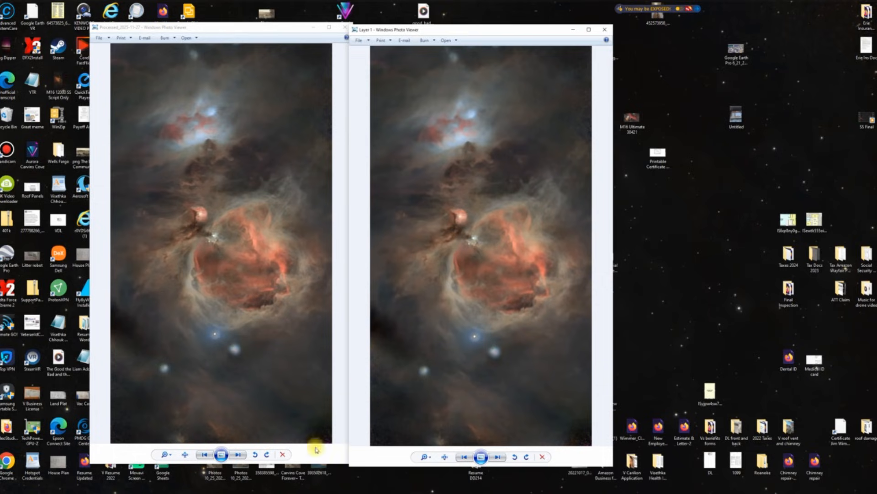
pyautogui.moveTo(295, 31); pyautogui.dragTo(220, 62)
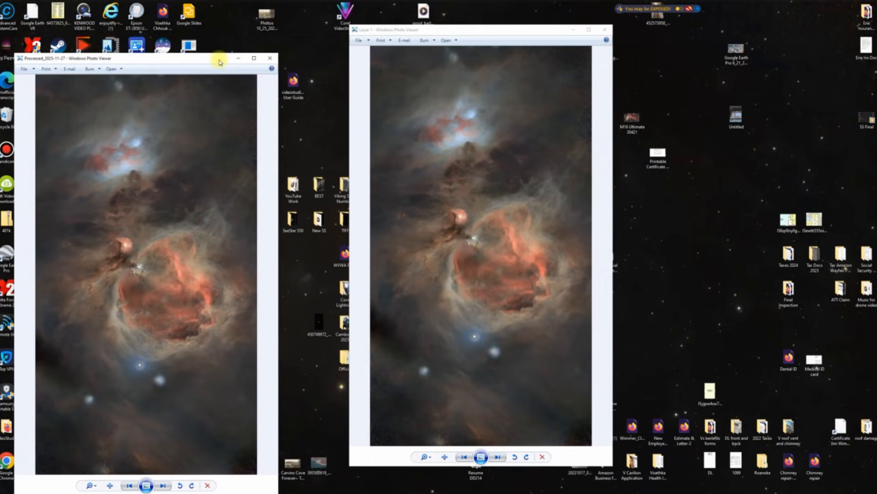
pyautogui.doubleClick(295, 186)
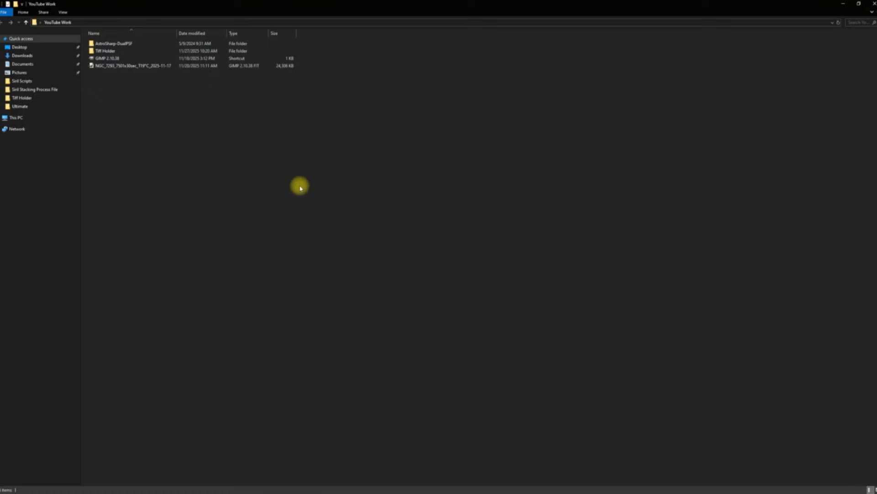
pyautogui.doubleClick(113, 52)
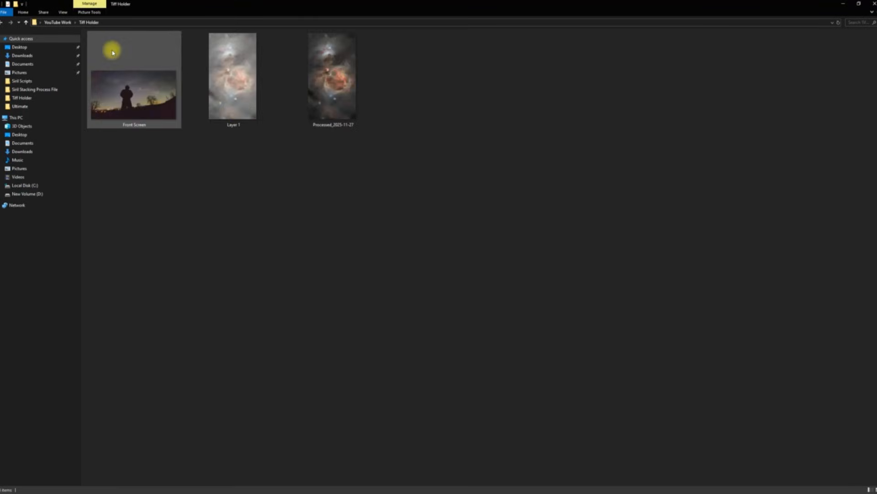
# Step: Rename Processed_2025-11-27 to 1Processed_2025-11-27
pyautogui.click(333, 108)
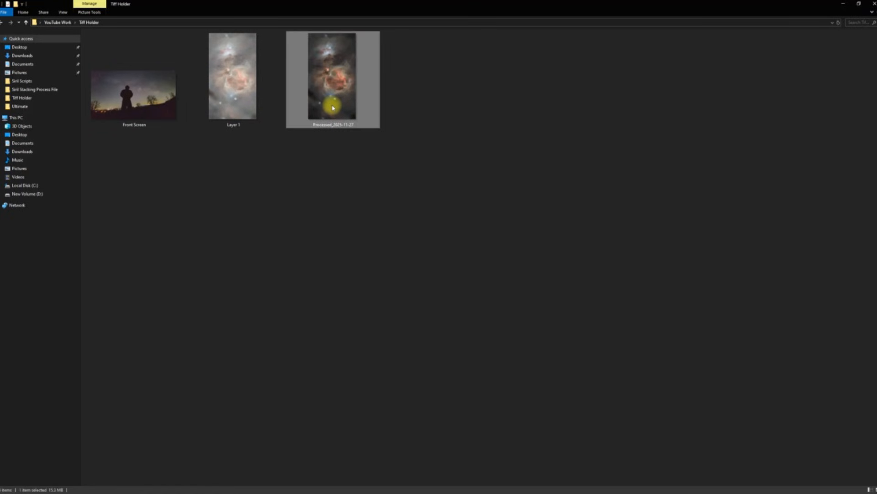
pyautogui.rightClick(333, 108)
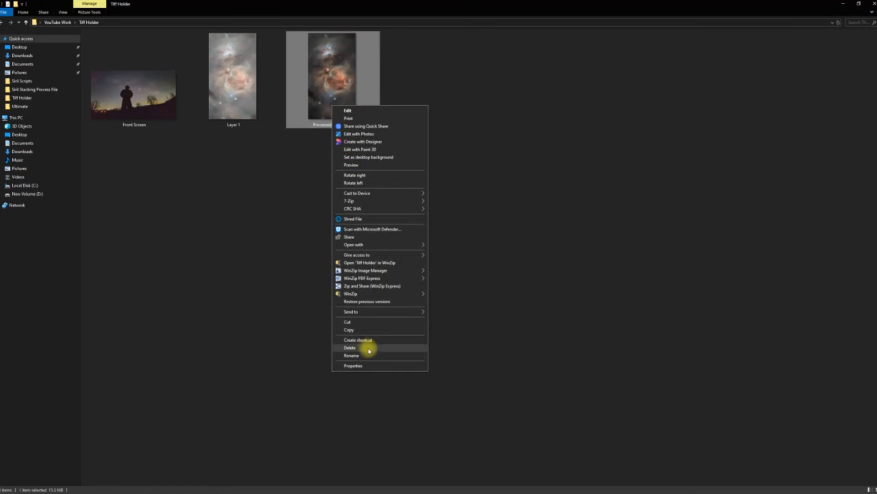
pyautogui.click(351, 356)
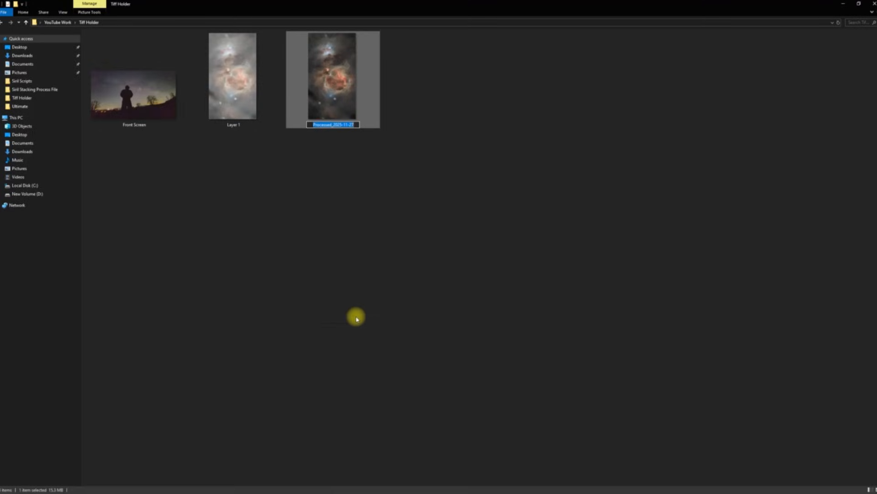
pyautogui.click(312, 125)
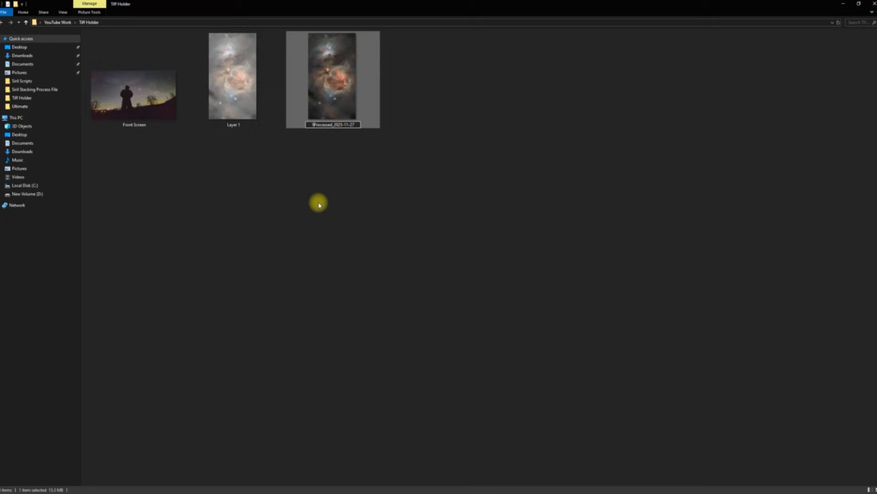
pyautogui.click(399, 196)
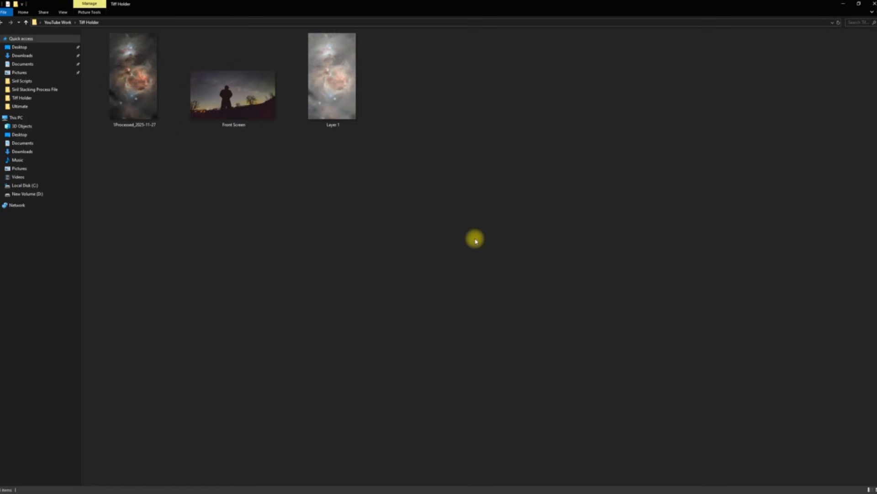
# Step: Delete Layer 1 and go back to the YouTube Work folder
pyautogui.click(340, 100)
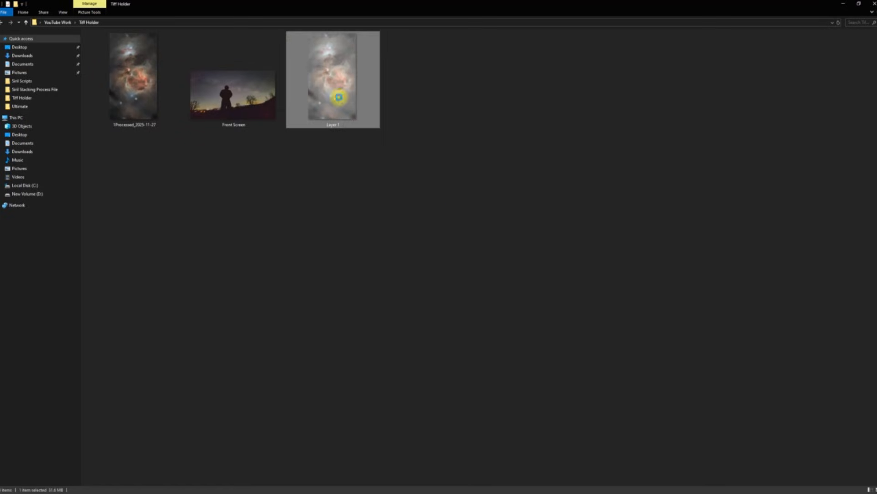
pyautogui.rightClick(338, 97)
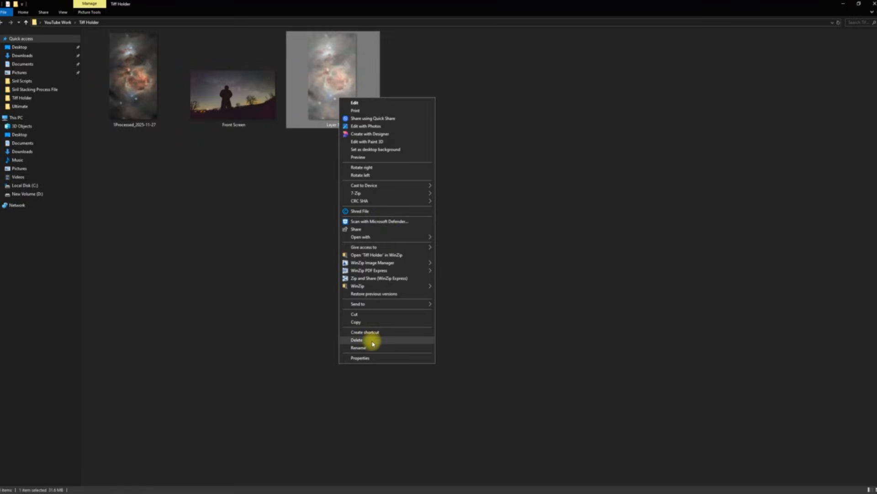
pyautogui.click(357, 340)
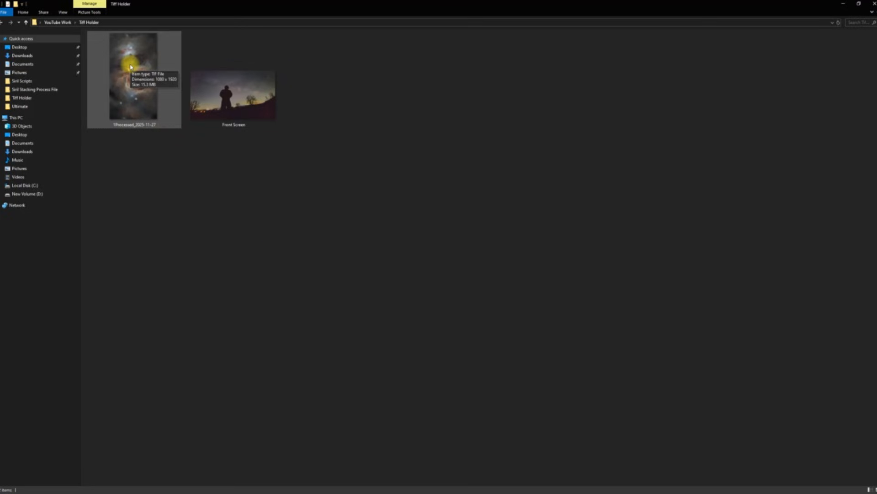
pyautogui.click(2, 23)
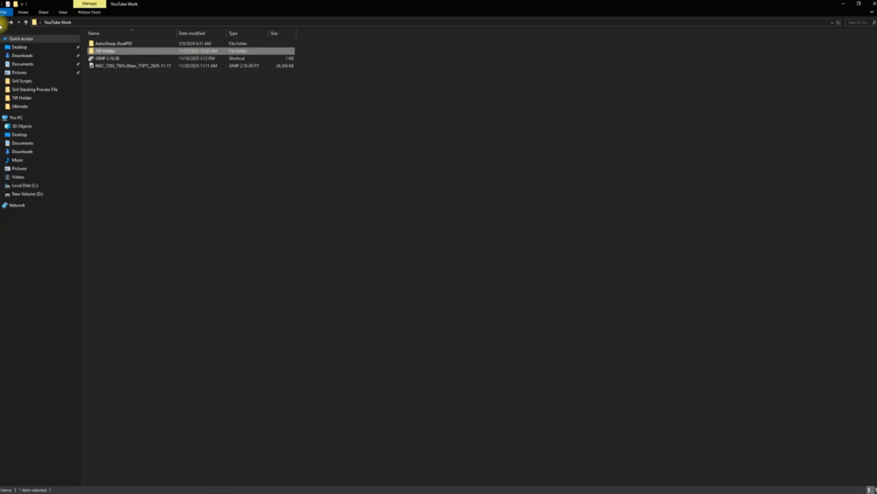
pyautogui.click(133, 60)
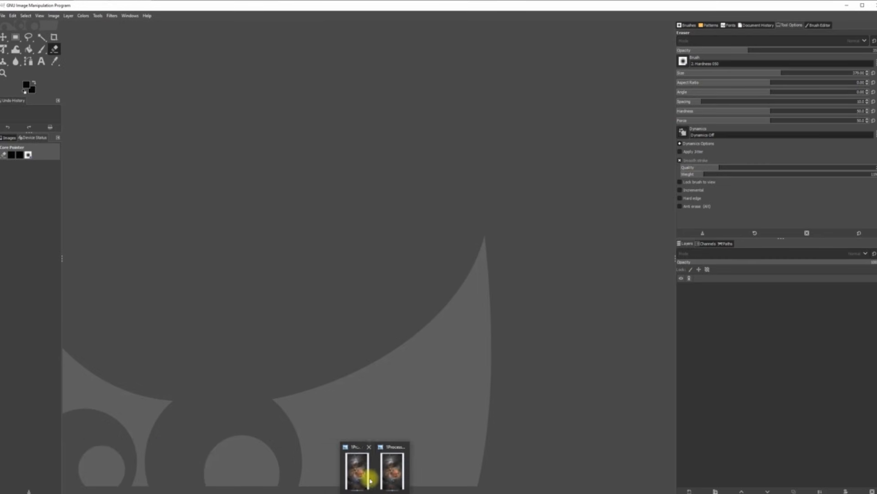
# Step: Close a Photo Viewer window and open 1Processed_2025-11-27.tif from Tiff Holder in GIMP
pyautogui.click(369, 447)
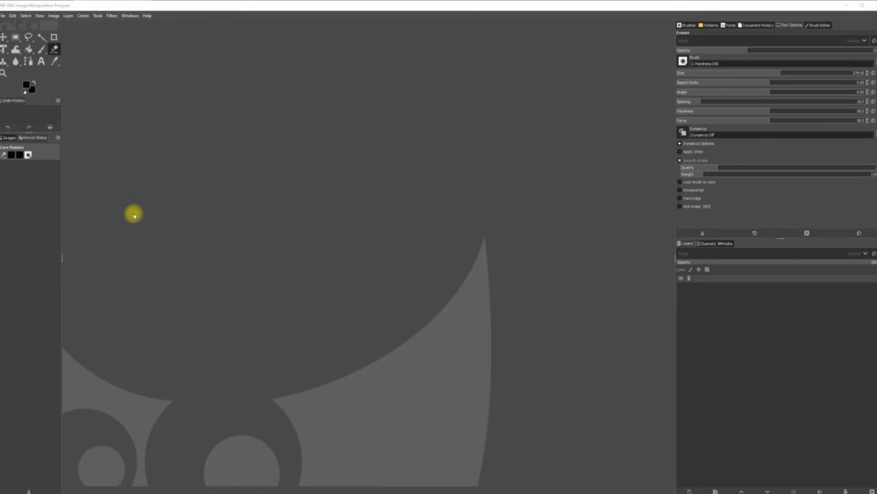
pyautogui.click(3, 16)
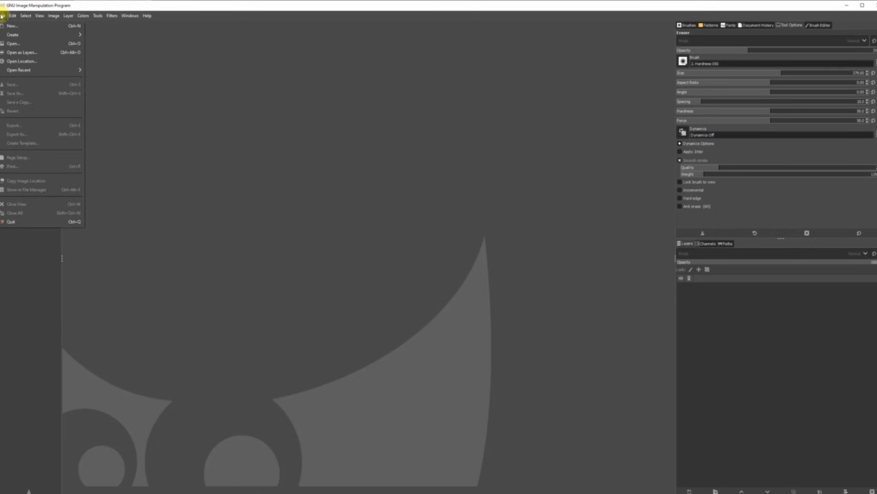
pyautogui.click(14, 43)
pyautogui.click(21, 72)
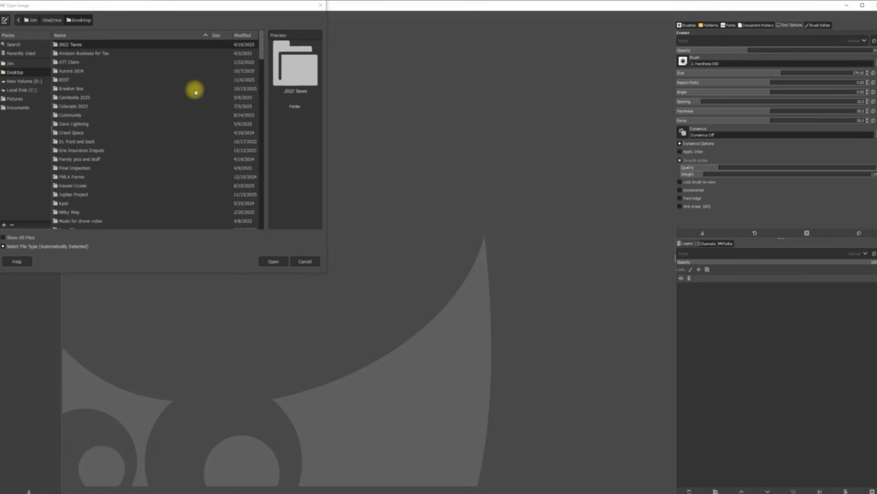
pyautogui.moveTo(257, 43); pyautogui.dragTo(255, 107)
pyautogui.doubleClick(54, 102)
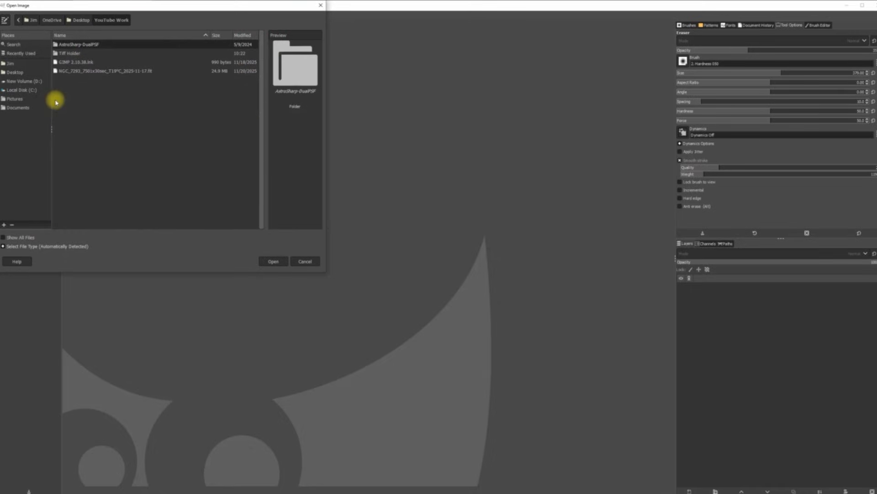
pyautogui.doubleClick(74, 53)
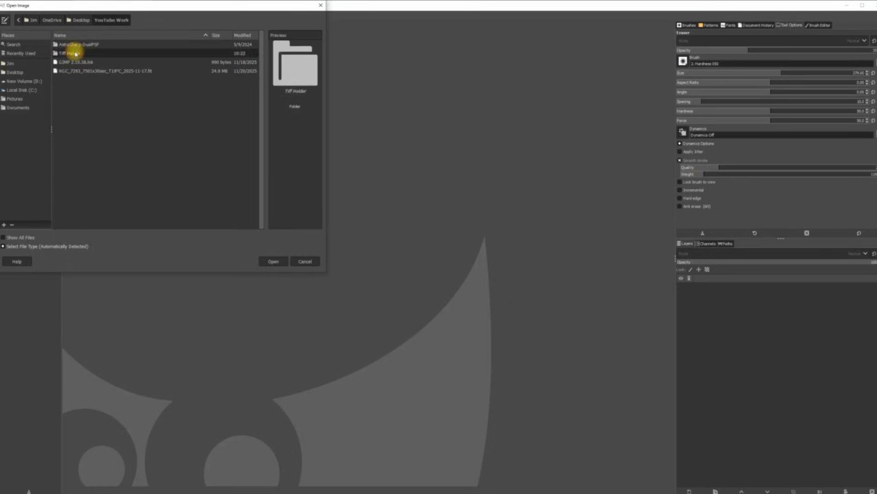
pyautogui.doubleClick(74, 44)
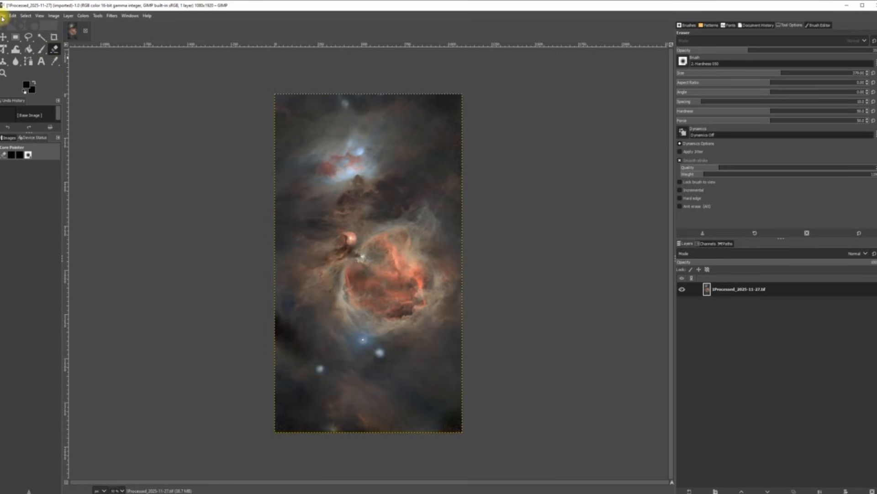
# Step: Zoom in on the nebula and set the brush size to 1
pyautogui.click(53, 16)
pyautogui.moveTo(39, 16)
pyautogui.moveTo(99, 53)
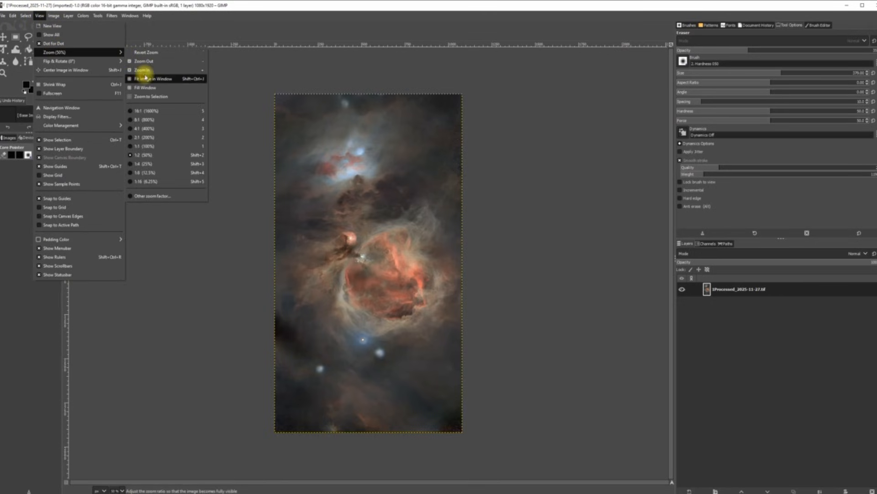
pyautogui.click(143, 71)
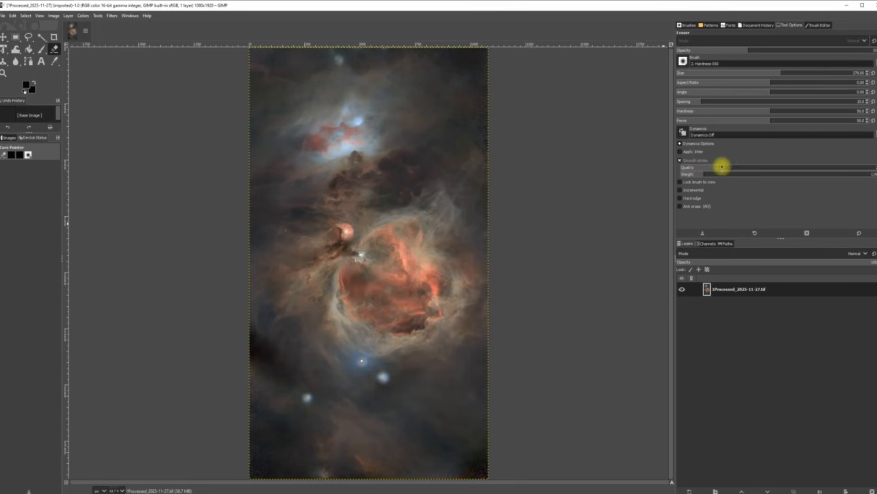
pyautogui.moveTo(774, 72); pyautogui.dragTo(681, 71)
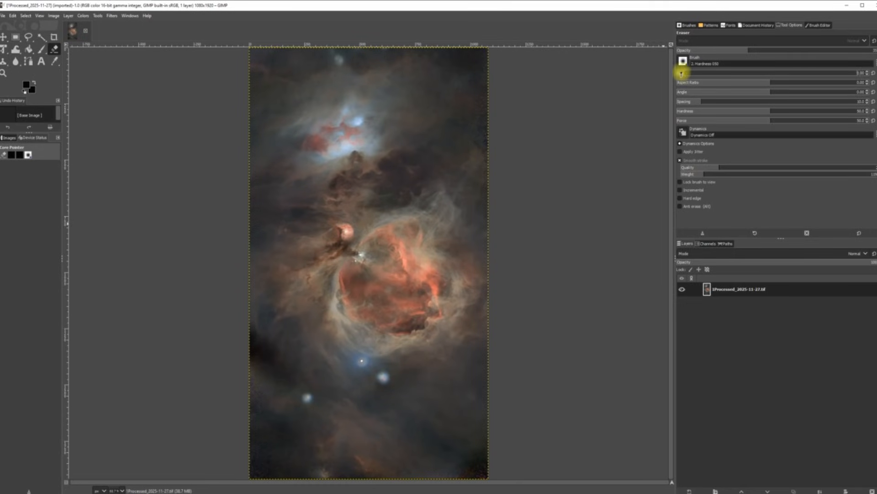
# Step: Apply Saturation with the scale at about 1.34
pyautogui.click(89, 19)
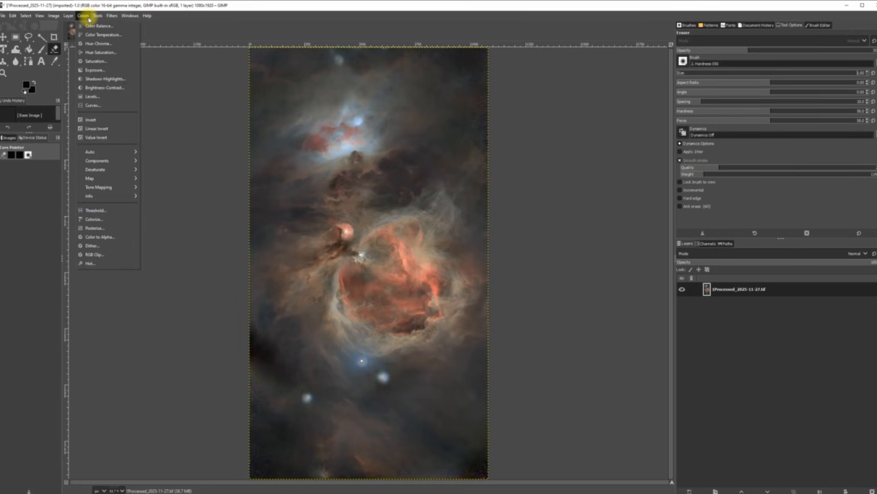
pyautogui.click(108, 68)
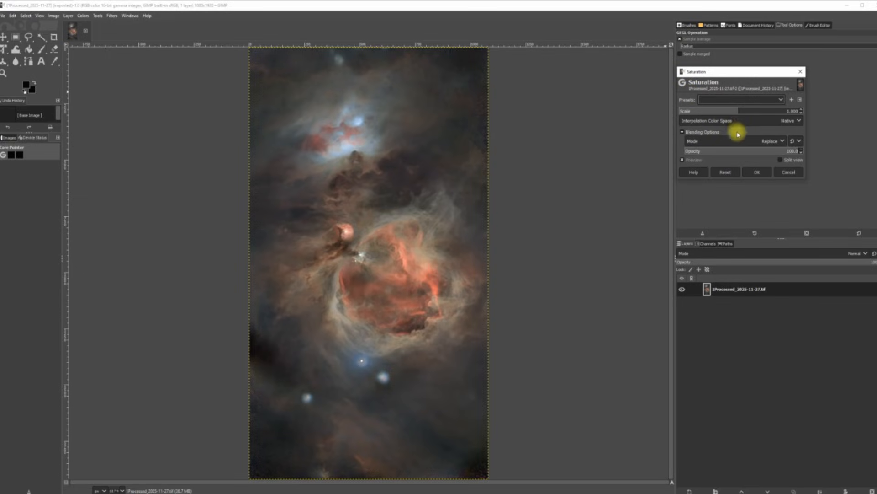
pyautogui.click(739, 110)
pyautogui.moveTo(739, 111); pyautogui.dragTo(803, 114)
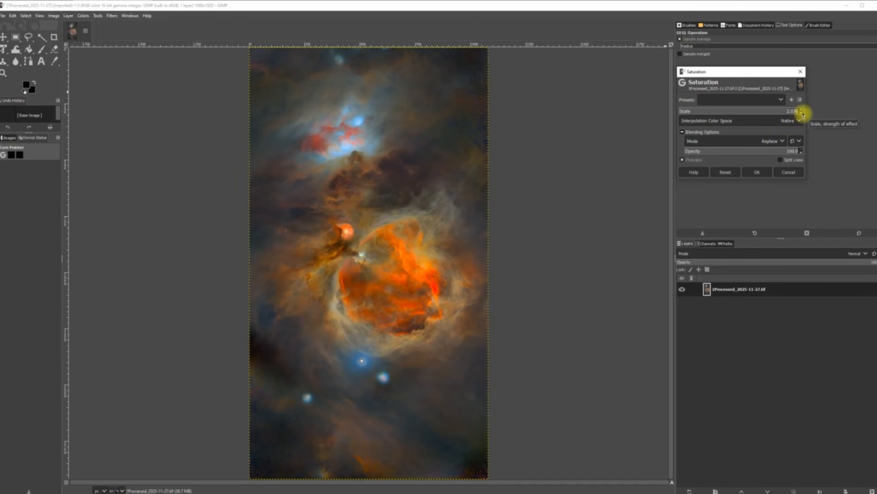
pyautogui.click(734, 172)
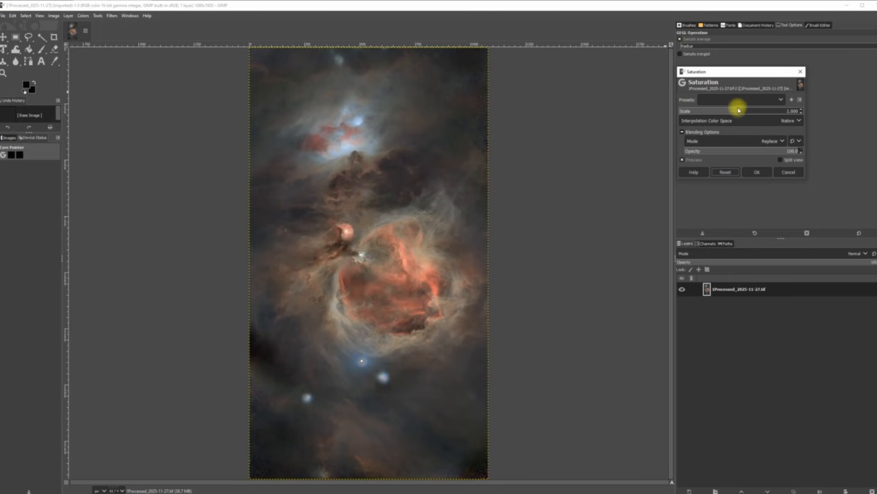
pyautogui.moveTo(738, 109); pyautogui.dragTo(755, 109)
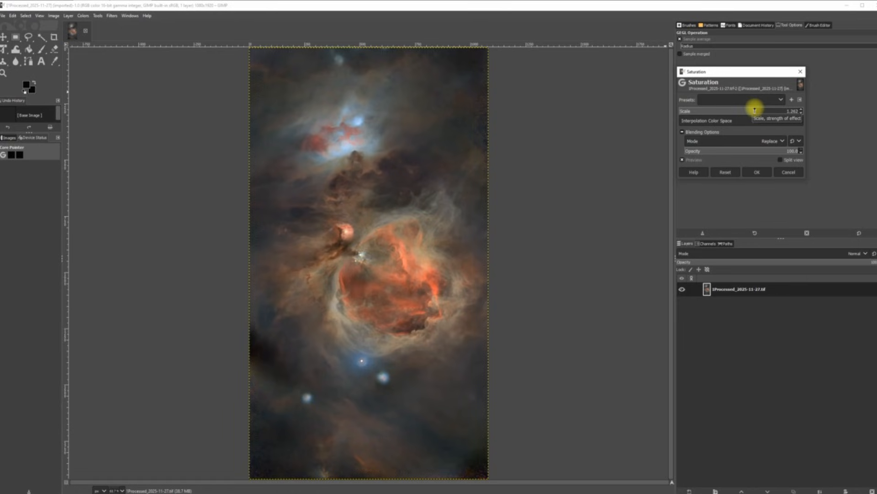
pyautogui.moveTo(754, 110); pyautogui.dragTo(764, 108)
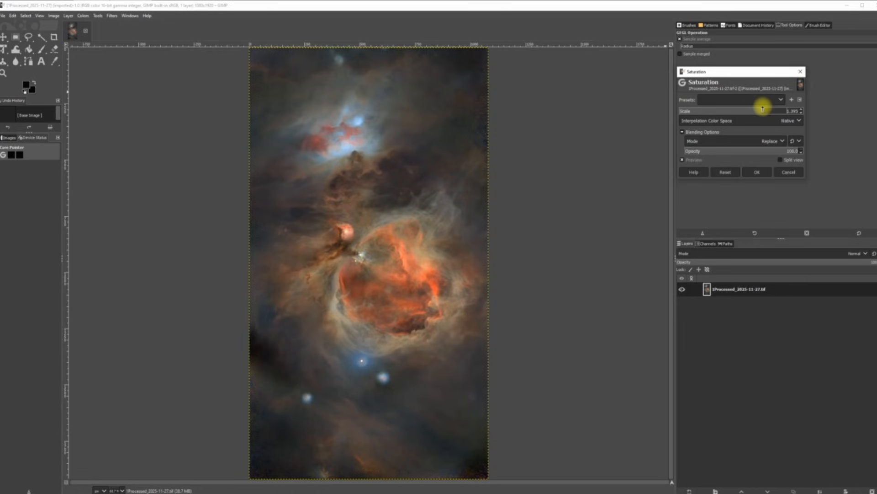
pyautogui.moveTo(762, 109); pyautogui.dragTo(757, 109)
pyautogui.click(755, 173)
pyautogui.click(82, 16)
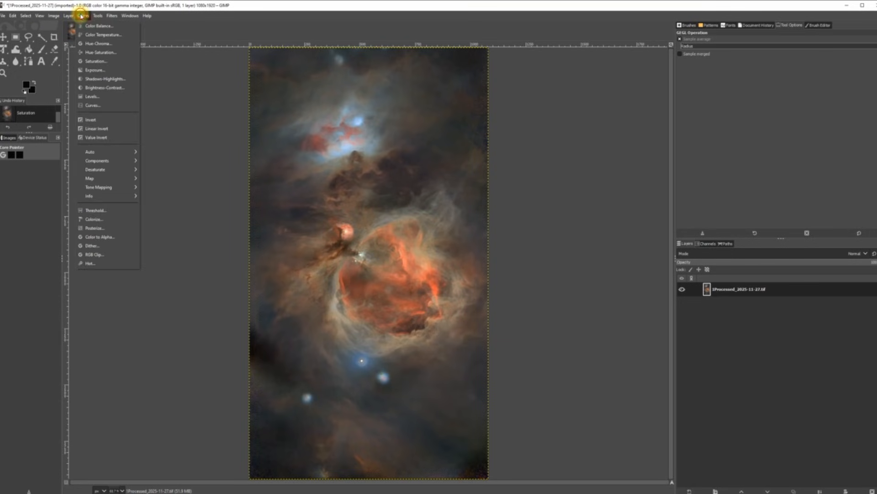
# Step: Apply Shadows-Highlights with Shadows at 12.80 and White point adjustment near -6.6
pyautogui.click(114, 79)
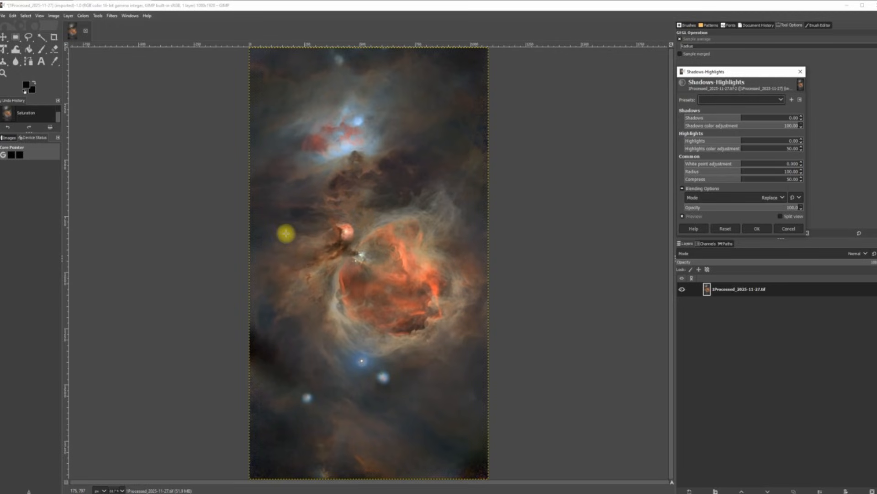
pyautogui.moveTo(741, 117); pyautogui.dragTo(778, 116)
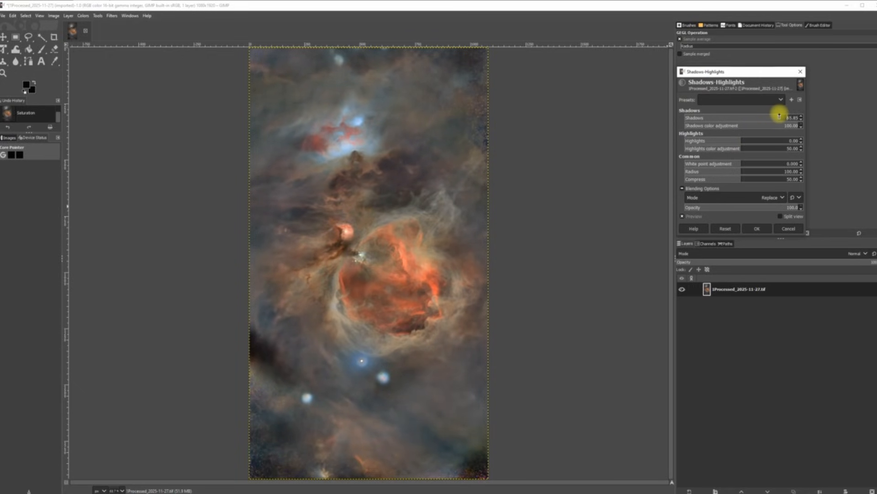
pyautogui.moveTo(781, 114); pyautogui.dragTo(719, 119)
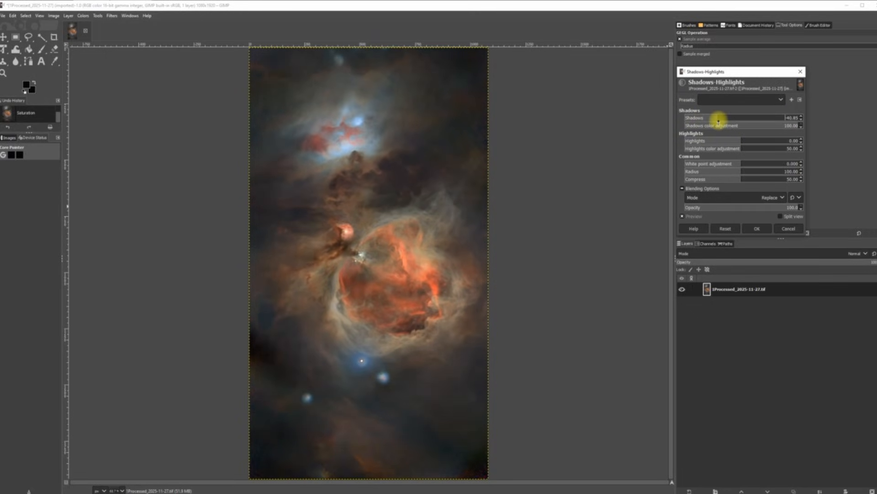
pyautogui.click(724, 228)
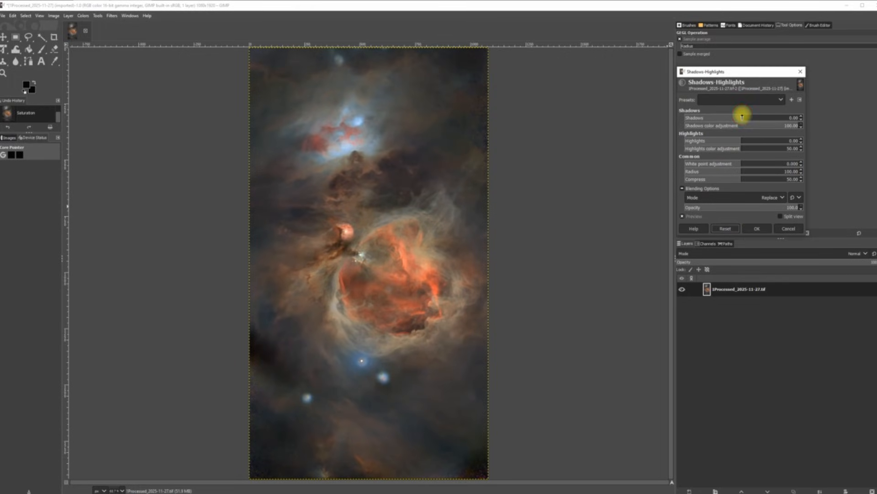
pyautogui.moveTo(742, 116); pyautogui.dragTo(759, 112)
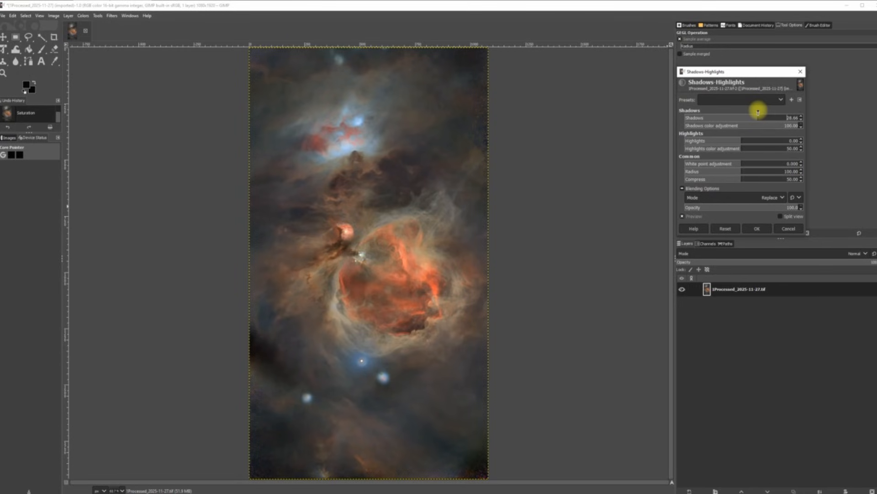
pyautogui.moveTo(758, 111); pyautogui.dragTo(749, 110)
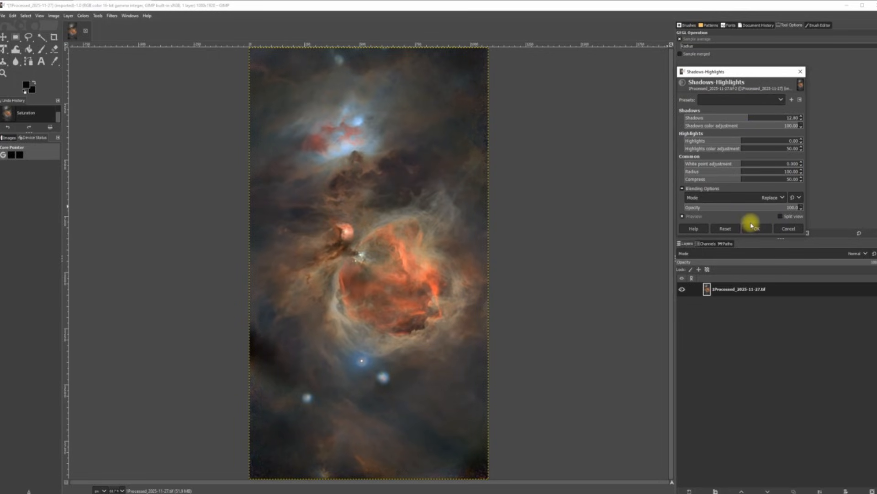
pyautogui.click(739, 163)
pyautogui.moveTo(738, 163); pyautogui.dragTo(855, 177)
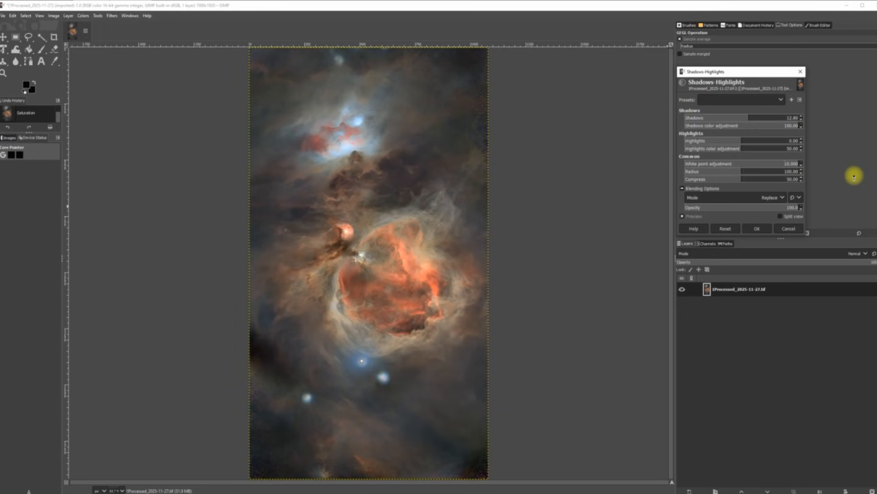
pyautogui.moveTo(854, 177); pyautogui.dragTo(704, 178)
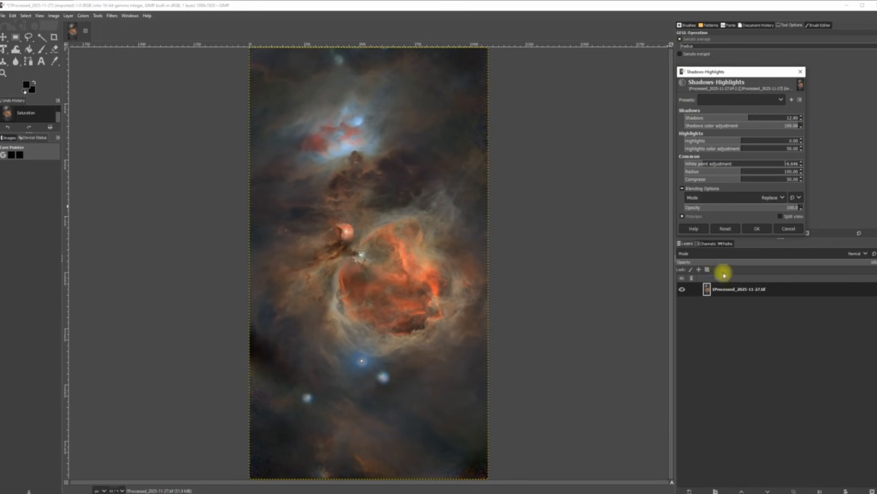
pyautogui.click(759, 229)
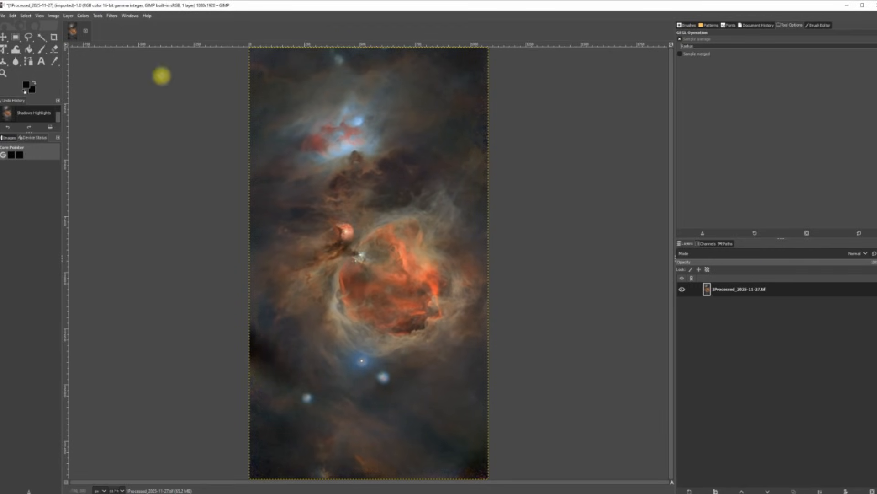
pyautogui.click(82, 15)
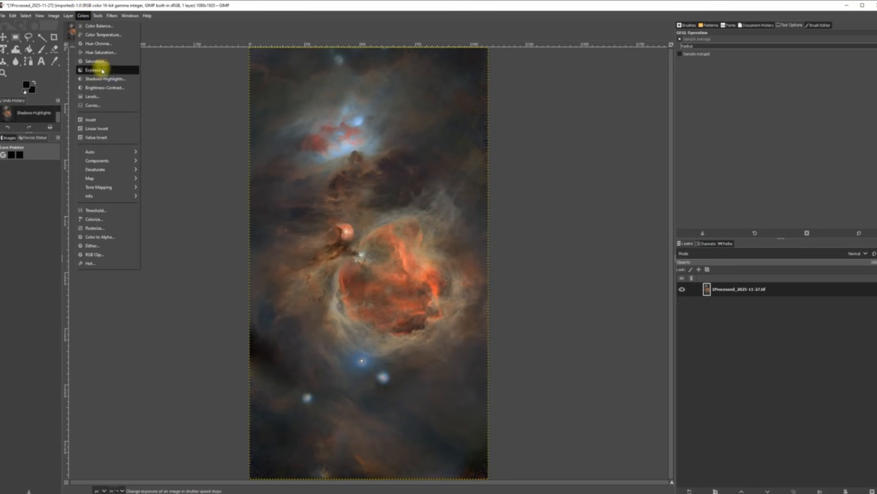
# Step: Preview Brightness-Contrast with contrast at about 0.02 and brightness at 0
pyautogui.click(108, 89)
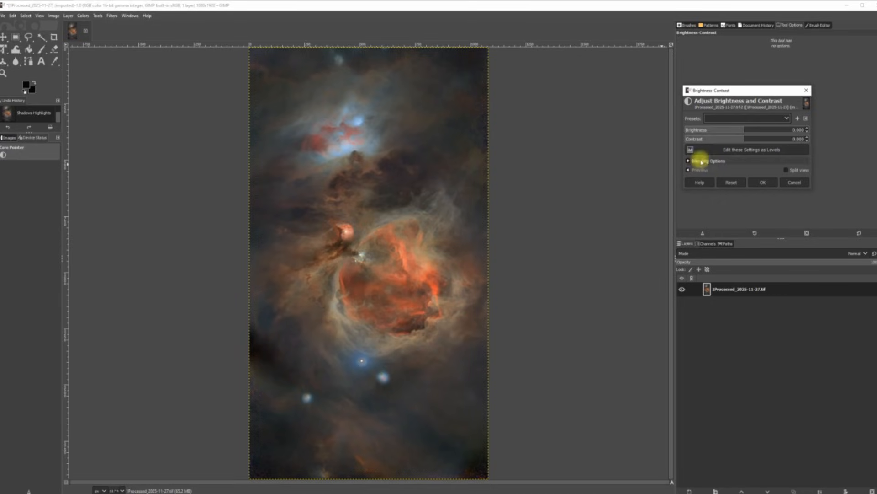
pyautogui.click(744, 137)
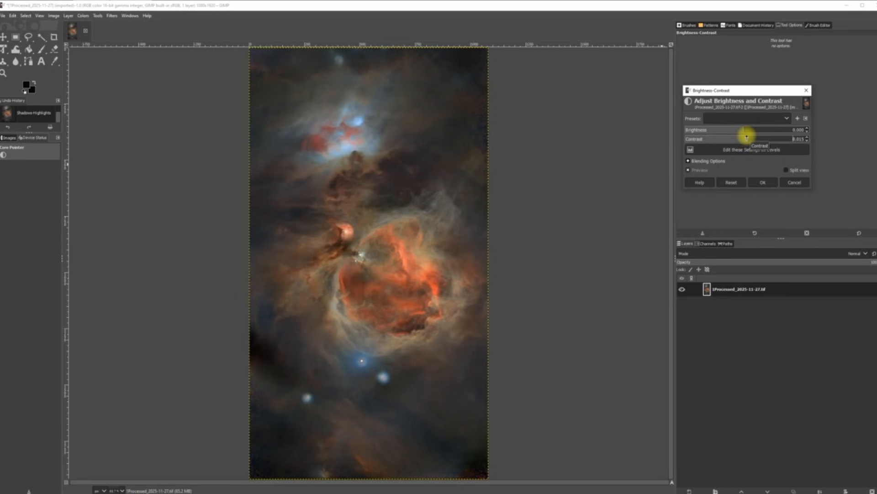
pyautogui.moveTo(747, 137); pyautogui.dragTo(752, 137)
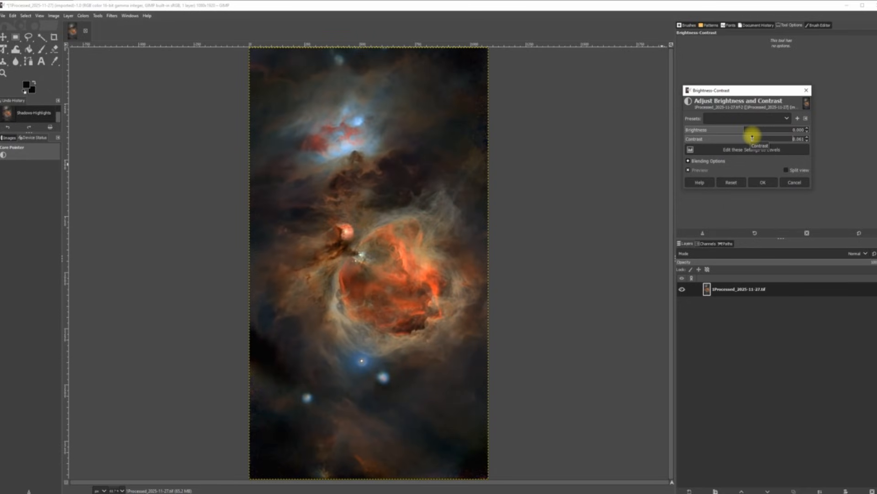
pyautogui.moveTo(756, 137)
pyautogui.mouseDown()
pyautogui.moveTo(730, 136)
pyautogui.moveTo(741, 138)
pyautogui.mouseUp()
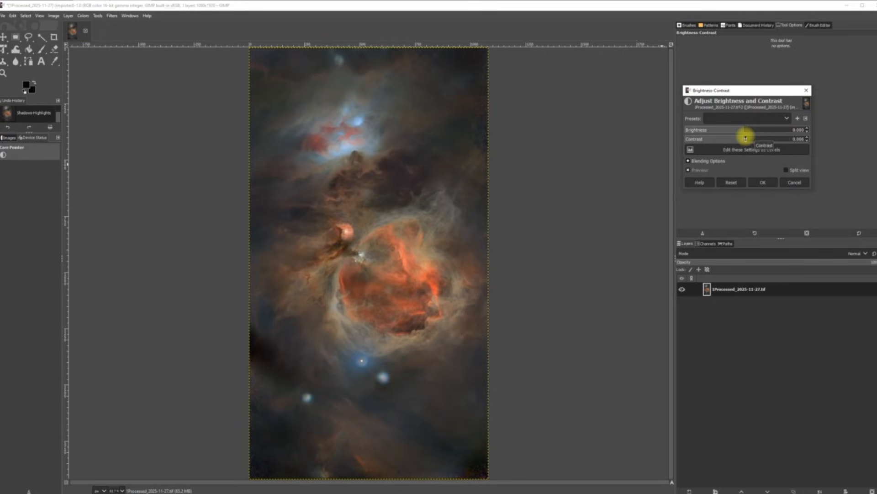
pyautogui.click(730, 183)
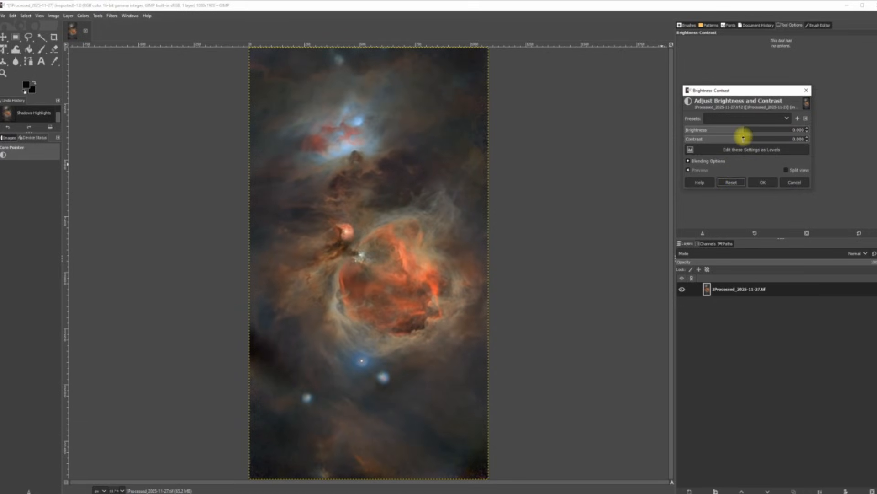
pyautogui.moveTo(743, 138); pyautogui.dragTo(748, 138)
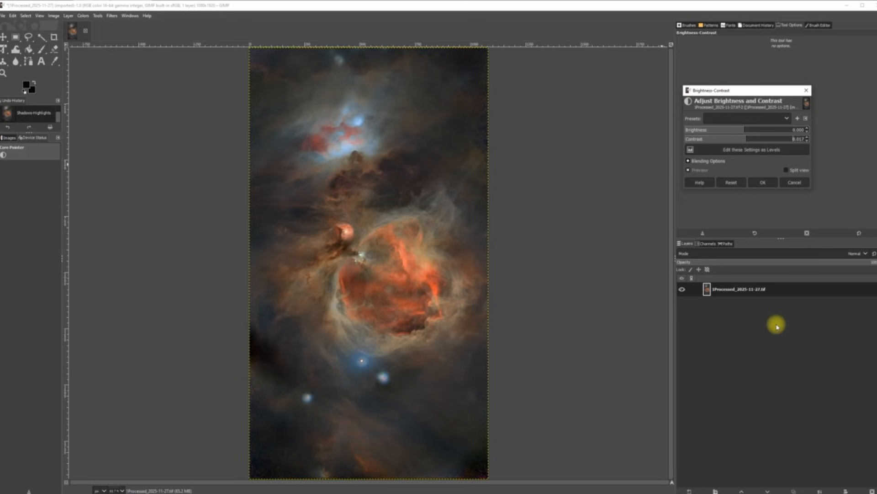
# Step: Apply the Brightness-Contrast adjustment with contrast 0.017 and brightness unchanged
pyautogui.click(763, 182)
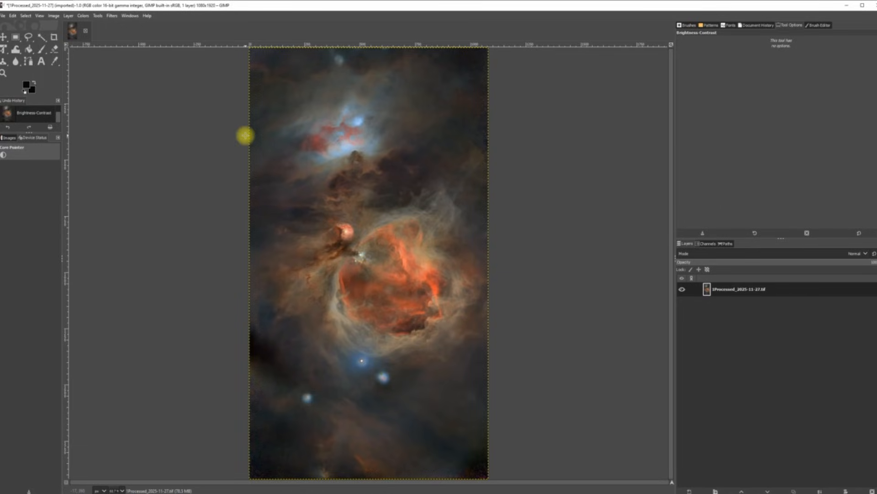
pyautogui.click(111, 16)
# Step: Apply Unsharp Mask sharpening at radius 3.000, amount 0.029, threshold 0.000 after previewing stronger amounts
pyautogui.moveTo(131, 78)
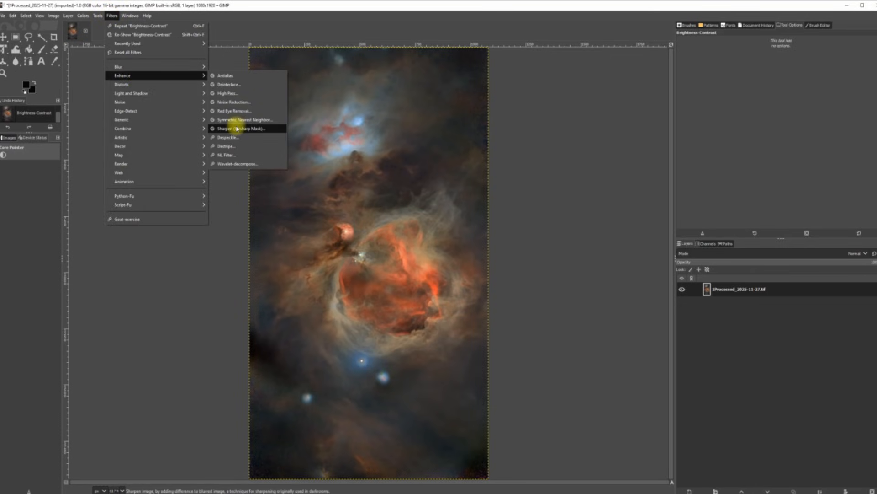
pyautogui.click(254, 131)
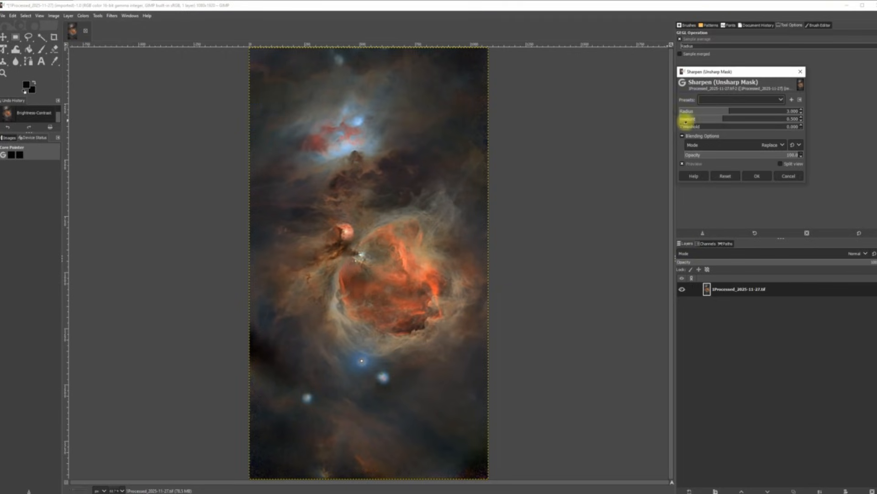
pyautogui.moveTo(722, 119); pyautogui.dragTo(700, 121)
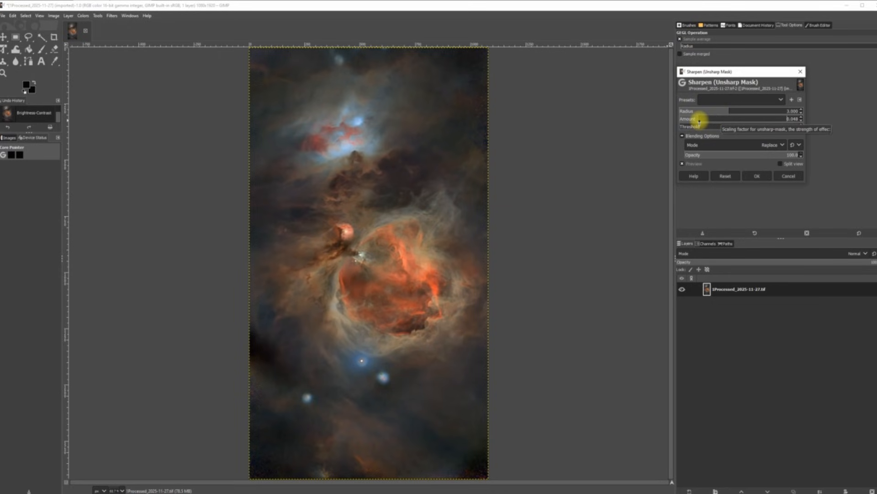
pyautogui.moveTo(699, 122); pyautogui.dragTo(693, 121)
pyautogui.moveTo(696, 120); pyautogui.dragTo(703, 118)
pyautogui.moveTo(710, 119); pyautogui.dragTo(803, 108)
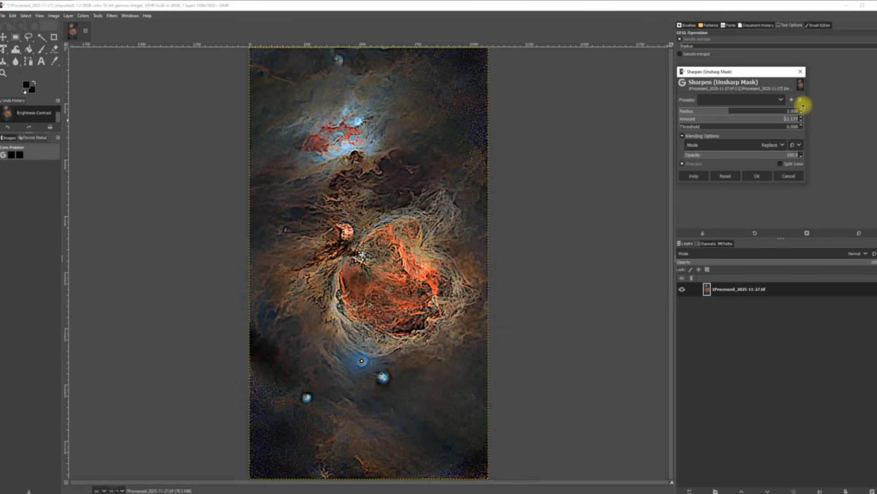
pyautogui.moveTo(803, 107); pyautogui.dragTo(701, 119)
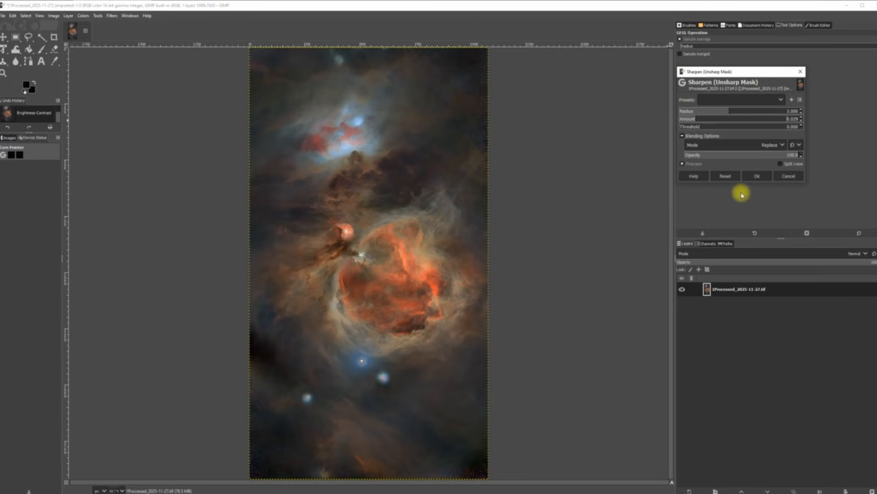
pyautogui.click(756, 176)
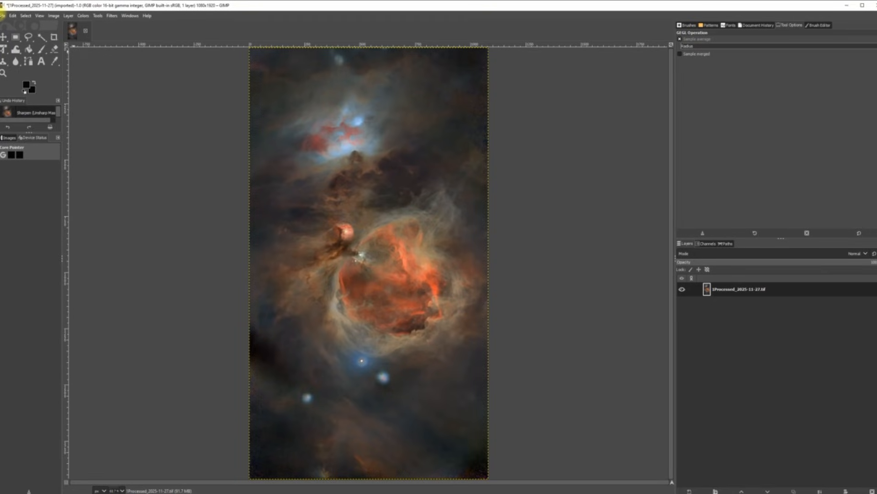
pyautogui.click(3, 15)
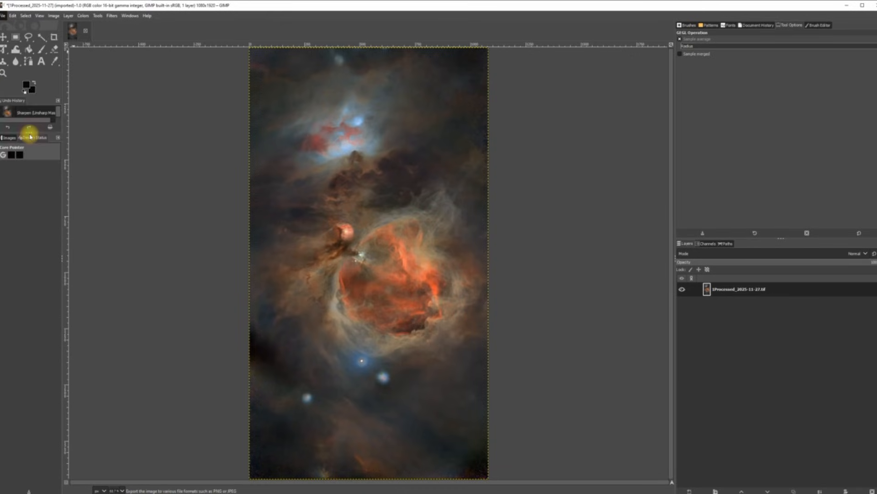
# Step: Start exporting the image with Flexible Image Transport System (FITS) as the file type
pyautogui.click(30, 137)
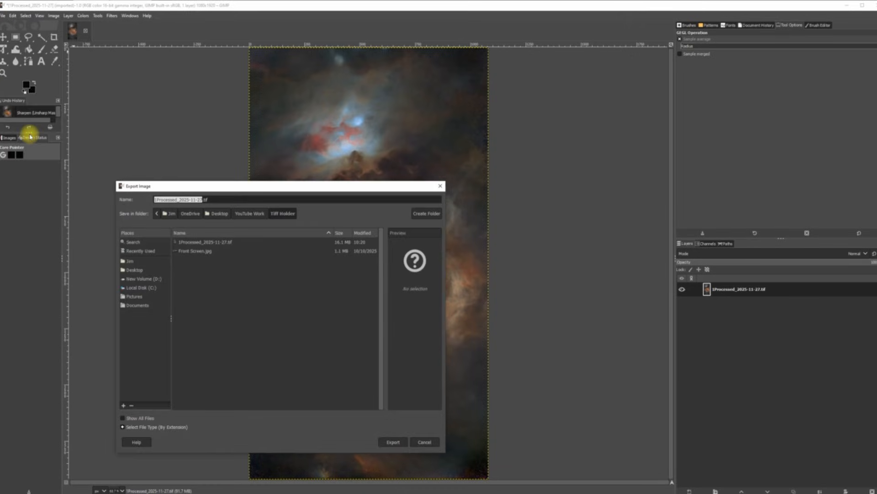
pyautogui.click(172, 431)
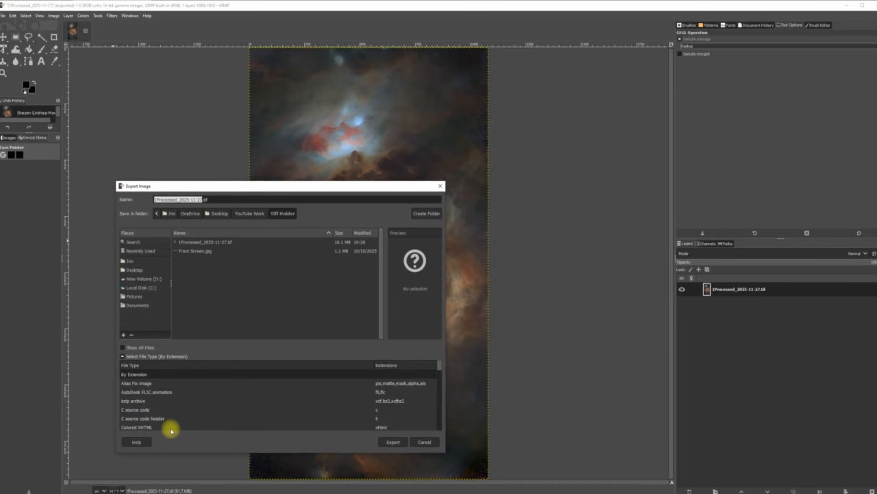
pyautogui.scroll(-2, 182, 417)
pyautogui.scroll(-2, 183, 417)
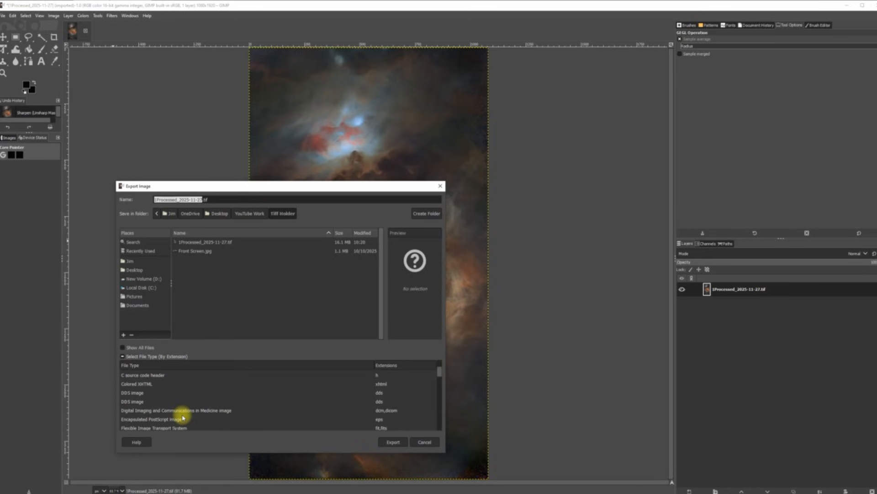
pyautogui.scroll(-1, 183, 417)
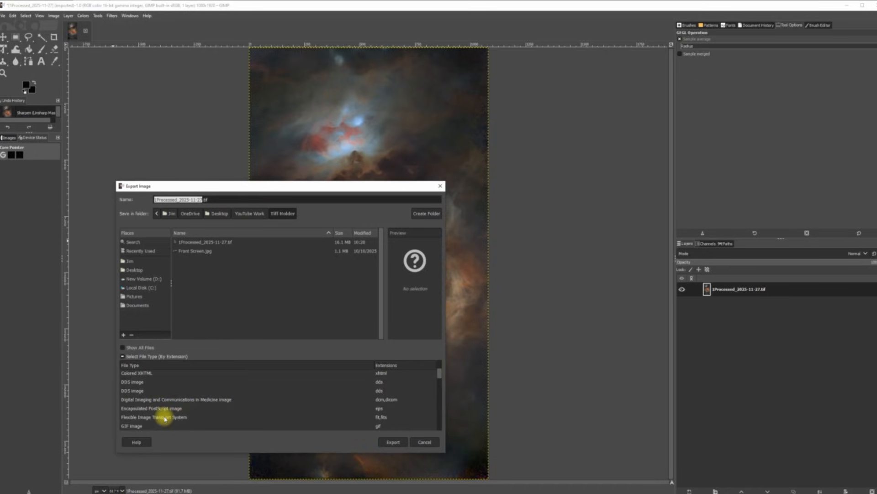
pyautogui.click(165, 417)
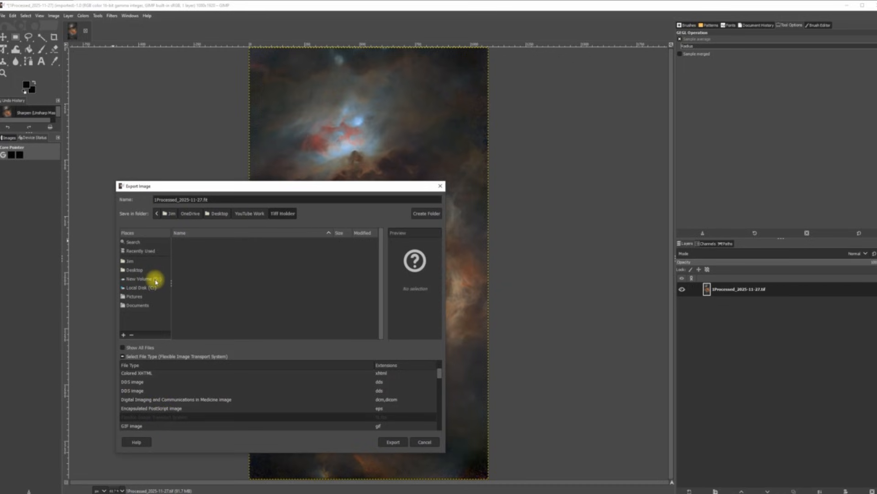
# Step: Export 1Processed_2025-11-27.fit into D:\Siril Stacking Process File, then quit GIMP discarding changes
pyautogui.click(155, 278)
pyautogui.scroll(-2, 293, 272)
pyautogui.scroll(-8, 293, 272)
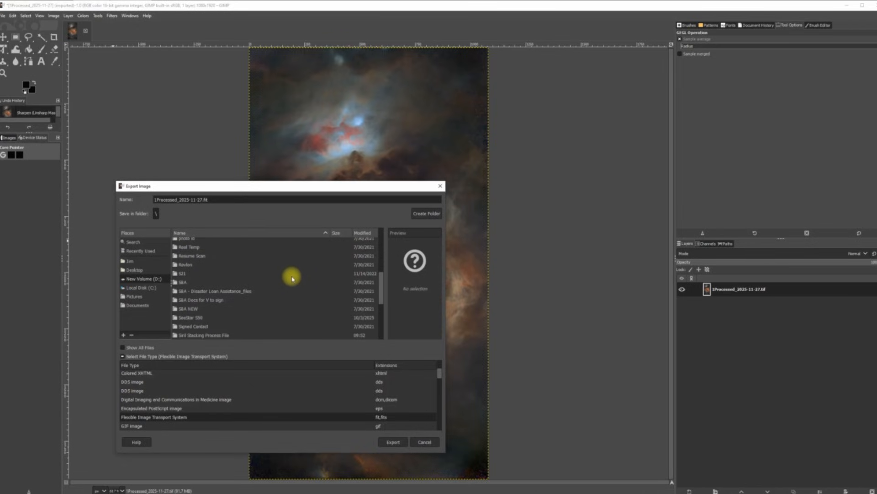
pyautogui.scroll(-1, 281, 283)
pyautogui.click(217, 321)
pyautogui.doubleClick(217, 321)
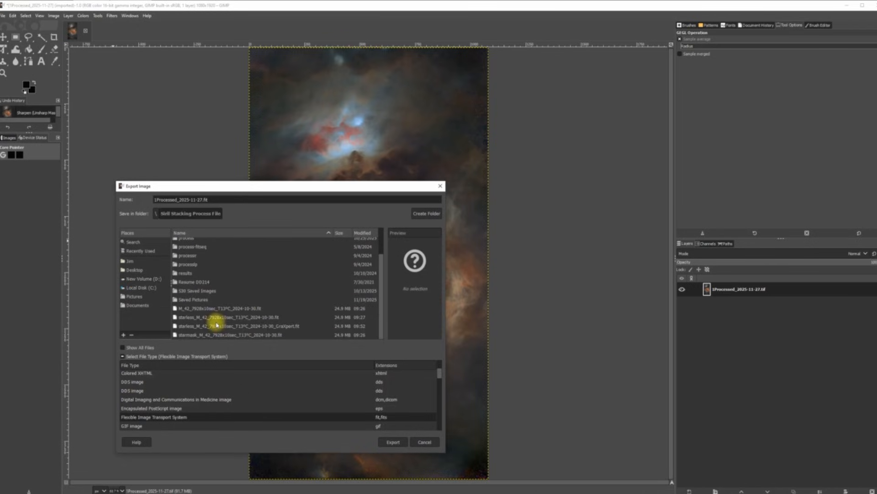
pyautogui.click(392, 442)
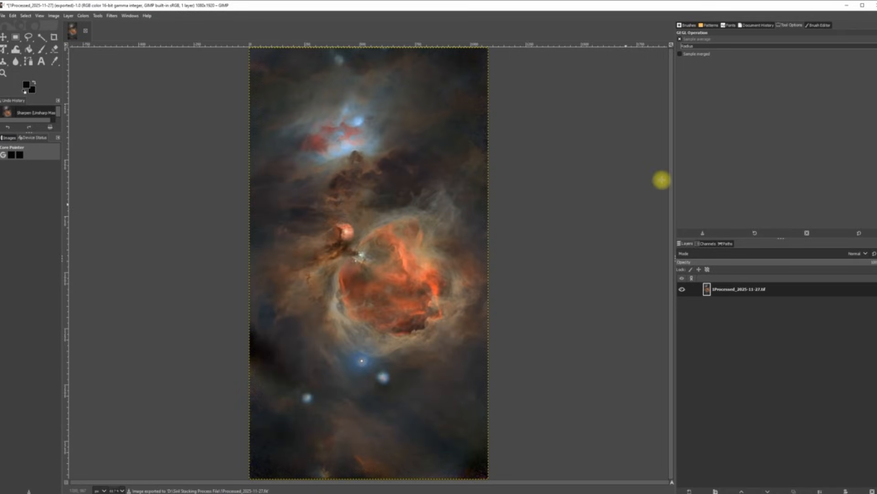
pyautogui.click(873, 5)
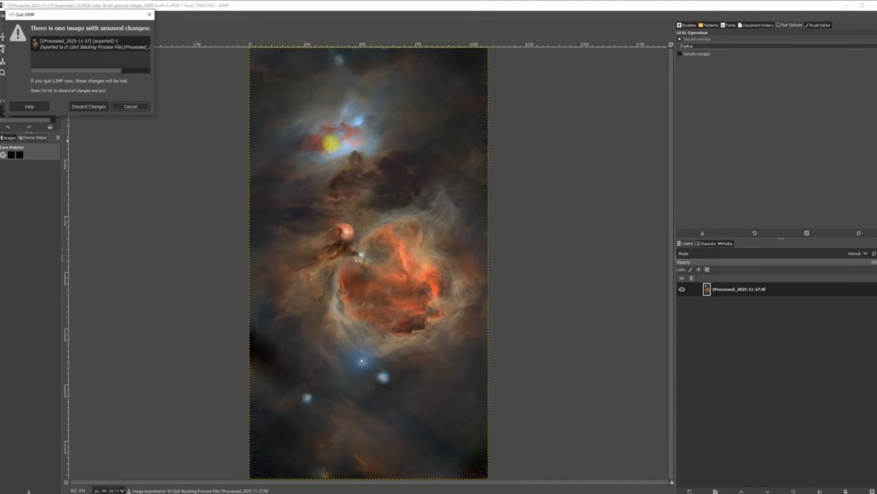
pyautogui.click(95, 110)
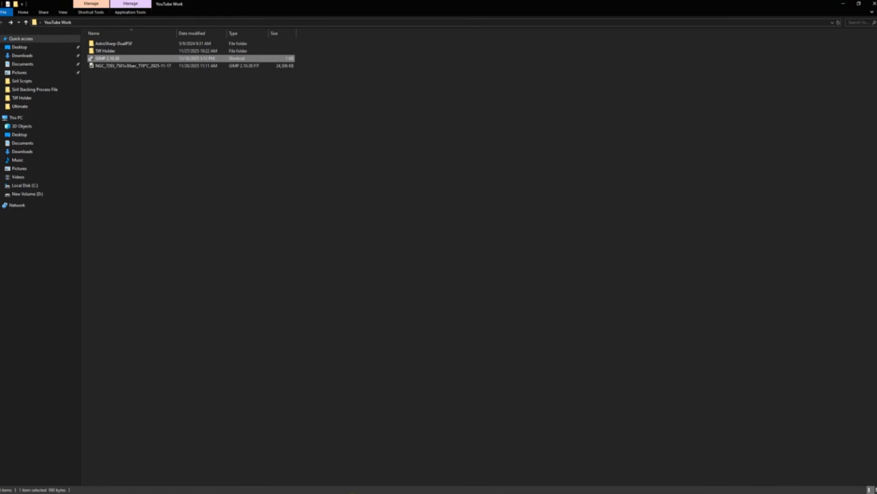
# Step: Bring the Siril window back to the front from the taskbar
pyautogui.click(390, 478)
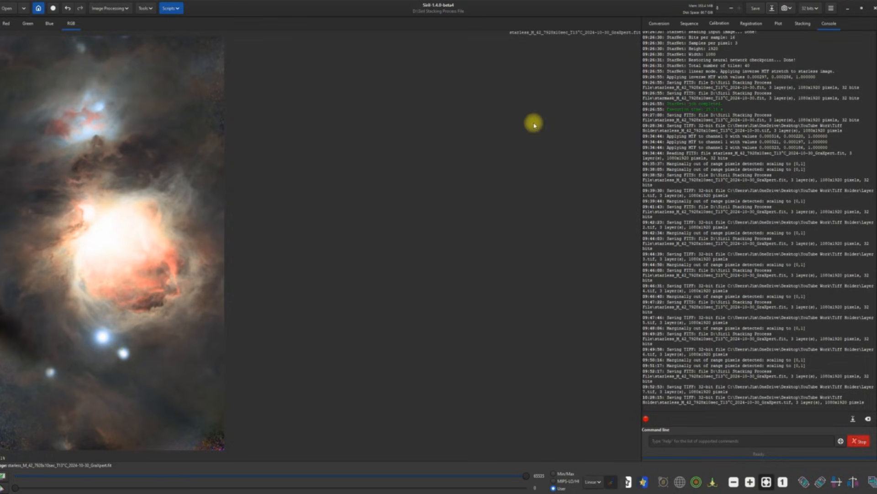
# Step: Load 1Processed_2025-11-27.fit, then open starmask_M_42_7920s10sec_T13°C_2024-10-30.fit
pyautogui.click(8, 9)
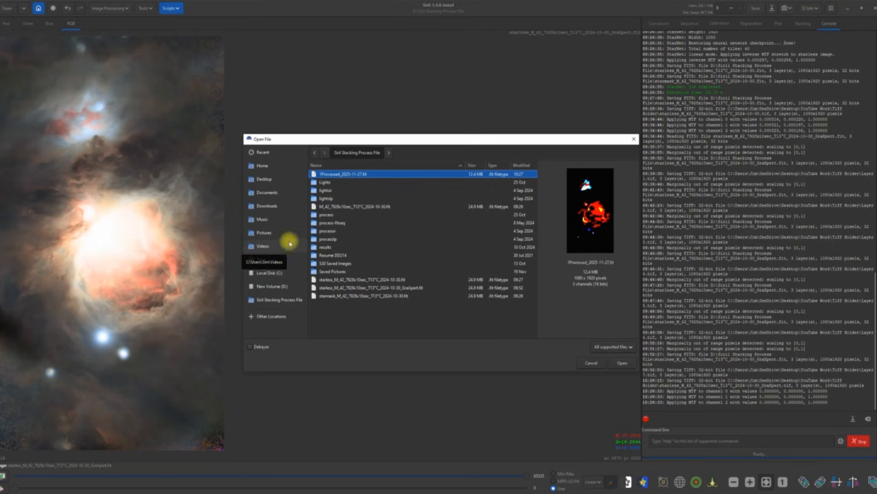
pyautogui.doubleClick(339, 174)
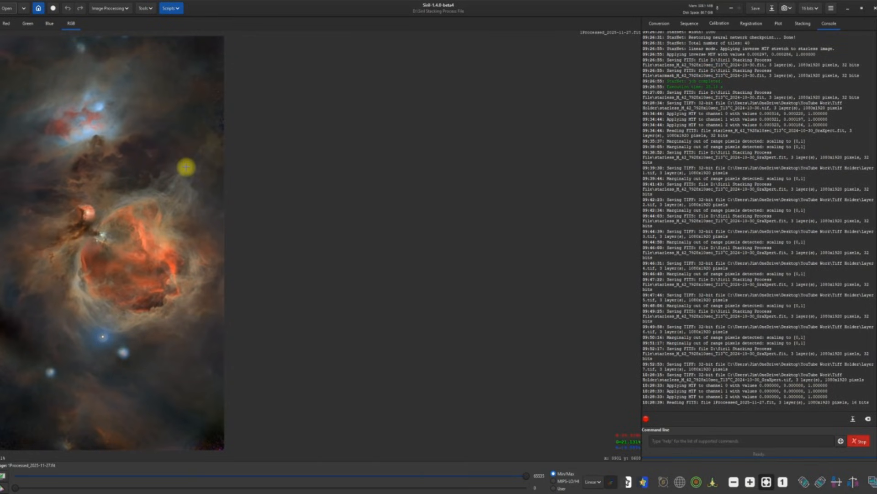
pyautogui.click(8, 9)
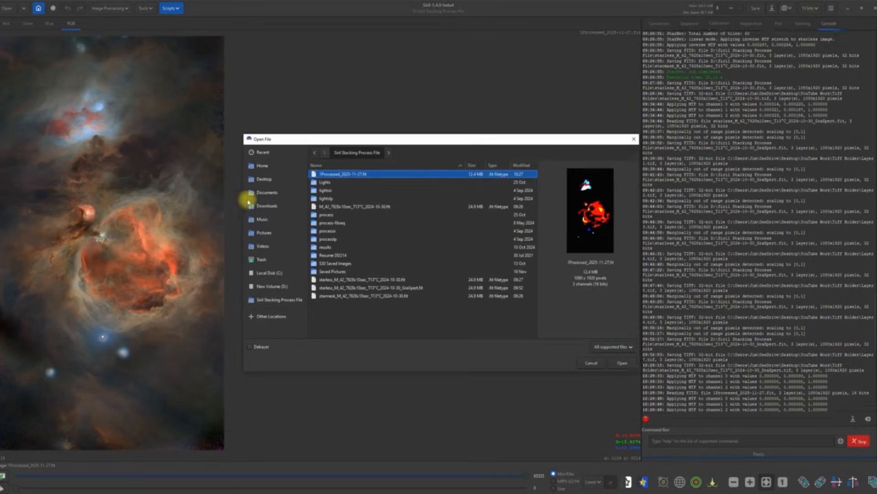
pyautogui.doubleClick(331, 295)
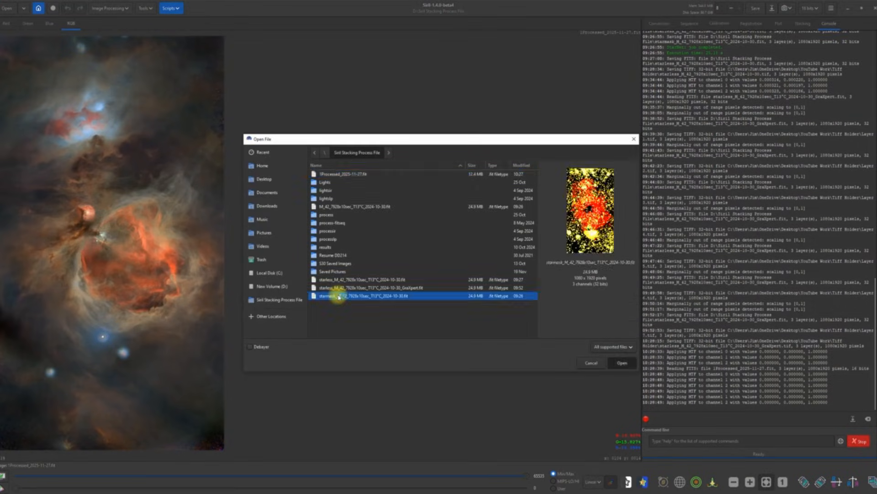
# Step: Open the generalised hyperbolic stretch with modified arcsinh type and Human weighted luminance colour model
pyautogui.click(129, 9)
pyautogui.click(114, 28)
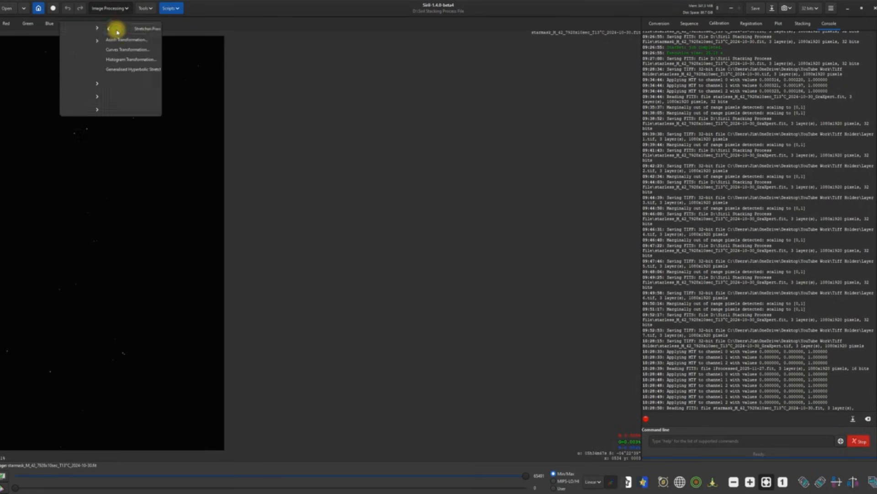
pyautogui.click(116, 70)
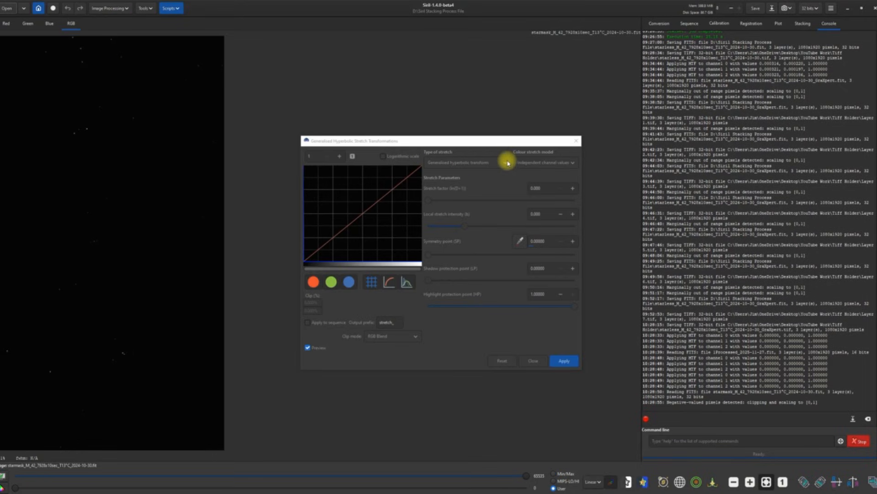
pyautogui.click(506, 165)
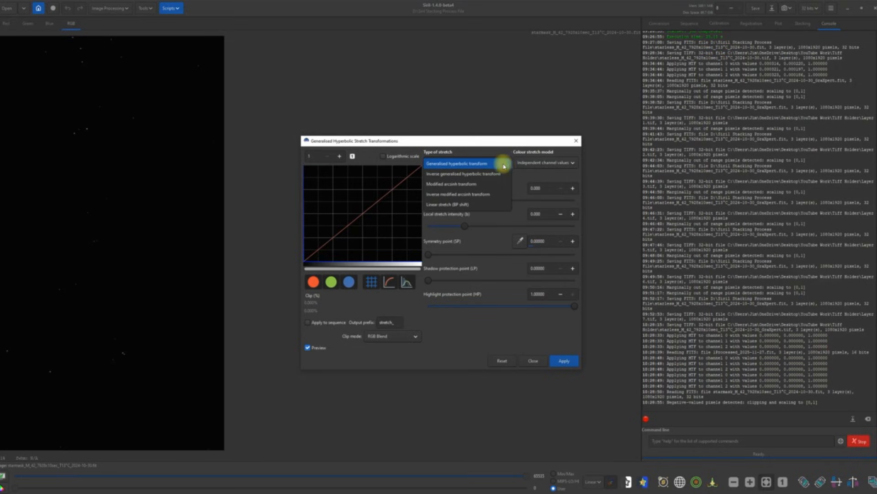
pyautogui.click(474, 184)
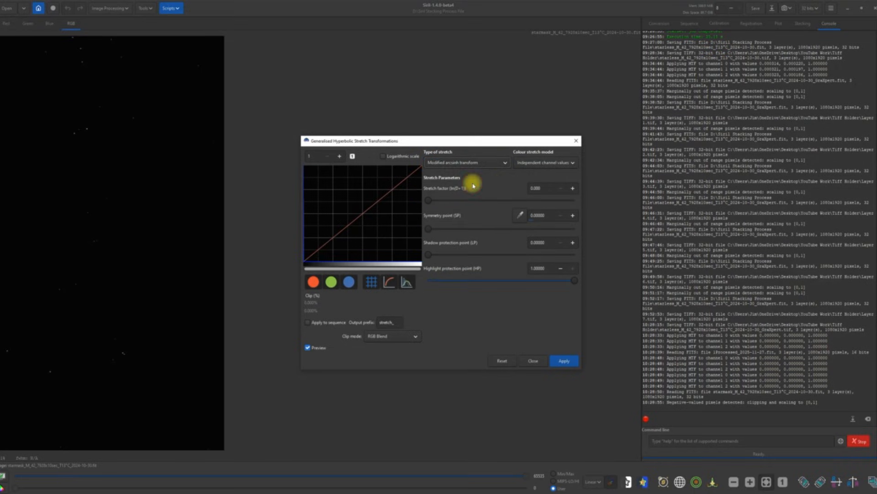
pyautogui.click(575, 167)
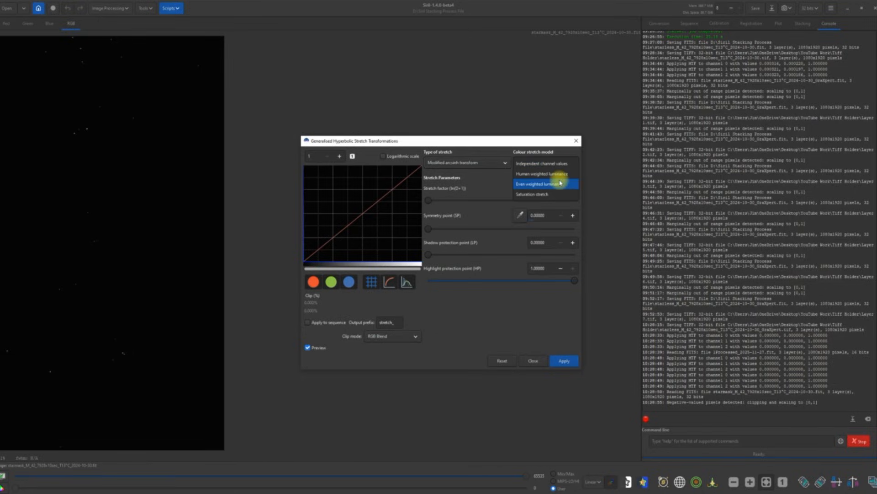
pyautogui.click(544, 174)
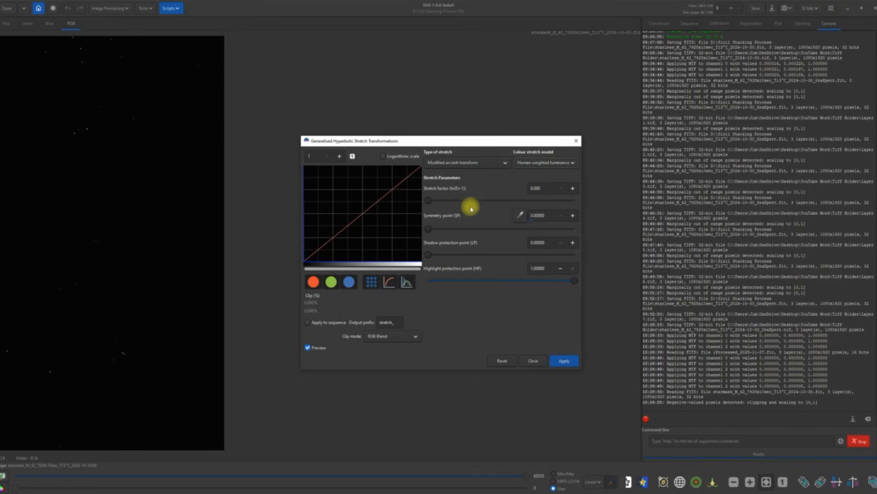
# Step: Apply the stretch with factor about 7.03 to the star mask and save it
pyautogui.moveTo(428, 200); pyautogui.dragTo(539, 211)
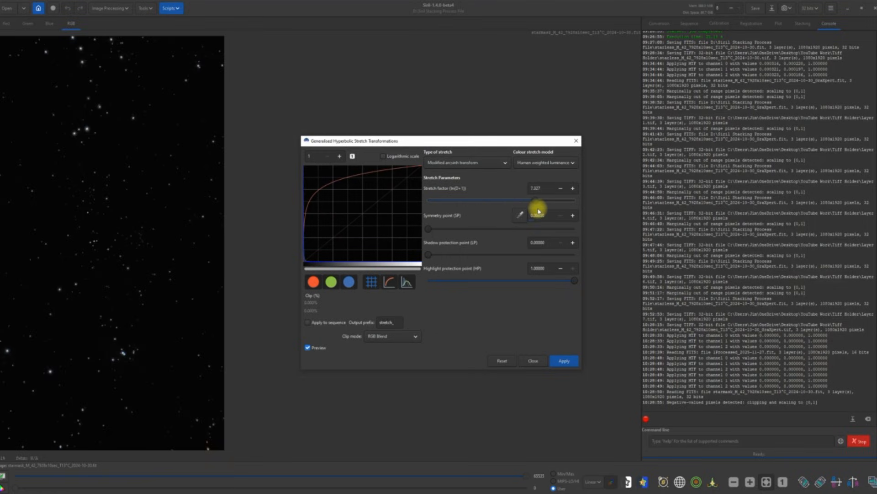
pyautogui.moveTo(538, 211); pyautogui.dragTo(537, 210)
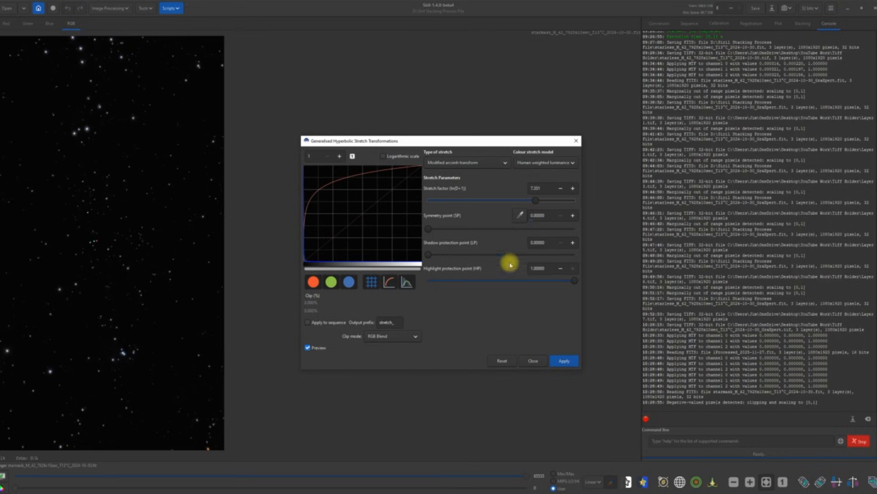
pyautogui.click(563, 361)
pyautogui.click(532, 361)
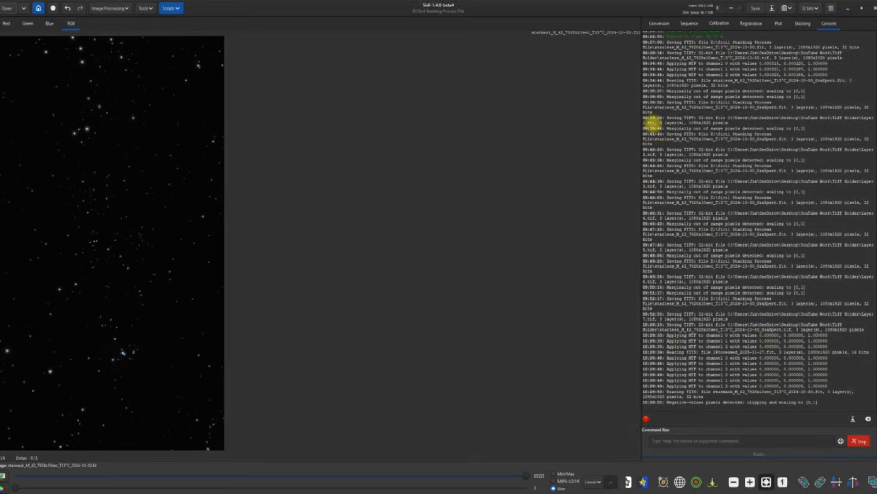
pyautogui.click(756, 7)
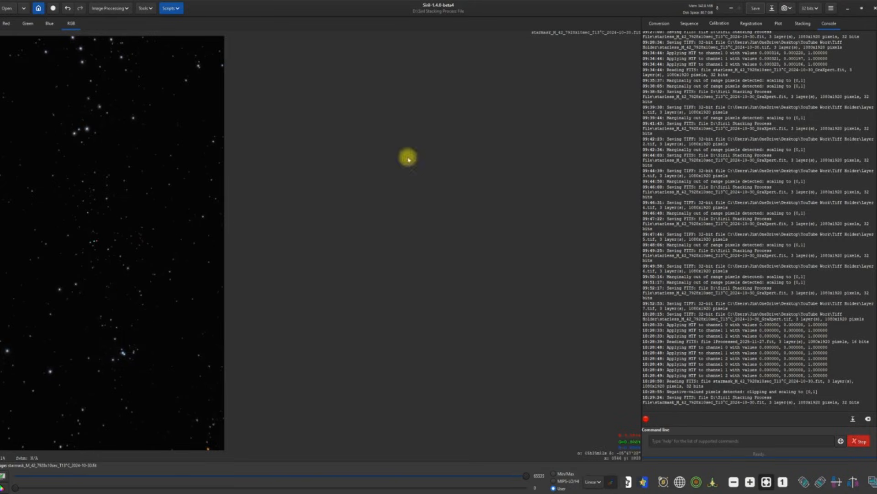
# Step: Save the star mask as a 32-bit float TIFF in Desktop\YouTube Work\Tiff Holder, then minimise Siril
pyautogui.click(772, 8)
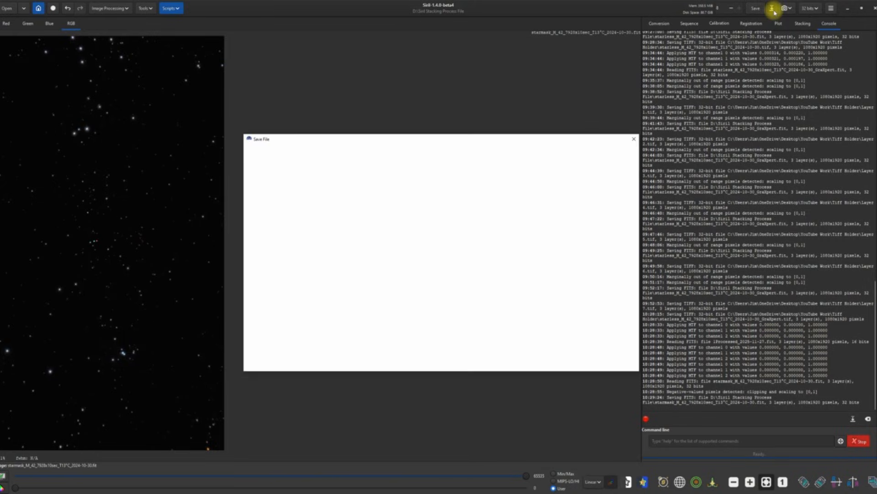
pyautogui.click(622, 346)
pyautogui.click(595, 330)
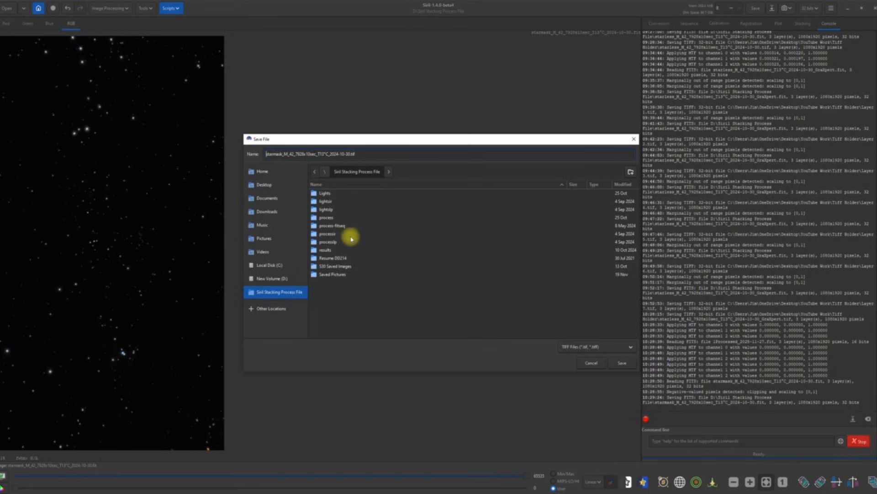
pyautogui.click(265, 185)
pyautogui.moveTo(636, 212); pyautogui.dragTo(617, 313)
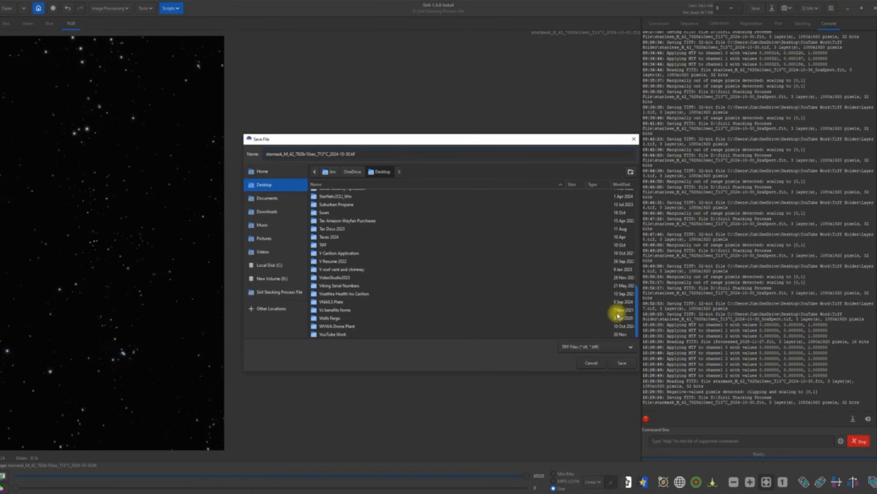
pyautogui.click(352, 335)
pyautogui.doubleClick(352, 335)
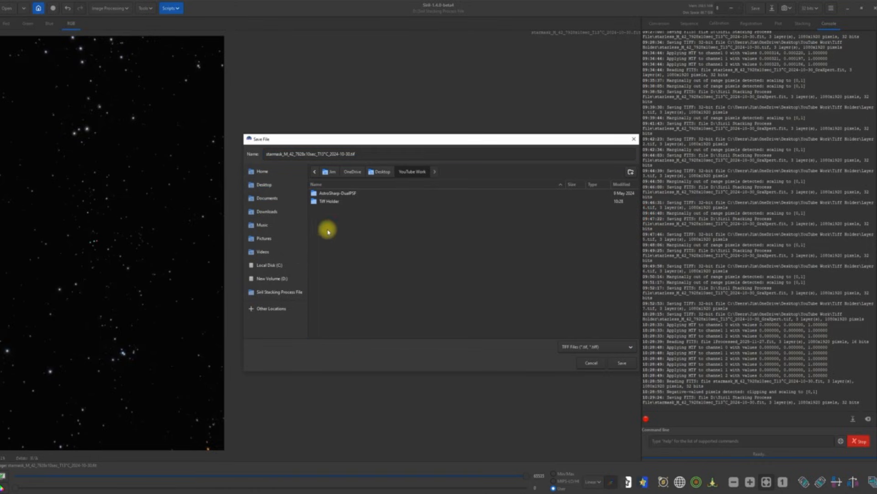
pyautogui.doubleClick(327, 200)
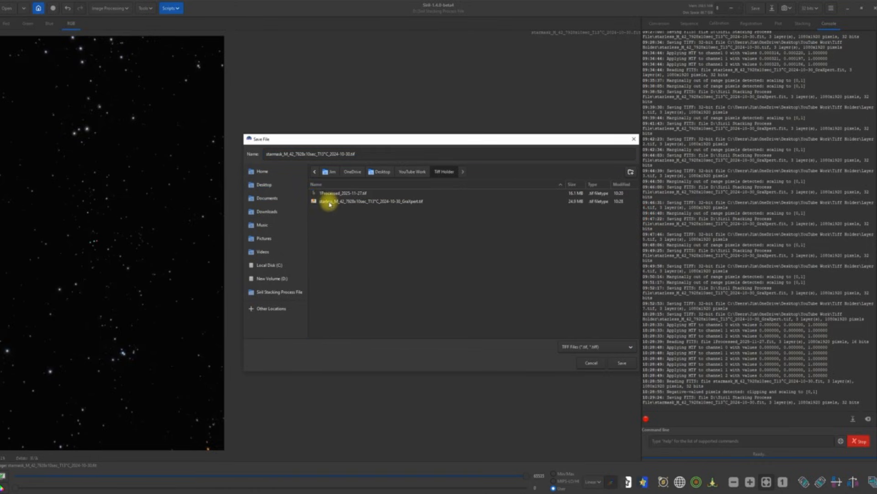
pyautogui.click(623, 362)
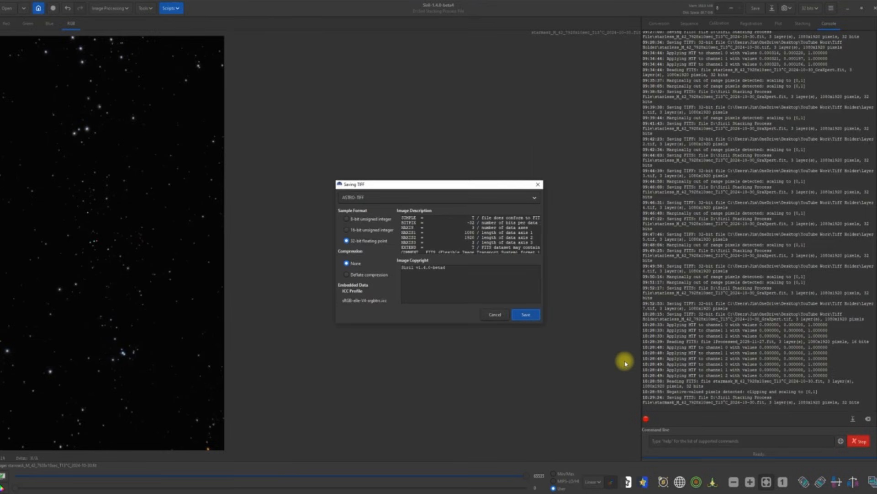
pyautogui.click(526, 316)
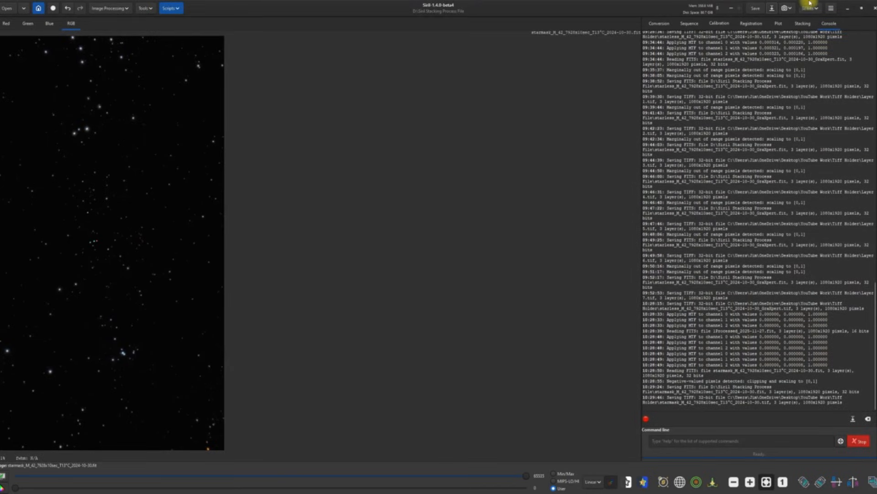
pyautogui.click(846, 10)
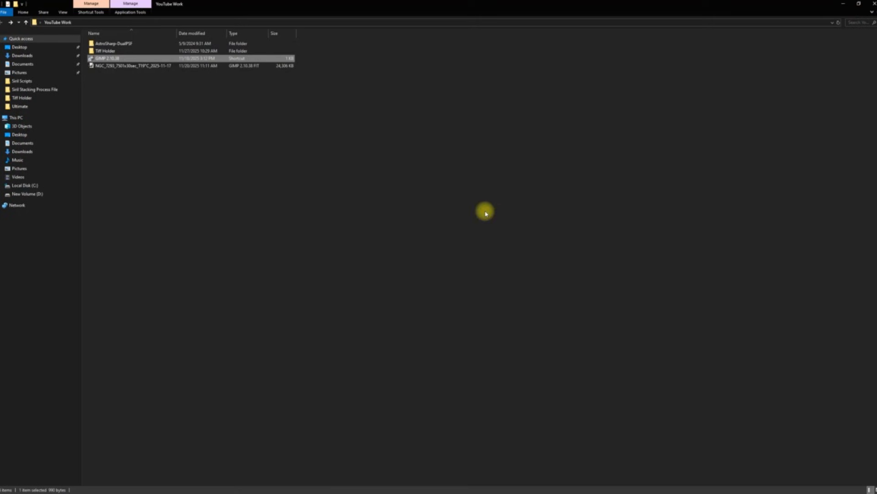
# Step: Launch AstroSharp from the nested AstroSharp-DualPSF folder in YouTube Work
pyautogui.doubleClick(115, 44)
pyautogui.doubleClick(112, 44)
pyautogui.doubleClick(109, 73)
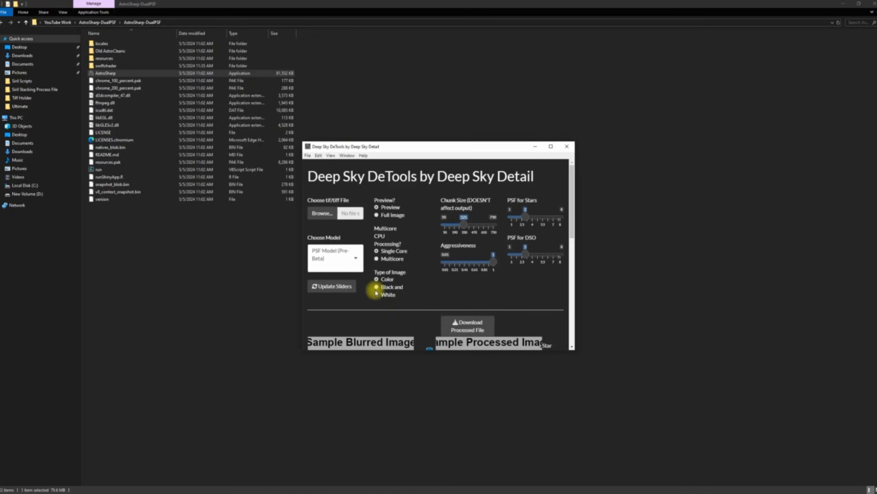
# Step: Set PSF for Stars to 1.25, lower PSF for DSO, Aggressiveness about 0.06, and choose the Second Beta model
pyautogui.click(550, 147)
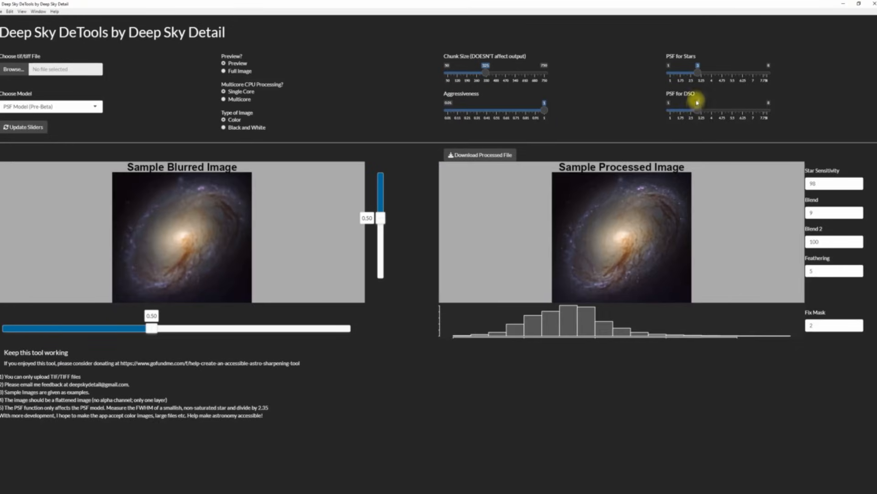
pyautogui.moveTo(698, 110); pyautogui.dragTo(676, 117)
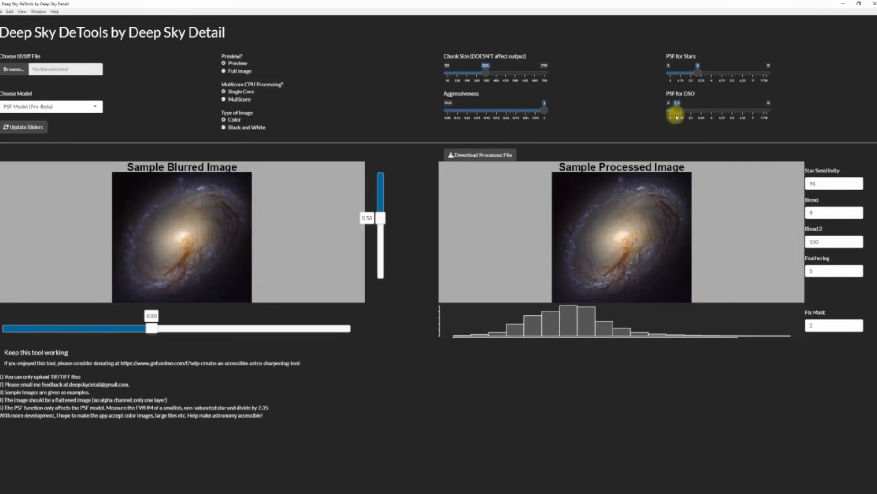
pyautogui.moveTo(699, 76); pyautogui.dragTo(672, 74)
pyautogui.moveTo(546, 114); pyautogui.dragTo(456, 118)
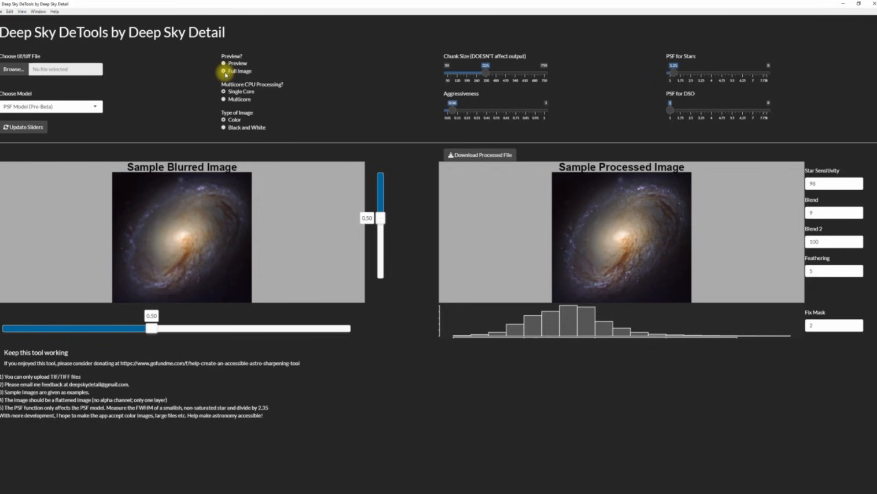
pyautogui.click(96, 105)
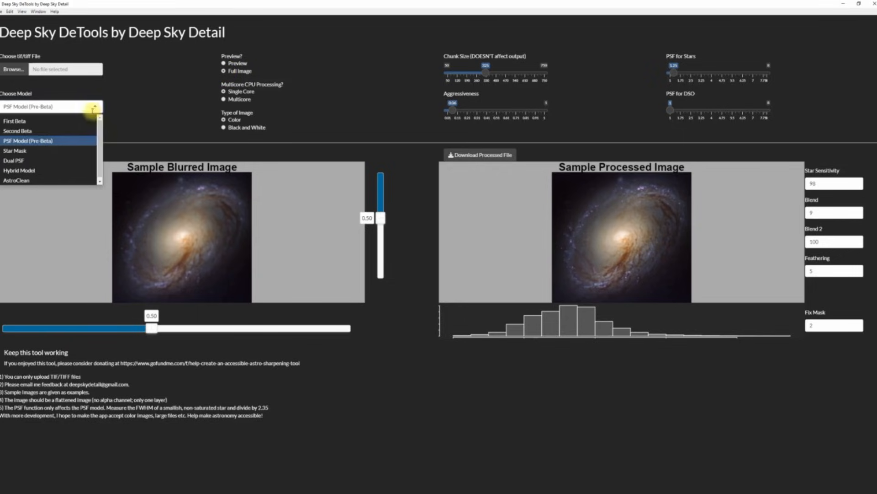
pyautogui.click(64, 131)
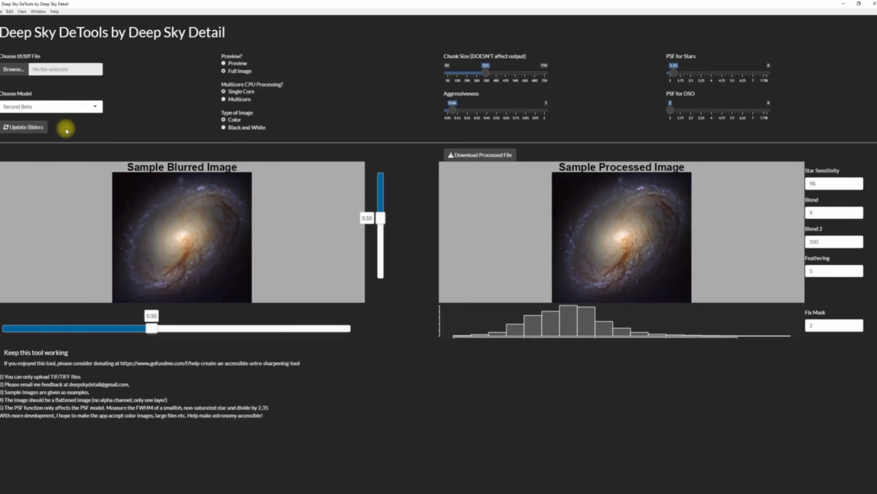
# Step: Sharpen the starmask TIFF and save the result as Processed_2025-11-27 in Tiff Holder
pyautogui.click(22, 70)
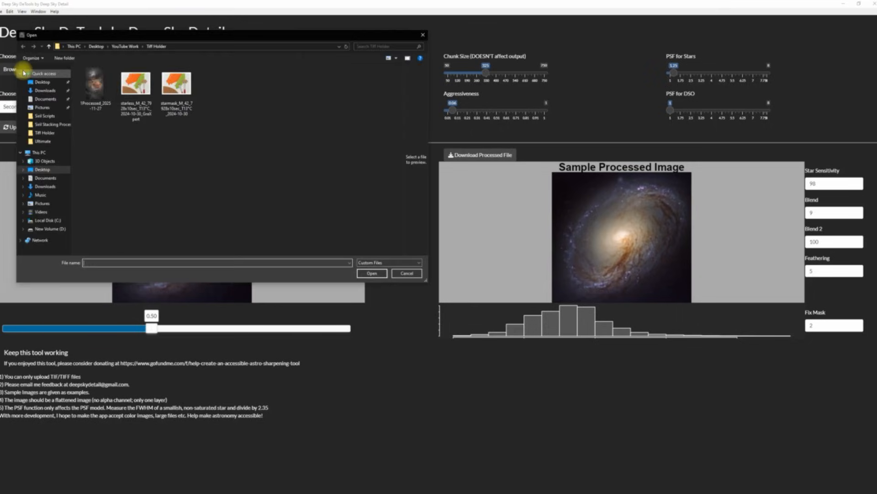
pyautogui.doubleClick(172, 88)
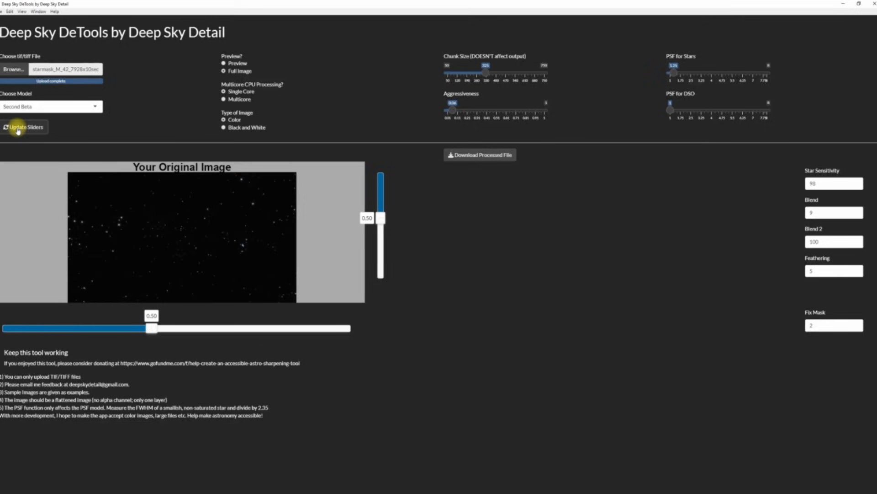
pyautogui.click(17, 130)
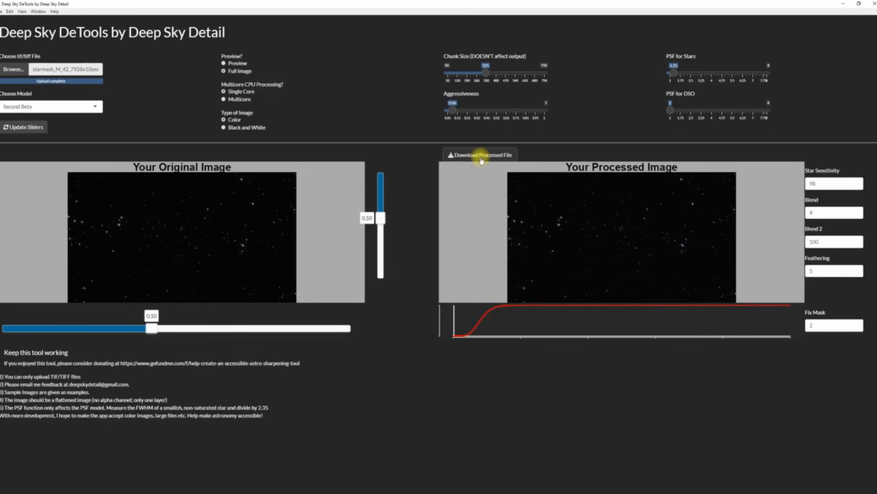
pyautogui.click(482, 156)
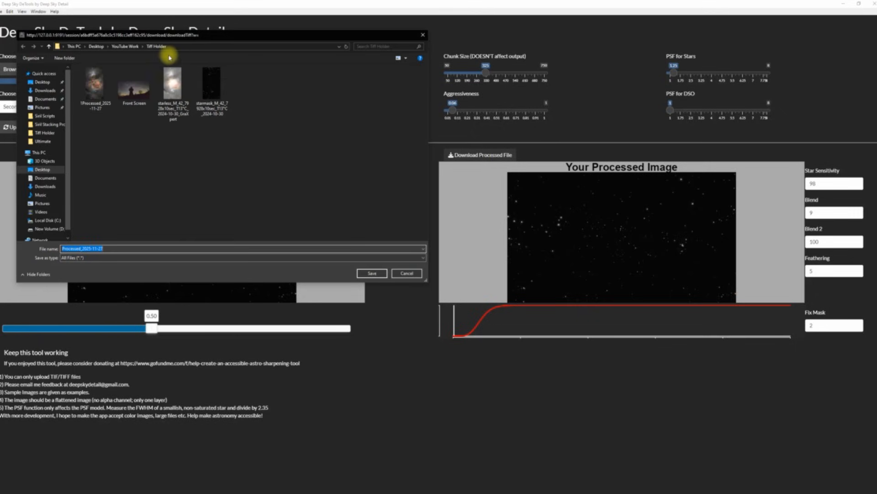
pyautogui.click(373, 274)
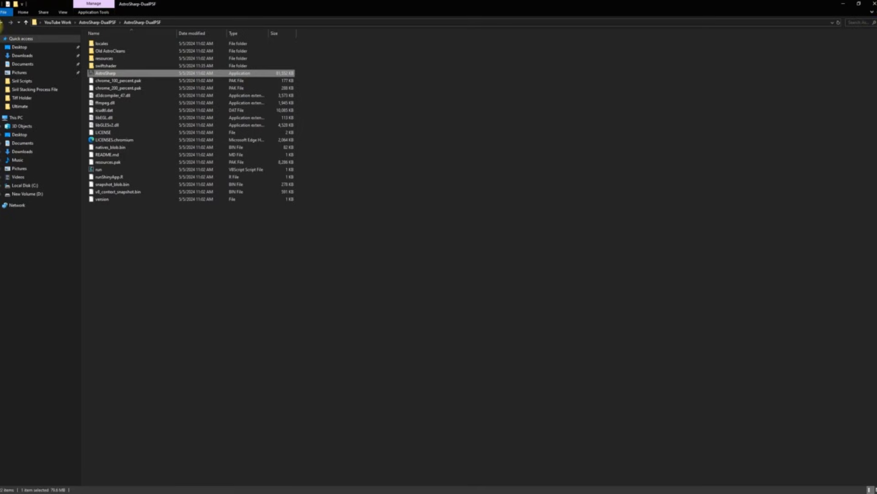
# Step: Return to YouTube Work and open Tiff Holder to check the processed file
pyautogui.click(2, 23)
pyautogui.click(2, 23)
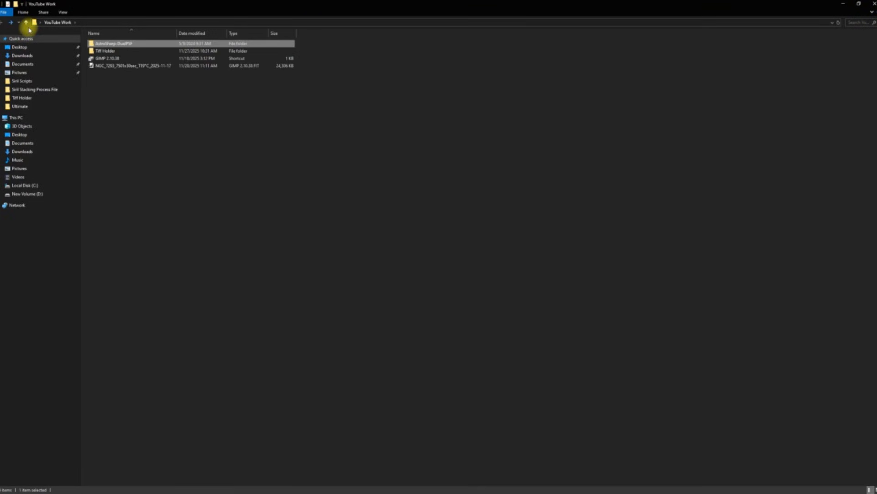
pyautogui.doubleClick(104, 51)
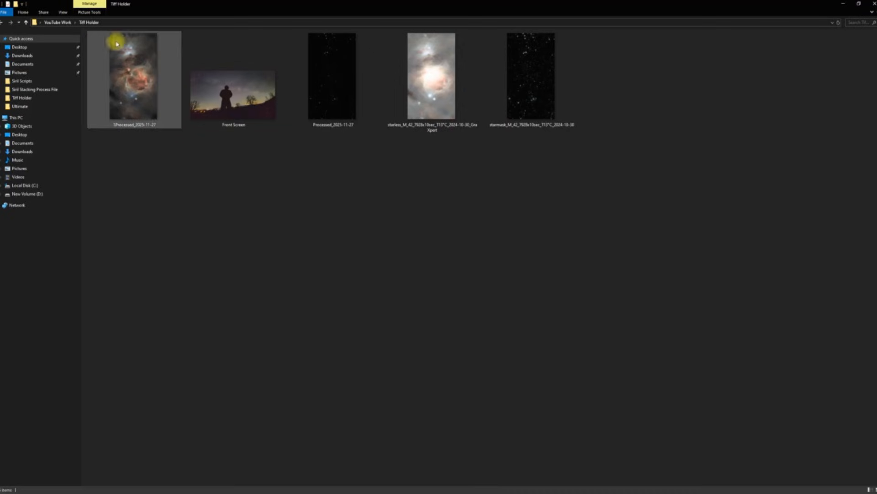
# Step: Launch GIMP 2.10.38 from the YouTube Work folder shortcut
pyautogui.click(3, 21)
pyautogui.click(110, 58)
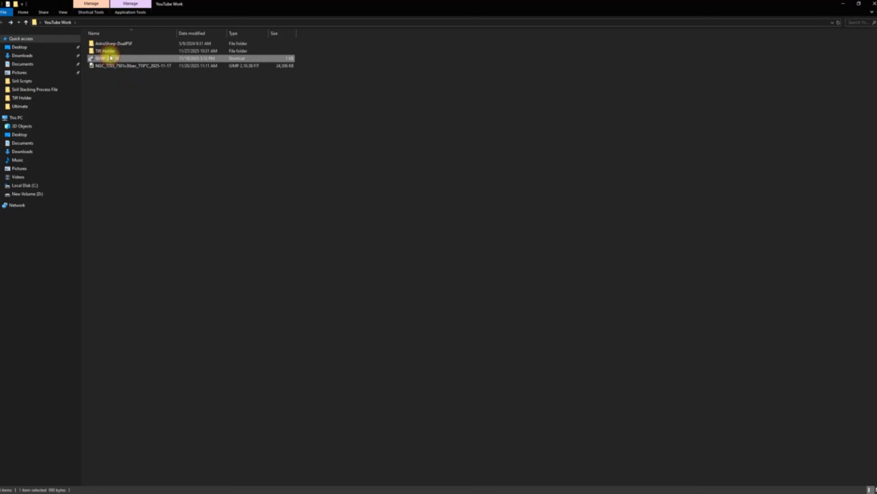
pyautogui.doubleClick(112, 59)
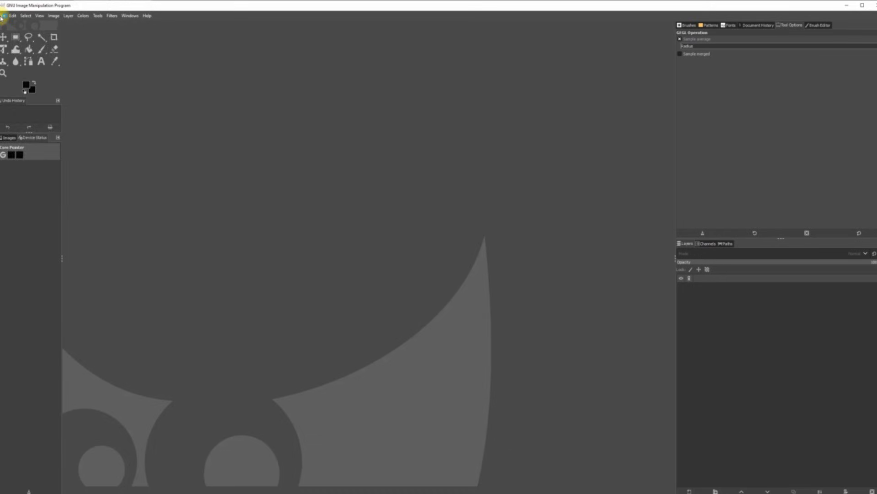
pyautogui.click(3, 16)
# Step: Open Processed_2025-11-27.tif from Desktop > YouTube Work > Tiff Holder in GIMP
pyautogui.click(10, 41)
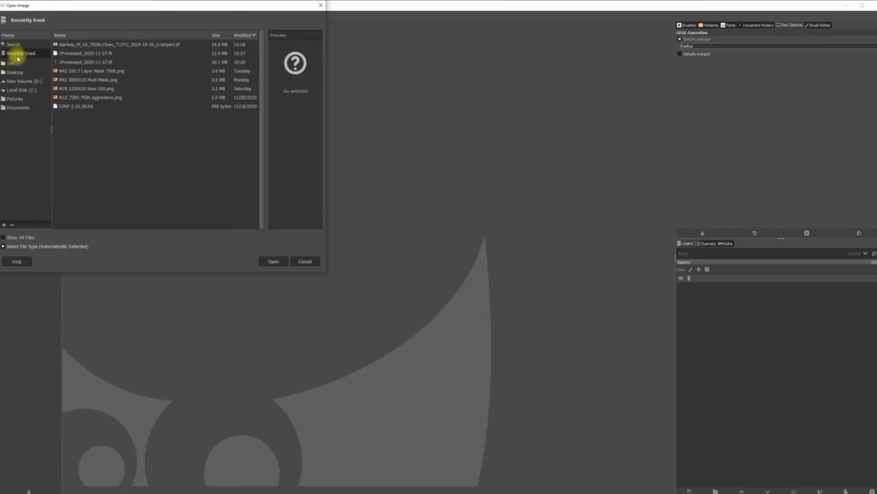
pyautogui.click(16, 72)
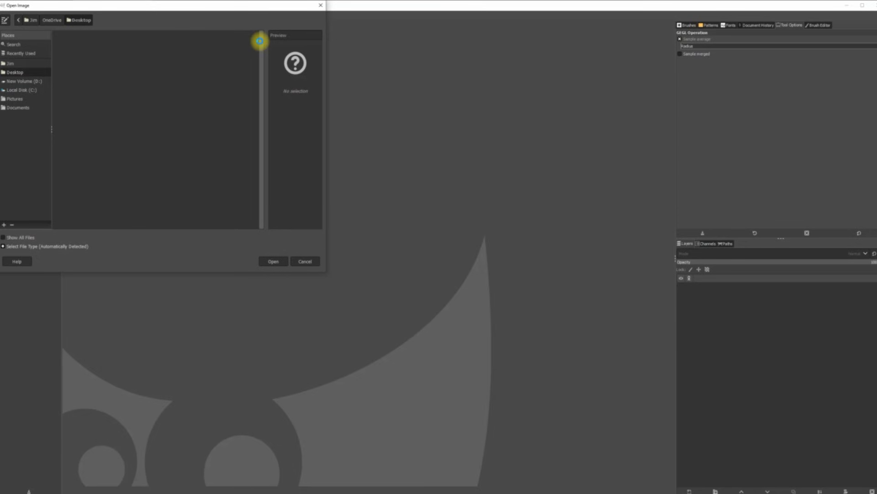
pyautogui.moveTo(261, 45); pyautogui.dragTo(274, 86)
pyautogui.doubleClick(73, 180)
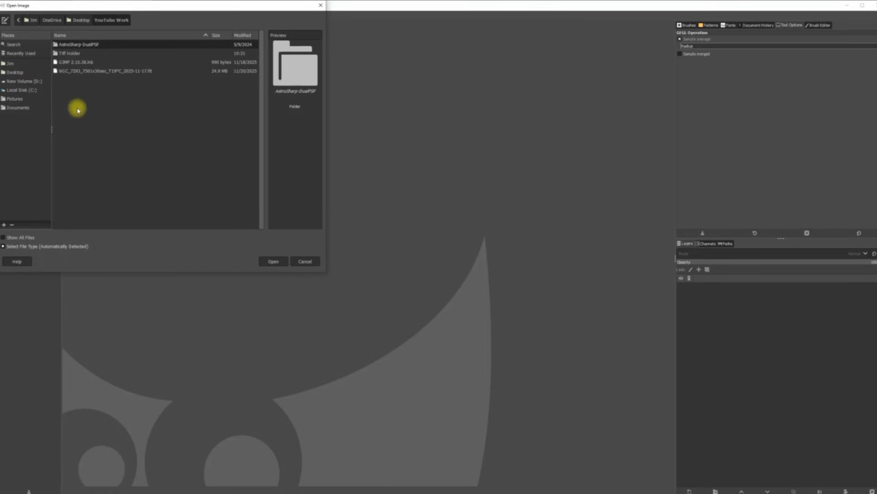
pyautogui.doubleClick(74, 54)
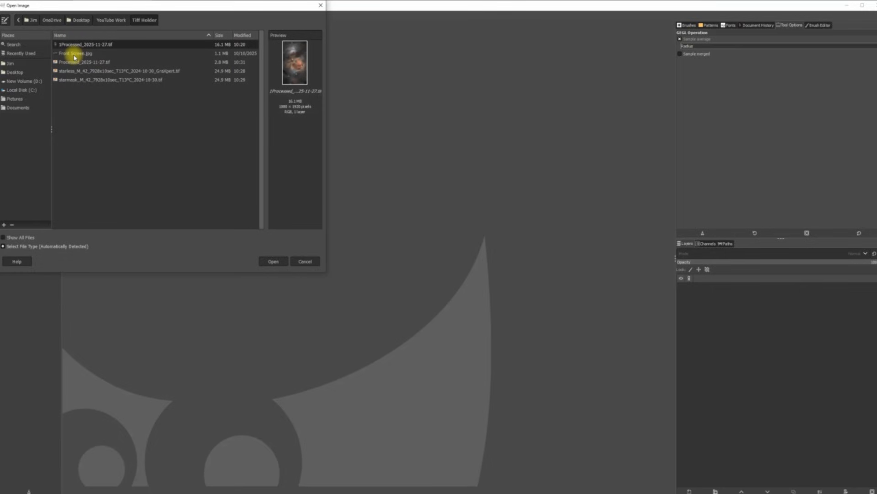
pyautogui.doubleClick(76, 63)
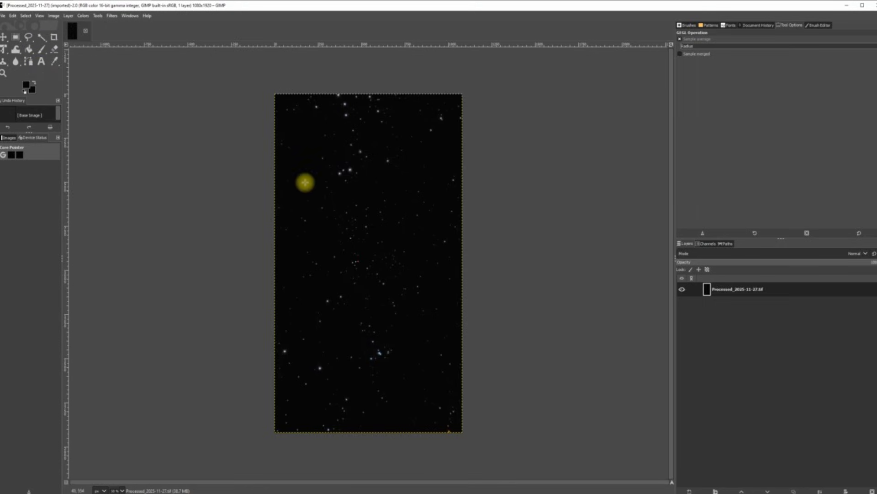
pyautogui.click(3, 17)
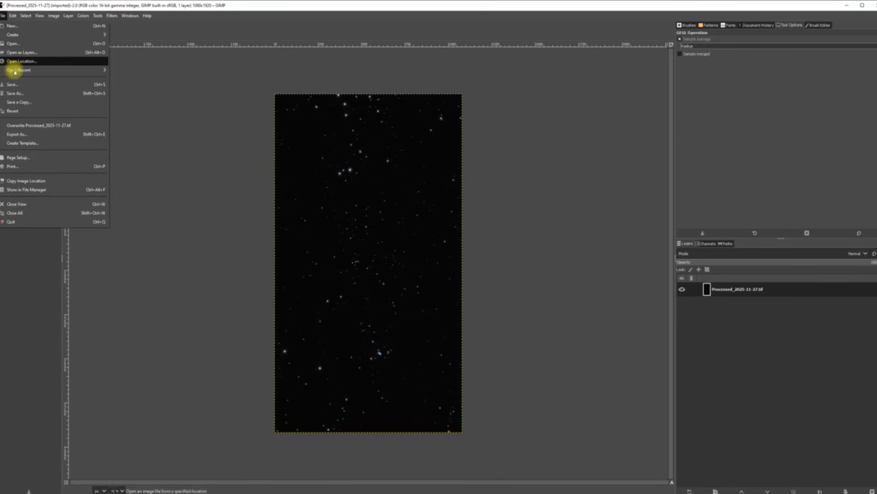
# Step: Export the image as FITS into D:\Siril Stacking Process File, then close GIMP
pyautogui.click(14, 136)
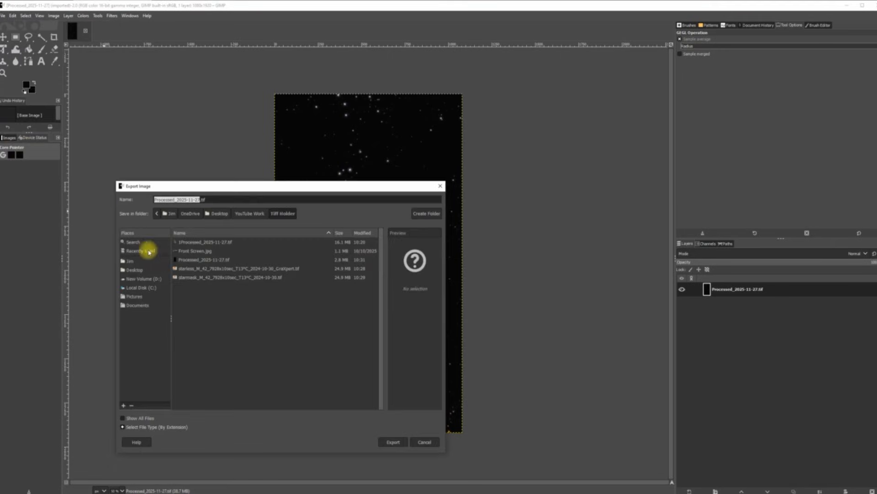
pyautogui.click(183, 427)
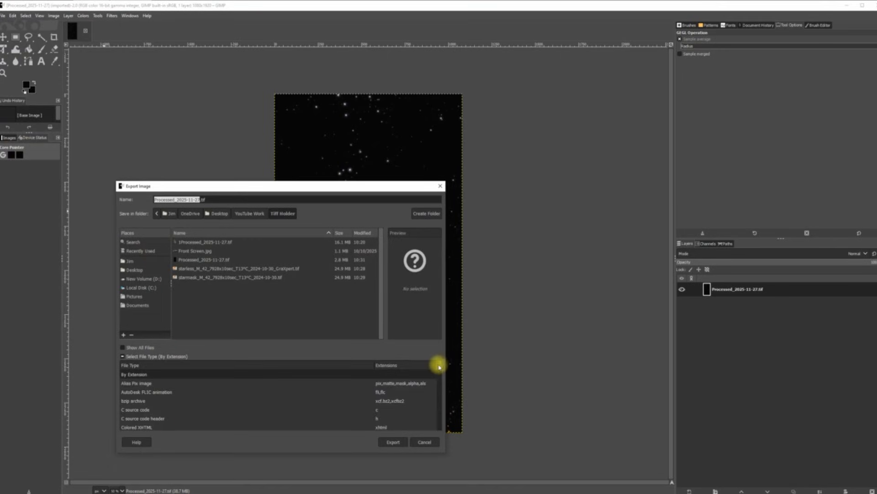
pyautogui.moveTo(440, 369)
pyautogui.mouseDown()
pyautogui.moveTo(434, 390)
pyautogui.moveTo(434, 379)
pyautogui.mouseUp()
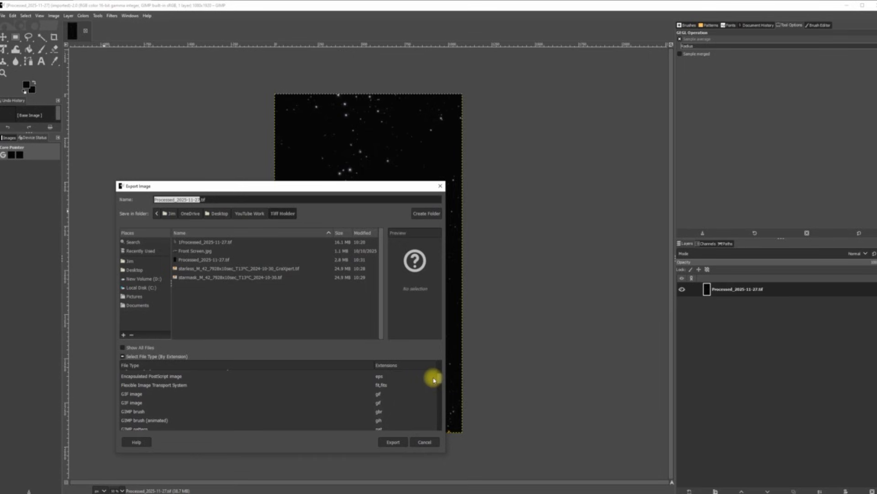
pyautogui.click(172, 384)
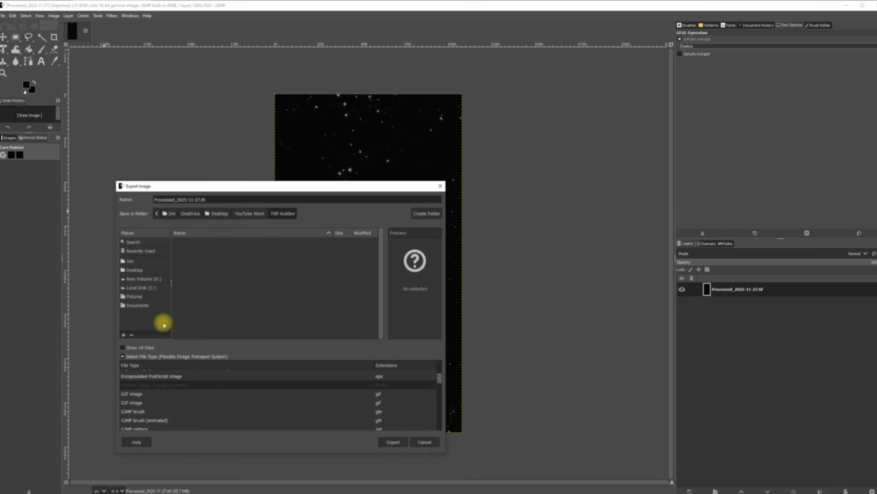
pyautogui.click(144, 279)
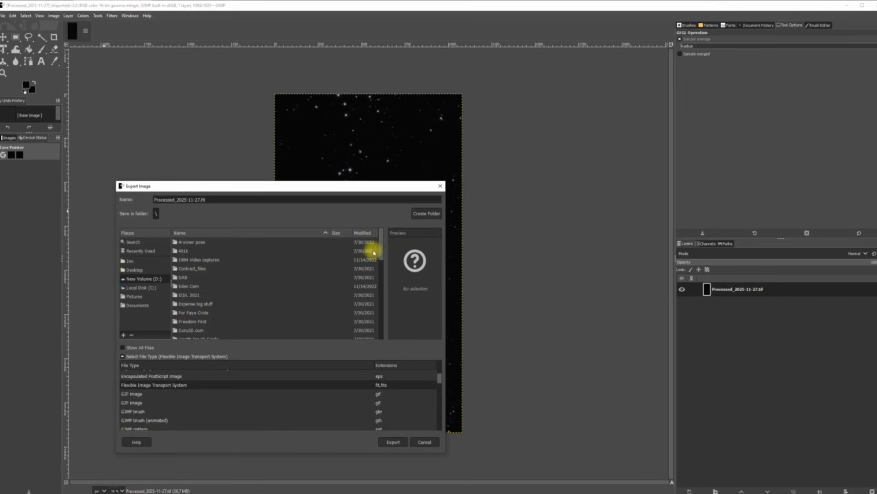
pyautogui.moveTo(384, 253)
pyautogui.mouseDown()
pyautogui.moveTo(373, 255)
pyautogui.moveTo(375, 304)
pyautogui.mouseUp()
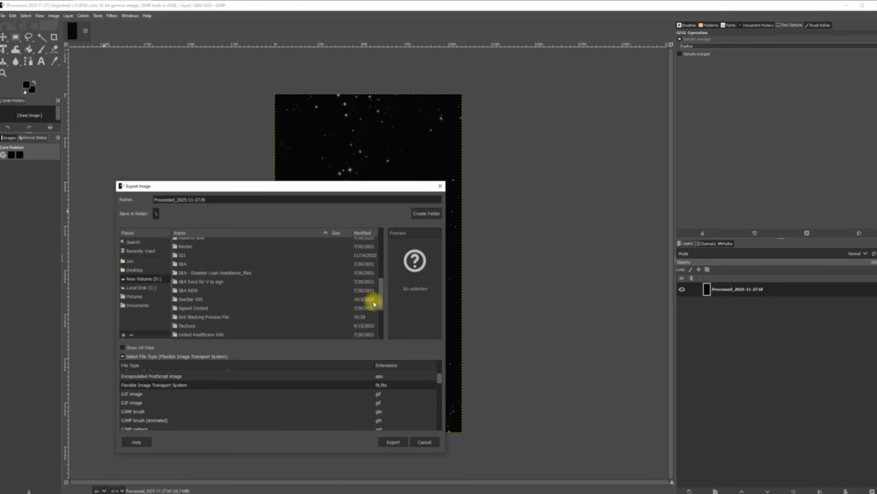
pyautogui.doubleClick(222, 316)
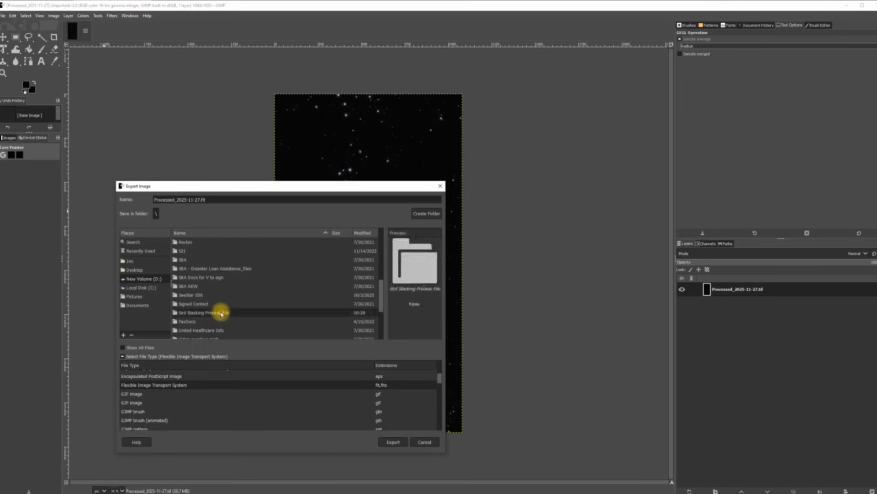
pyautogui.click(396, 441)
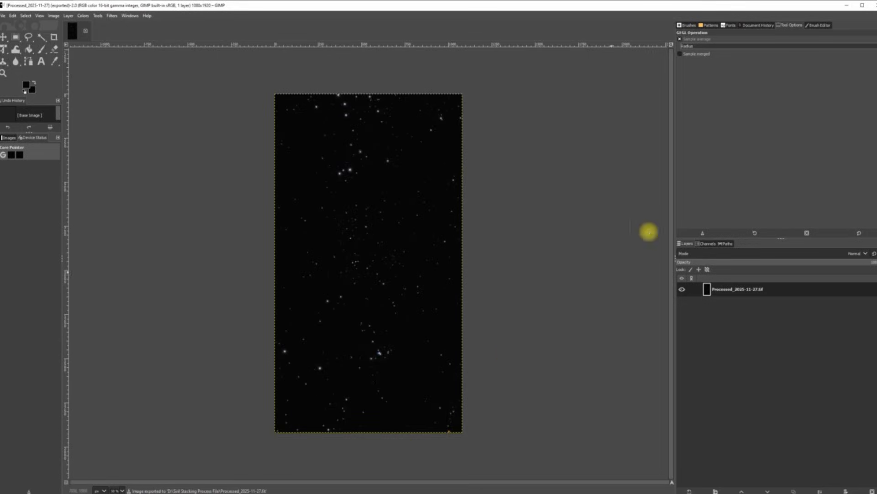
pyautogui.click(874, 5)
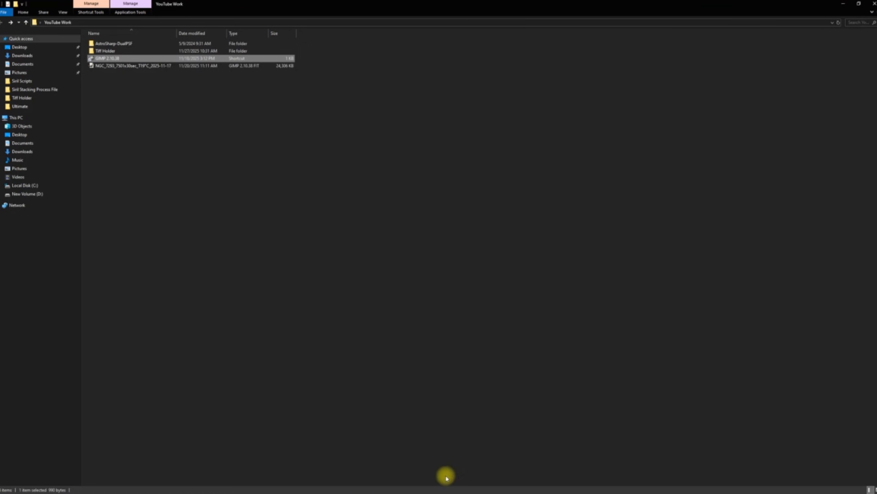
# Step: Switch to Siril and load Processed_2025-11-27.fit
pyautogui.moveTo(361, 491)
pyautogui.click(382, 467)
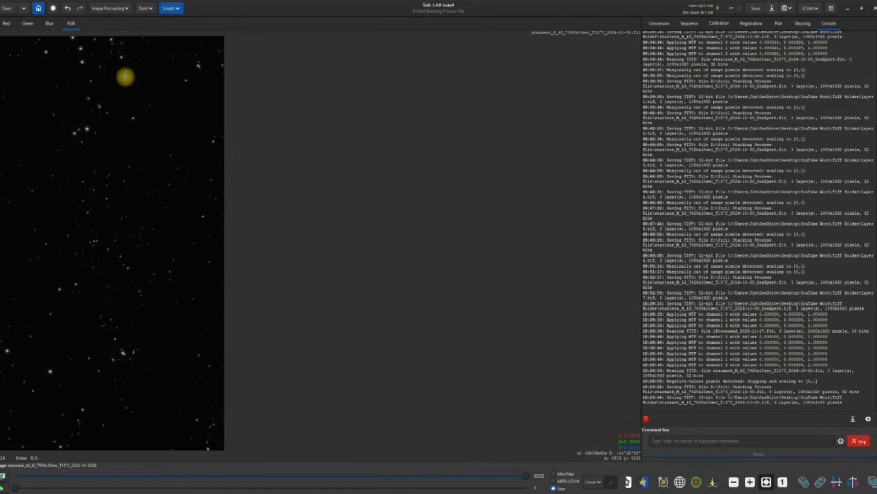
pyautogui.click(7, 10)
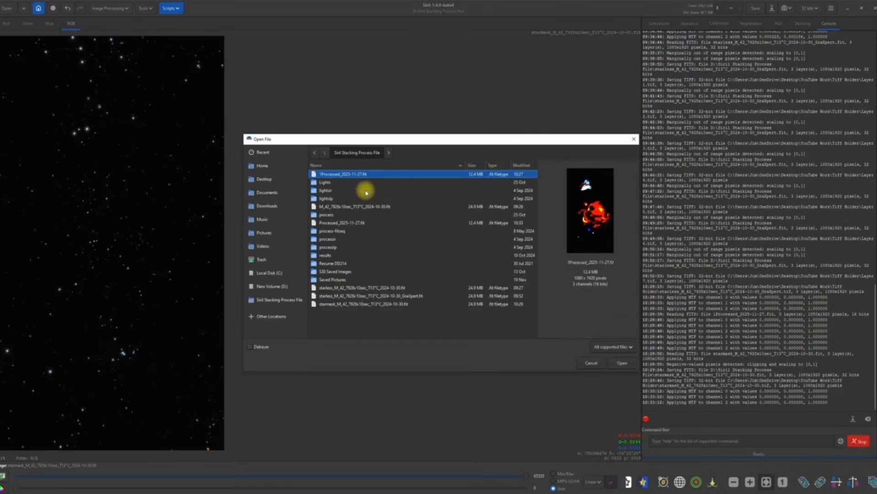
pyautogui.doubleClick(337, 223)
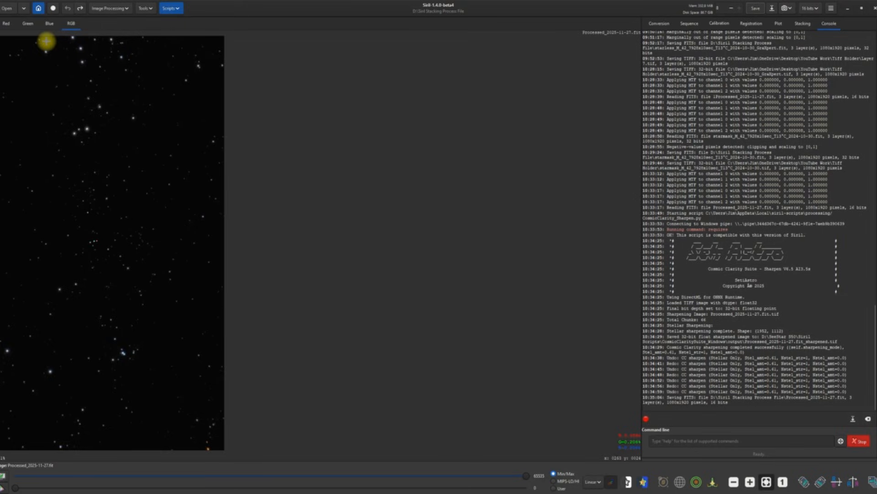
# Step: Load the 1Processed_2025-11-27.fit nebula image instead
pyautogui.click(5, 8)
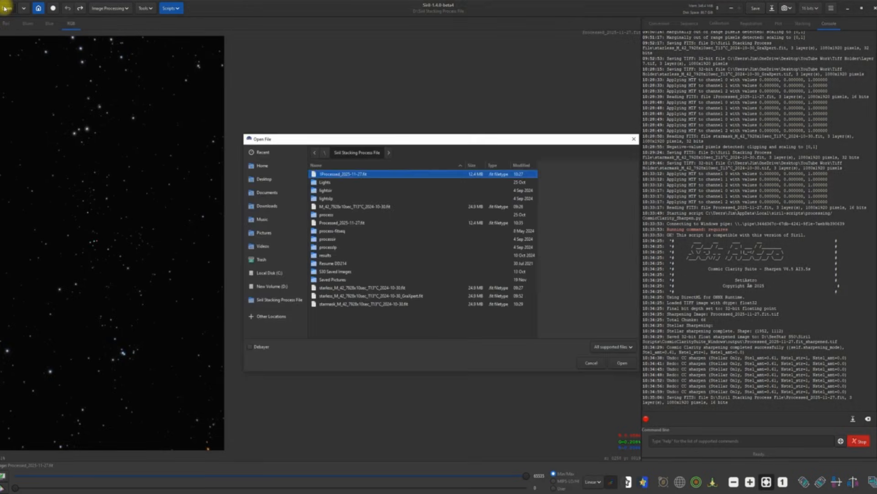
pyautogui.doubleClick(337, 174)
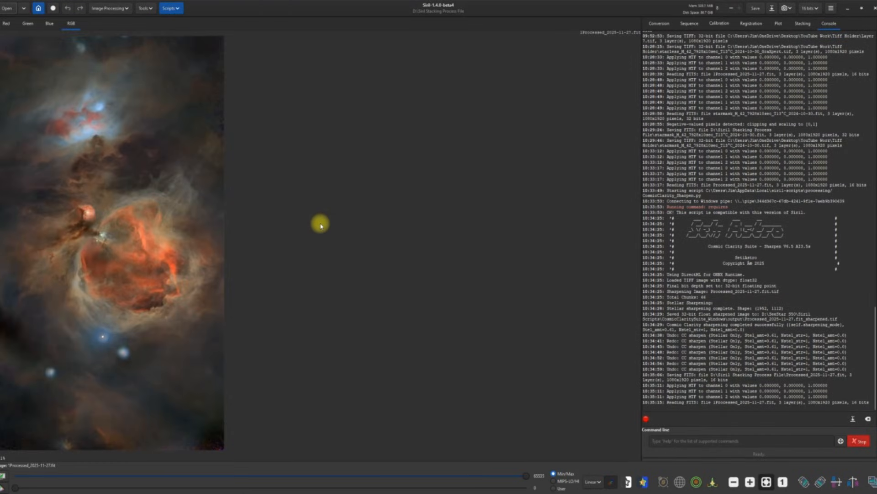
pyautogui.click(130, 13)
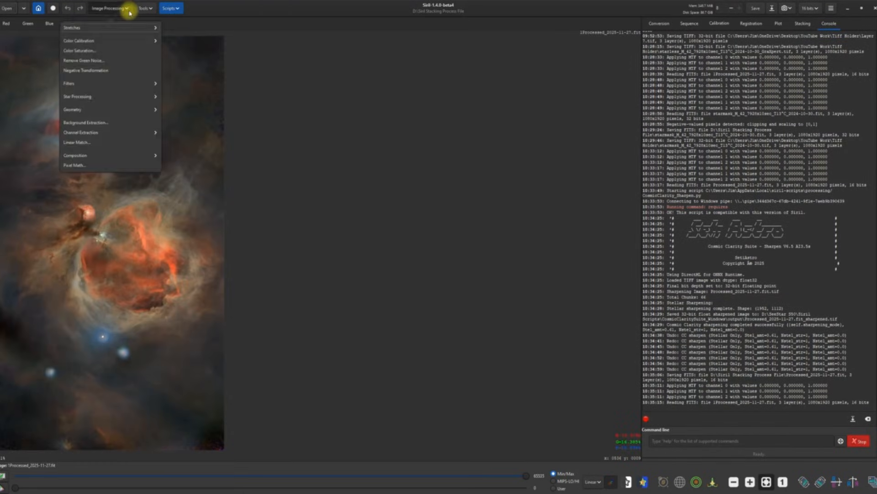
# Step: Apply Remove Green Noise (Average Neutral, amount 1.00) and resave 1Processed_2025-11-27.fit
pyautogui.click(100, 60)
pyautogui.click(487, 284)
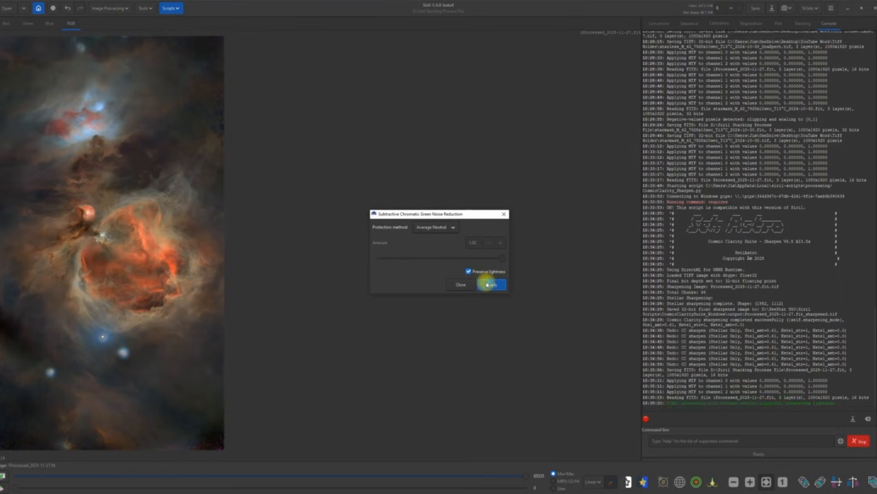
pyautogui.click(458, 284)
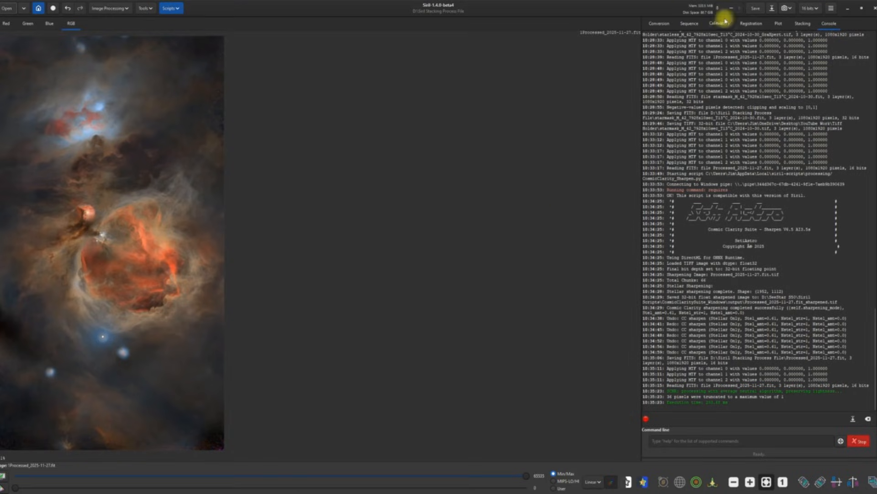
pyautogui.click(755, 8)
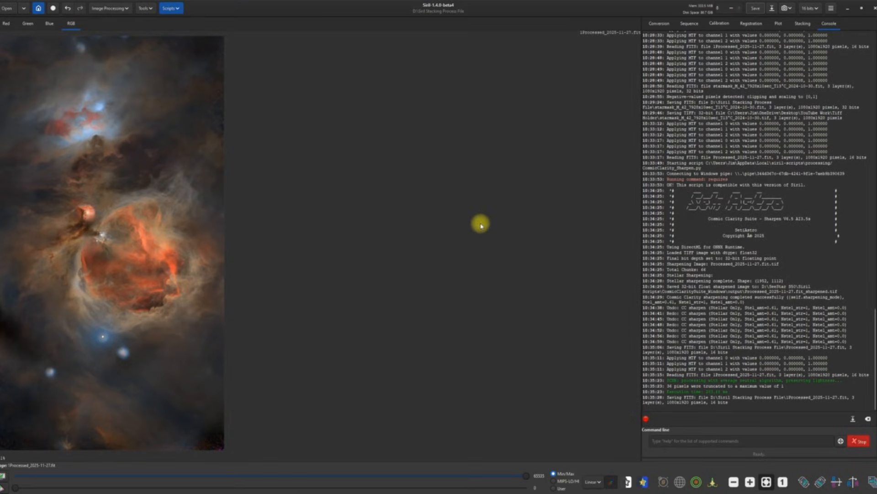
pyautogui.click(126, 7)
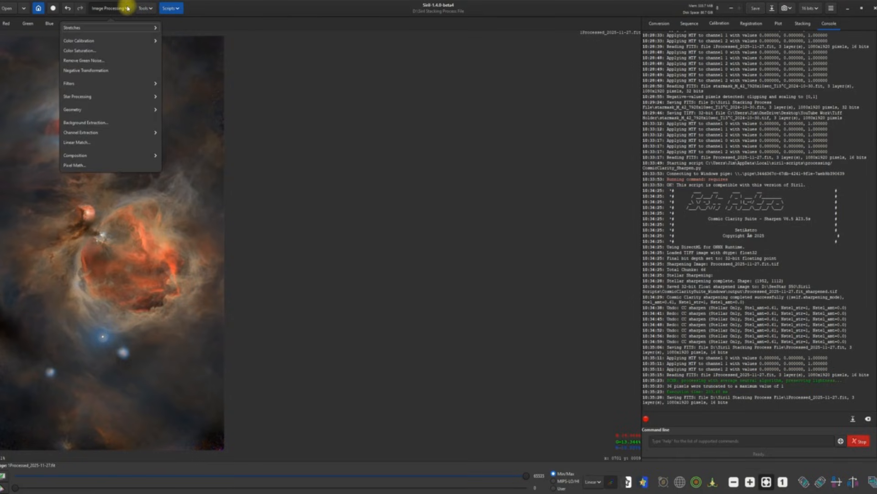
pyautogui.click(92, 96)
# Step: Start Star Recomposition with 1Processed_2025-11-27 as background and Processed_2025-11-27 as stars
pyautogui.click(91, 50)
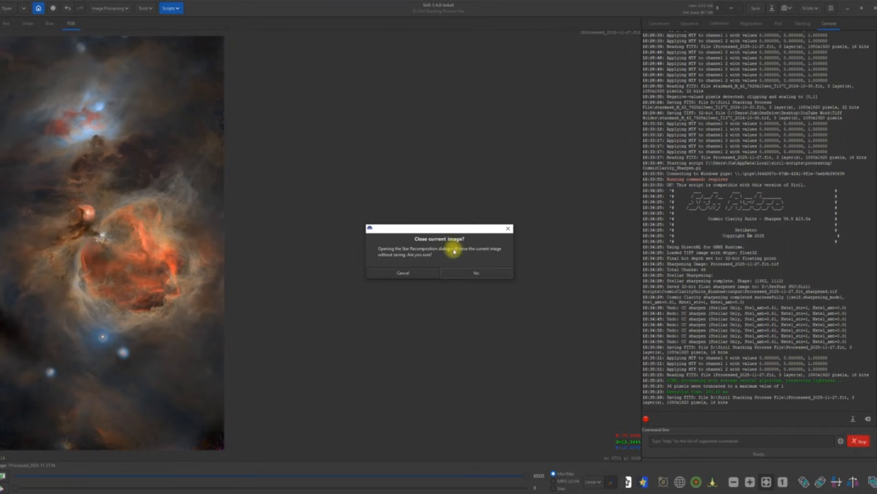
pyautogui.click(473, 273)
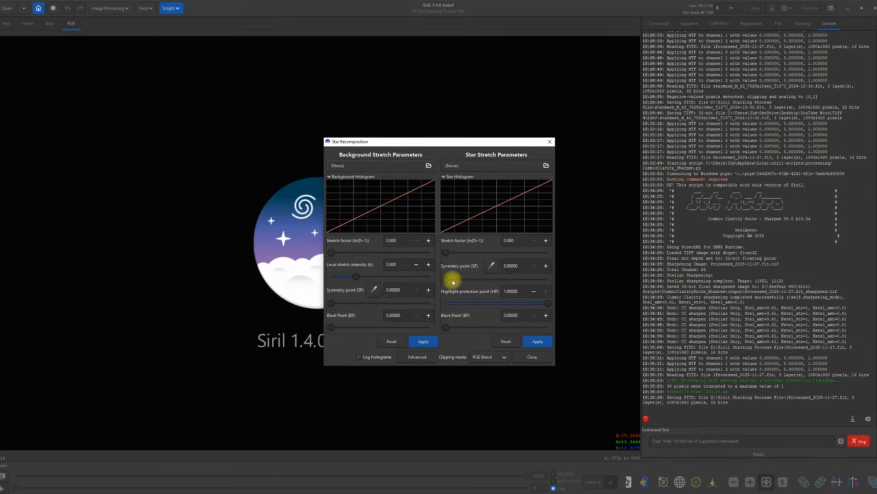
pyautogui.moveTo(385, 142); pyautogui.dragTo(446, 96)
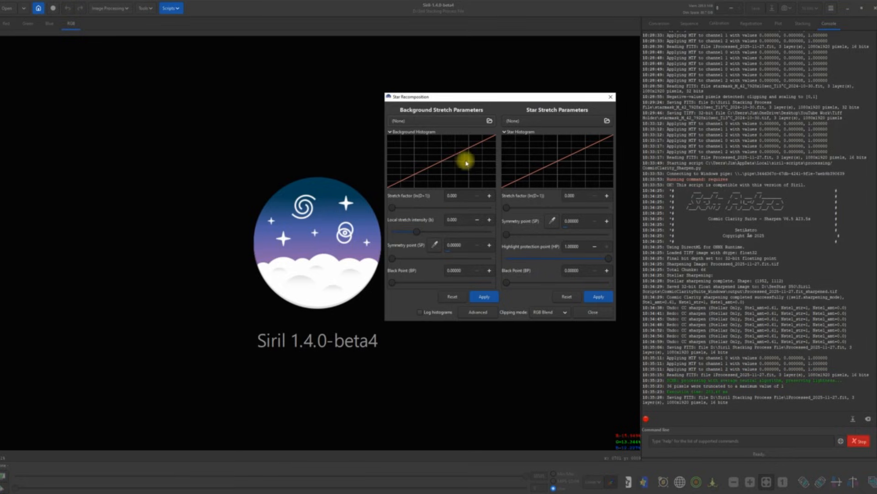
pyautogui.click(490, 122)
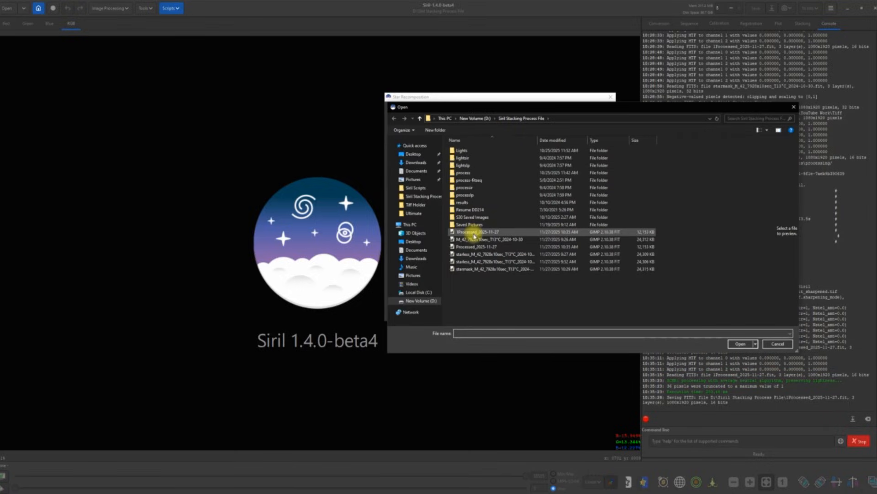
pyautogui.doubleClick(476, 232)
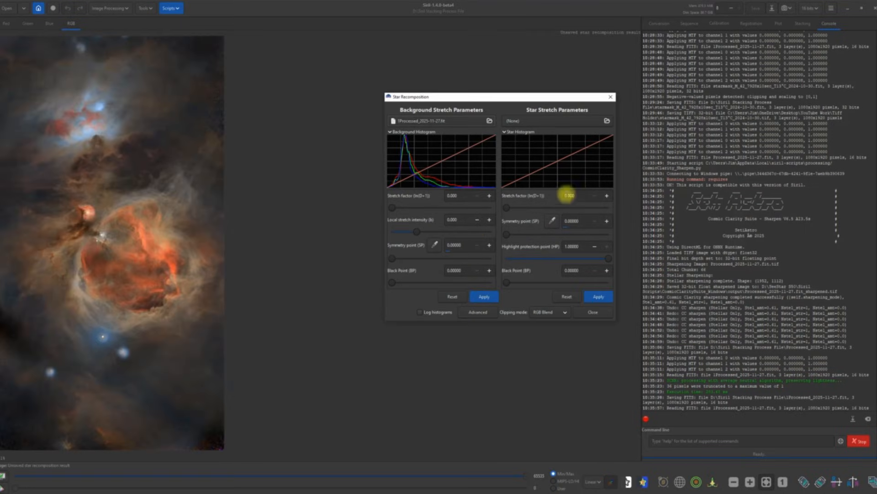
pyautogui.click(607, 121)
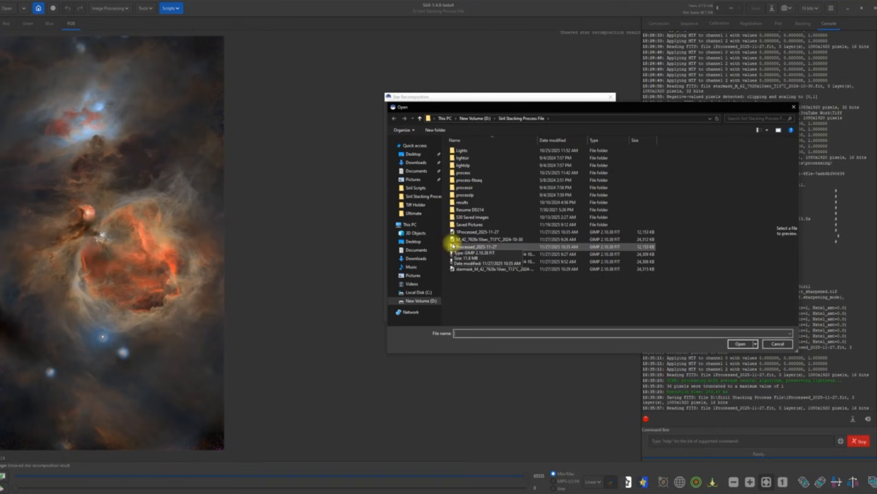
pyautogui.doubleClick(468, 247)
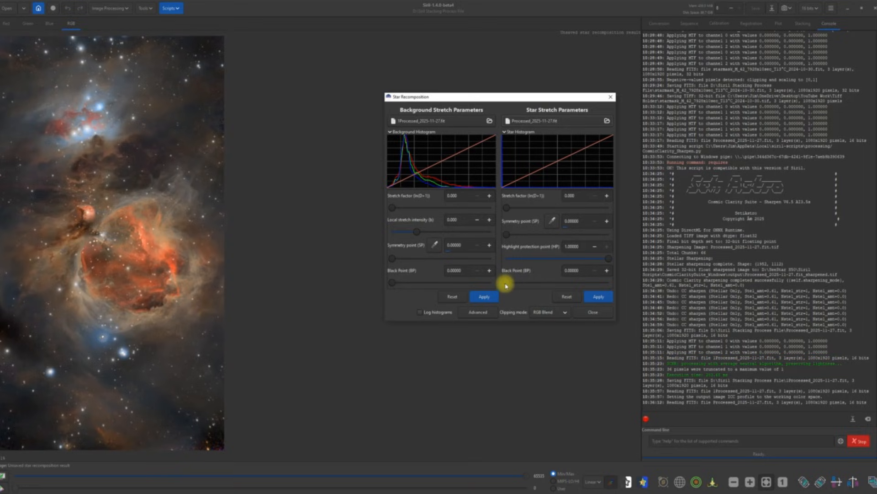
# Step: Tune the star black point to 0.12329
pyautogui.moveTo(506, 282); pyautogui.dragTo(512, 283)
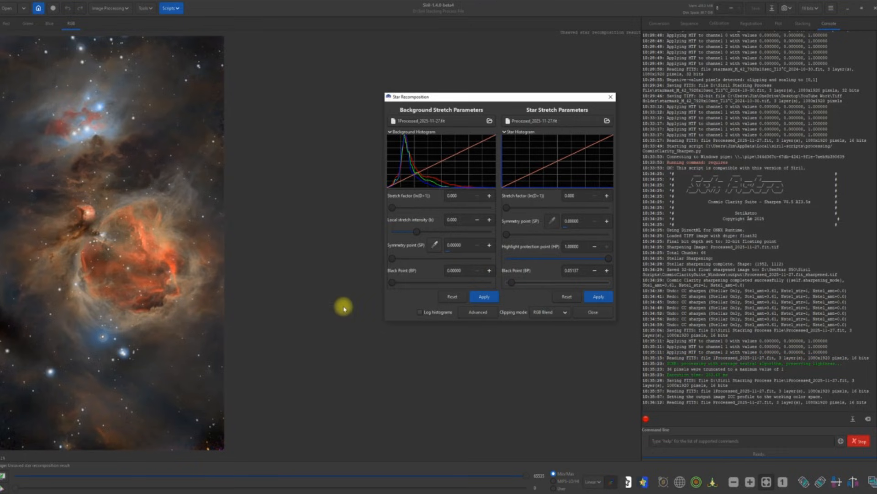
pyautogui.moveTo(514, 286); pyautogui.dragTo(549, 274)
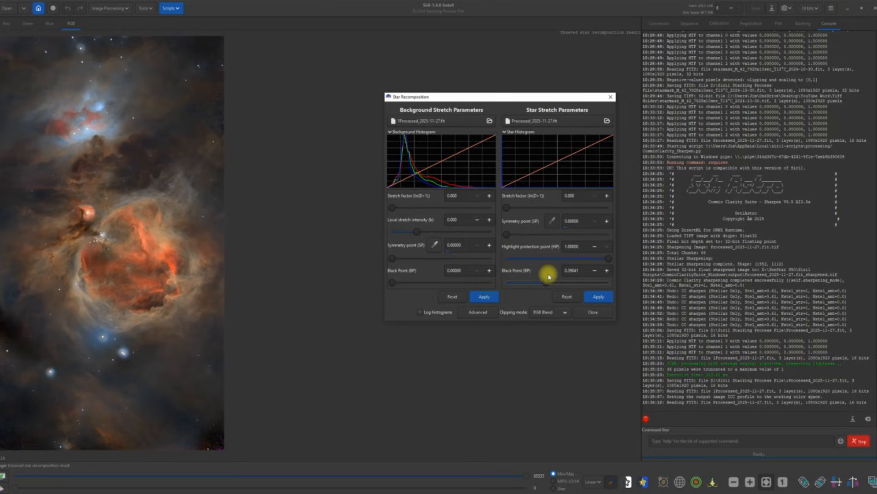
pyautogui.moveTo(549, 277); pyautogui.dragTo(546, 282)
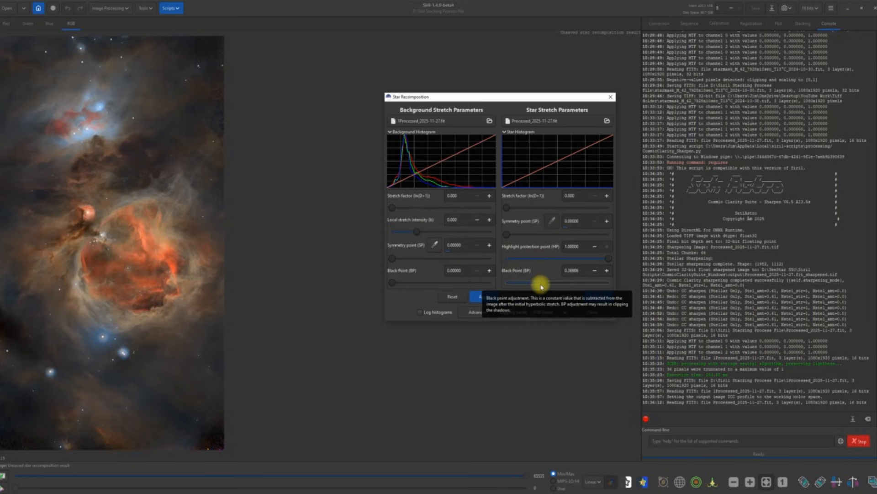
pyautogui.moveTo(542, 284); pyautogui.dragTo(524, 280)
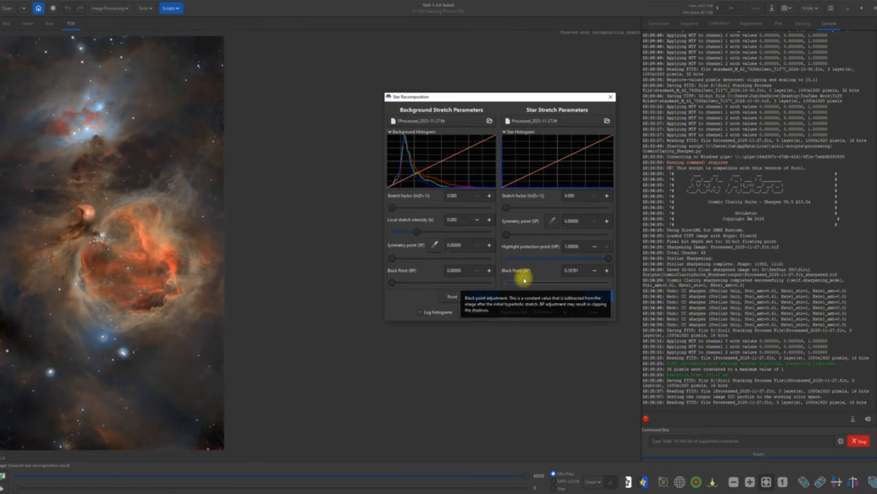
pyautogui.moveTo(524, 280); pyautogui.dragTo(519, 283)
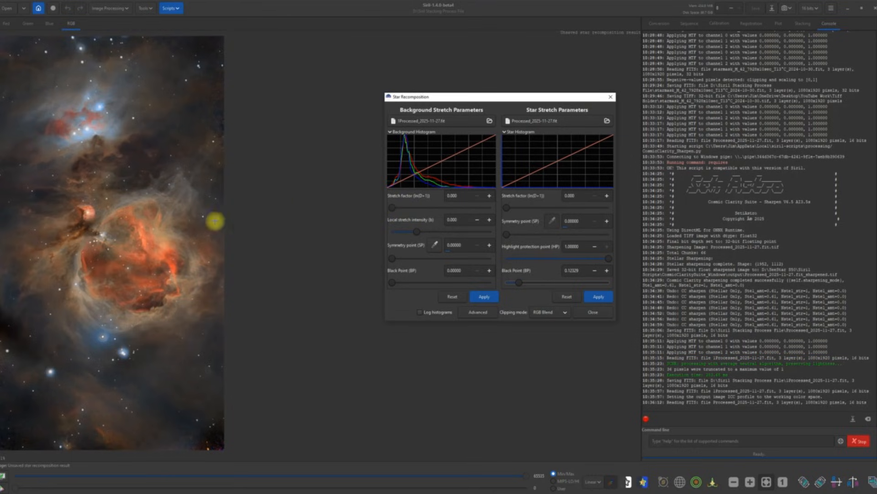
# Step: Increase the background stretch factor and set the background black point to 0.03180
pyautogui.moveTo(391, 207)
pyautogui.mouseDown()
pyautogui.moveTo(409, 208)
pyautogui.moveTo(399, 214)
pyautogui.moveTo(386, 205)
pyautogui.moveTo(392, 211)
pyautogui.mouseUp()
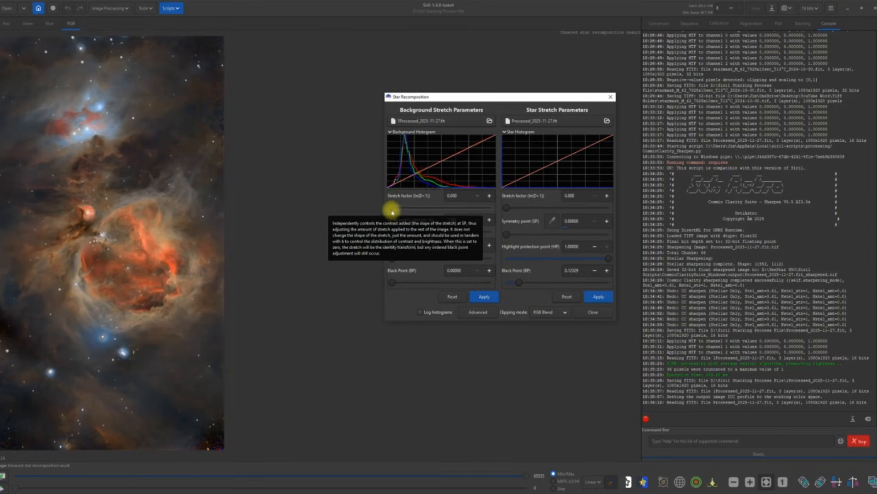
pyautogui.moveTo(396, 285); pyautogui.dragTo(402, 283)
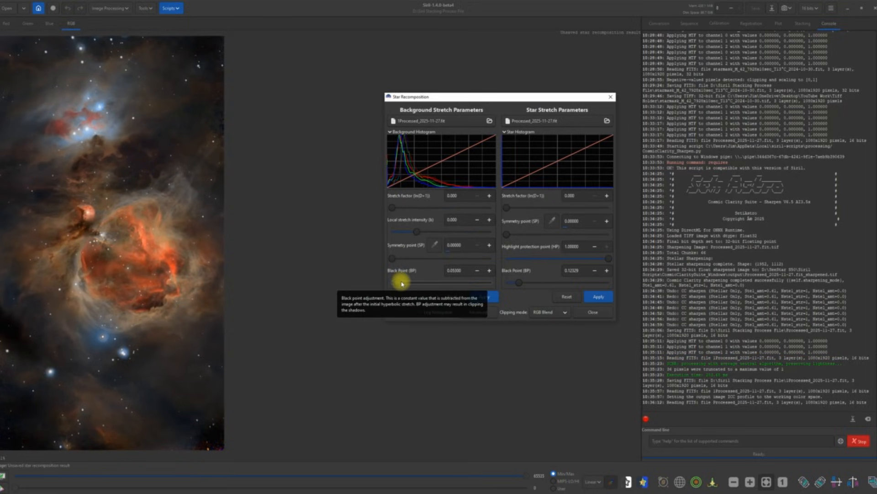
pyautogui.moveTo(402, 284); pyautogui.dragTo(389, 283)
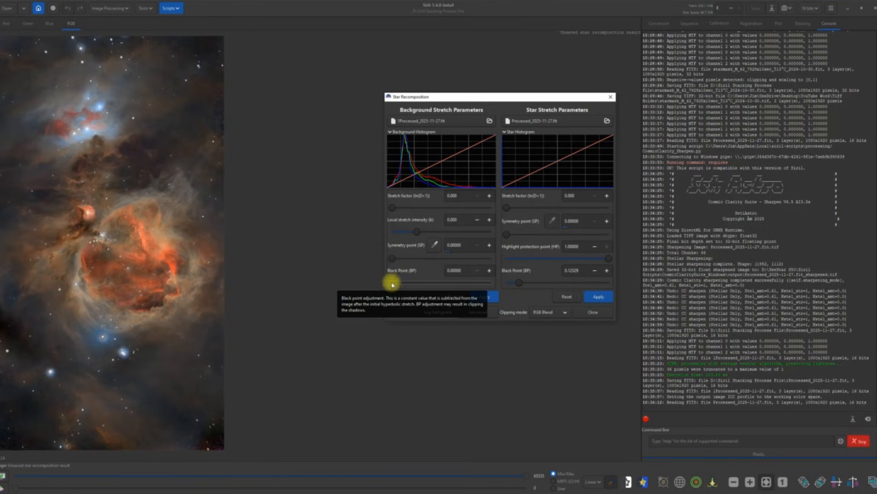
pyautogui.moveTo(391, 282); pyautogui.dragTo(395, 284)
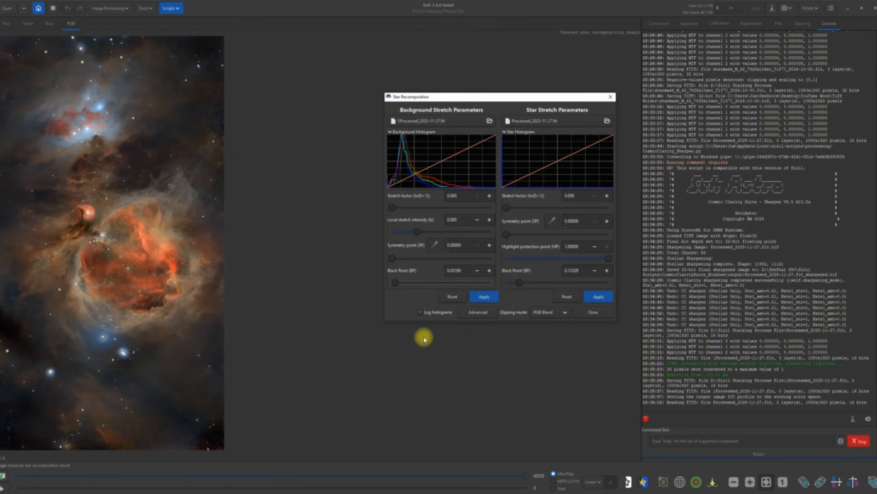
# Step: Apply the background and star stretches and close the recomposition tool
pyautogui.click(487, 297)
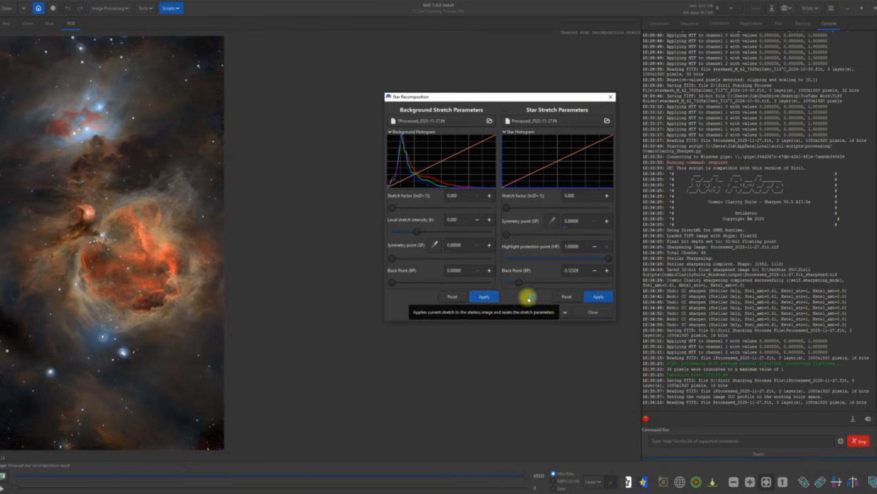
pyautogui.click(600, 295)
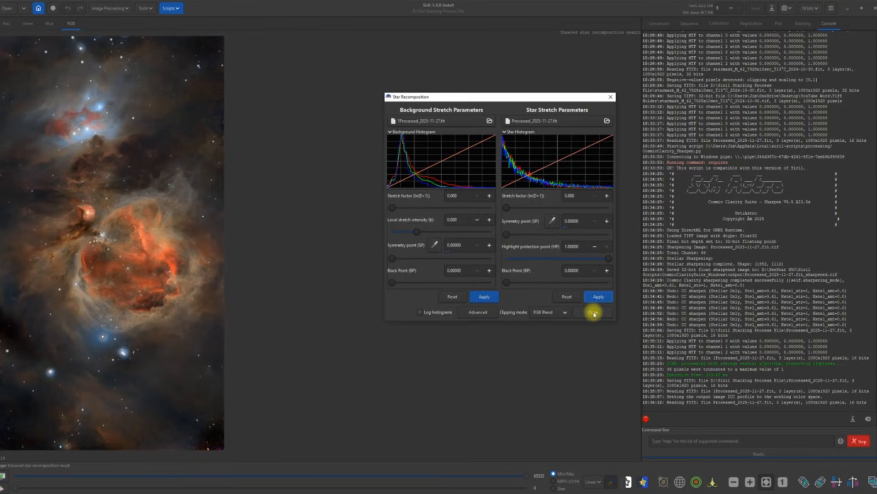
pyautogui.click(593, 313)
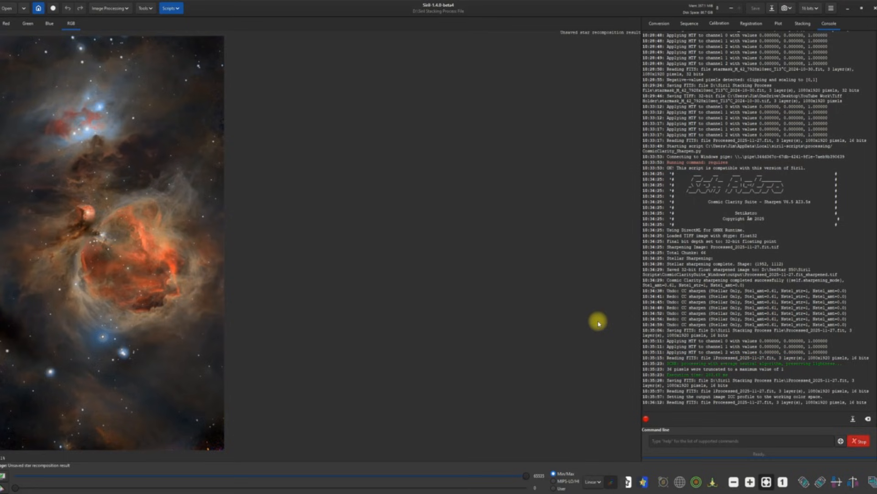
pyautogui.click(772, 8)
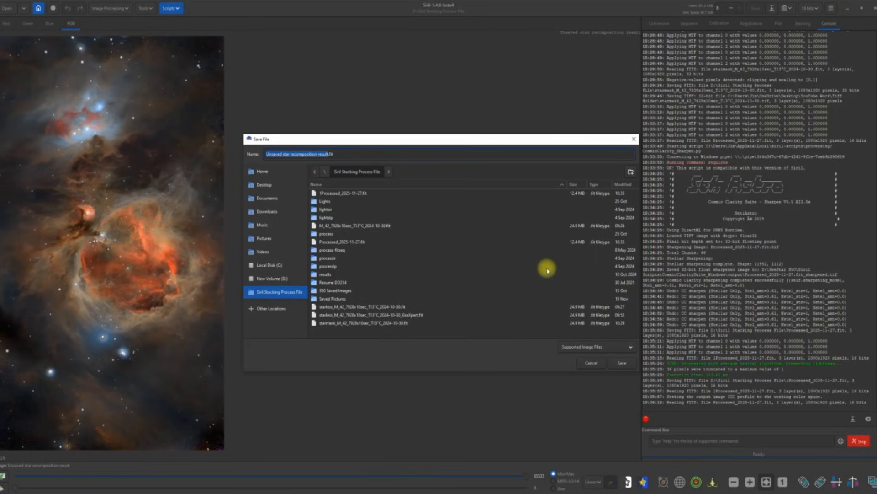
# Step: Choose PNG as the save format and name the file M42 Tutorial
pyautogui.click(627, 347)
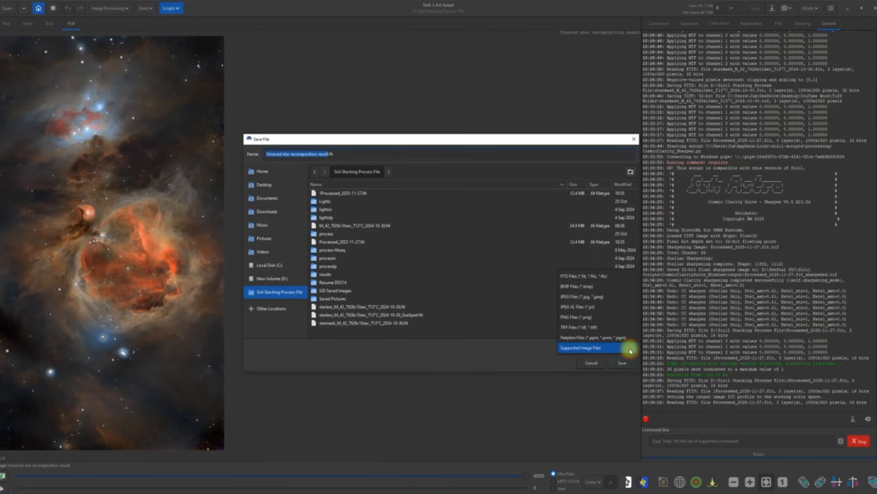
pyautogui.click(574, 317)
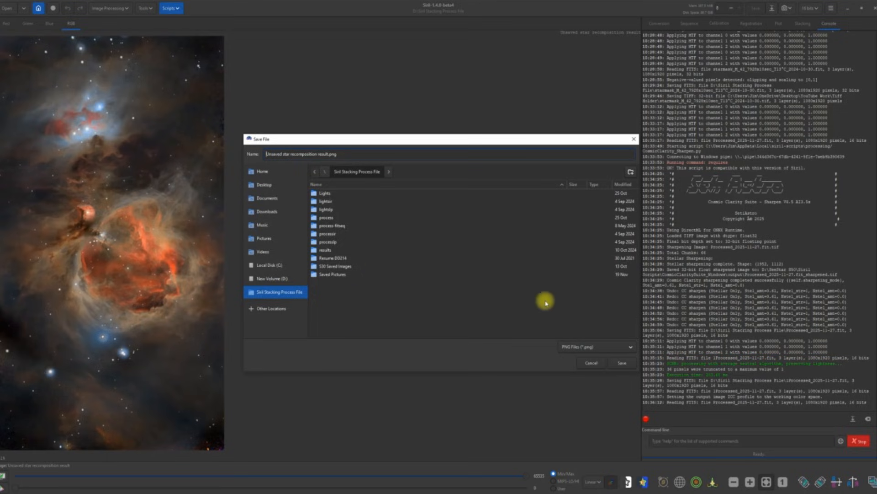
pyautogui.click(625, 347)
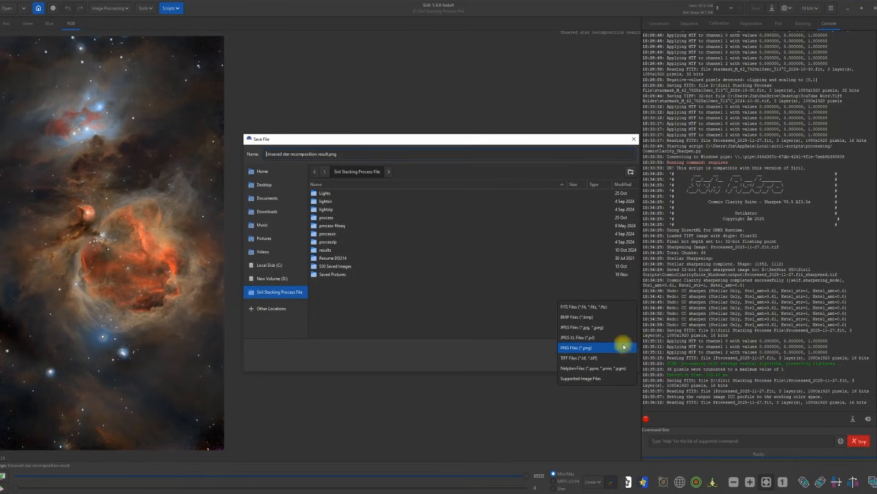
pyautogui.click(593, 349)
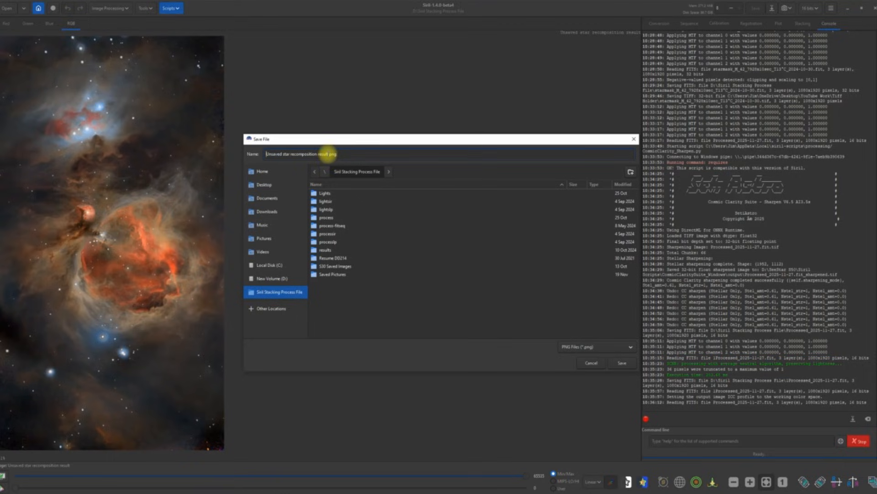
pyautogui.moveTo(328, 154); pyautogui.dragTo(258, 154)
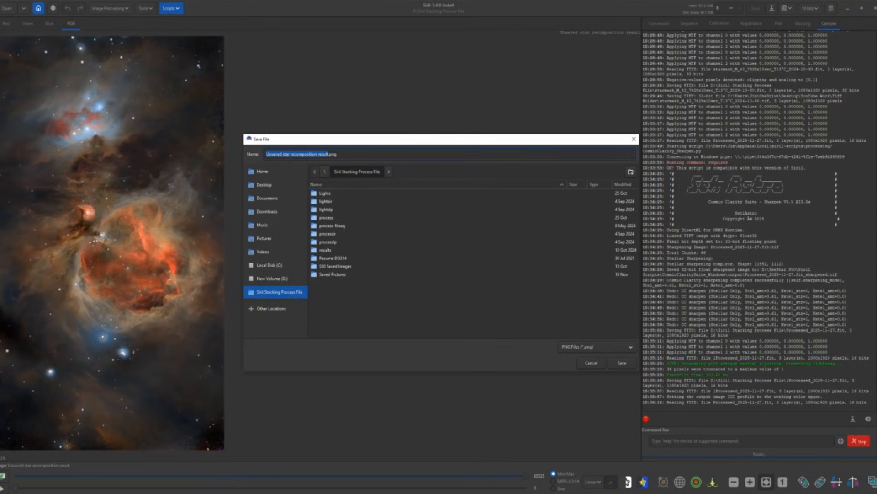
pyautogui.write('M42 Tutorial')
# Step: Save M42 Tutorial.png into the Desktop\BEST\Ultimate folder
pyautogui.click(269, 186)
pyautogui.click(256, 184)
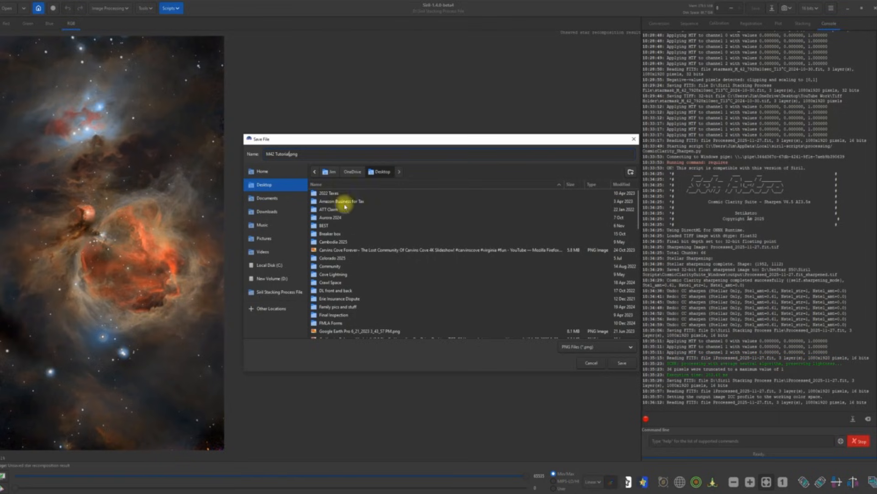
pyautogui.doubleClick(330, 226)
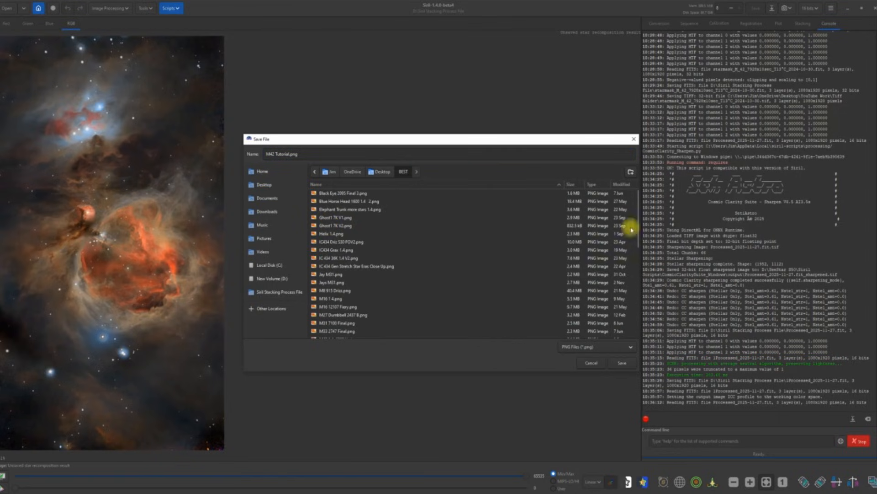
pyautogui.moveTo(637, 229); pyautogui.dragTo(625, 323)
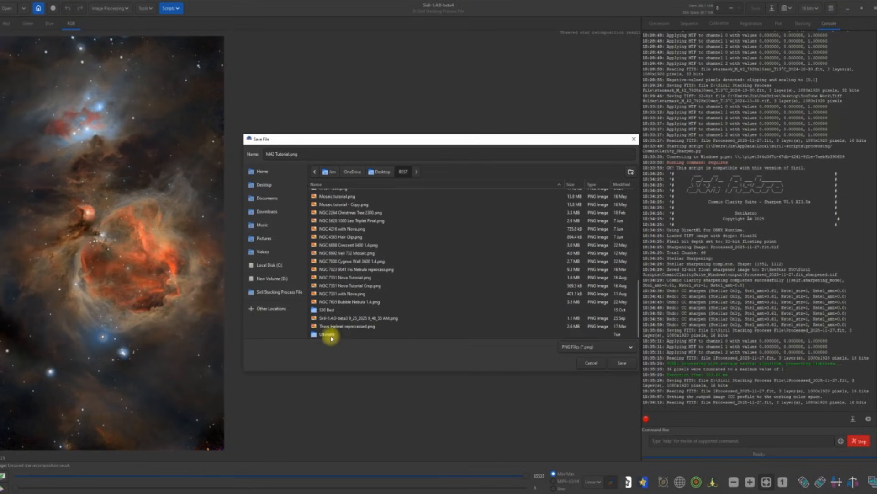
pyautogui.doubleClick(328, 336)
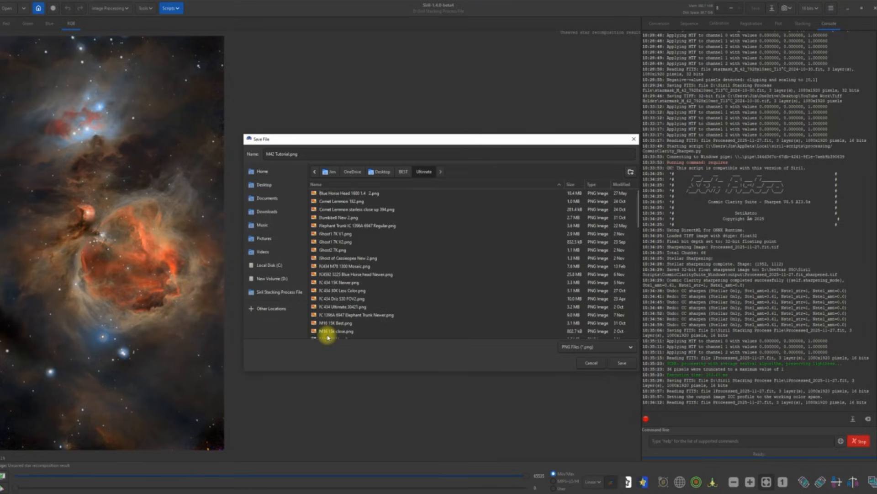
pyautogui.click(617, 363)
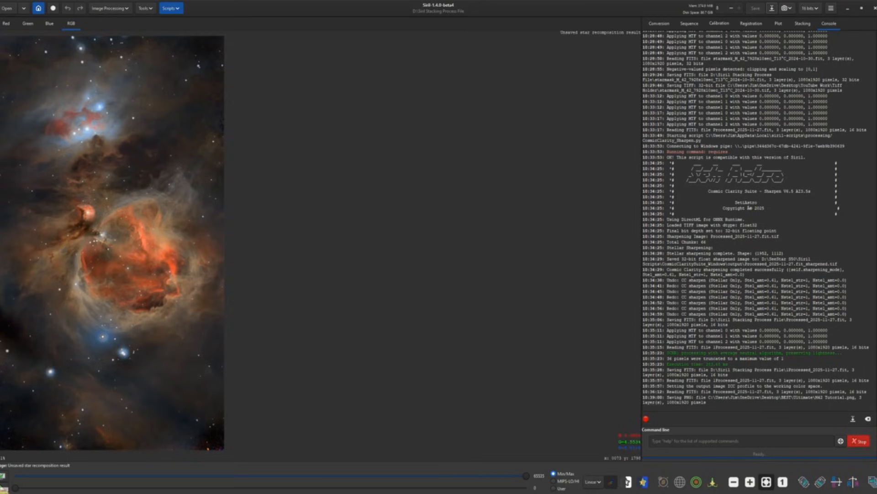
pyautogui.click(3, 488)
# Step: Open M42 Tutorial.png from Desktop\BEST\Ultimate in Photos and maximize the viewer
pyautogui.moveTo(3, 433)
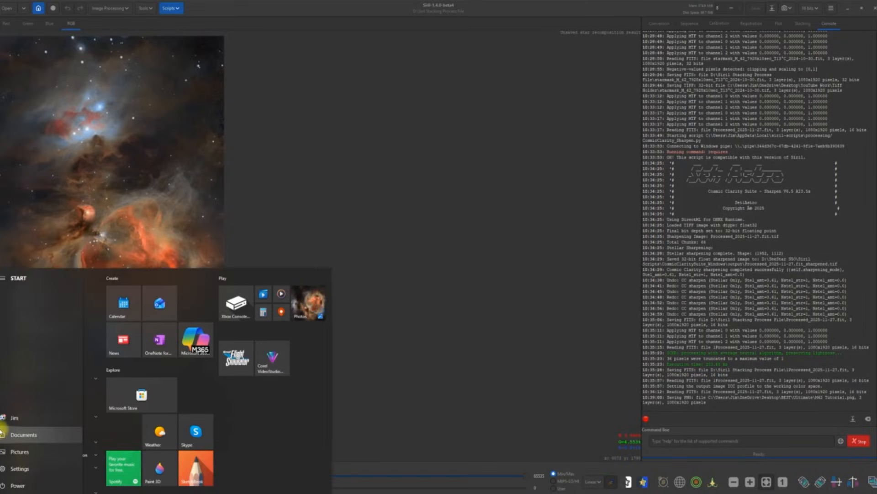
pyautogui.click(2, 435)
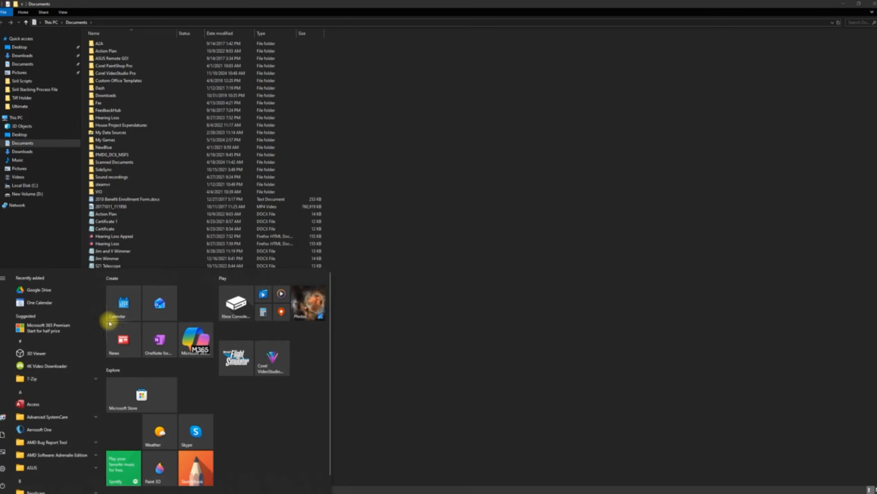
pyautogui.click(23, 47)
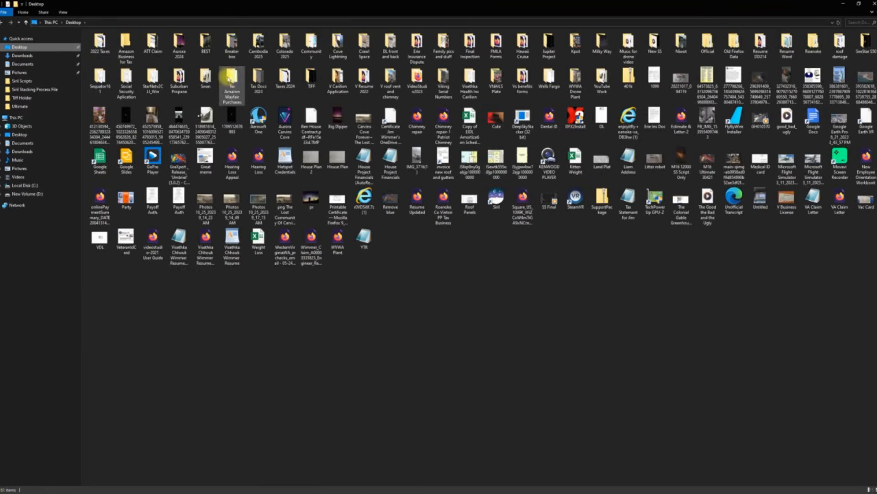
pyautogui.click(206, 44)
pyautogui.doubleClick(206, 44)
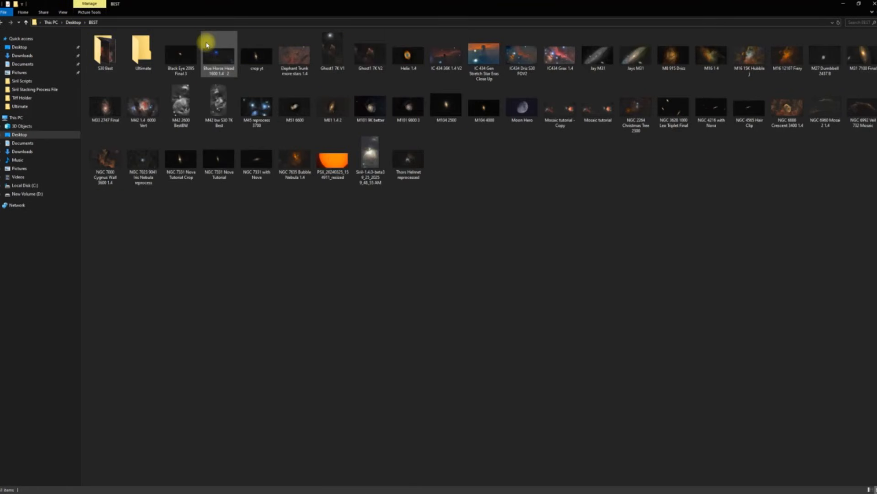
pyautogui.click(148, 58)
pyautogui.doubleClick(148, 58)
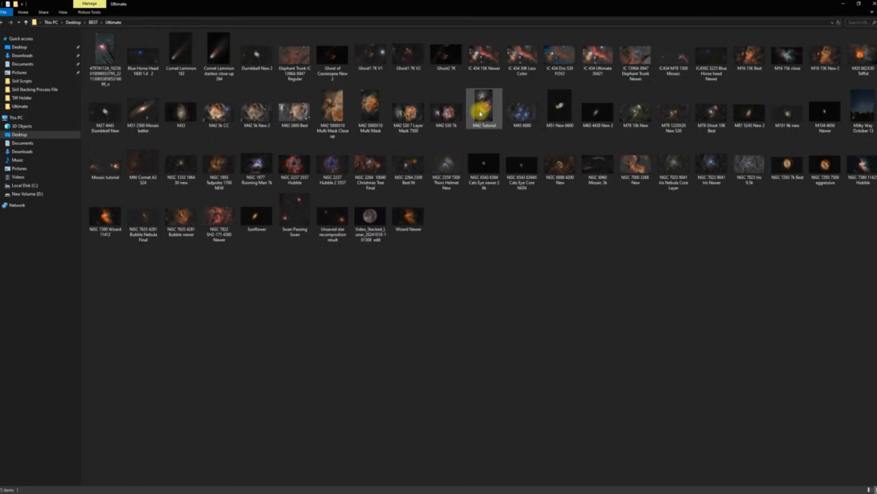
pyautogui.click(481, 113)
pyautogui.doubleClick(481, 113)
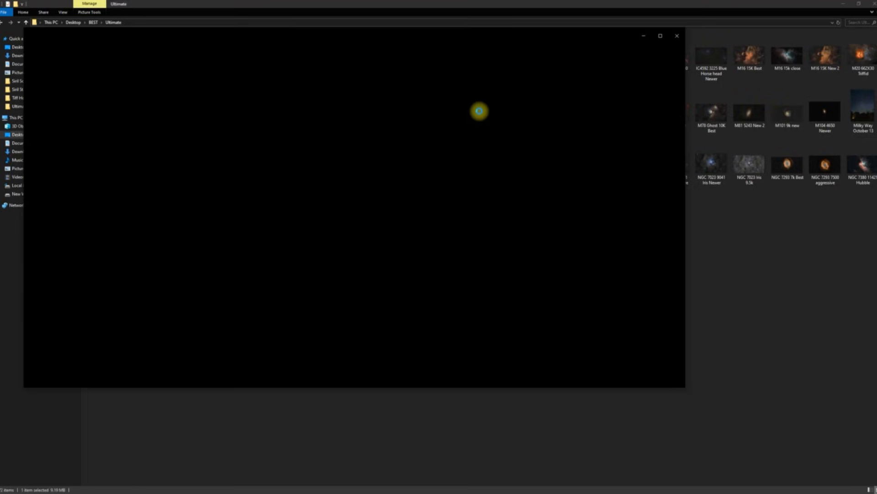
pyautogui.click(660, 36)
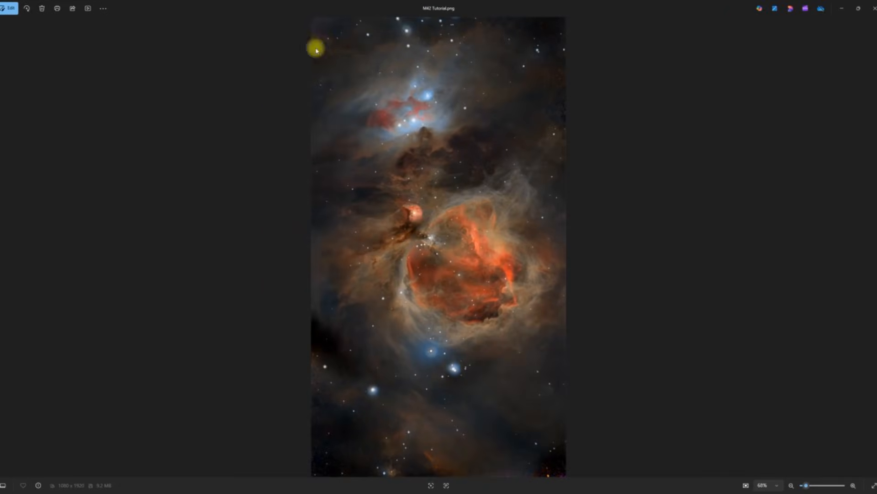
# Step: Rotate the nebula image three quarter turns to landscape and enter the editor
pyautogui.click(26, 9)
pyautogui.click(27, 8)
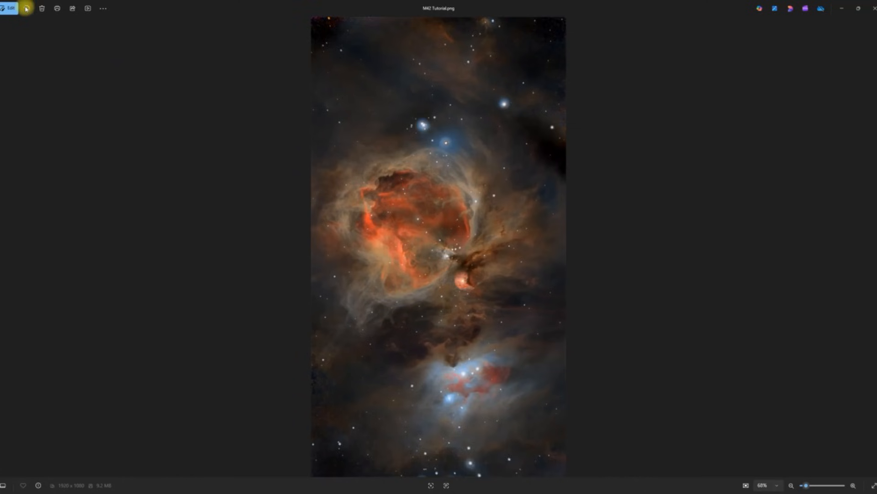
pyautogui.click(26, 8)
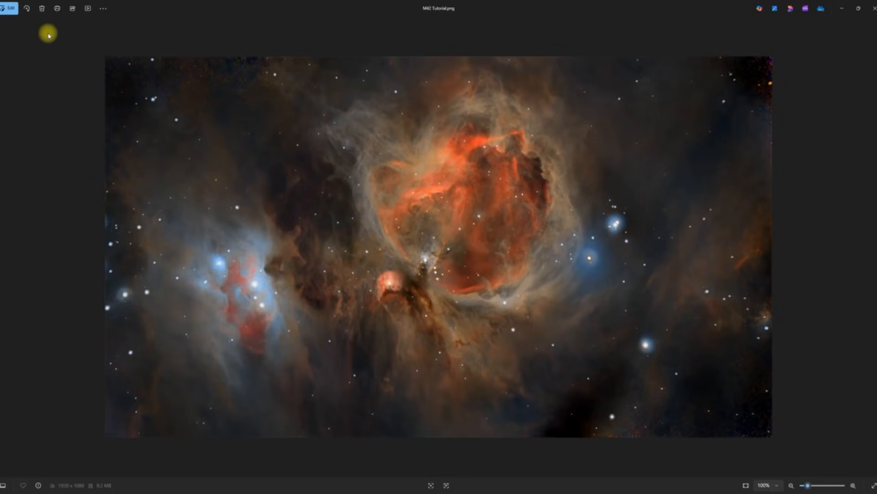
pyautogui.click(9, 7)
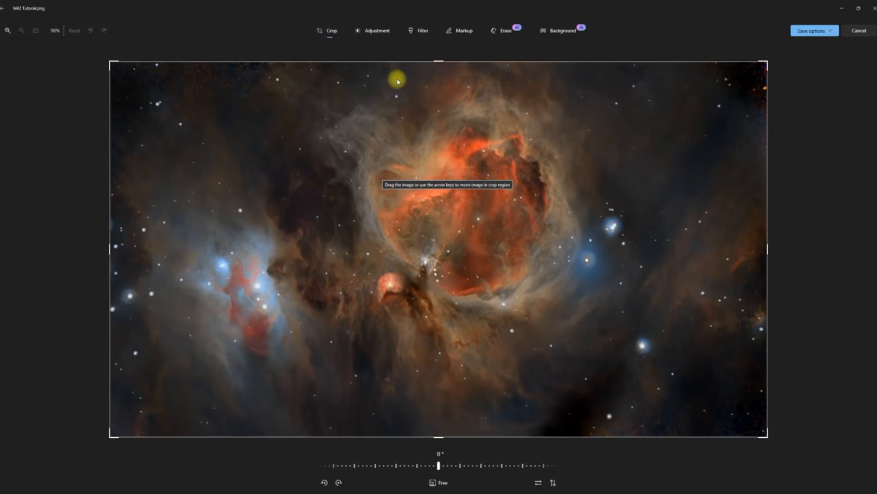
# Step: In Adjustment, test sharpness and saturation, then raise Vignette to about 77
pyautogui.click(378, 33)
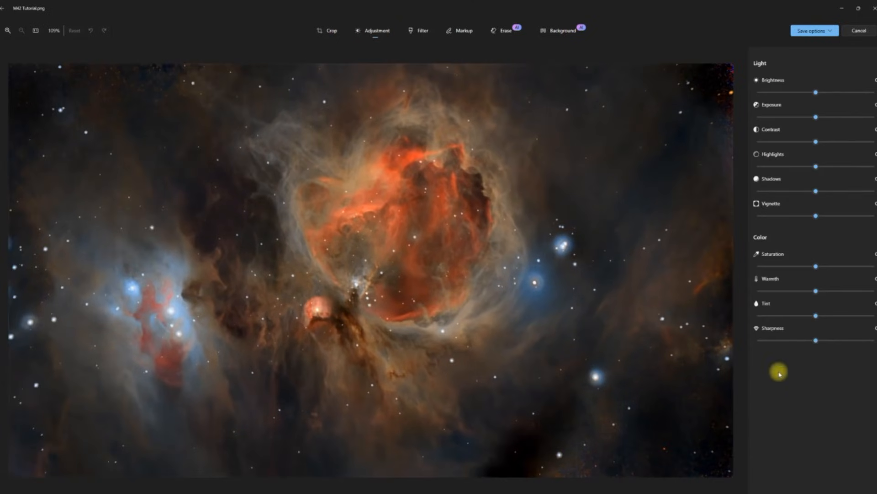
pyautogui.moveTo(817, 343)
pyautogui.mouseDown()
pyautogui.moveTo(850, 342)
pyautogui.moveTo(789, 345)
pyautogui.moveTo(841, 342)
pyautogui.moveTo(818, 348)
pyautogui.mouseUp()
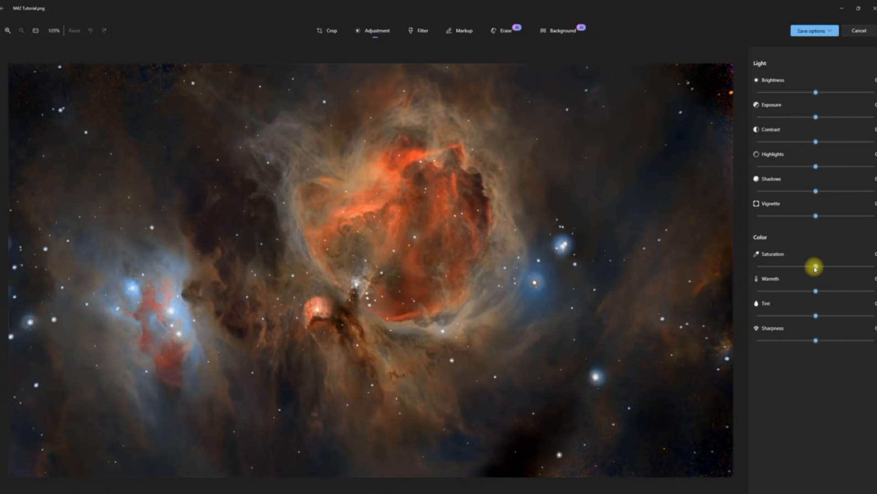
pyautogui.moveTo(816, 269)
pyautogui.mouseDown()
pyautogui.moveTo(848, 270)
pyautogui.moveTo(740, 283)
pyautogui.moveTo(825, 274)
pyautogui.moveTo(817, 283)
pyautogui.mouseUp()
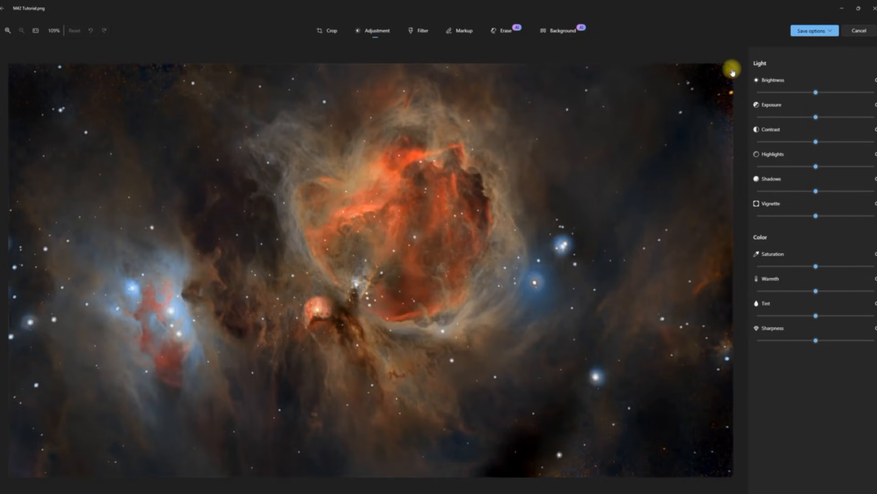
pyautogui.moveTo(818, 217); pyautogui.dragTo(860, 227)
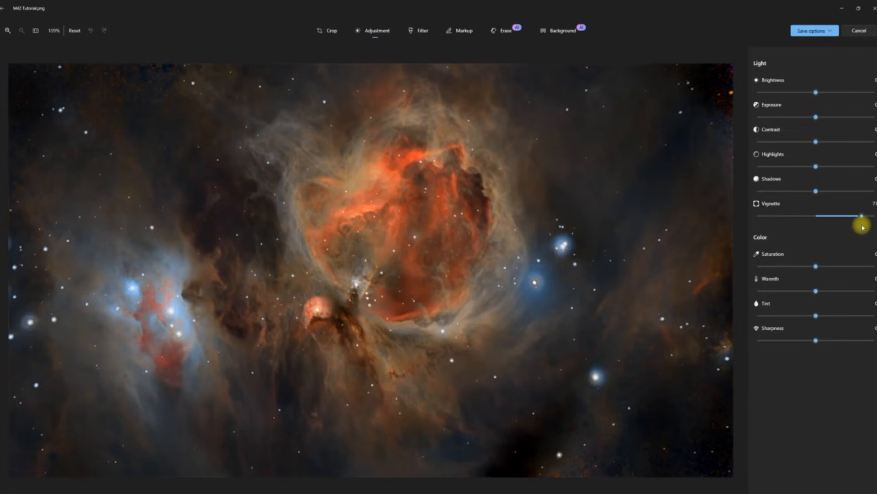
# Step: Set vignette to 70, highlights to -50, contrast to 10, and brightness to about 2 after testing exposure
pyautogui.moveTo(863, 227)
pyautogui.mouseDown()
pyautogui.moveTo(851, 229)
pyautogui.moveTo(861, 224)
pyautogui.mouseUp()
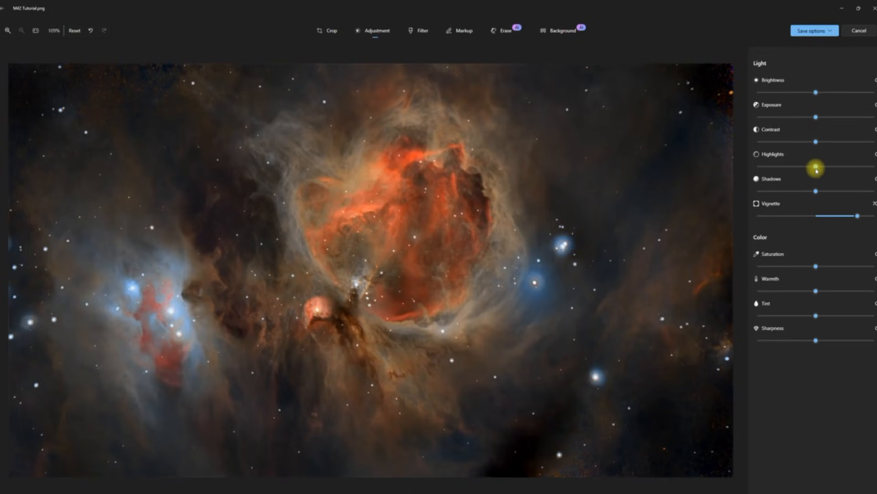
pyautogui.moveTo(816, 168); pyautogui.dragTo(786, 195)
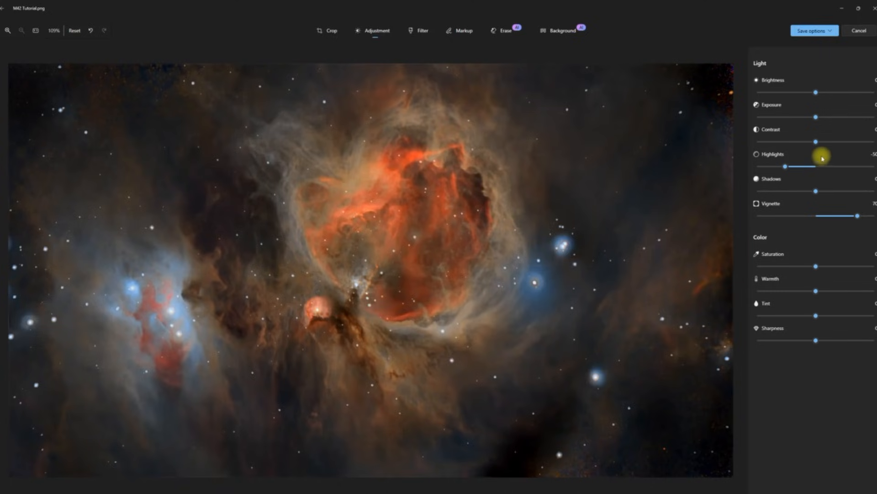
pyautogui.moveTo(817, 143)
pyautogui.mouseDown()
pyautogui.moveTo(831, 143)
pyautogui.moveTo(799, 143)
pyautogui.moveTo(840, 147)
pyautogui.moveTo(816, 158)
pyautogui.moveTo(825, 154)
pyautogui.mouseUp()
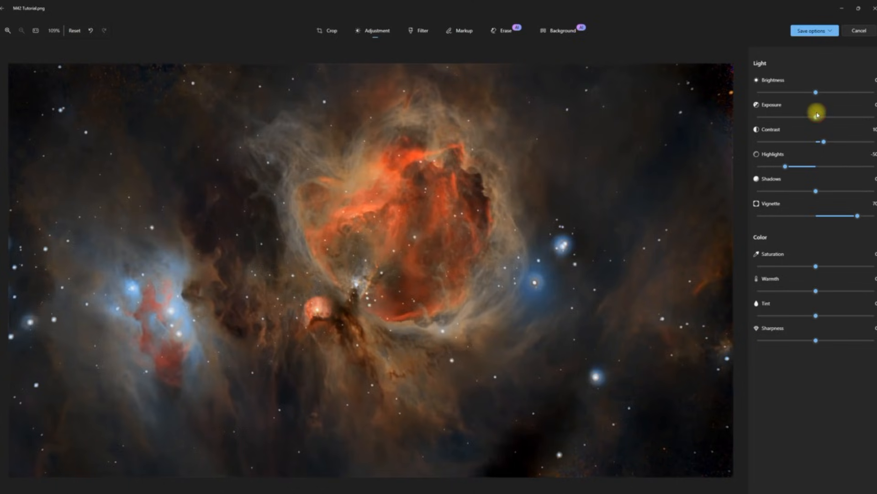
pyautogui.moveTo(814, 116); pyautogui.dragTo(818, 150)
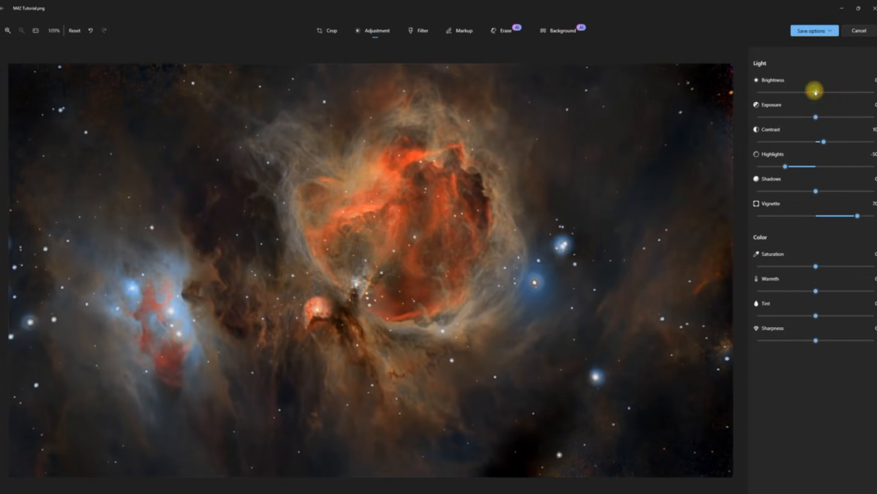
pyautogui.moveTo(816, 92)
pyautogui.mouseDown()
pyautogui.moveTo(846, 91)
pyautogui.moveTo(785, 92)
pyautogui.moveTo(796, 102)
pyautogui.moveTo(819, 99)
pyautogui.mouseUp()
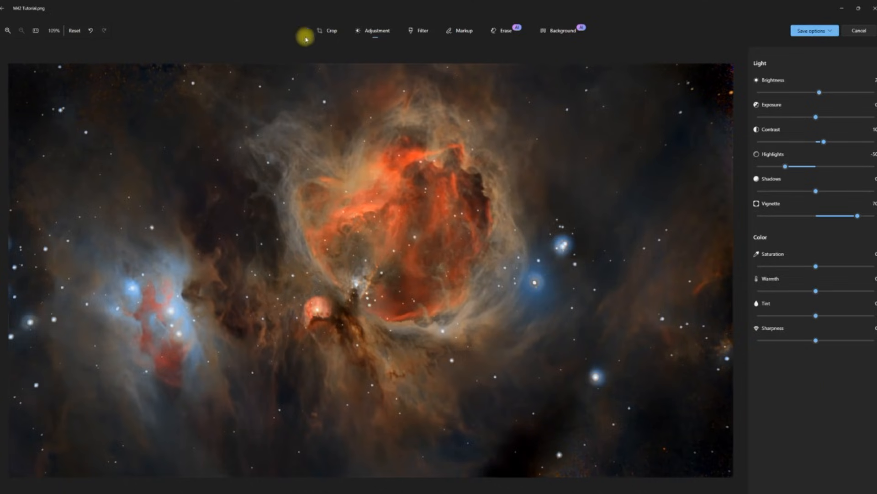
pyautogui.click(331, 33)
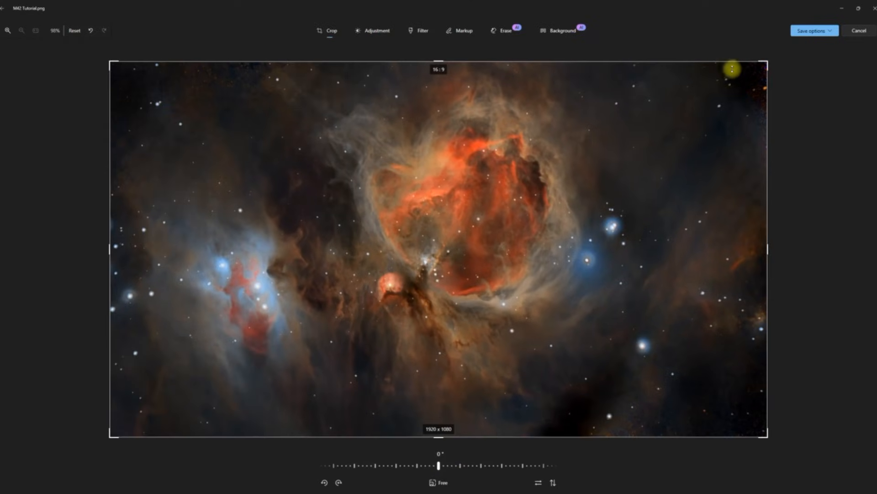
# Step: Trim the right and bottom crop edges to 1884 x 1004 and save over the original
pyautogui.moveTo(732, 62); pyautogui.dragTo(727, 79)
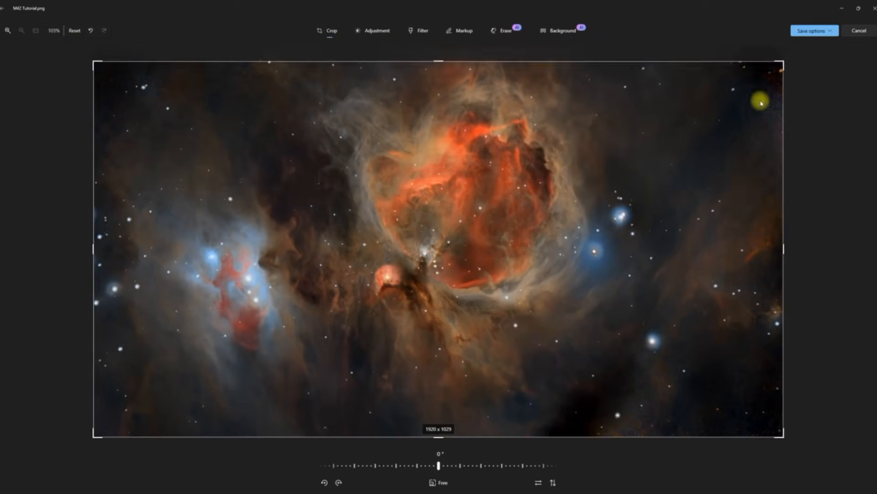
pyautogui.moveTo(783, 108); pyautogui.dragTo(770, 113)
pyautogui.moveTo(619, 436); pyautogui.dragTo(618, 428)
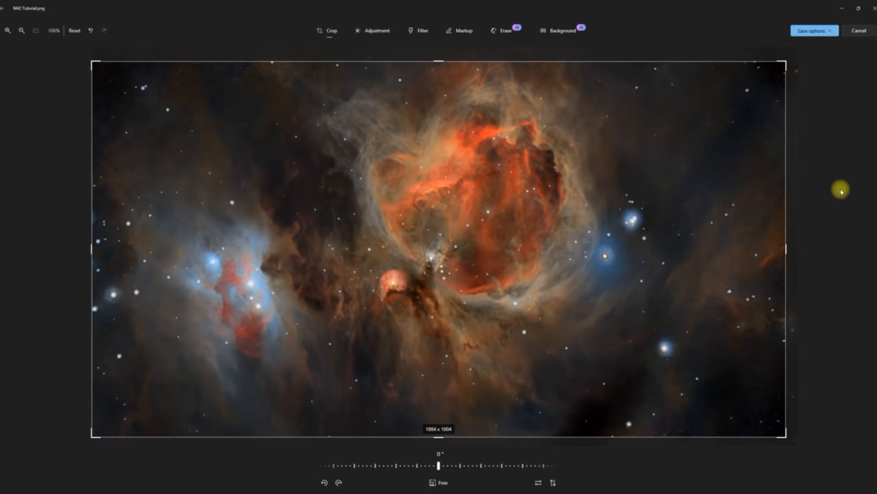
pyautogui.click(816, 34)
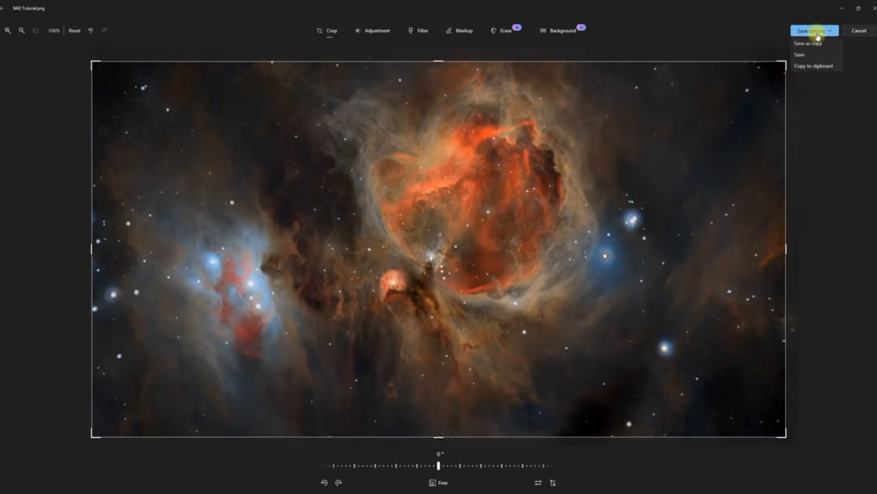
pyautogui.click(800, 55)
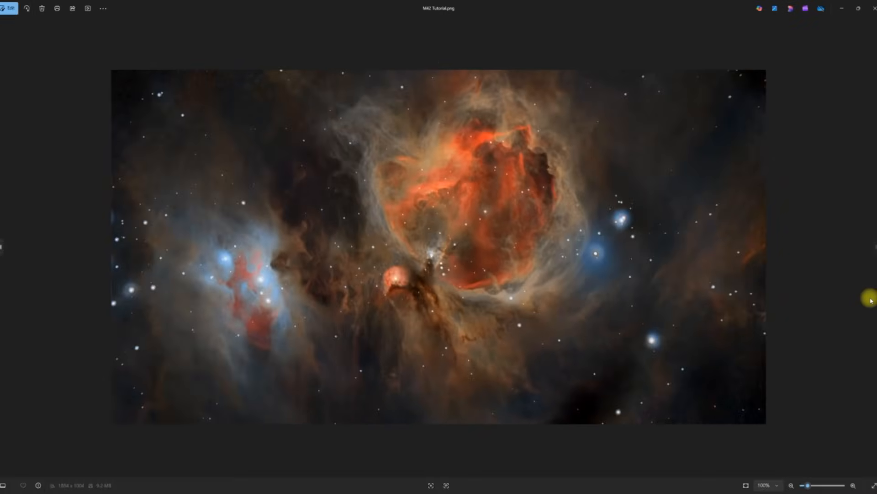